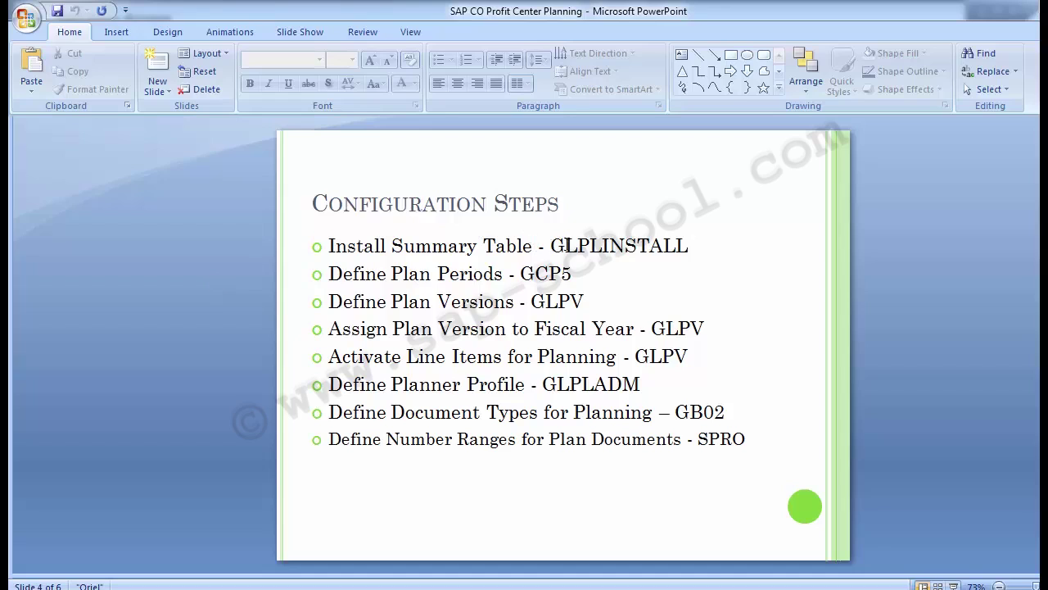
Copy the transaction code GLPLINSTALL from the Install Summary Table line of the Configuration Steps slide.
{"action": "left_click_drag", "start_coordinate": [556, 246], "coordinate": [605, 248]}
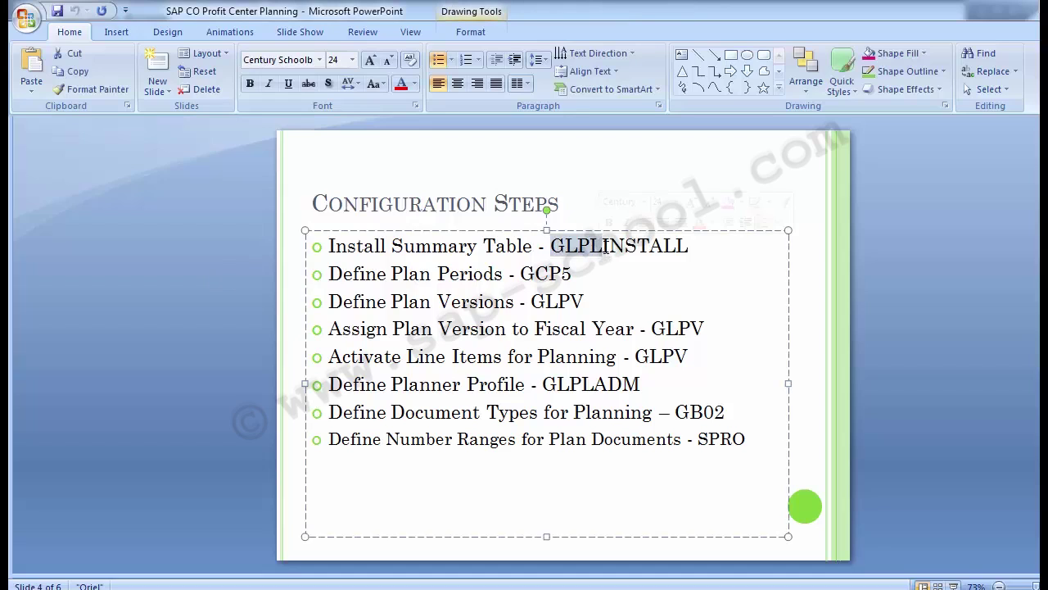
{"action": "left_click", "coordinate": [605, 249]}
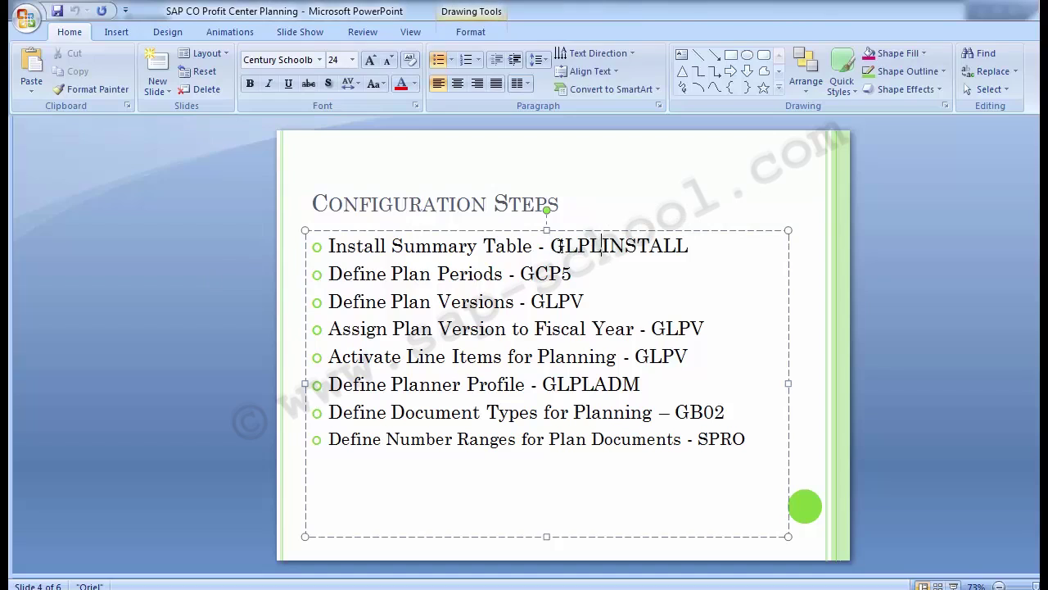
{"action": "left_click_drag", "start_coordinate": [564, 245], "coordinate": [678, 246]}
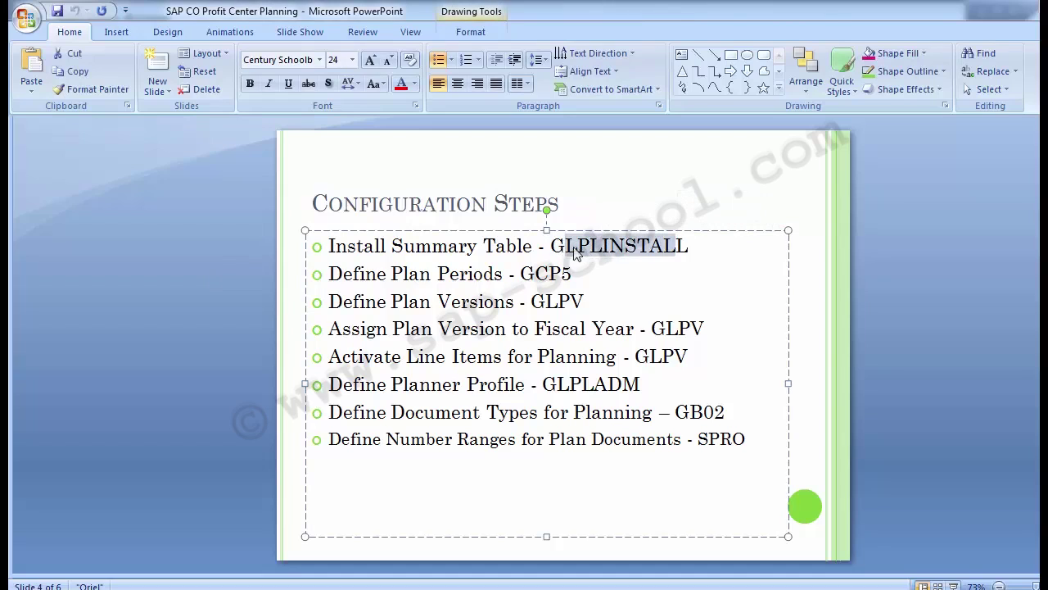
{"action": "left_click_drag", "start_coordinate": [550, 248], "coordinate": [737, 246]}
{"action": "key", "text": "ctrl+c"}
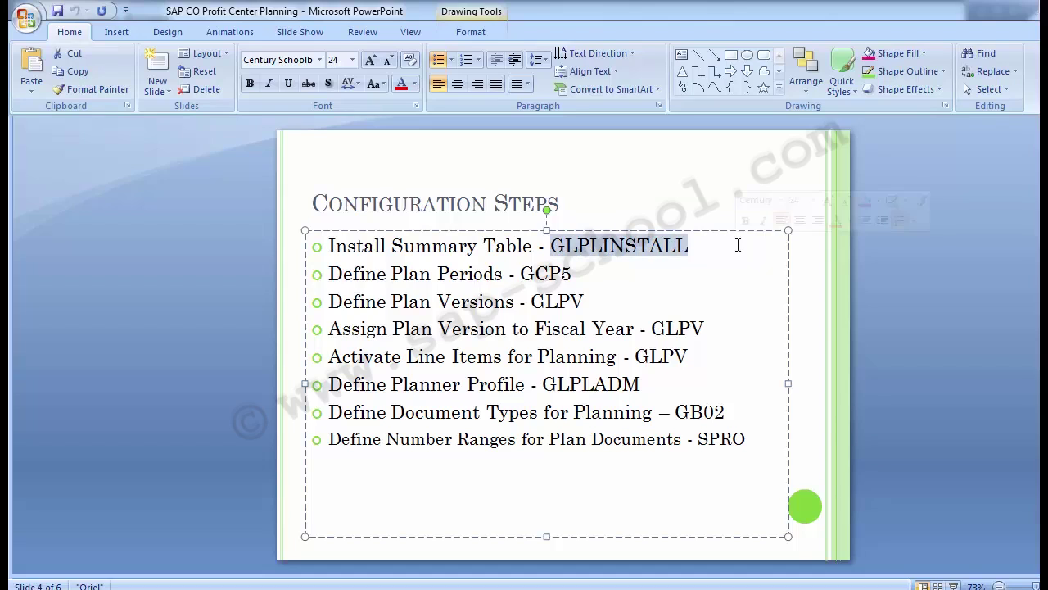
Switch to SAP Easy Access, run transaction GLPLINSTALL to install the planning summary tables, and return to the start screen.
{"action": "left_click", "coordinate": [176, 355]}
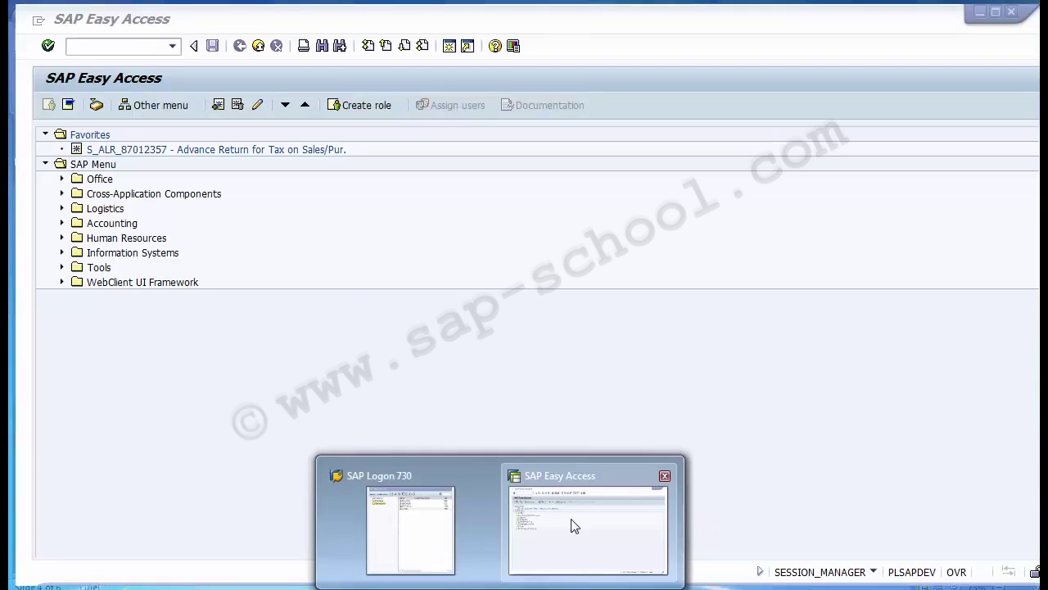
{"action": "left_click", "coordinate": [575, 527]}
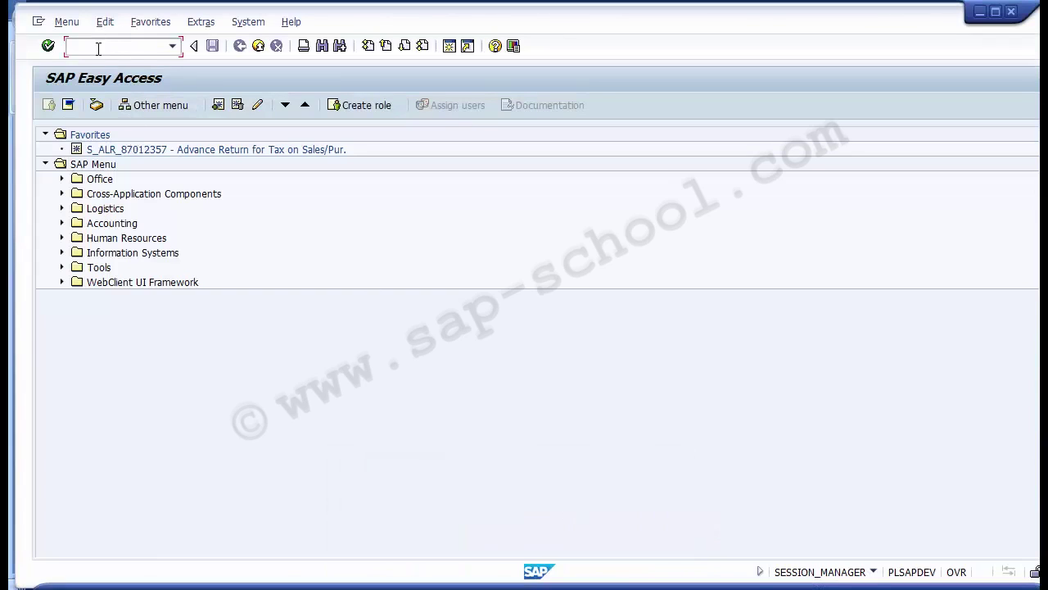
{"action": "key", "text": "ctrl+v"}
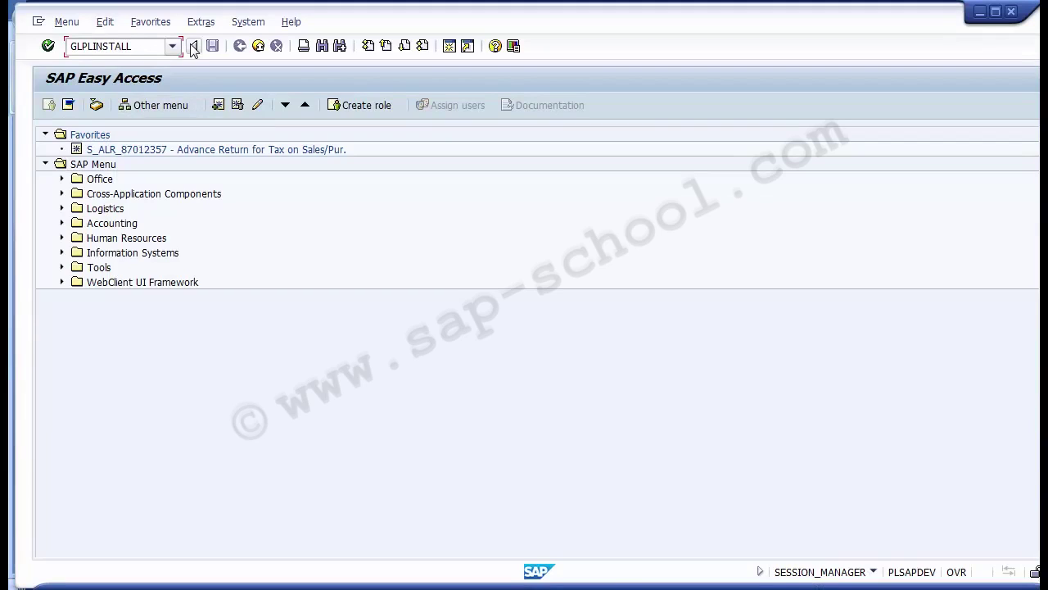
{"action": "key", "text": "Return"}
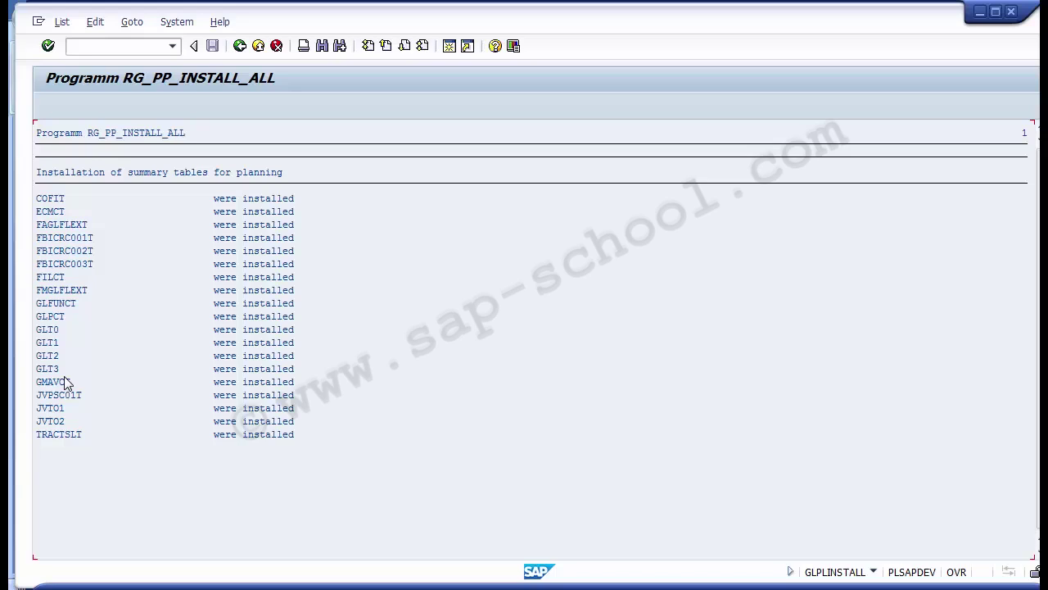
{"action": "left_click", "coordinate": [238, 48]}
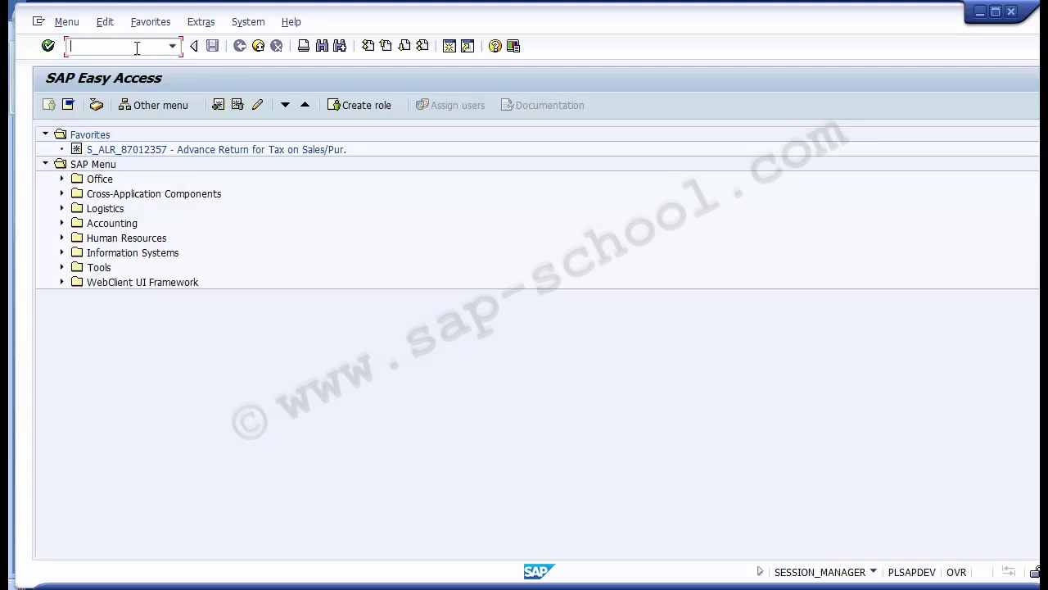
Run transaction SPRO and display the SAP Reference IMG.
{"action": "type", "text": "SPRO"}
{"action": "key", "text": "Return"}
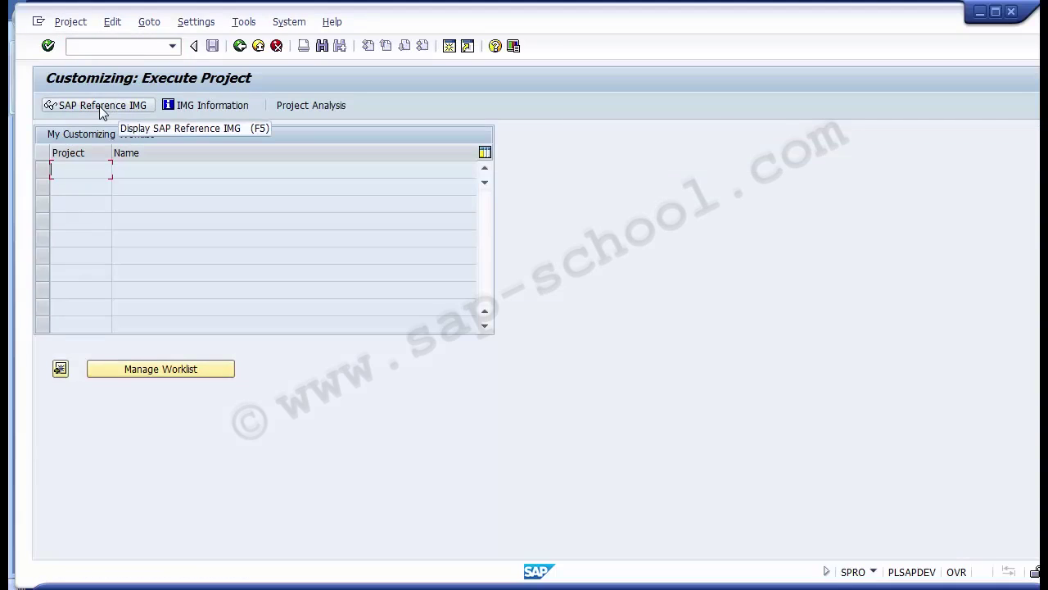
{"action": "left_click", "coordinate": [100, 105]}
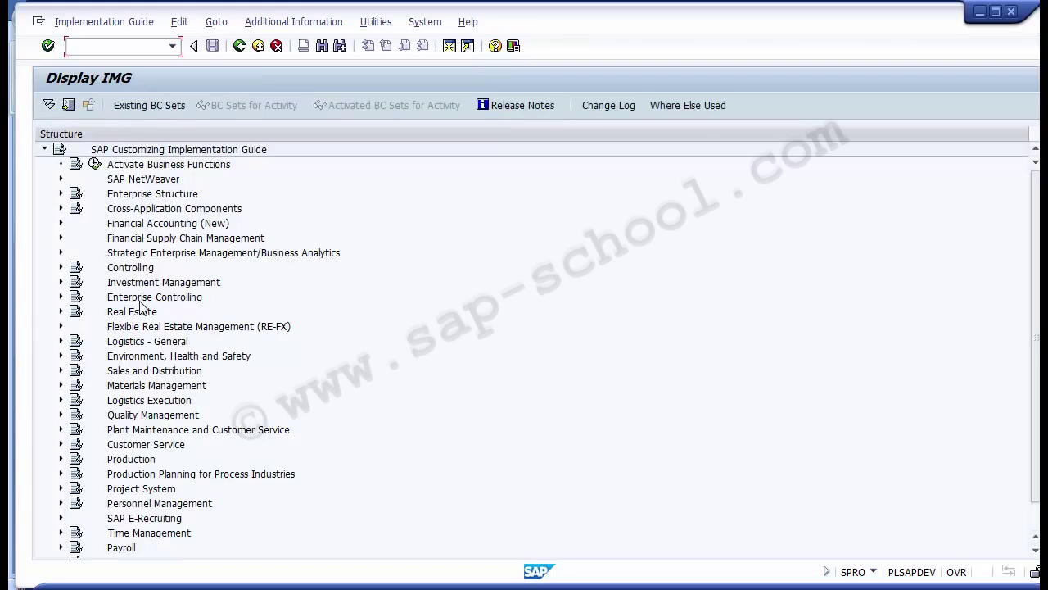
Expand the implementation guide through Financial Accounting (New) and General Ledger Accounting (New) down to the Planning activities.
{"action": "left_click", "coordinate": [138, 228]}
{"action": "left_click", "coordinate": [62, 225]}
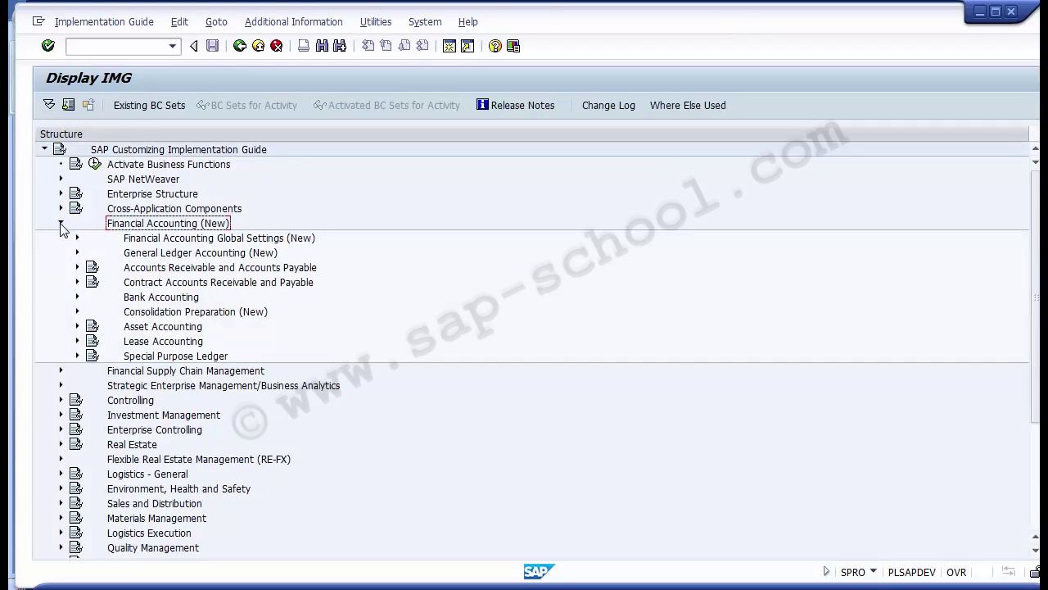
{"action": "left_click", "coordinate": [61, 224]}
{"action": "left_click", "coordinate": [61, 225]}
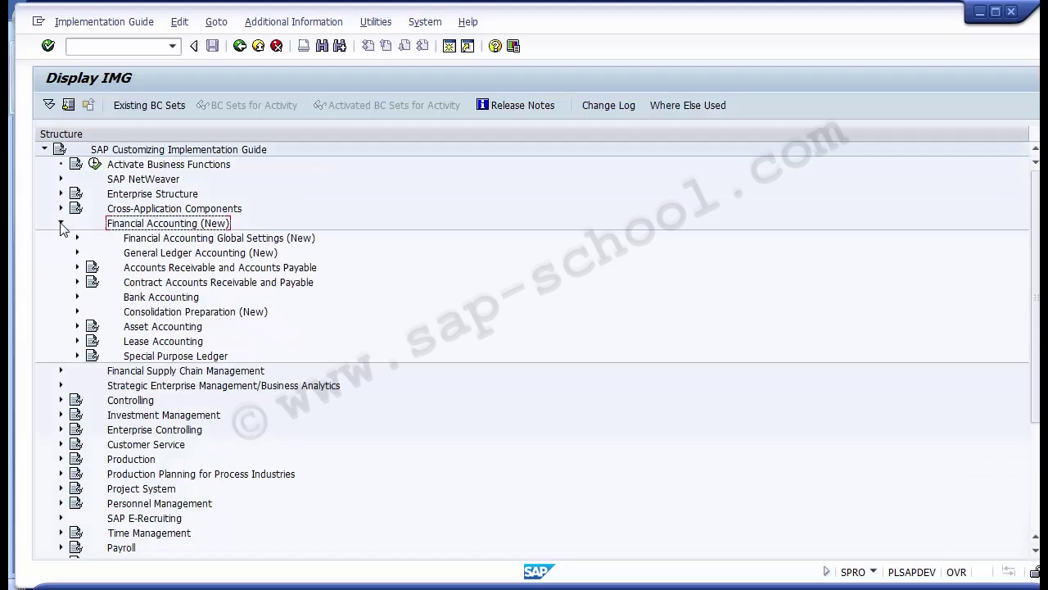
{"action": "left_click", "coordinate": [130, 255]}
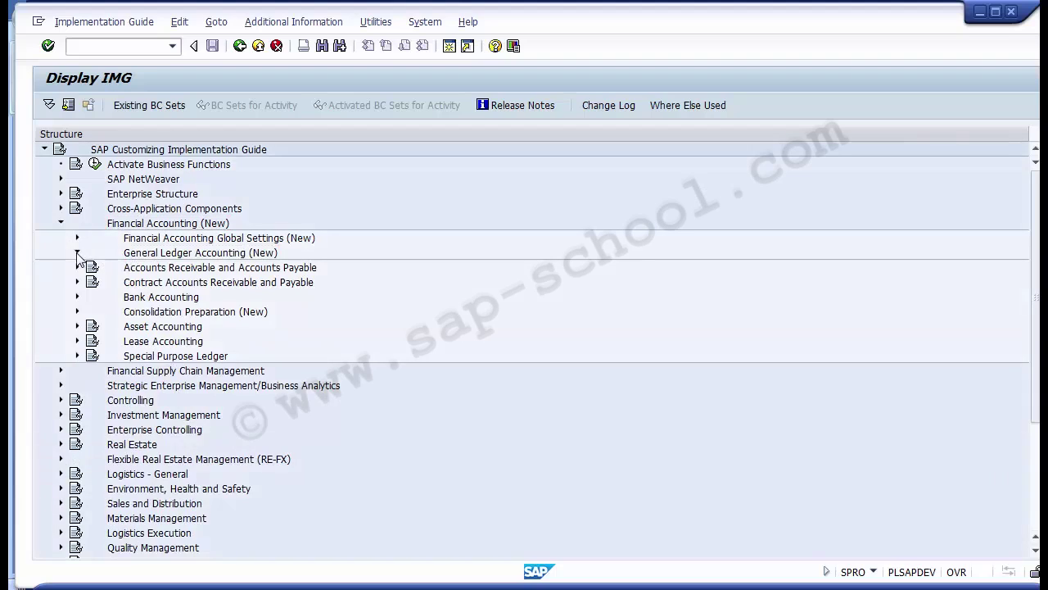
{"action": "left_click", "coordinate": [78, 254]}
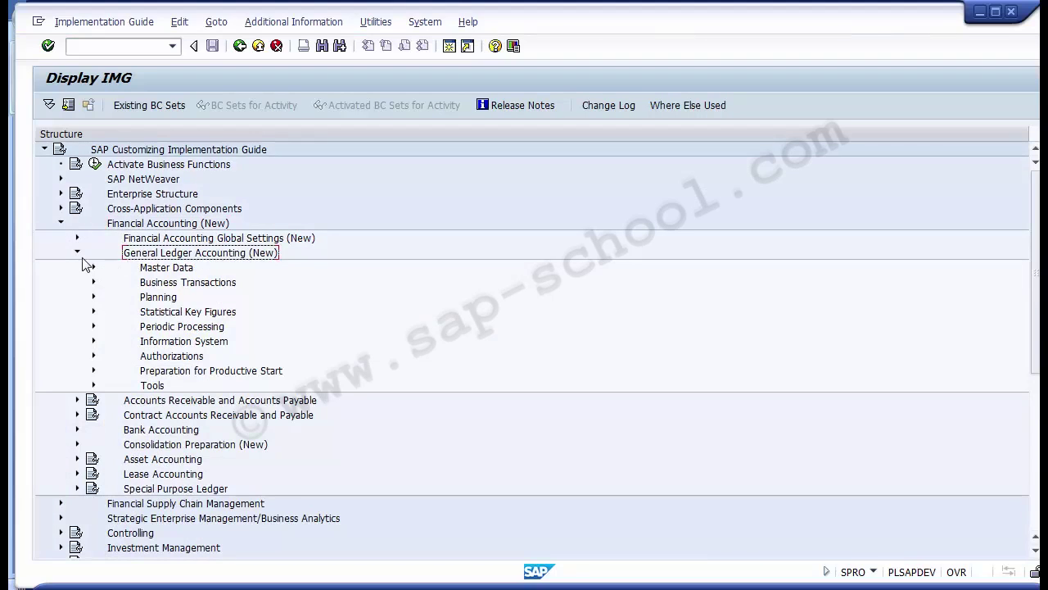
{"action": "left_click", "coordinate": [78, 254]}
{"action": "left_click", "coordinate": [78, 254]}
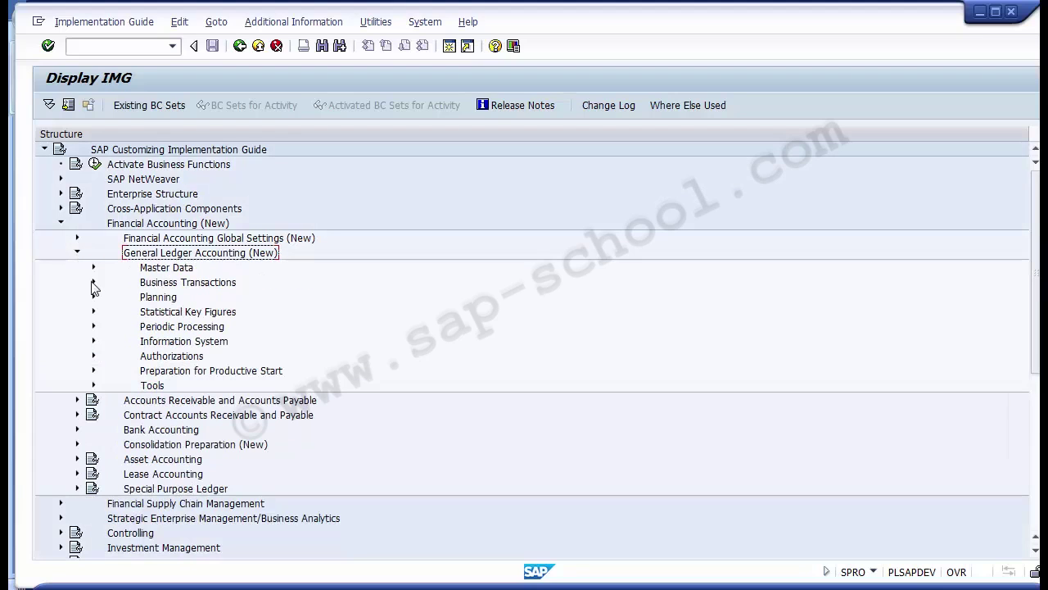
{"action": "left_click", "coordinate": [156, 298]}
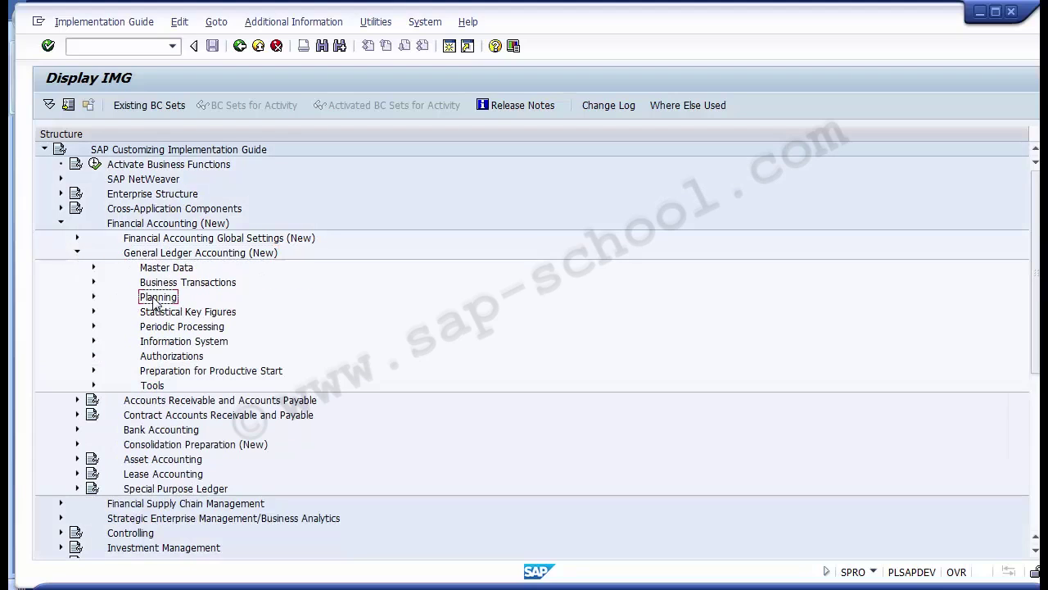
{"action": "left_click", "coordinate": [94, 298]}
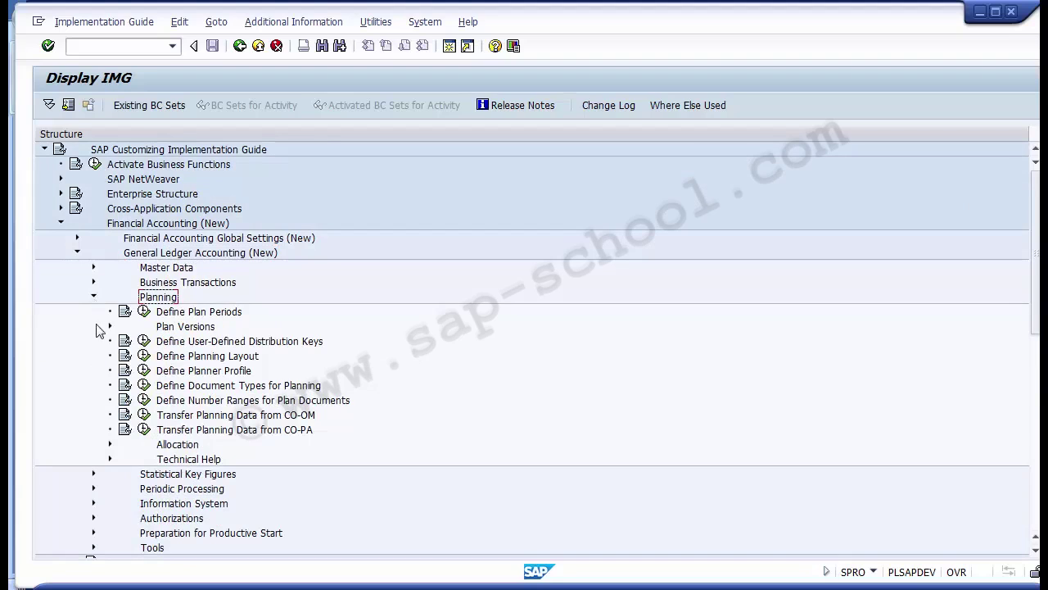
Expand Technical Help under Planning and select the Install Summary Table activity.
{"action": "left_click", "coordinate": [176, 460]}
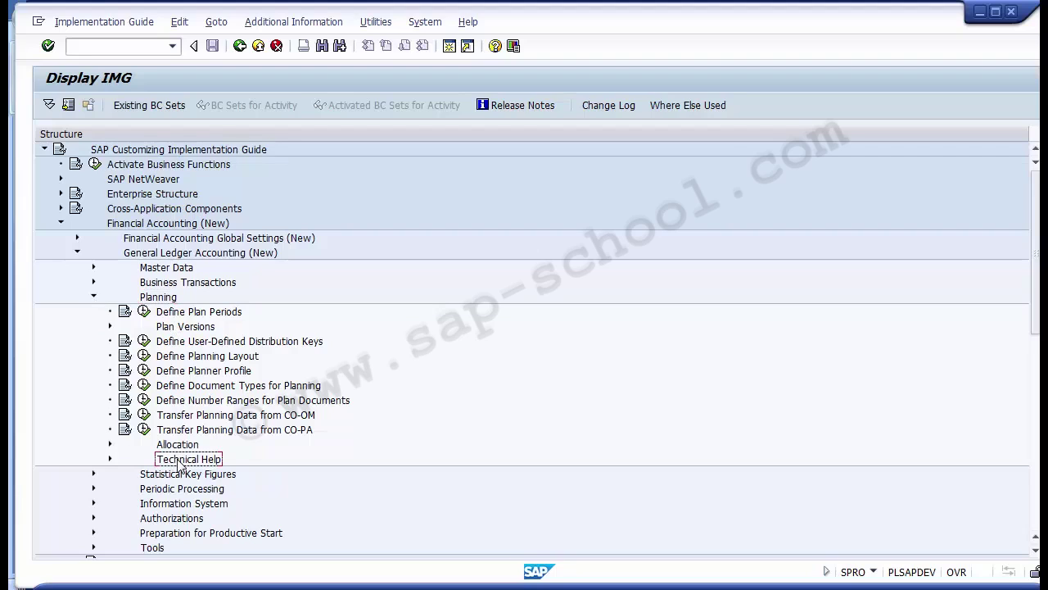
{"action": "left_click", "coordinate": [163, 298]}
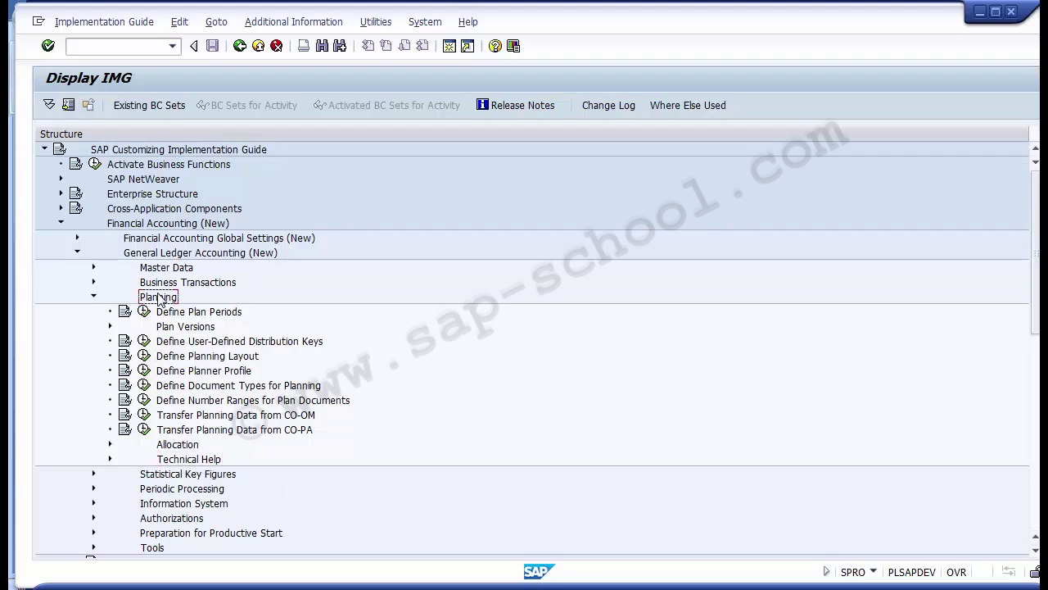
{"action": "left_click", "coordinate": [177, 460]}
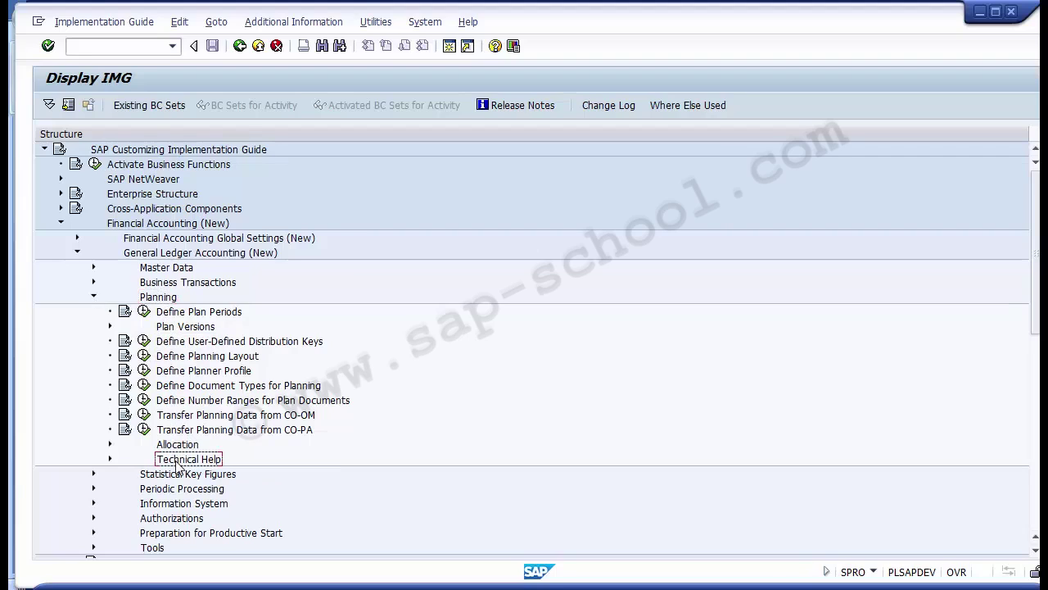
{"action": "left_click", "coordinate": [110, 460]}
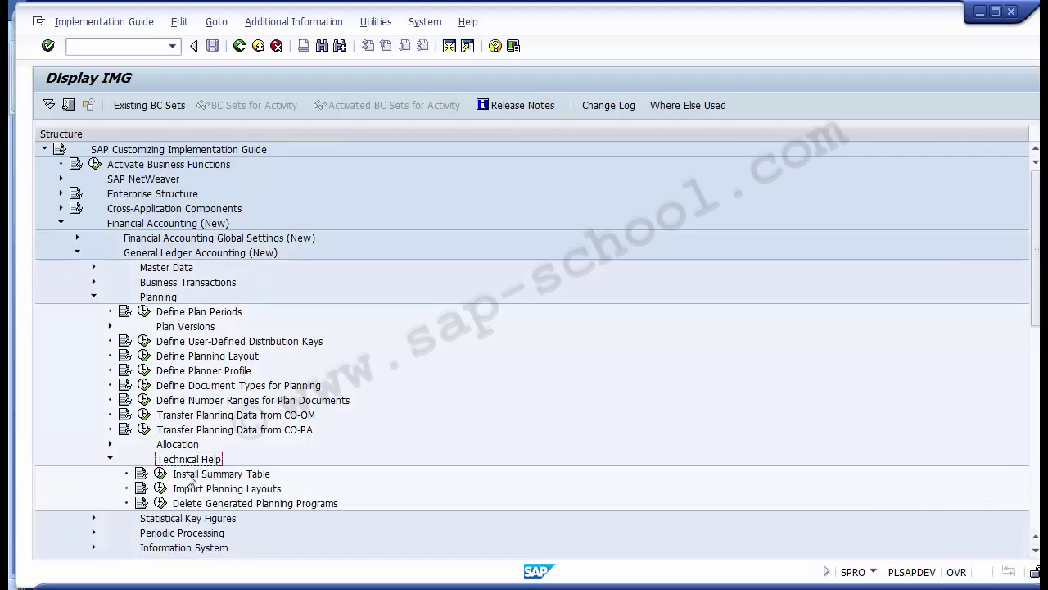
{"action": "left_click", "coordinate": [201, 475]}
Switch to the PowerPoint slide, check the transaction code listed for Install Summary Table, and return to SAP.
{"action": "left_click", "coordinate": [451, 588]}
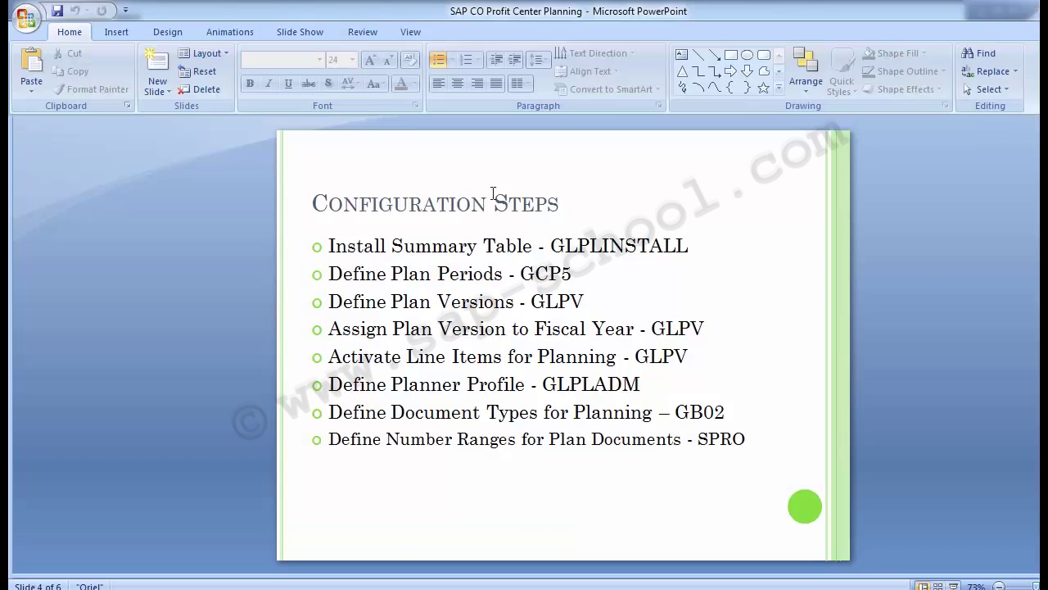
{"action": "left_click_drag", "start_coordinate": [550, 246], "coordinate": [692, 245]}
{"action": "key", "text": "alt+Tab"}
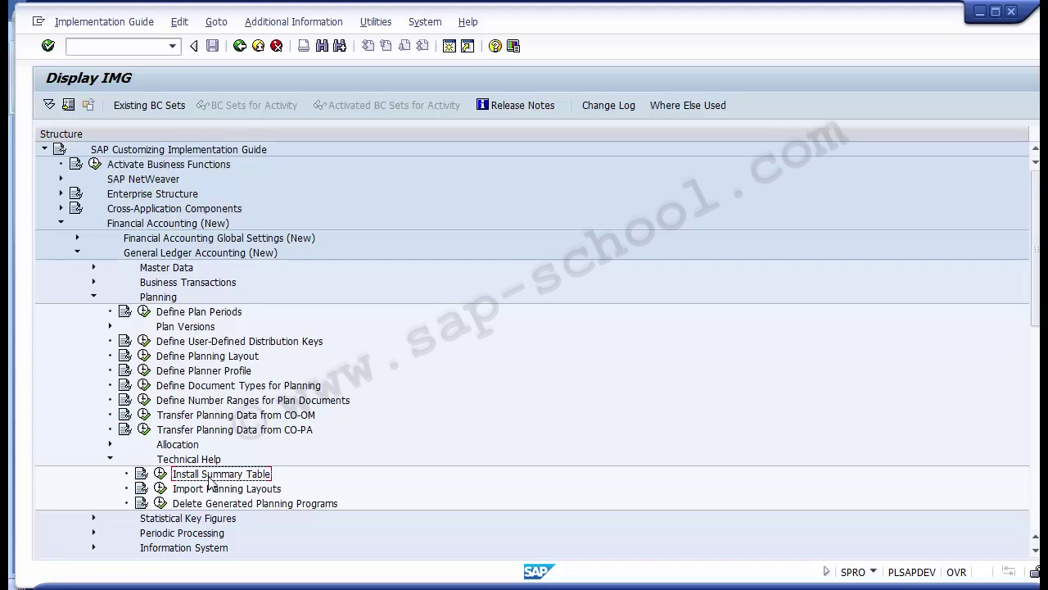
Open the Install Summary Table activity under Technical Help and execute the program.
{"action": "left_click", "coordinate": [160, 480]}
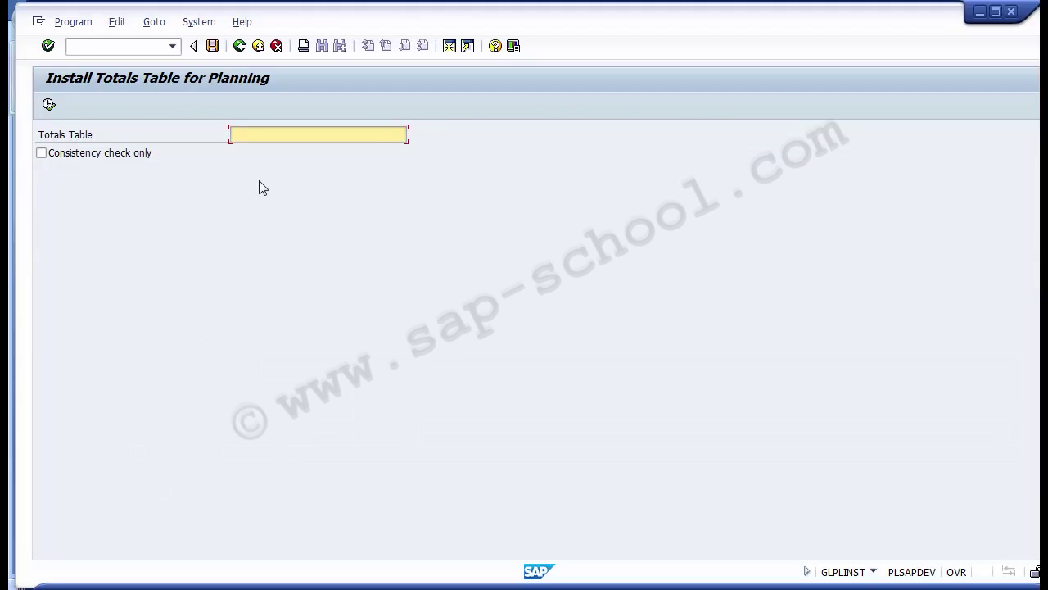
{"action": "key", "text": "F8"}
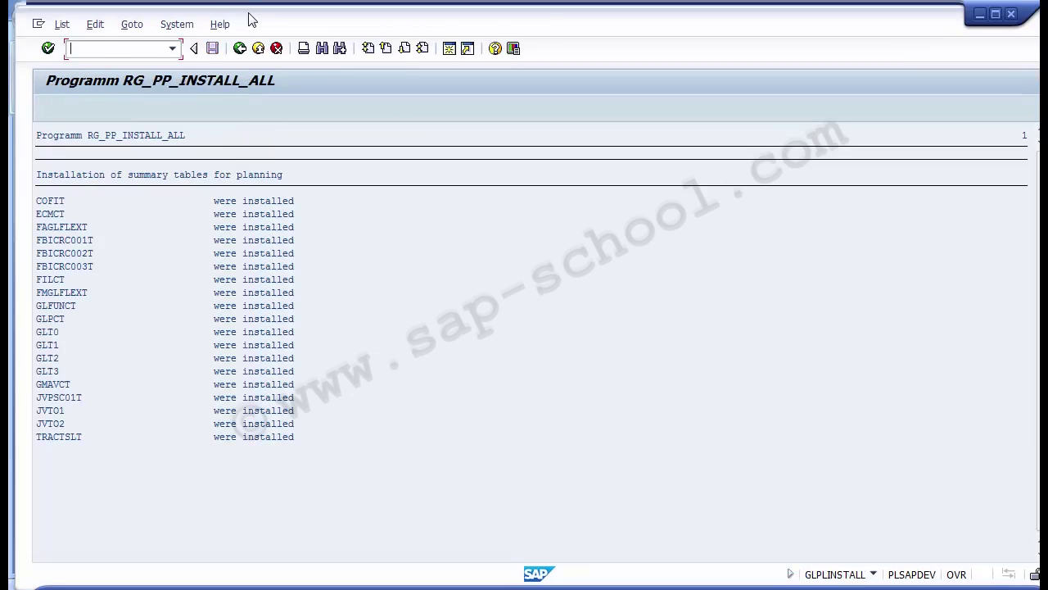
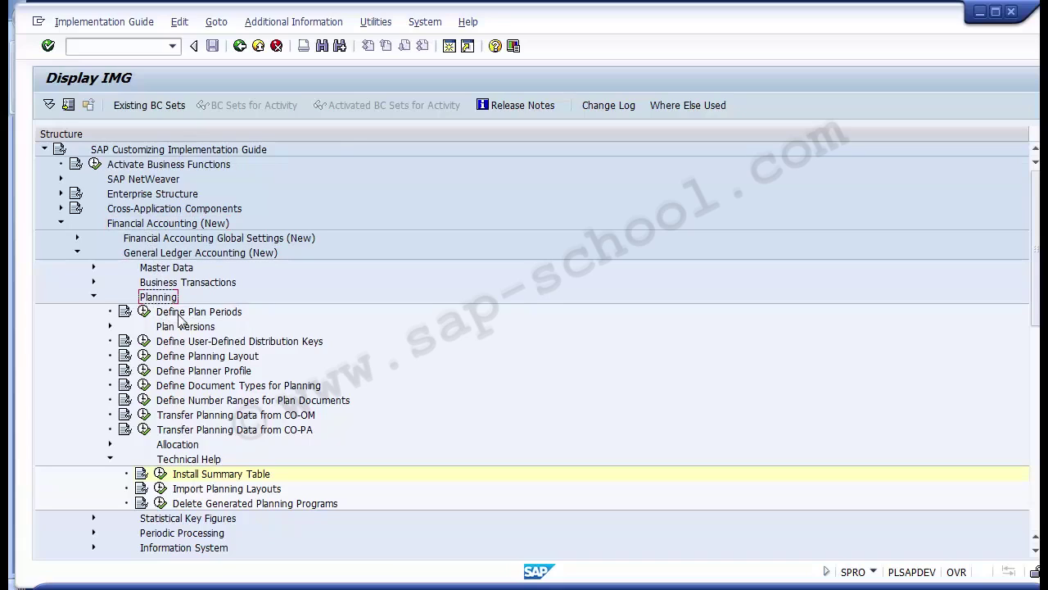
Open the Define Plan Periods activity under Planning and select the variant 1000 row.
{"action": "left_click", "coordinate": [181, 313]}
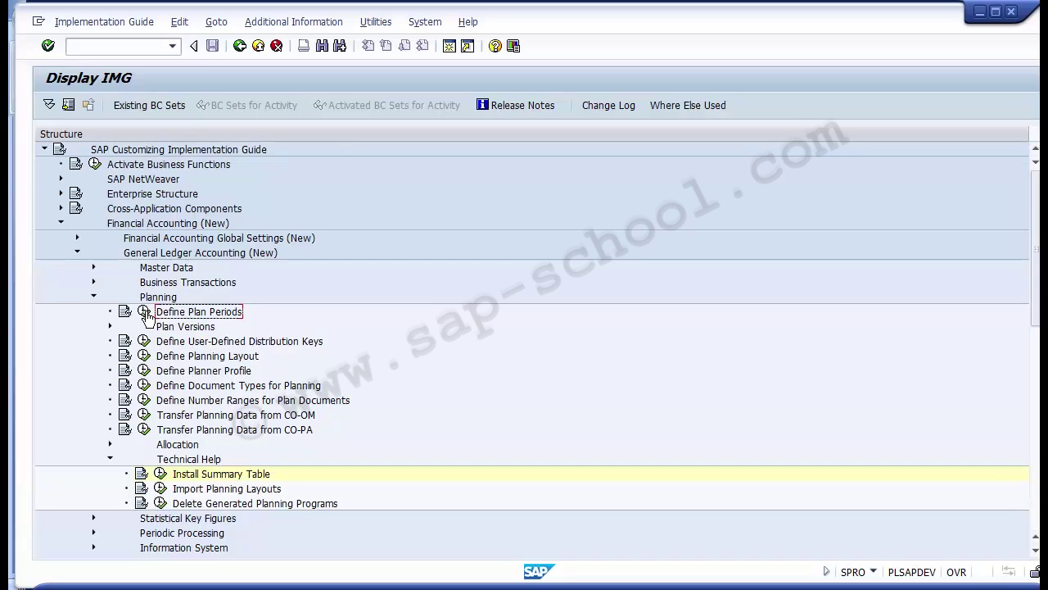
{"action": "left_click", "coordinate": [144, 312]}
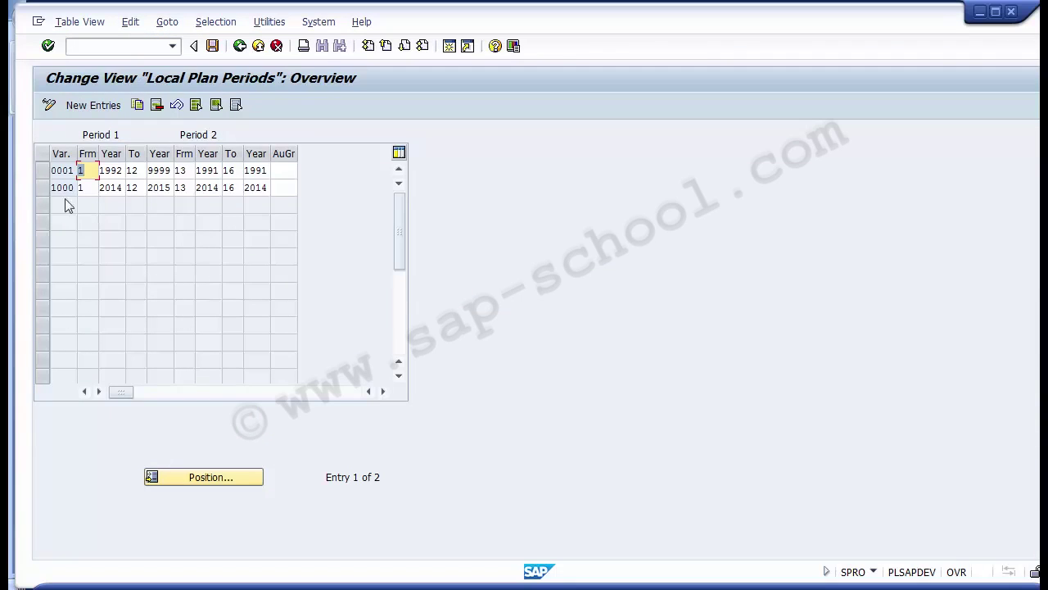
{"action": "left_click", "coordinate": [44, 191]}
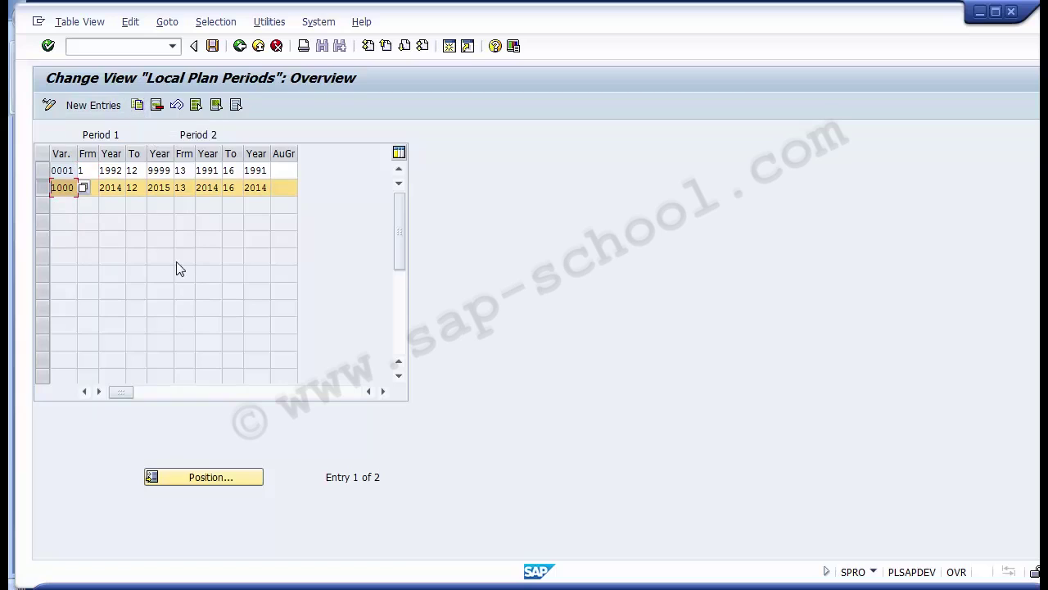
Add a new plan period entry for variant 1000 with Period 1 running from 1/2014 to 12/2014.
{"action": "left_click", "coordinate": [94, 106]}
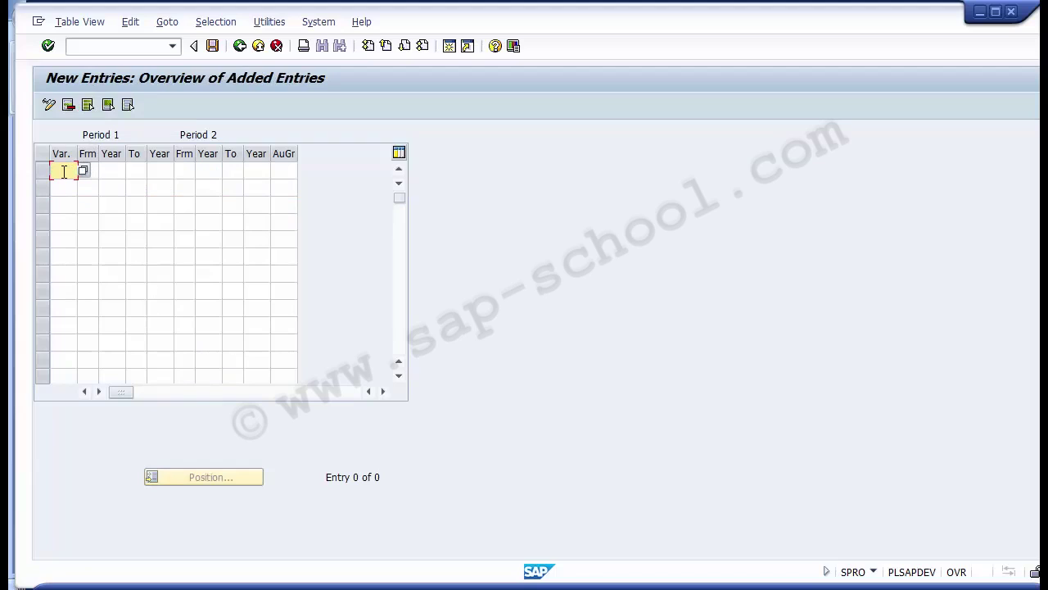
{"action": "type", "text": "1000"}
{"action": "key", "text": "Tab"}
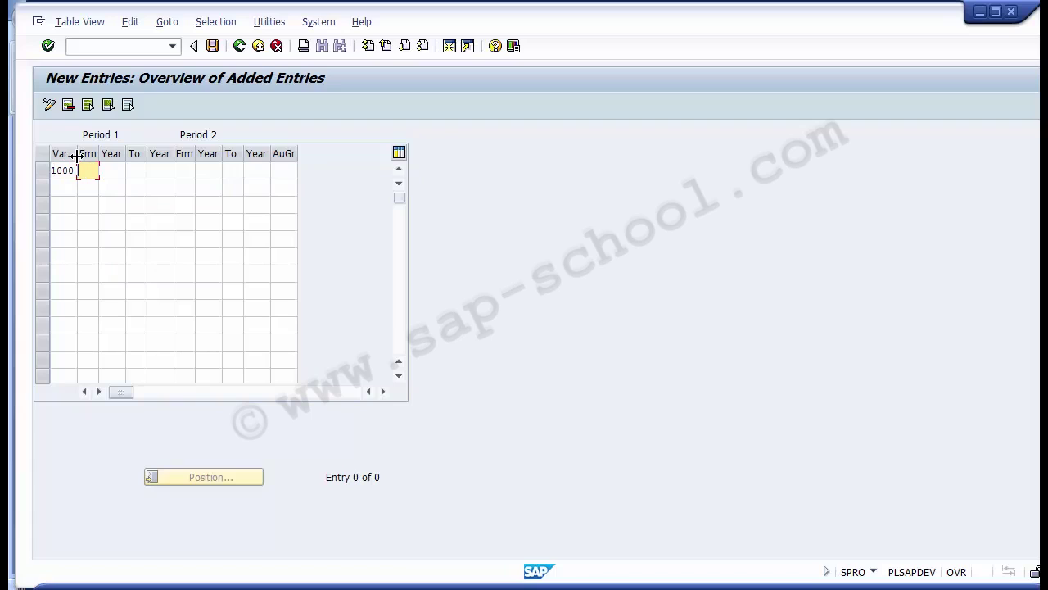
{"action": "type", "text": "1"}
{"action": "key", "text": "Tab"}
{"action": "type", "text": "20"}
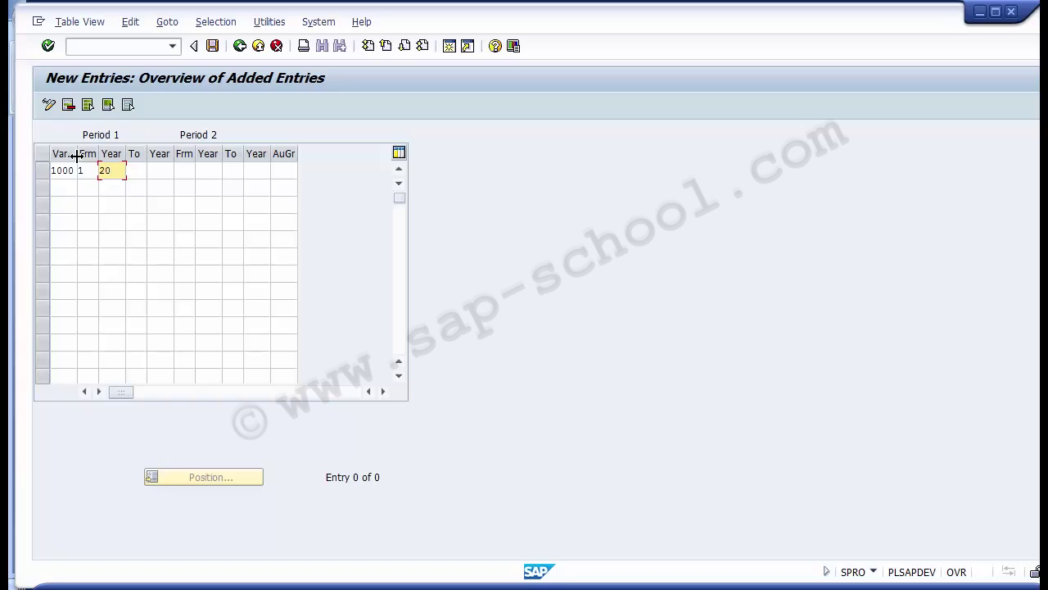
{"action": "type", "text": "14"}
{"action": "key", "text": "Tab"}
{"action": "type", "text": "1"}
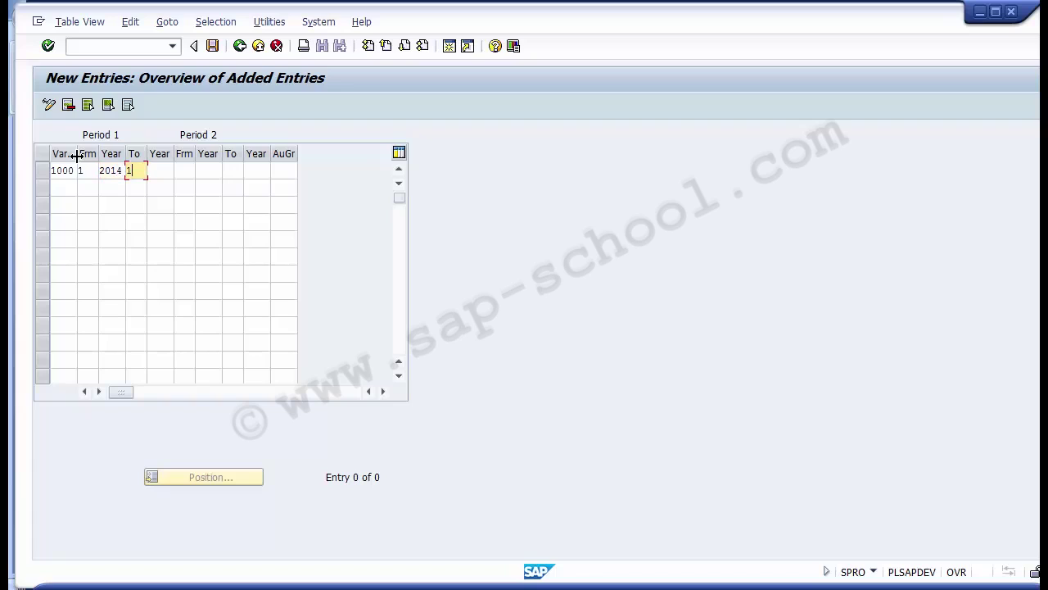
{"action": "type", "text": "2"}
{"action": "key", "text": "Tab"}
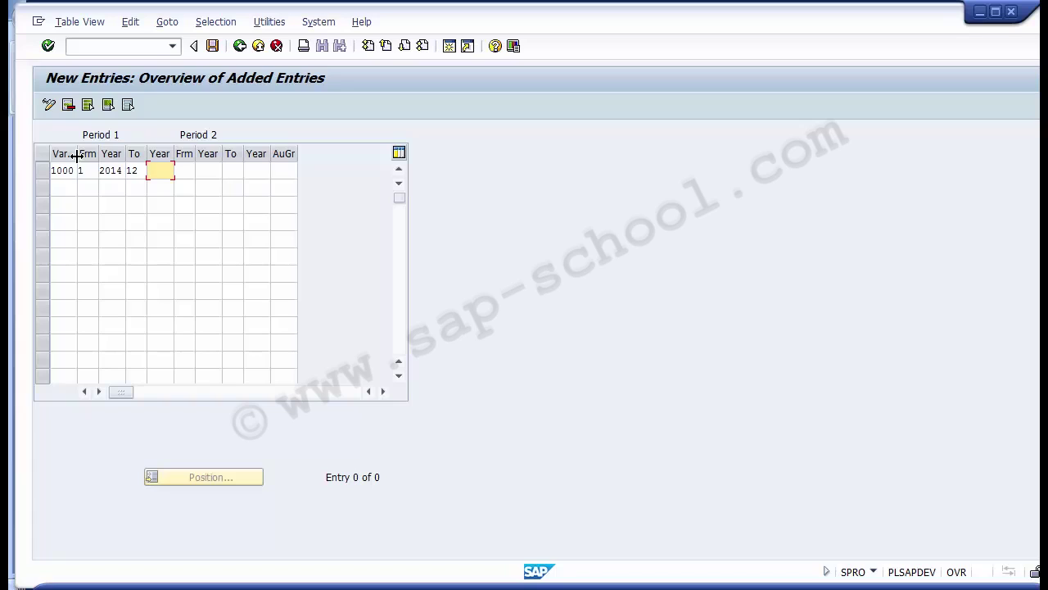
{"action": "type", "text": "2014"}
{"action": "key", "text": "Tab"}
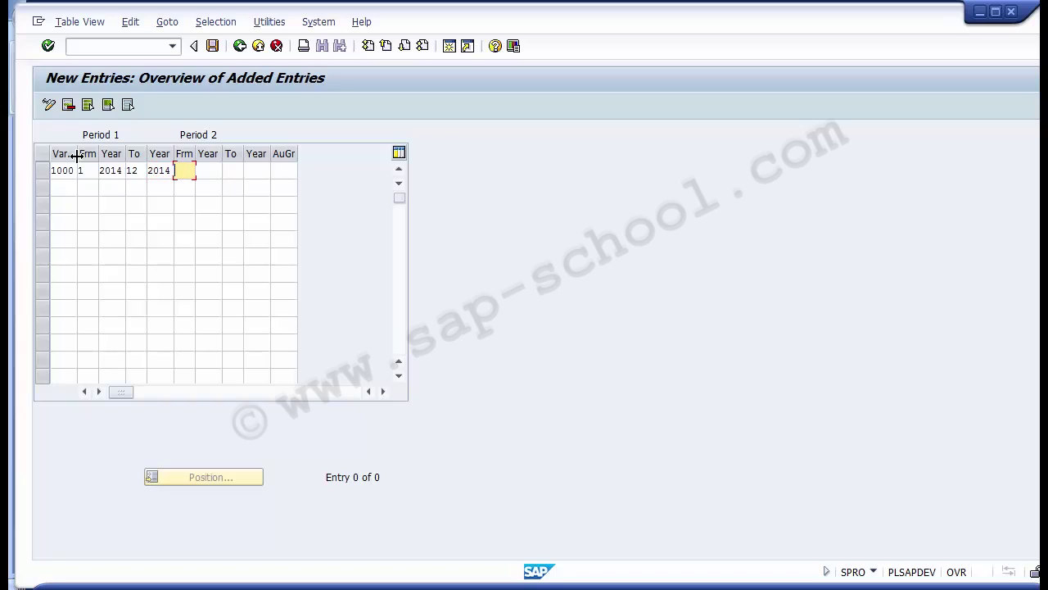
Fill in Period 2 of the variant 1000 entry, running from 13/2014 to 16/2014.
{"action": "type", "text": "13"}
{"action": "type", "text": "2"}
{"action": "key", "text": "BackSpace"}
{"action": "key", "text": "Tab"}
{"action": "type", "text": "20"}
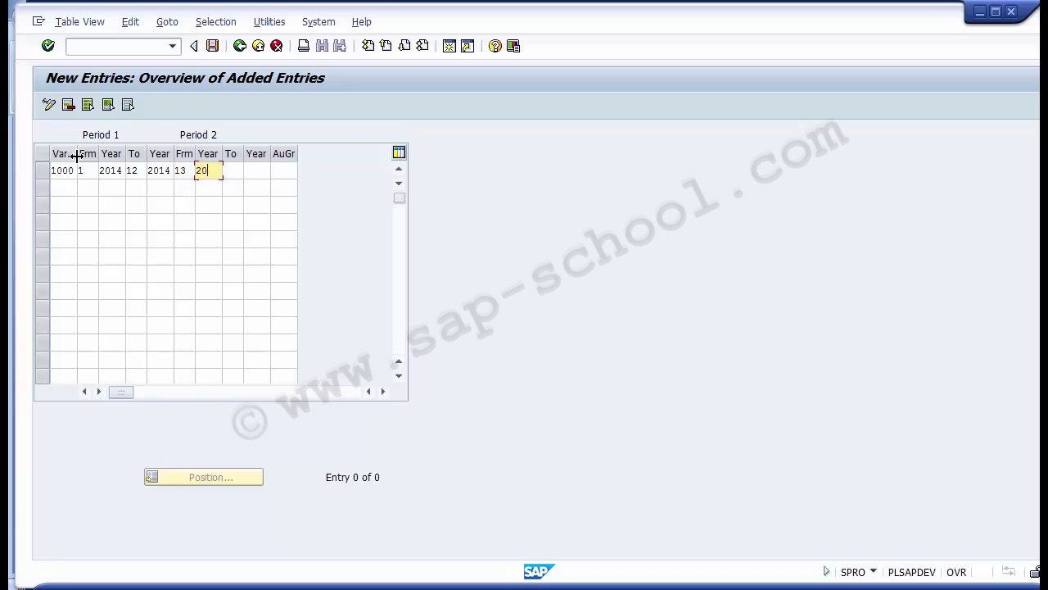
{"action": "type", "text": "14"}
{"action": "type", "text": "1"}
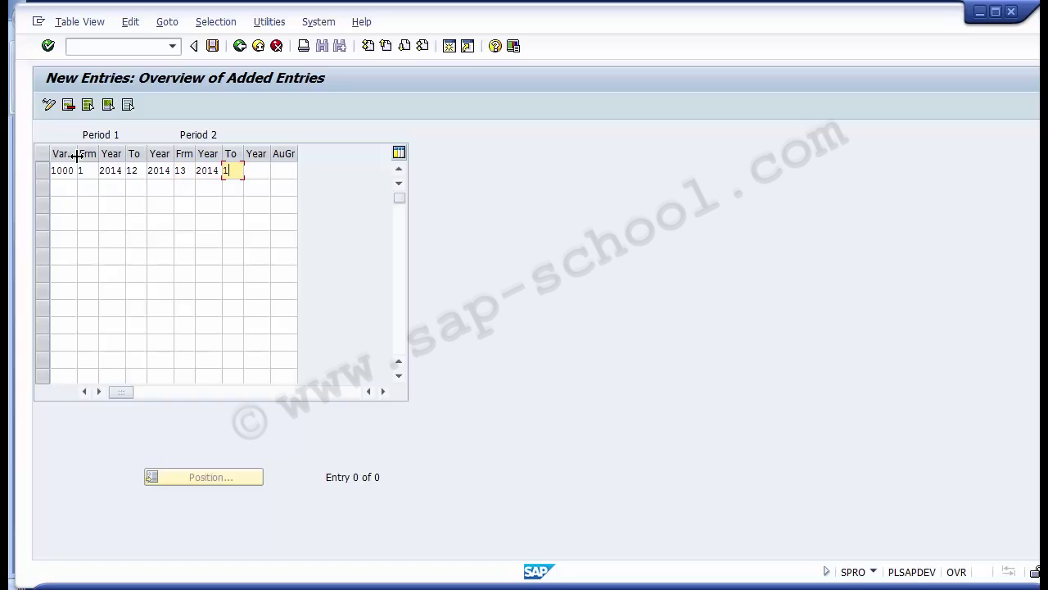
{"action": "type", "text": "62"}
{"action": "key", "text": "BackSpace"}
{"action": "key", "text": "Tab"}
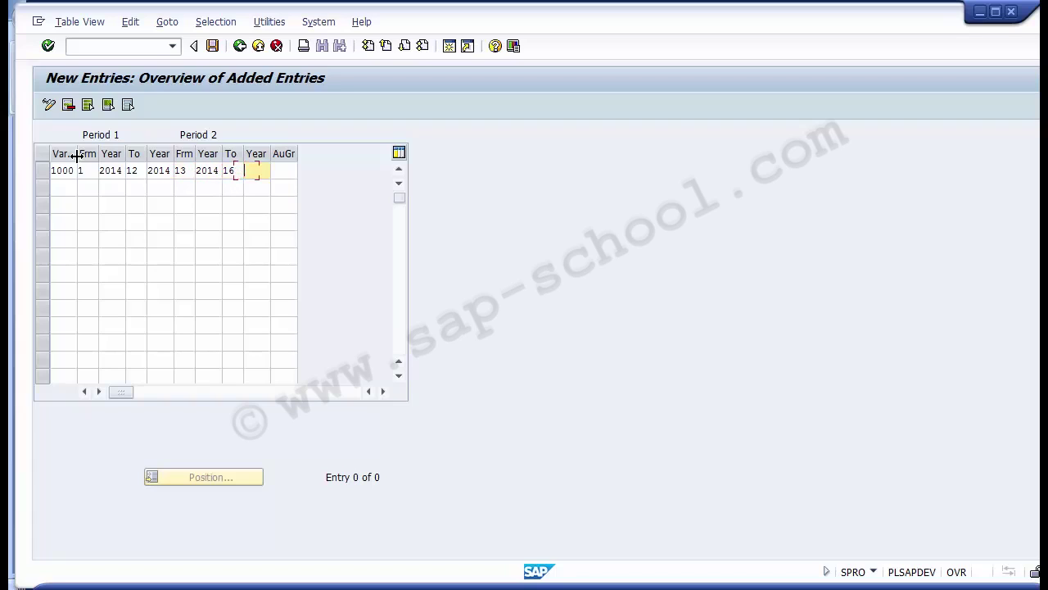
{"action": "type", "text": "2014"}
Try to save the new plan period entry for variant 1000.
{"action": "left_click", "coordinate": [213, 46]}
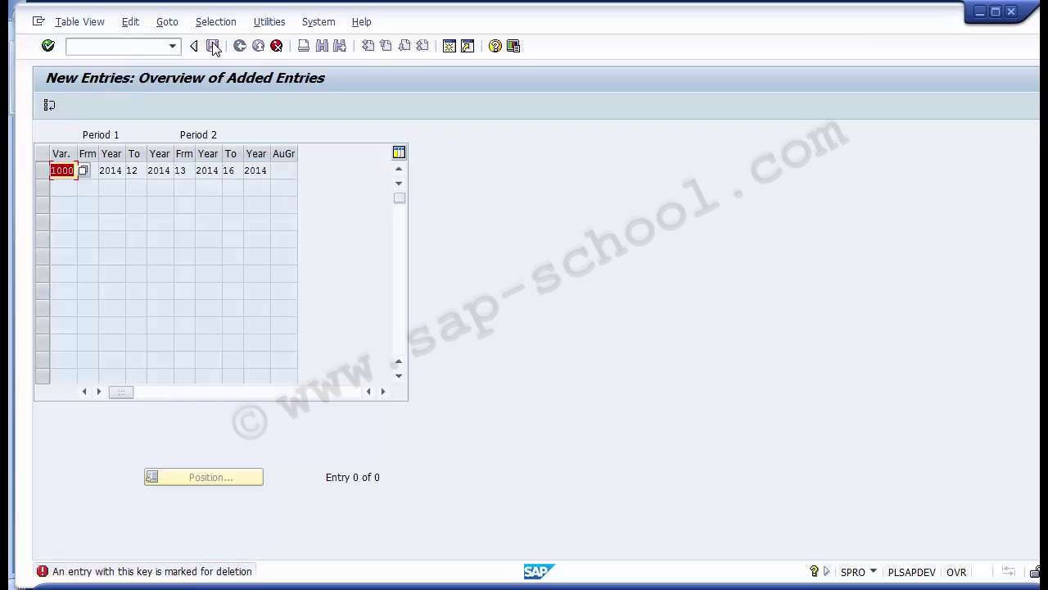
{"action": "left_click", "coordinate": [277, 46]}
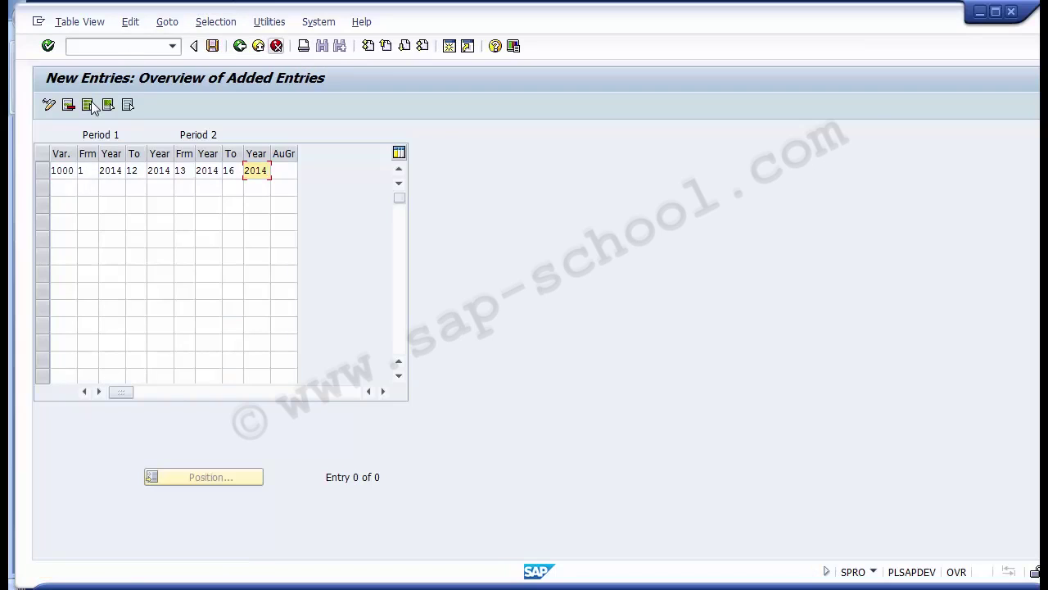
{"action": "left_click", "coordinate": [213, 46]}
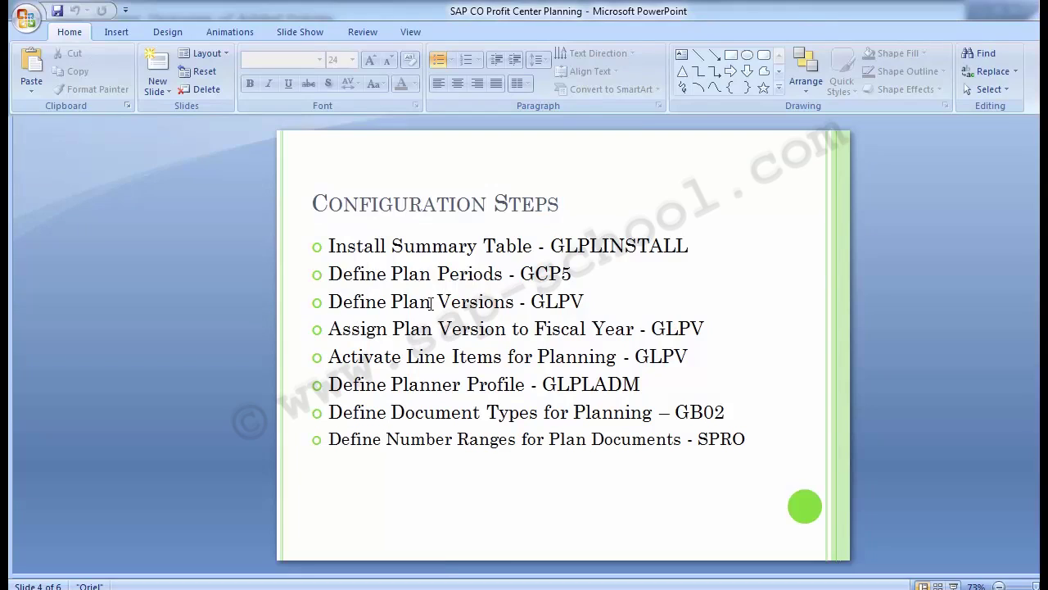
Switch to the PowerPoint slide and check the transaction code listed for Define Plan Versions.
{"action": "left_click", "coordinate": [534, 303]}
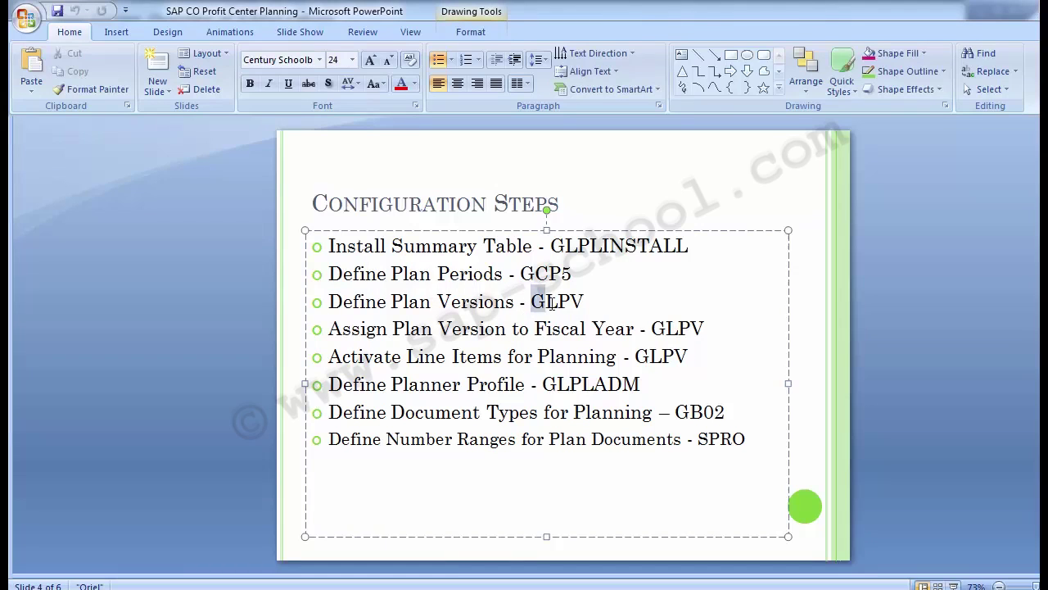
{"action": "left_click_drag", "start_coordinate": [534, 303], "coordinate": [595, 300]}
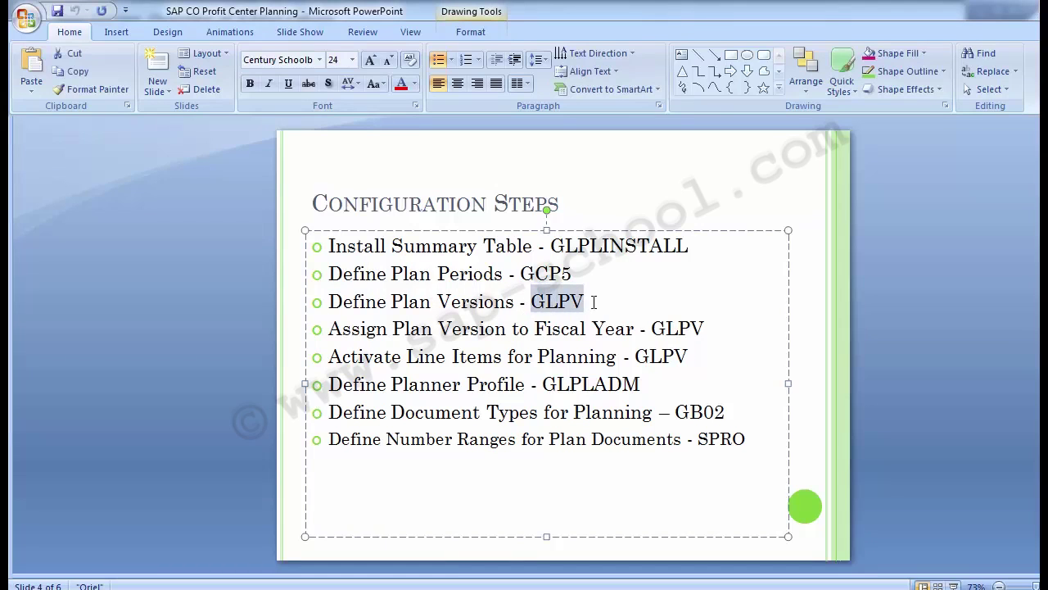
{"action": "left_click", "coordinate": [179, 356]}
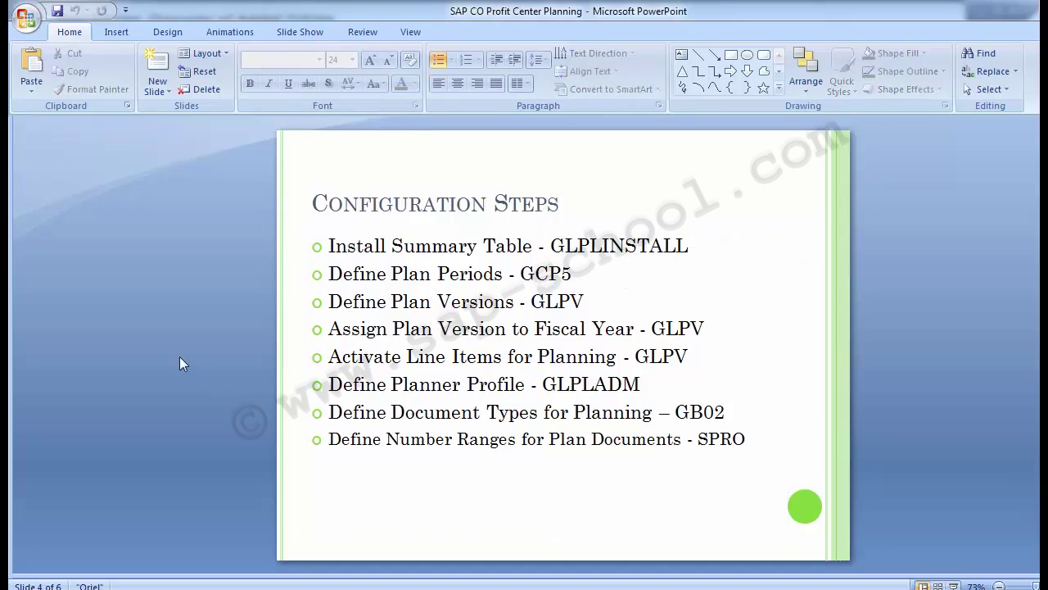
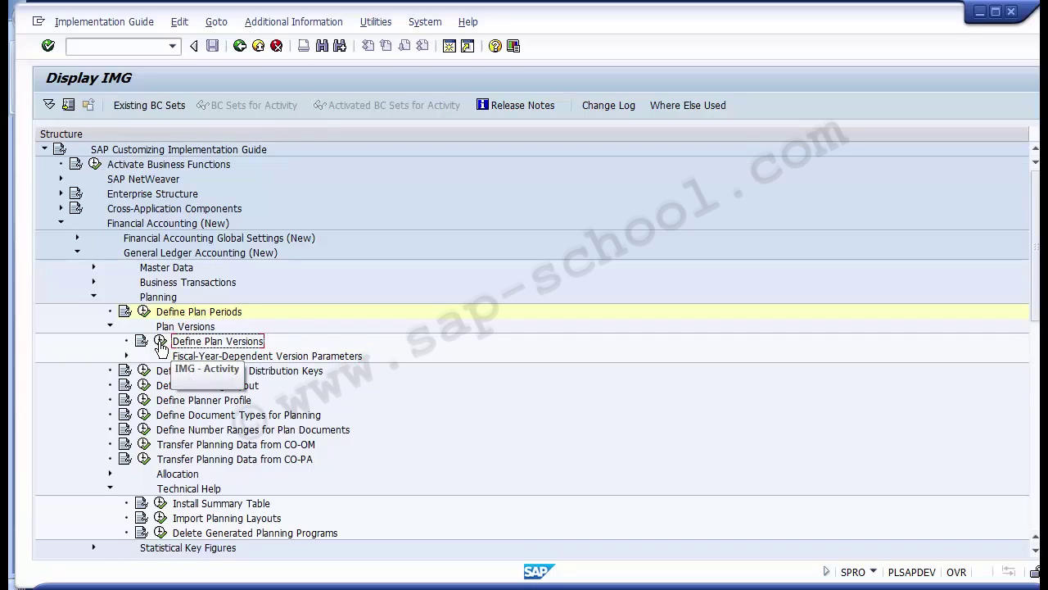
Open the Define Plan Versions activity in SAP and view the ledgers available for the first plan version.
{"action": "left_click", "coordinate": [161, 342]}
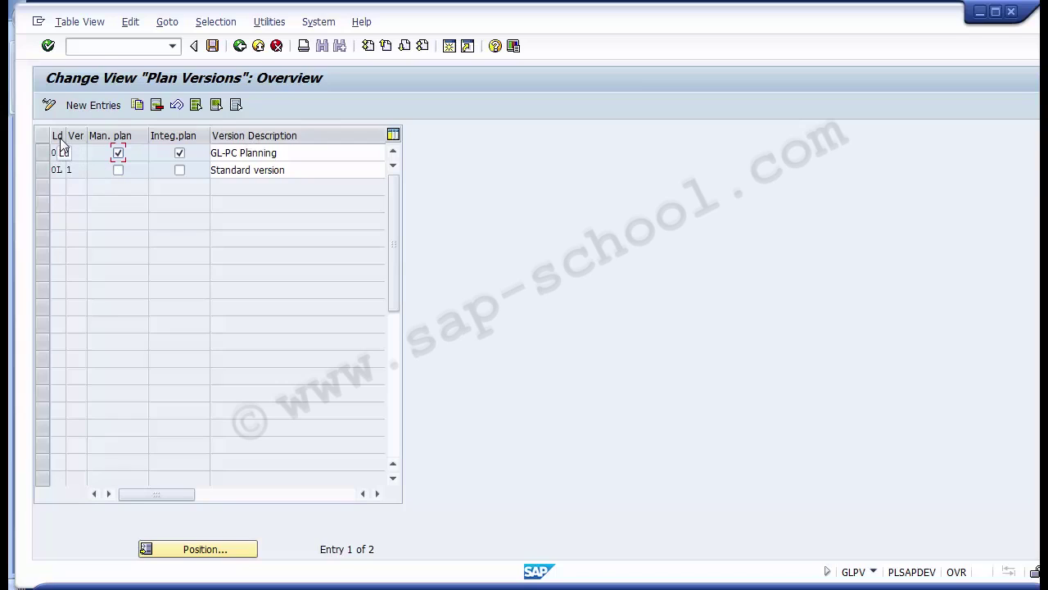
{"action": "left_click_drag", "start_coordinate": [65, 136], "coordinate": [83, 136]}
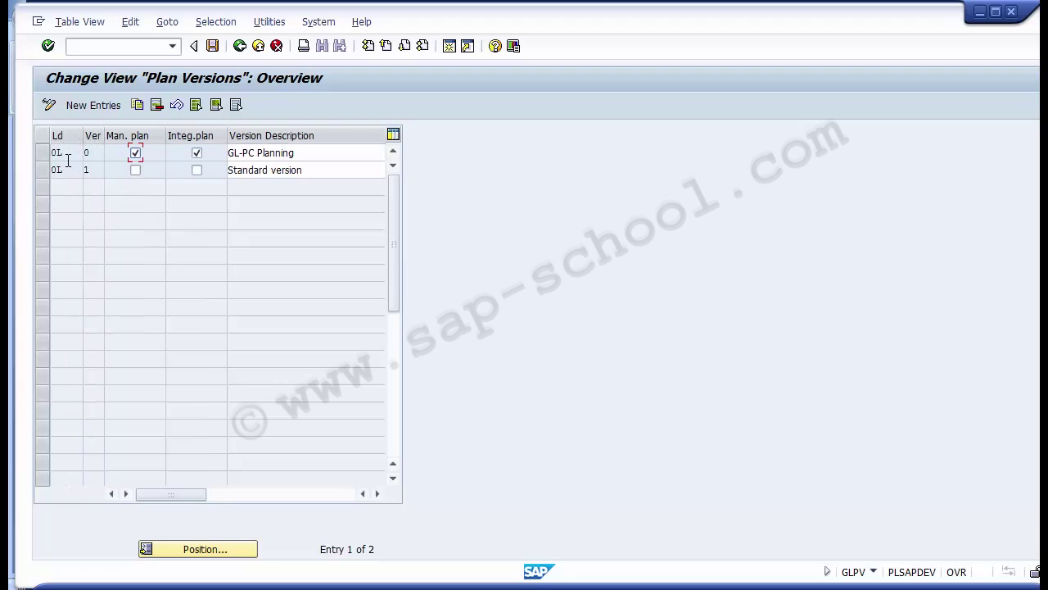
{"action": "left_click", "coordinate": [68, 159]}
{"action": "key", "text": "F4"}
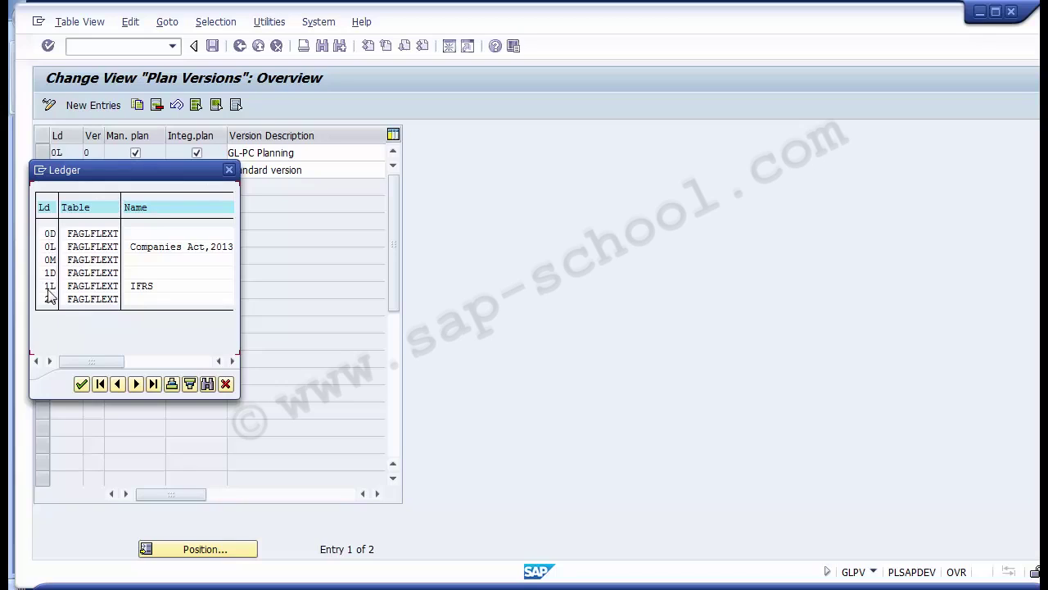
{"action": "left_click", "coordinate": [228, 170]}
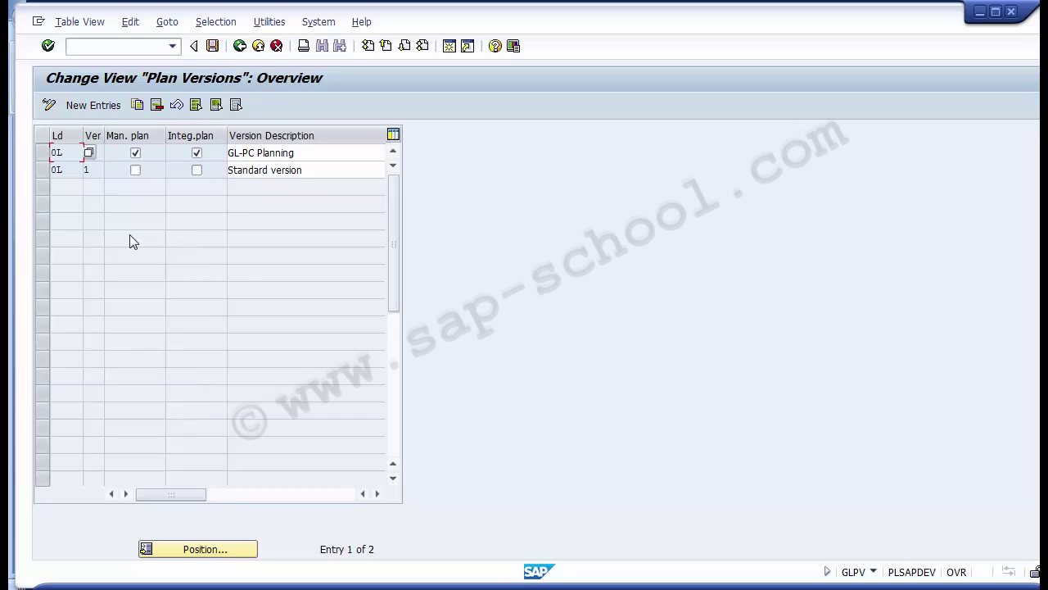
Add a new plan version entry for ledger 0L, version 0, with manual planning and integrated planning allowed.
{"action": "left_click", "coordinate": [93, 105]}
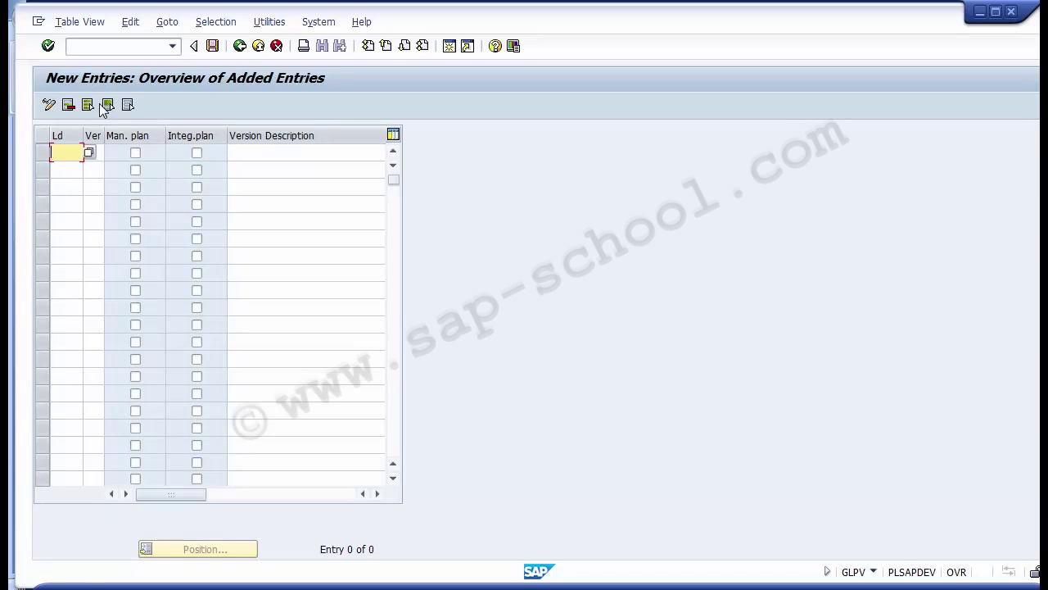
{"action": "left_click", "coordinate": [90, 153]}
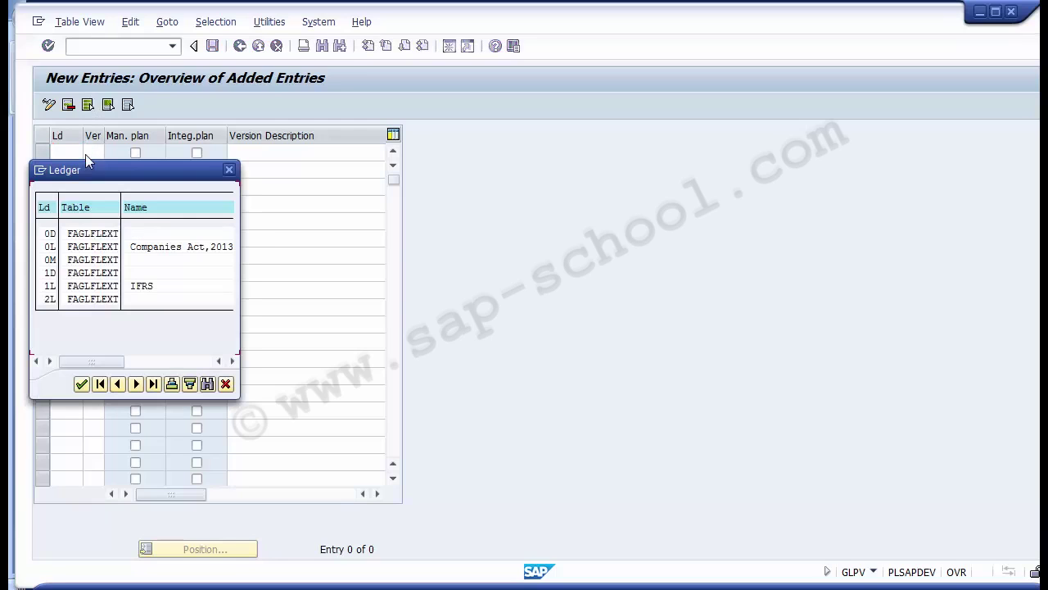
{"action": "left_click", "coordinate": [74, 247]}
{"action": "double_click", "coordinate": [50, 248]}
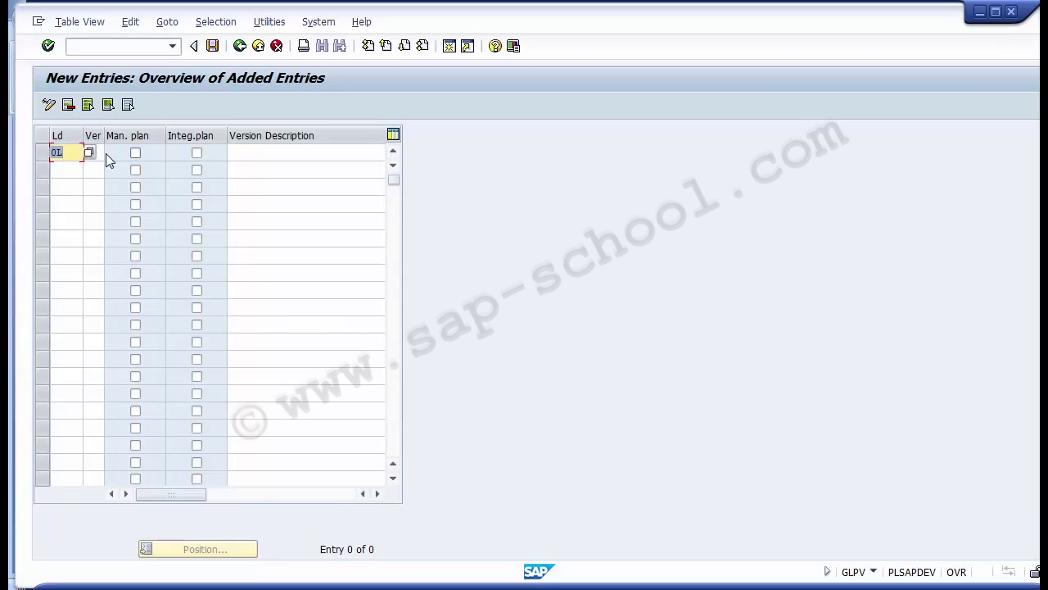
{"action": "key", "text": "Tab"}
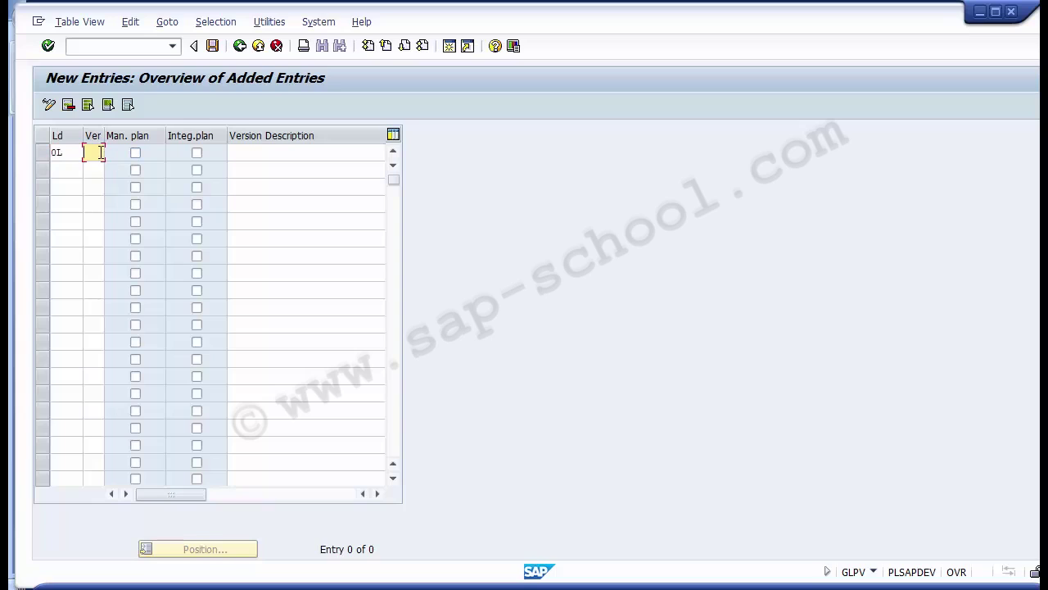
{"action": "key", "text": "F4"}
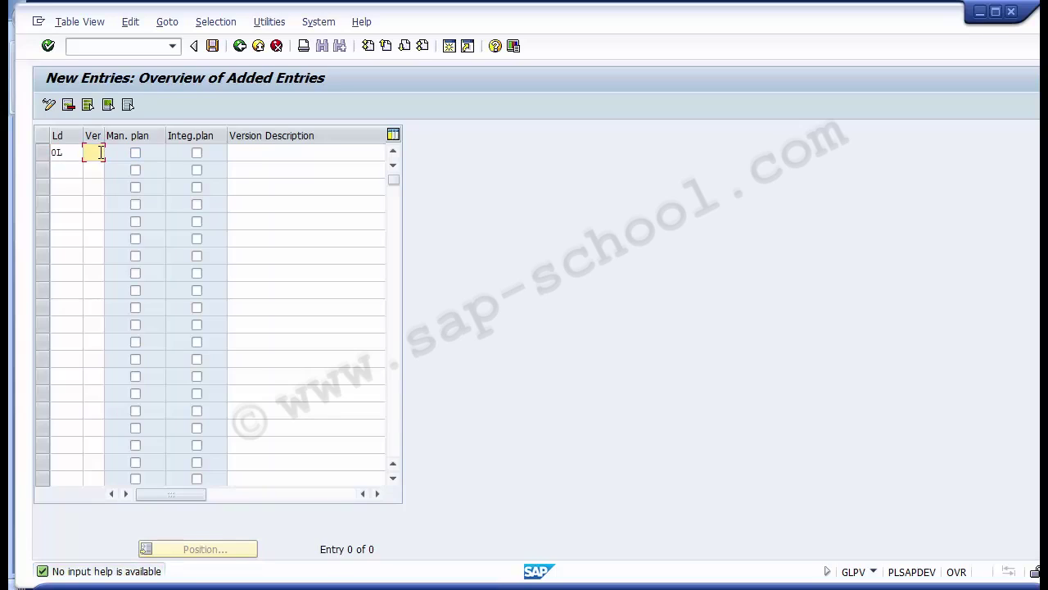
{"action": "type", "text": "0"}
{"action": "key", "text": "Tab"}
{"action": "key", "text": "Tab"}
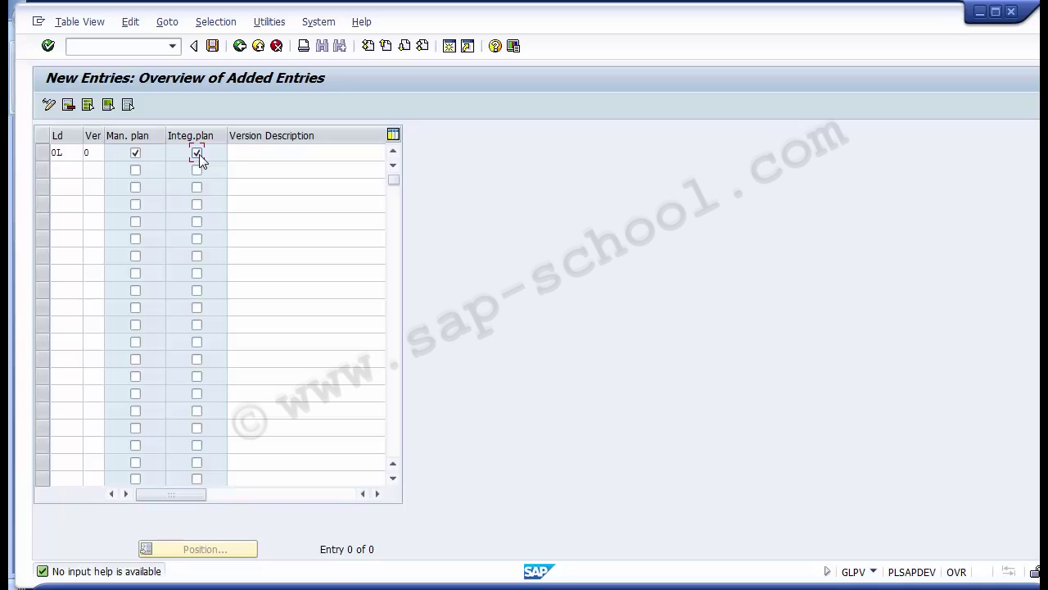
Set the version description of the new plan version entry to PC Planning.
{"action": "left_click", "coordinate": [241, 157]}
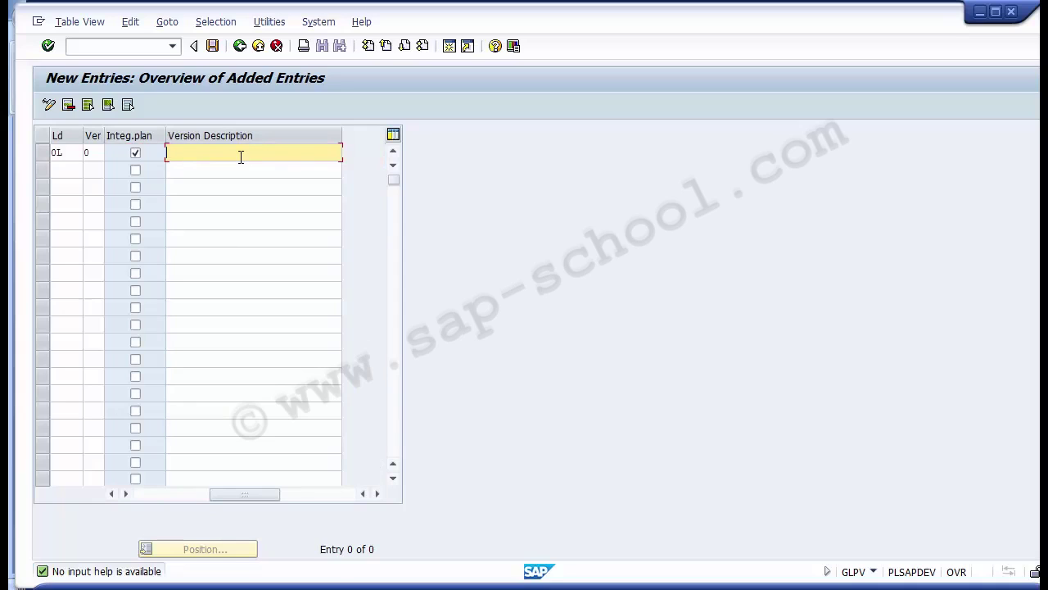
{"action": "type", "text": "PCP"}
{"action": "key", "text": "BackSpace"}
{"action": "type", "text": "Planning"}
{"action": "left_click", "coordinate": [112, 494]}
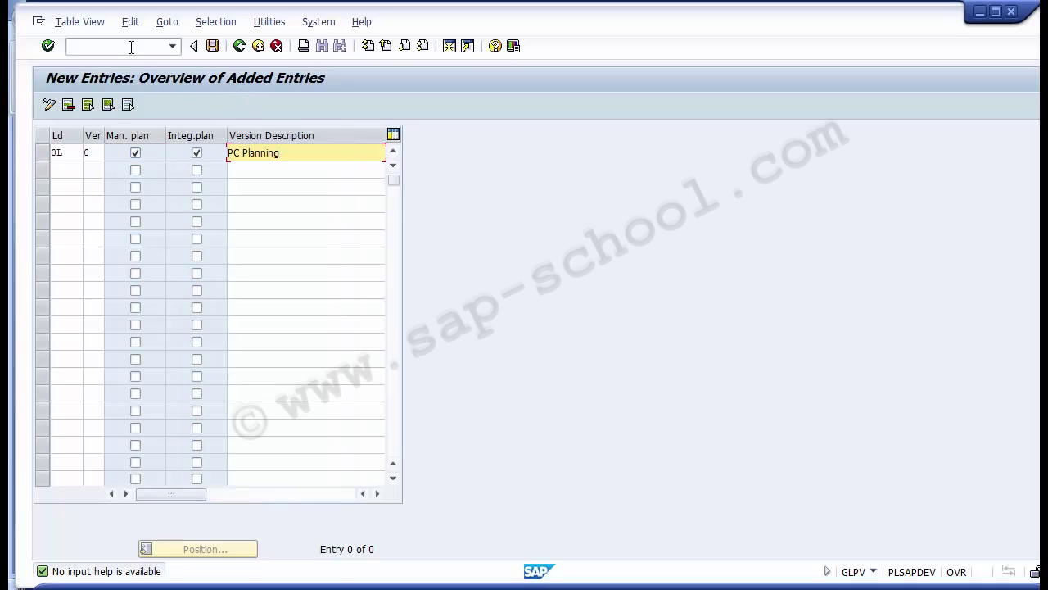
Reselect ledger 0L from the available ledgers and re-enter version 0 for the PC Planning entry.
{"action": "left_click", "coordinate": [73, 152]}
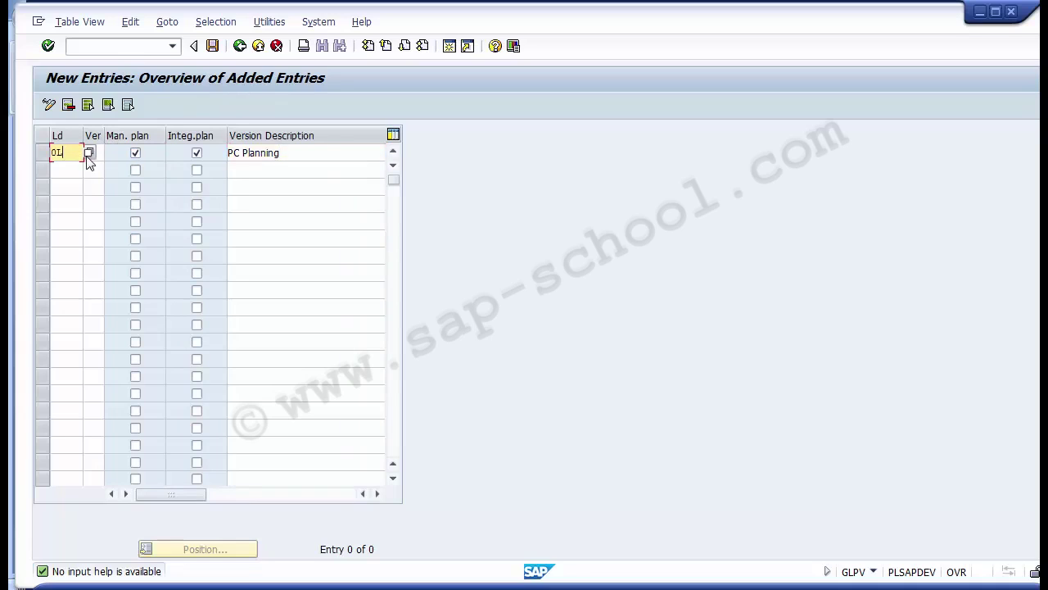
{"action": "left_click", "coordinate": [89, 154]}
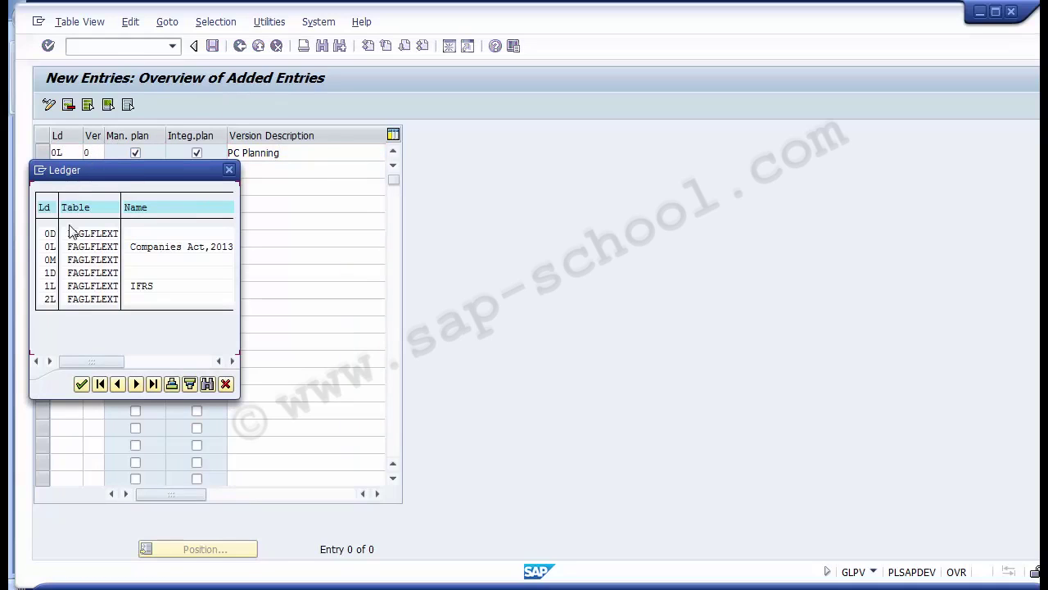
{"action": "left_click", "coordinate": [50, 251]}
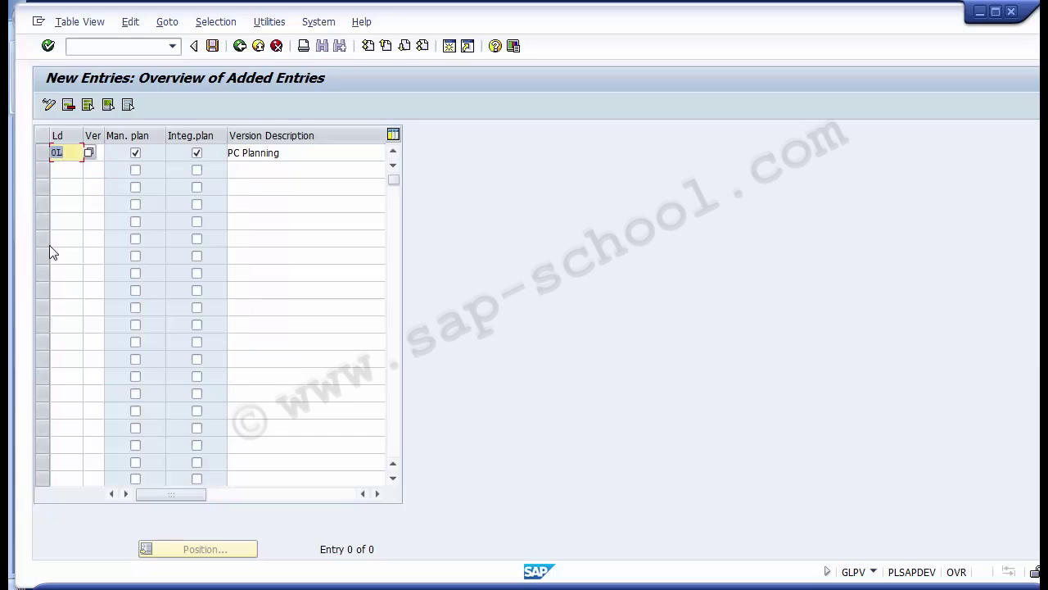
{"action": "left_click", "coordinate": [96, 153]}
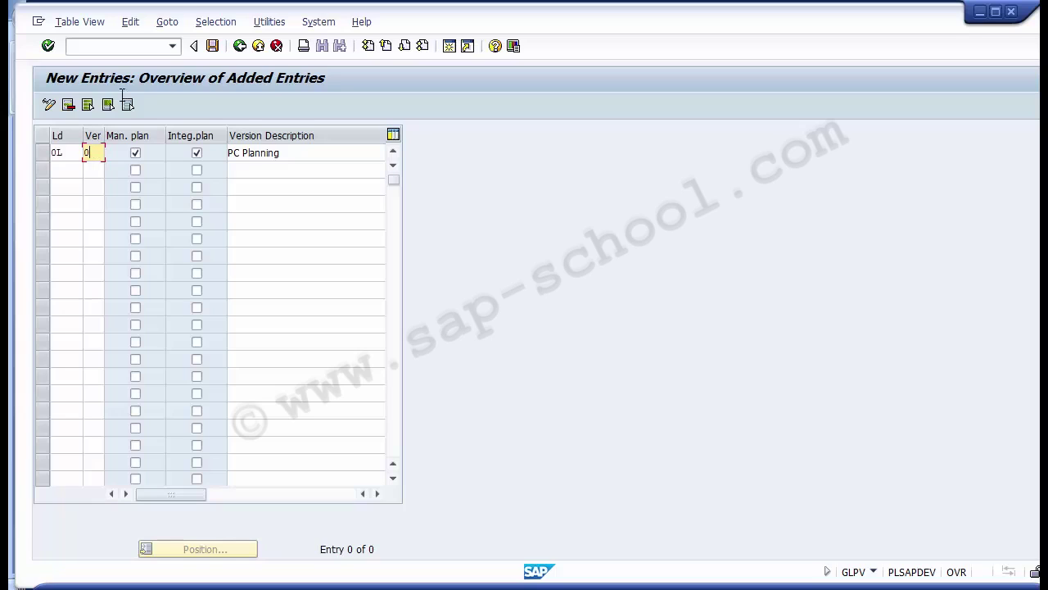
{"action": "type", "text": "0"}
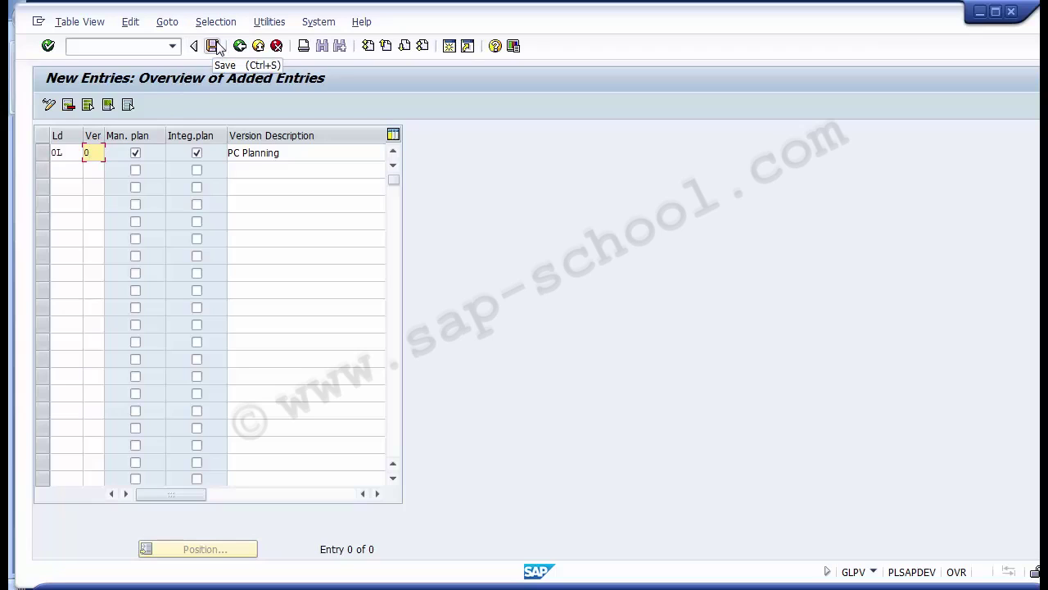
Save the PC Planning plan version with ledger 1D and confirm the proposed customizing request.
{"action": "left_click", "coordinate": [214, 47]}
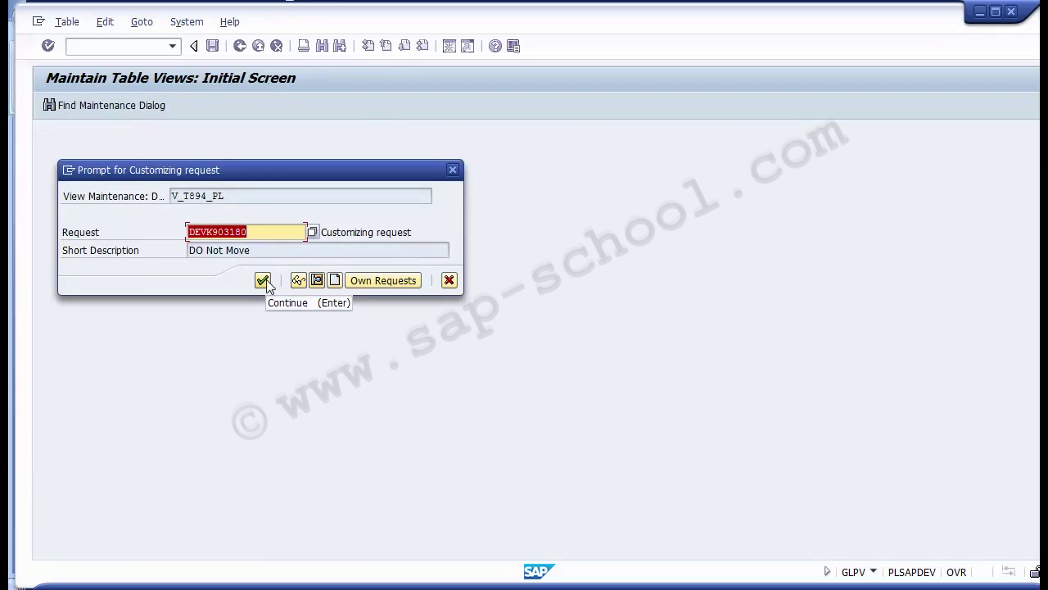
{"action": "left_click", "coordinate": [263, 280]}
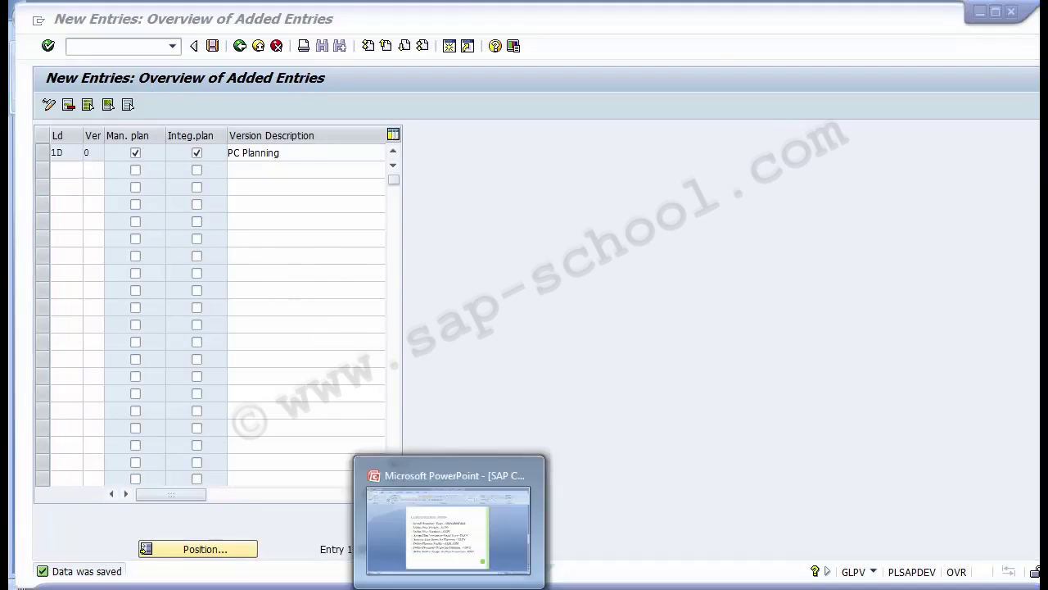
Switch to PowerPoint to review the Configuration Steps slide and return to the SAP session.
{"action": "left_click", "coordinate": [447, 503]}
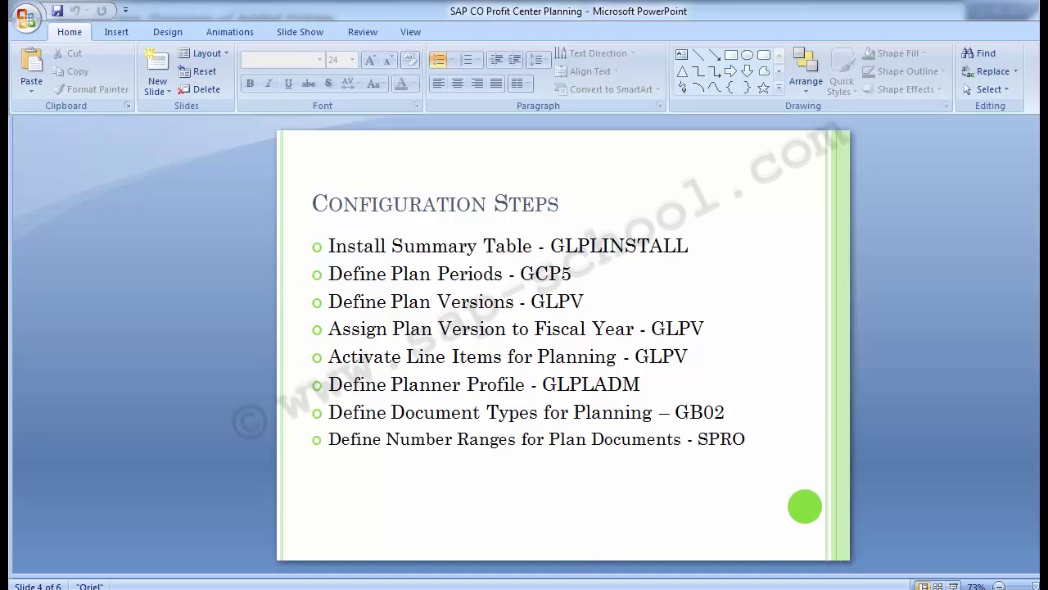
{"action": "key", "text": "alt+Tab"}
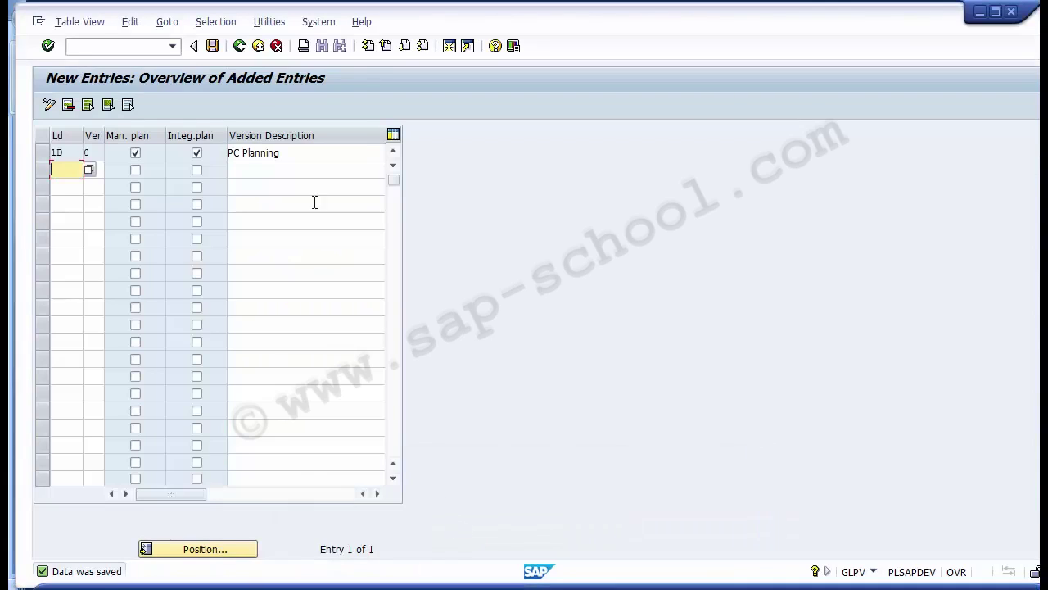
Leave the plan versions view for the implementation guide and expand Fiscal-Year-Dependent Version Parameters under Plan Versions.
{"action": "left_click", "coordinate": [239, 47]}
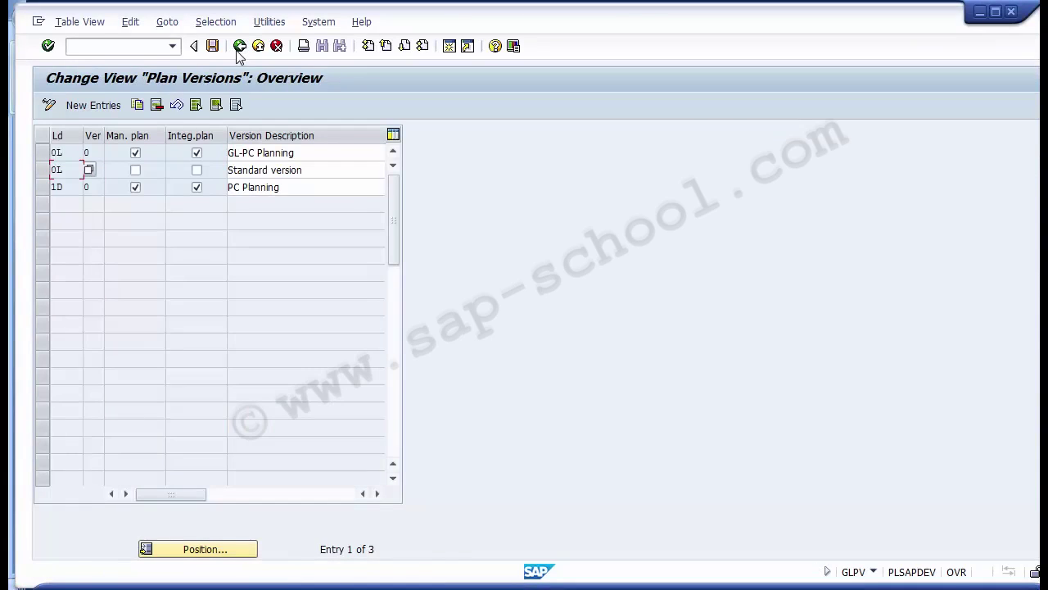
{"action": "left_click", "coordinate": [239, 47]}
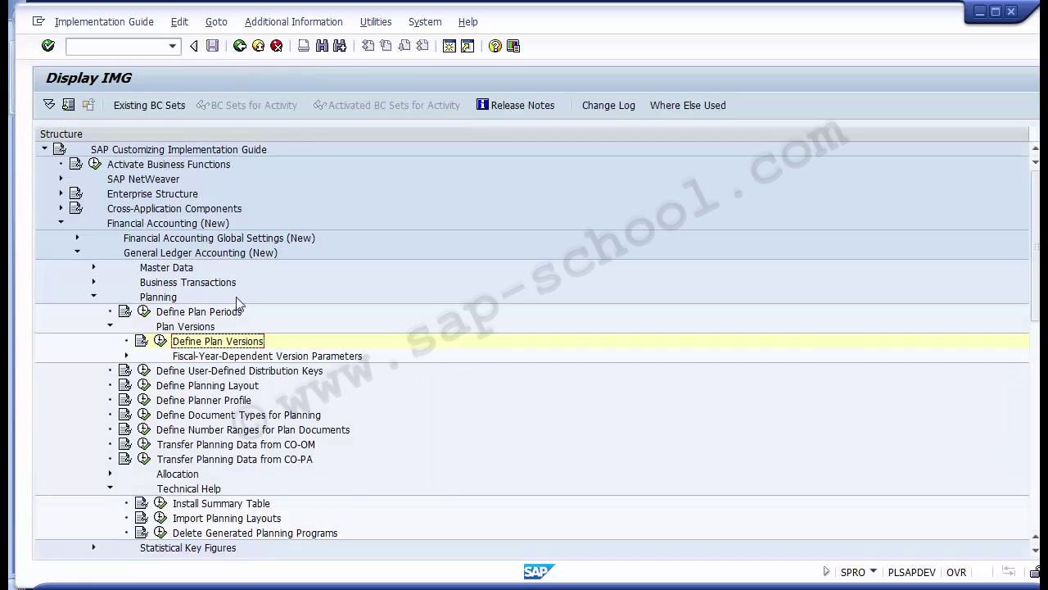
{"action": "left_click", "coordinate": [197, 328]}
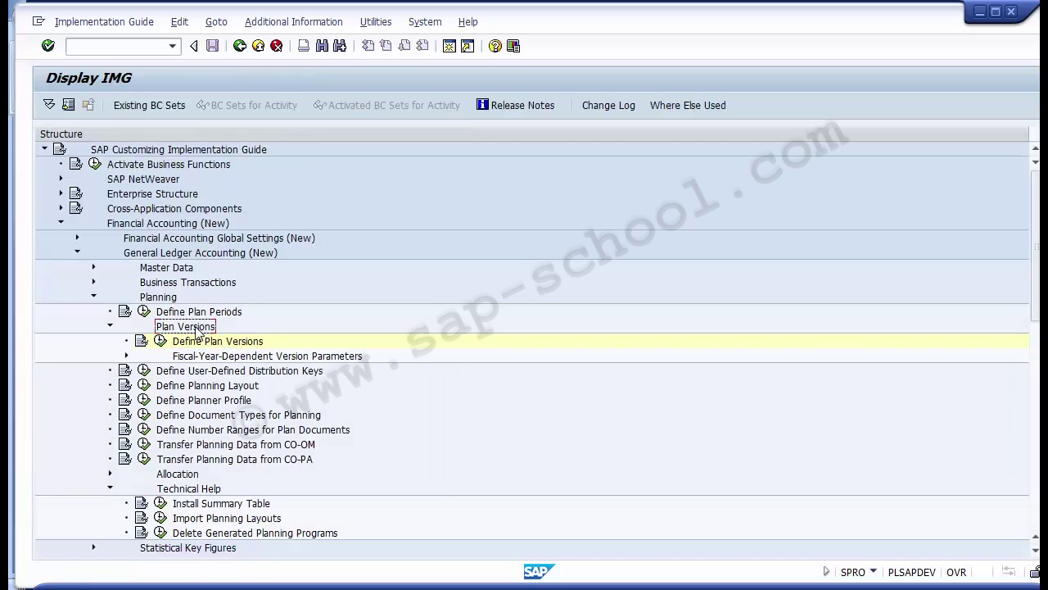
{"action": "left_click", "coordinate": [205, 344]}
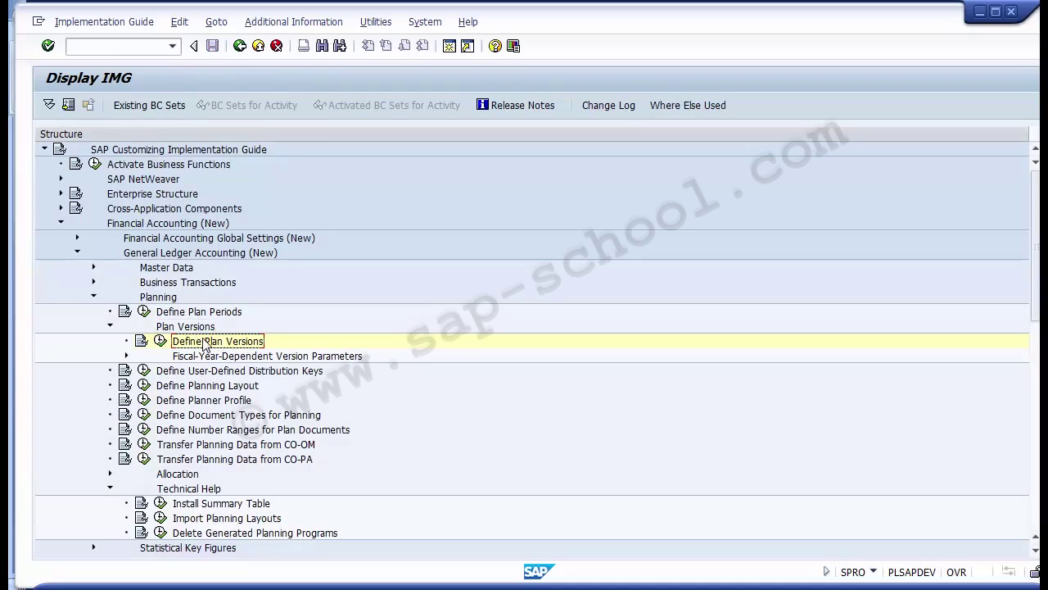
{"action": "left_click", "coordinate": [206, 359]}
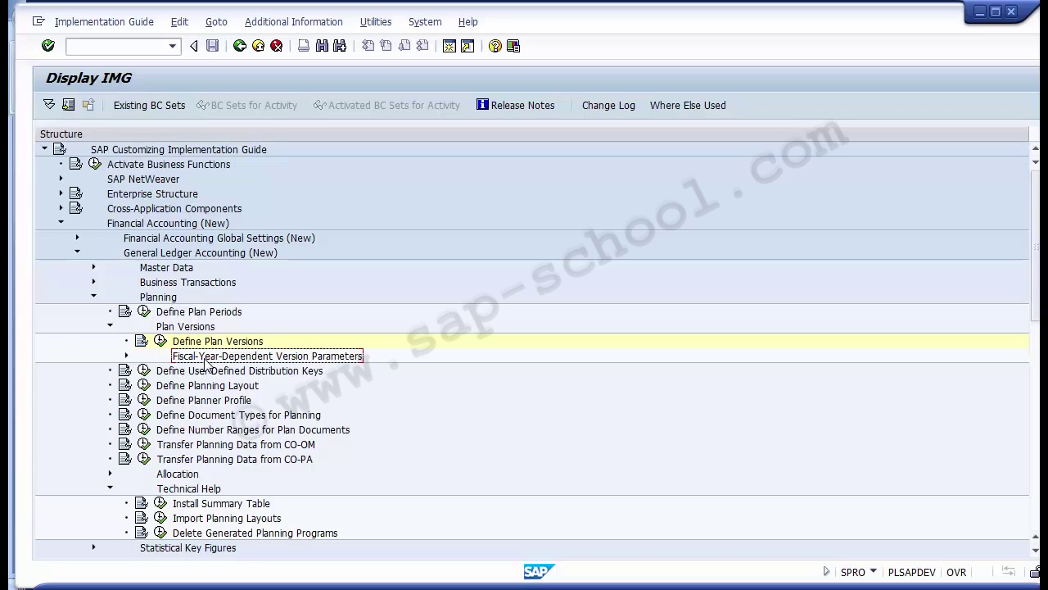
{"action": "left_click", "coordinate": [127, 357]}
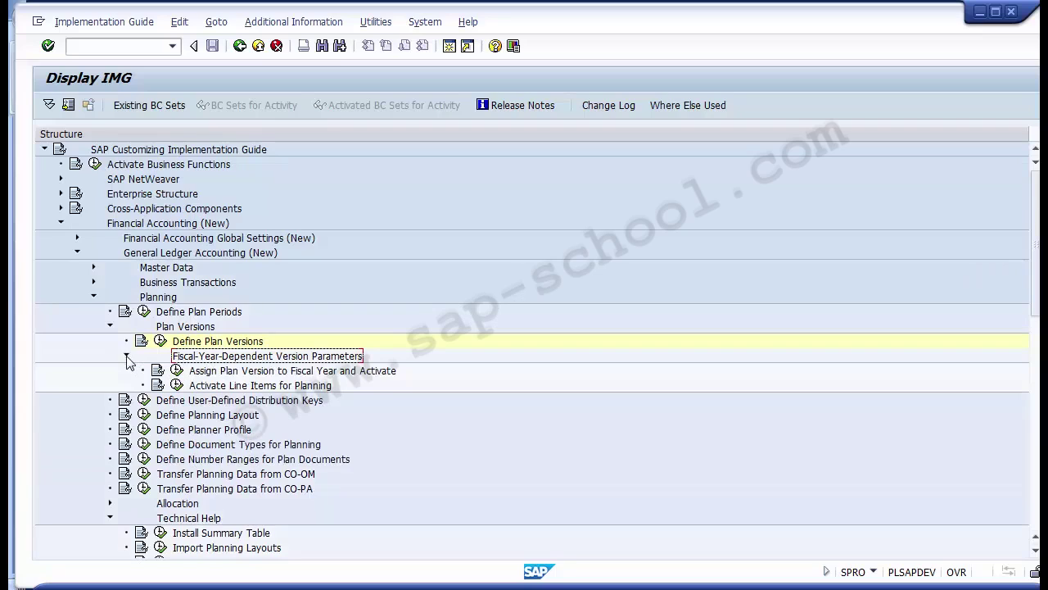
{"action": "left_click", "coordinate": [127, 358]}
{"action": "left_click", "coordinate": [127, 357]}
{"action": "left_click", "coordinate": [272, 371]}
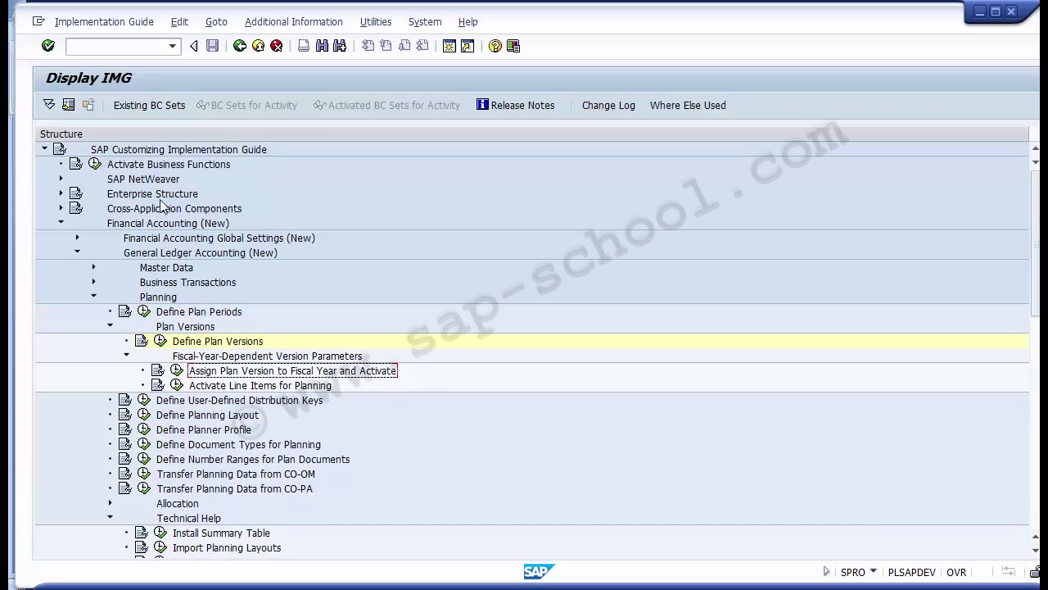
Open the Assign Plan Version to Fiscal Year and Activate activity under General Ledger Accounting (New) Planning.
{"action": "left_click", "coordinate": [144, 226]}
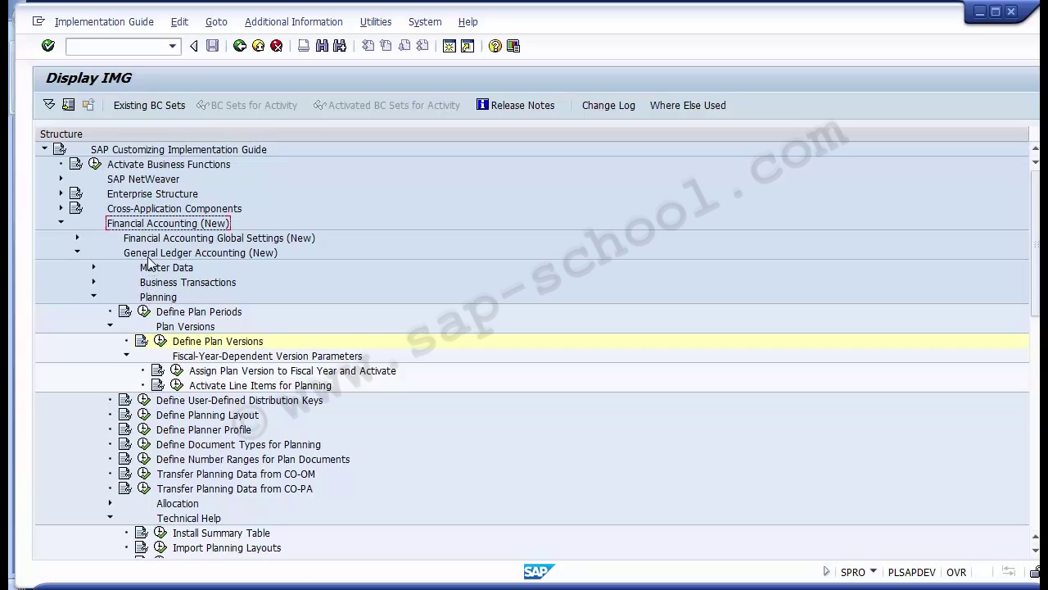
{"action": "left_click", "coordinate": [148, 257]}
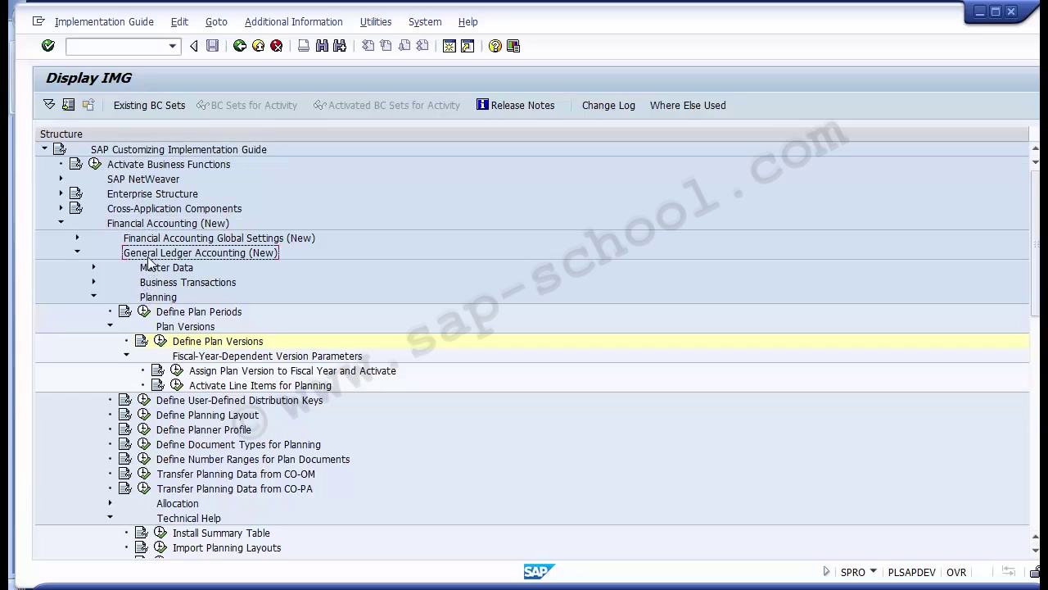
{"action": "left_click", "coordinate": [159, 300]}
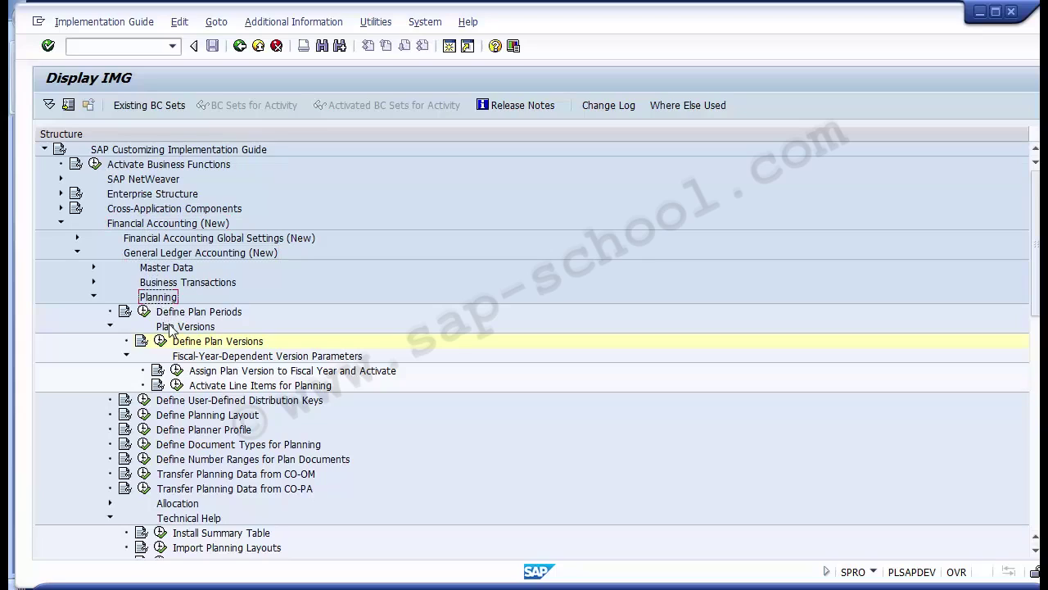
{"action": "left_click", "coordinate": [171, 328]}
{"action": "left_click", "coordinate": [219, 358]}
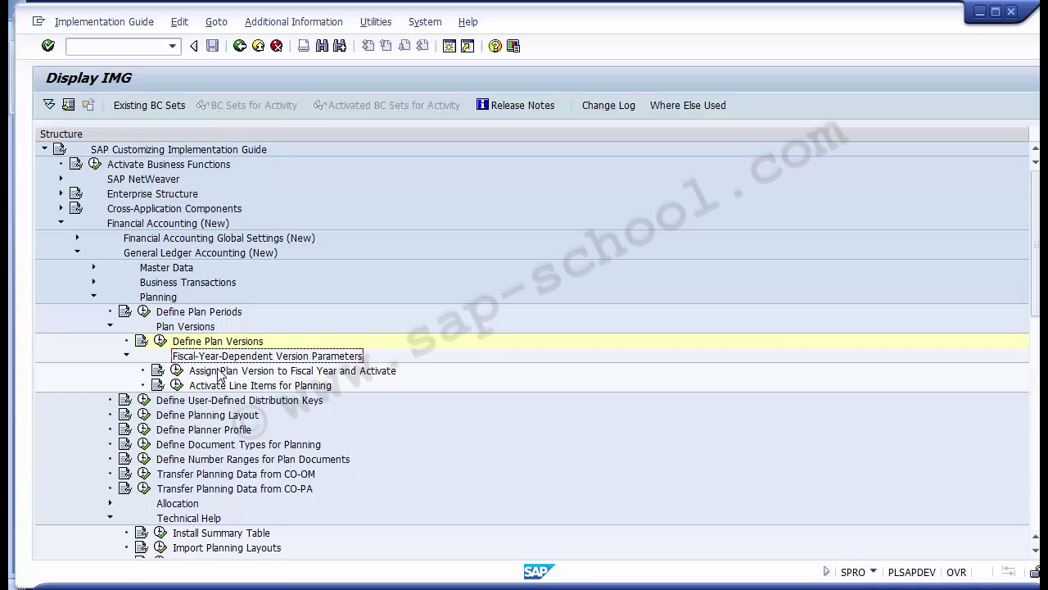
{"action": "left_click", "coordinate": [220, 373]}
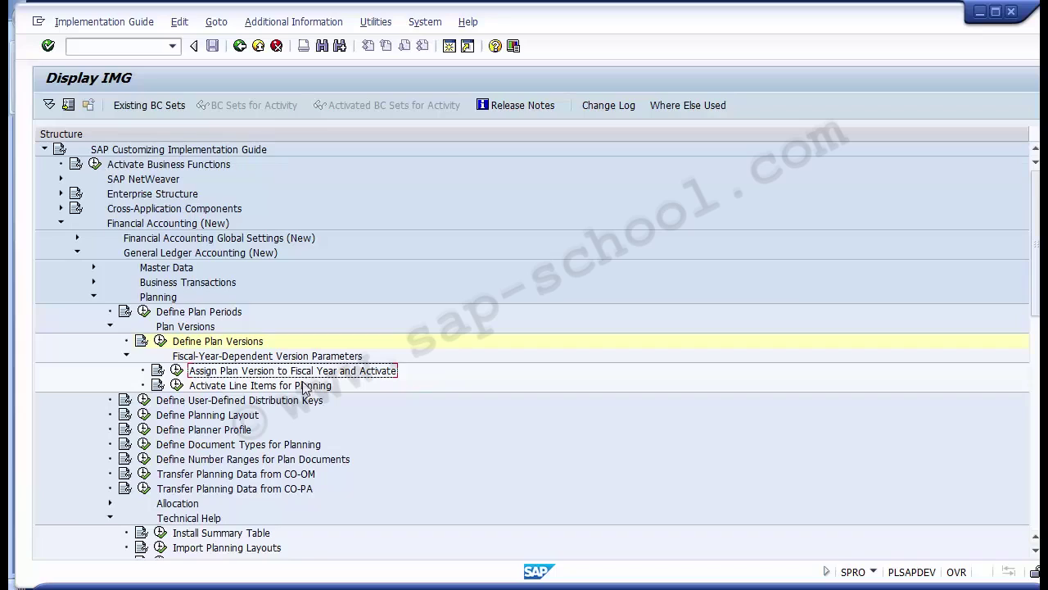
{"action": "left_click", "coordinate": [176, 371]}
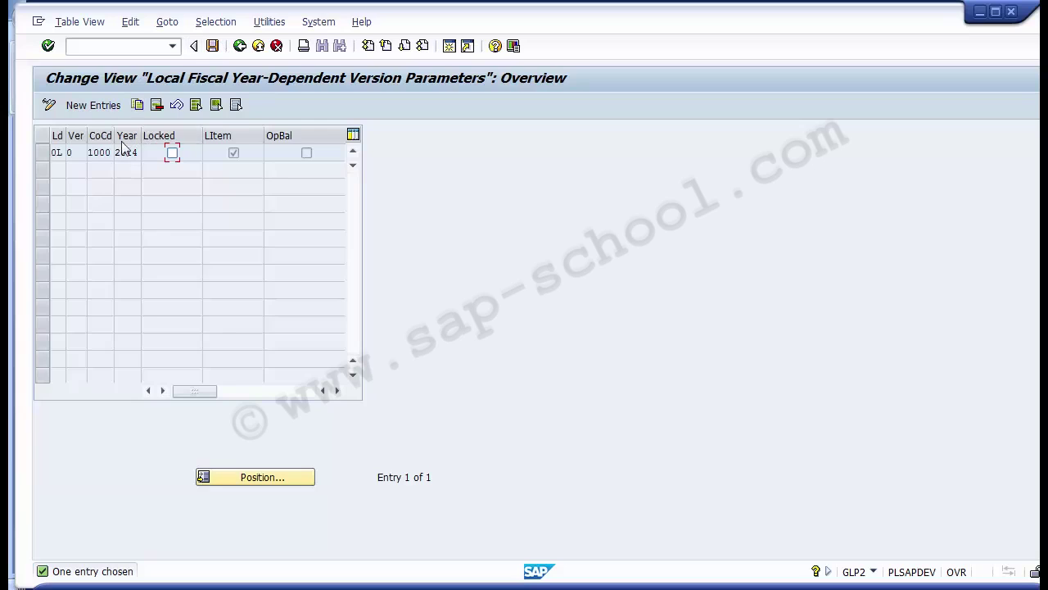
Start a new fiscal-year-dependent version parameters entry and choose ledger 1D from the available ledgers.
{"action": "left_click", "coordinate": [45, 154]}
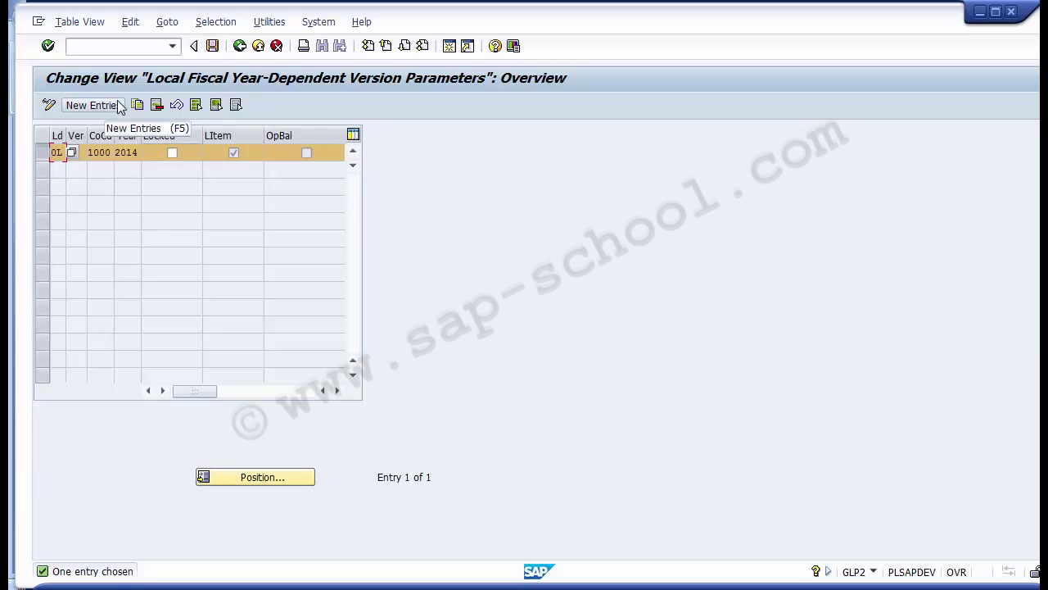
{"action": "left_click", "coordinate": [43, 153]}
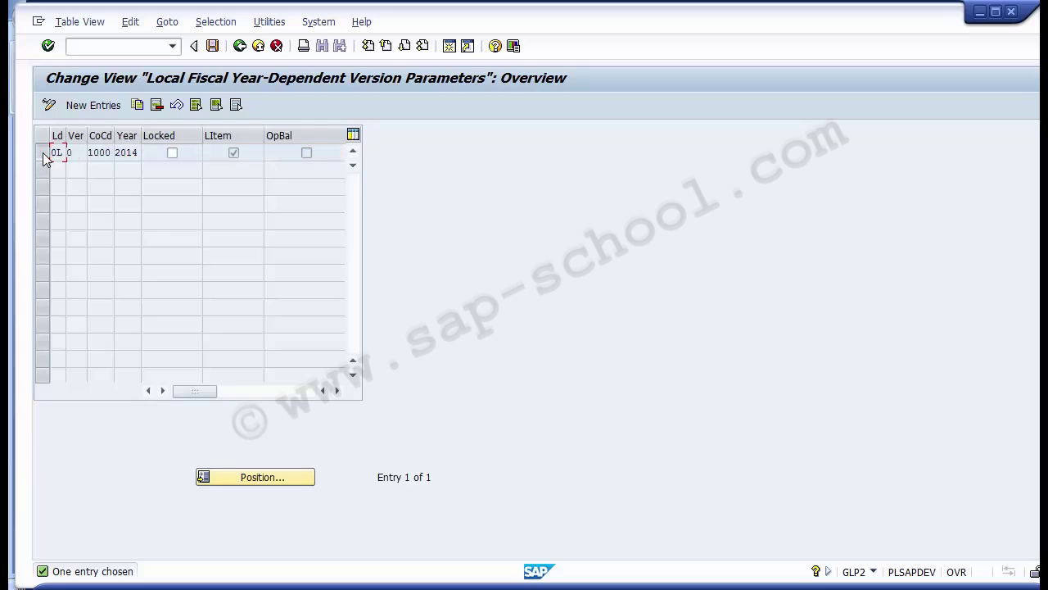
{"action": "left_click", "coordinate": [43, 153]}
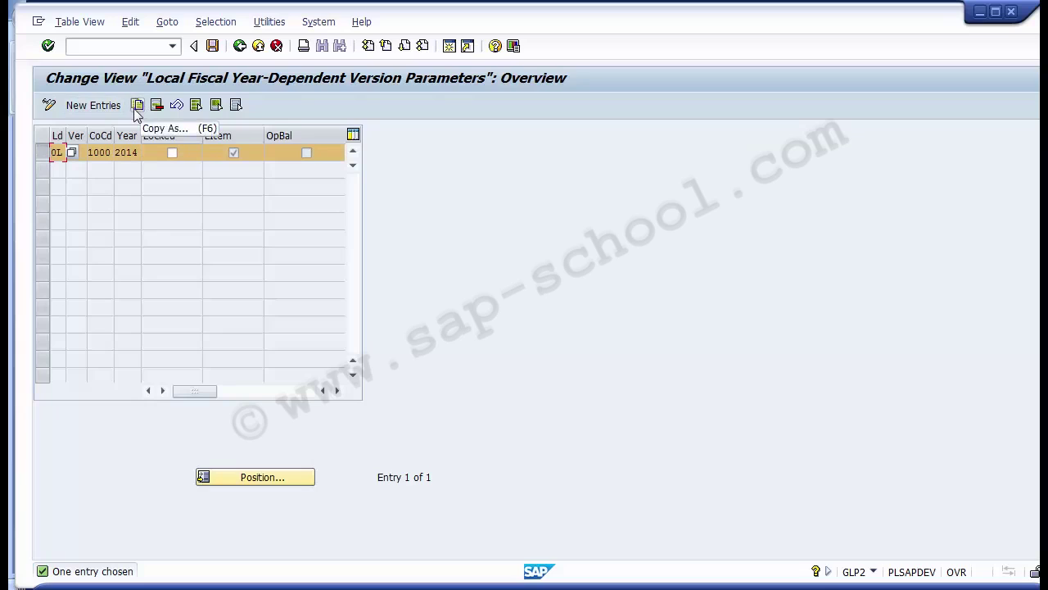
{"action": "left_click", "coordinate": [92, 105]}
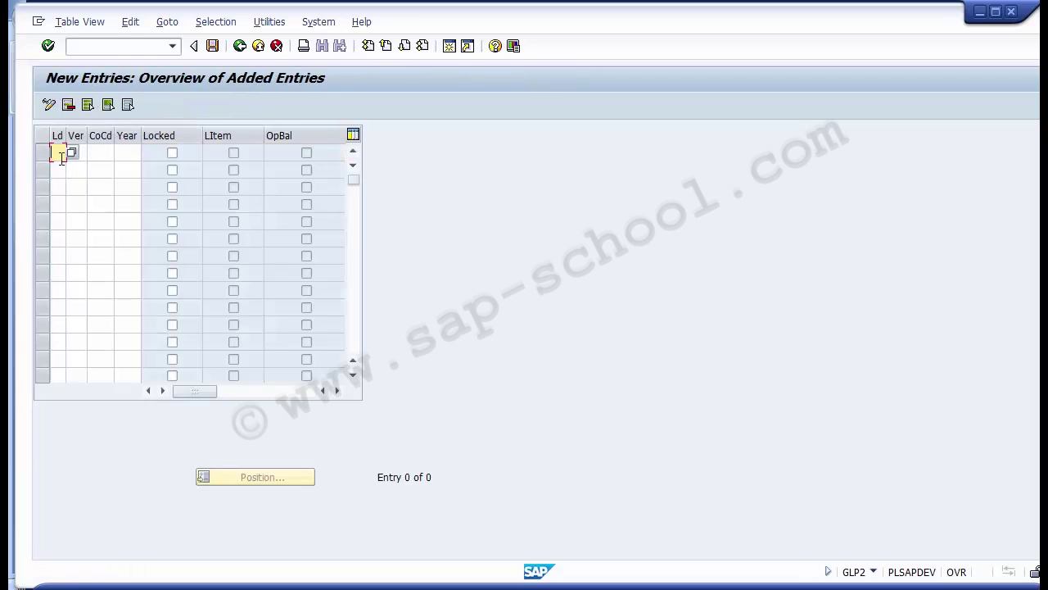
{"action": "key", "text": "F4"}
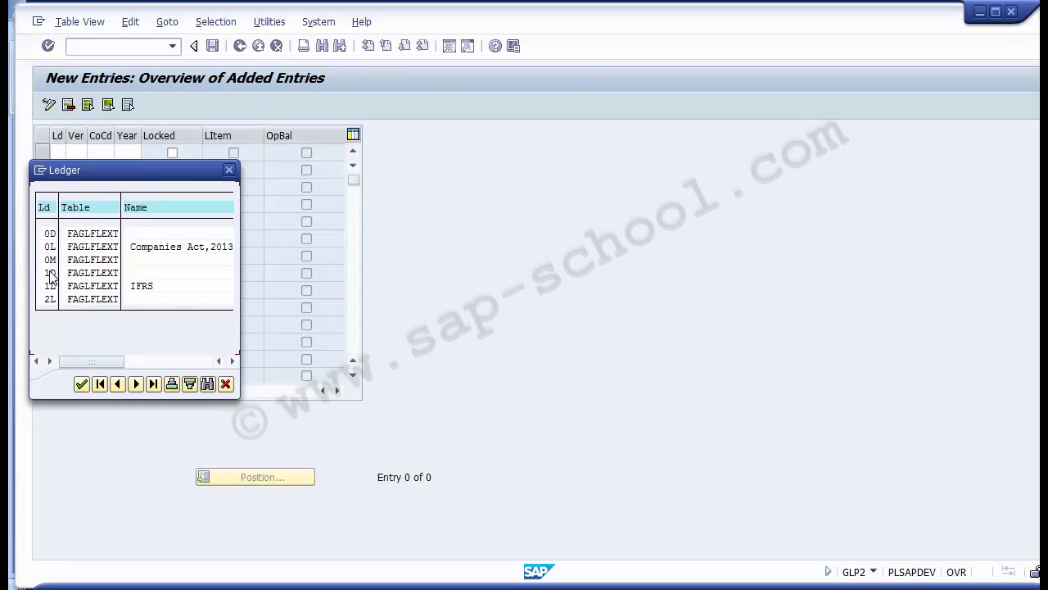
{"action": "double_click", "coordinate": [48, 273]}
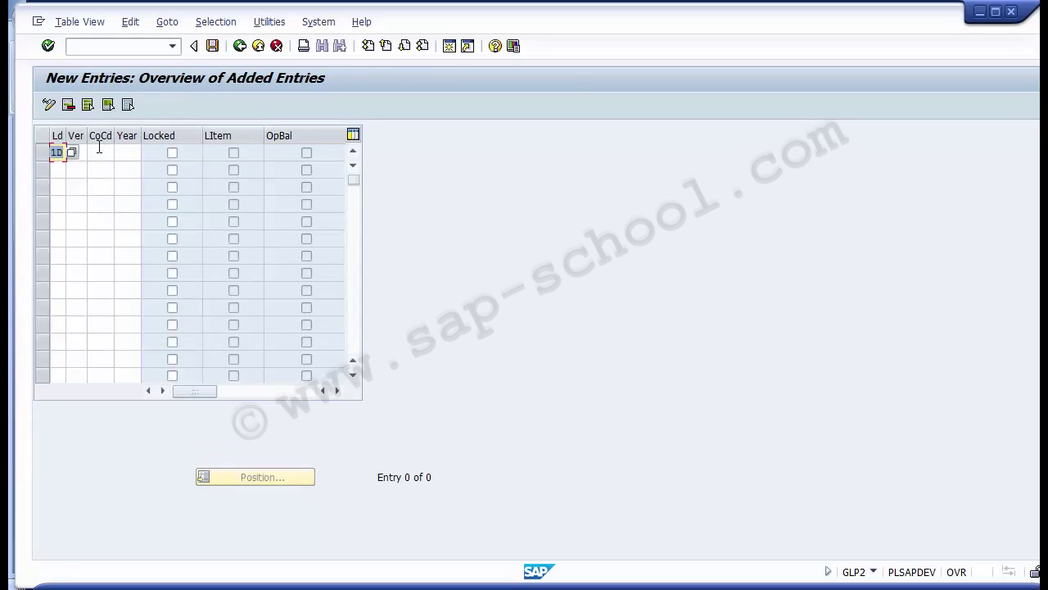
Assign version 0, company code 1000 and fiscal year 2014 to the new ledger 1D entry.
{"action": "key", "text": "Tab"}
{"action": "type", "text": "0"}
{"action": "key", "text": "Tab"}
{"action": "type", "text": "1000"}
{"action": "key", "text": "Tab"}
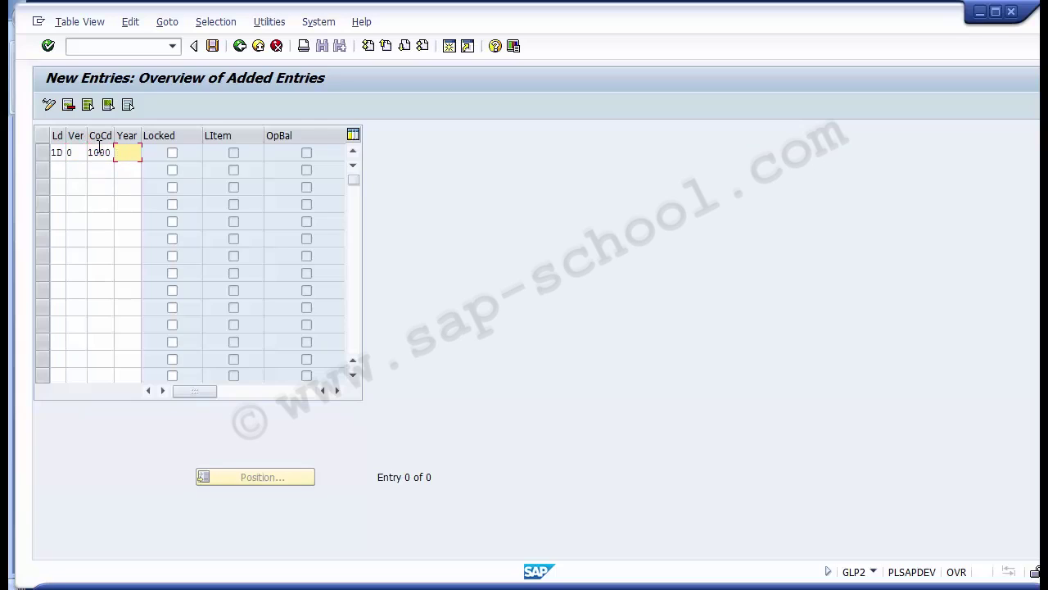
{"action": "type", "text": "2014"}
{"action": "left_click", "coordinate": [79, 153]}
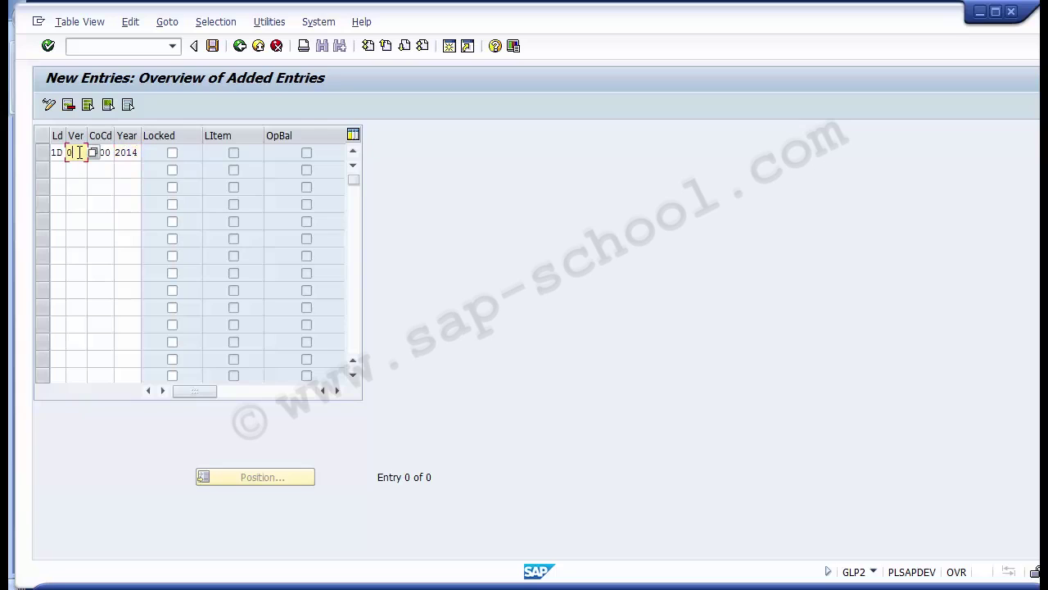
{"action": "left_click", "coordinate": [63, 153]}
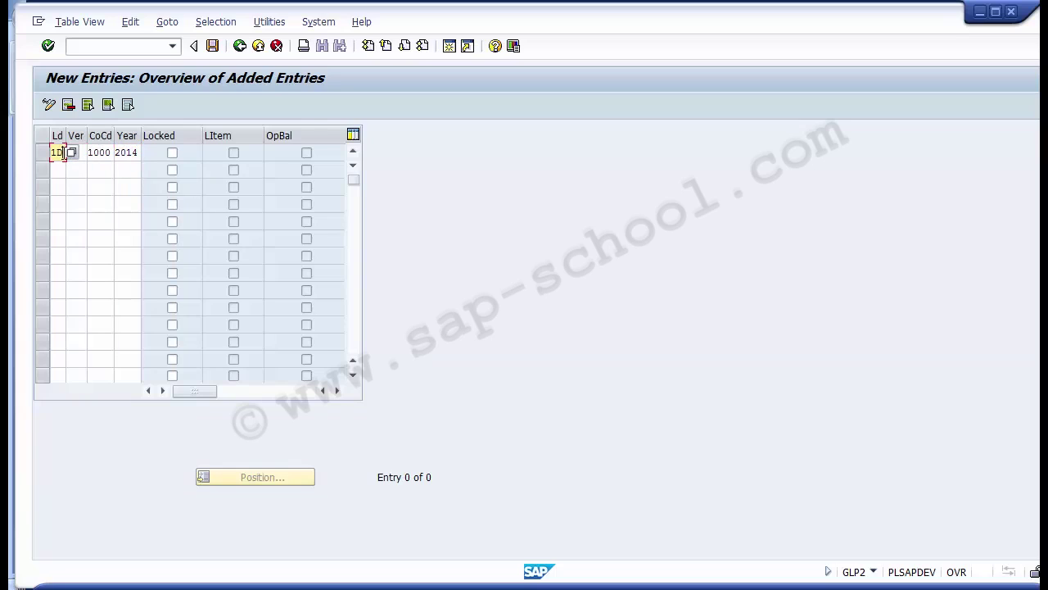
Save the ledger 1D fiscal year assignment without locking it and confirm the proposed customizing request.
{"action": "left_click", "coordinate": [212, 47]}
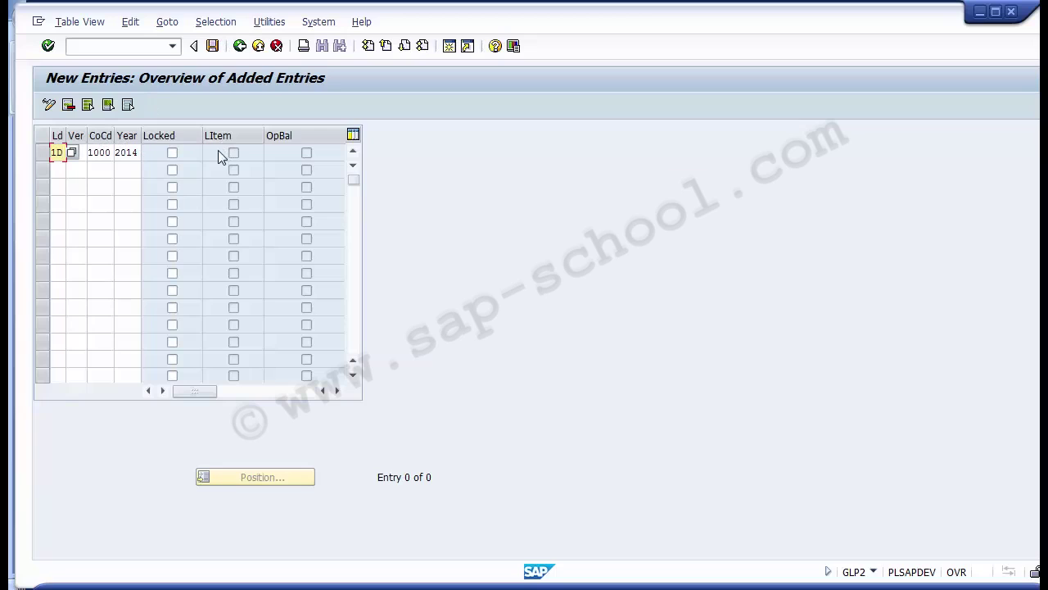
{"action": "left_click", "coordinate": [172, 154]}
{"action": "left_click", "coordinate": [179, 154]}
{"action": "left_click", "coordinate": [213, 45]}
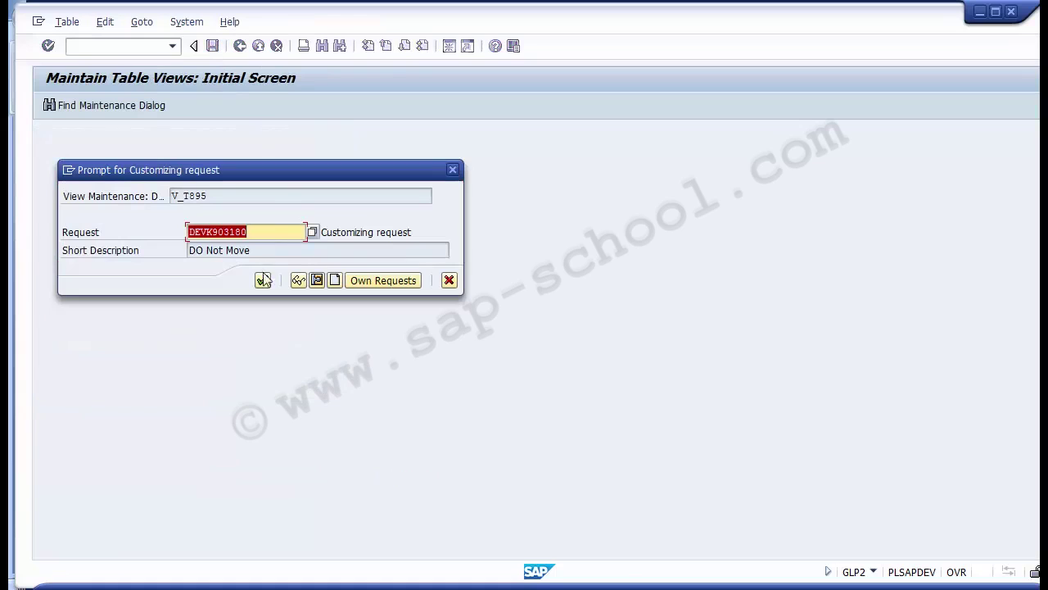
{"action": "left_click", "coordinate": [263, 286]}
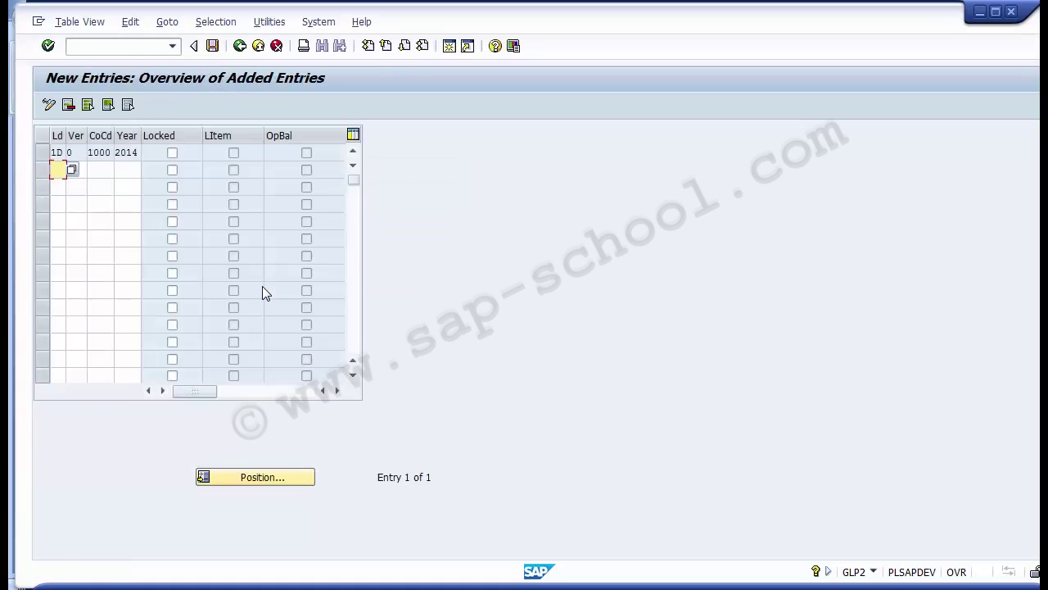
Leave the fiscal-year-dependent version parameters and return to the implementation guide.
{"action": "left_click", "coordinate": [43, 153]}
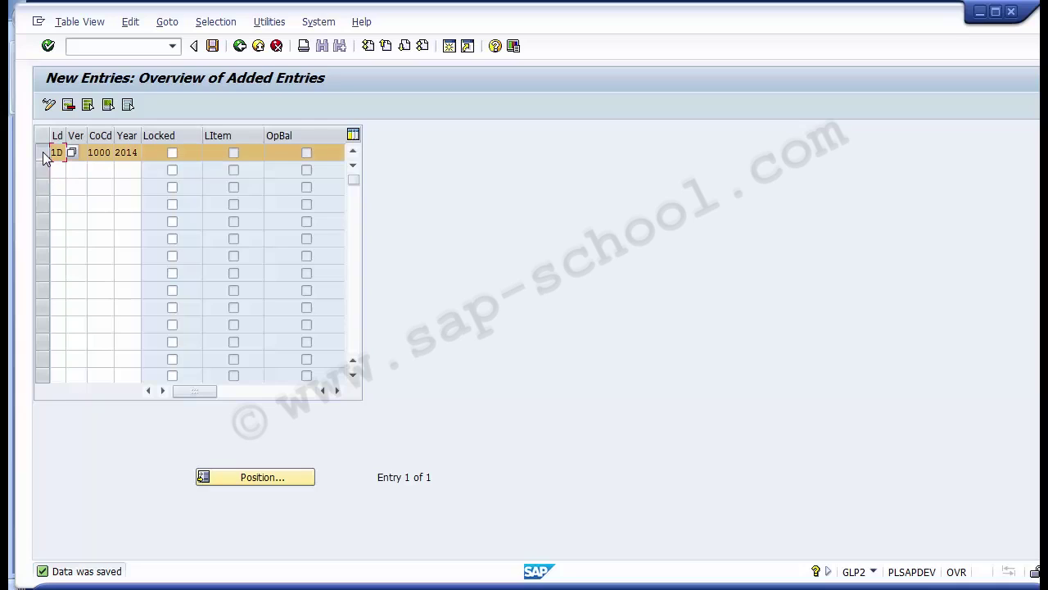
{"action": "left_click", "coordinate": [172, 152]}
{"action": "left_click", "coordinate": [240, 46]}
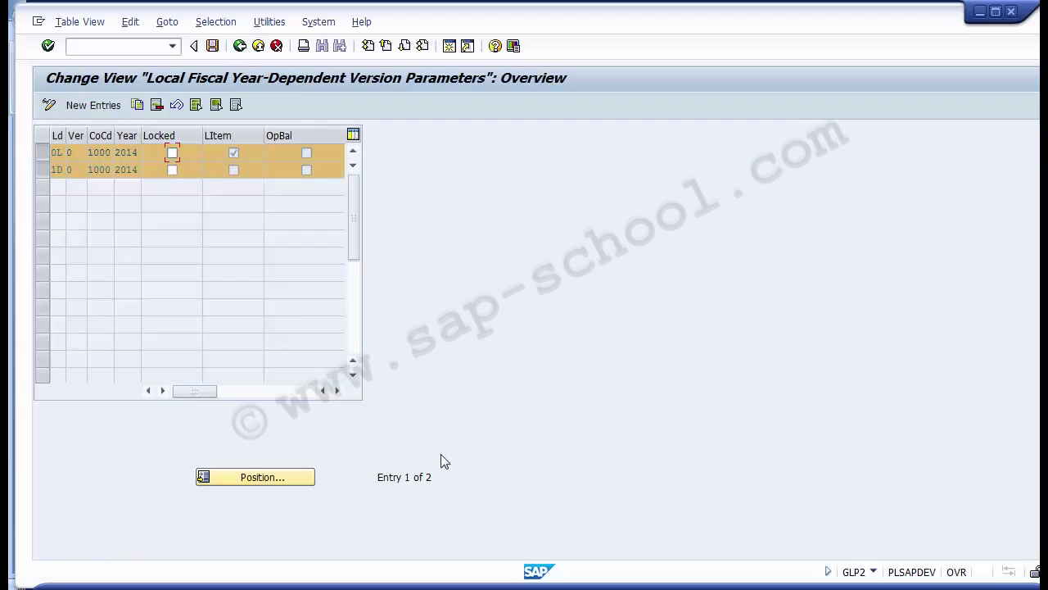
{"action": "left_click", "coordinate": [239, 46]}
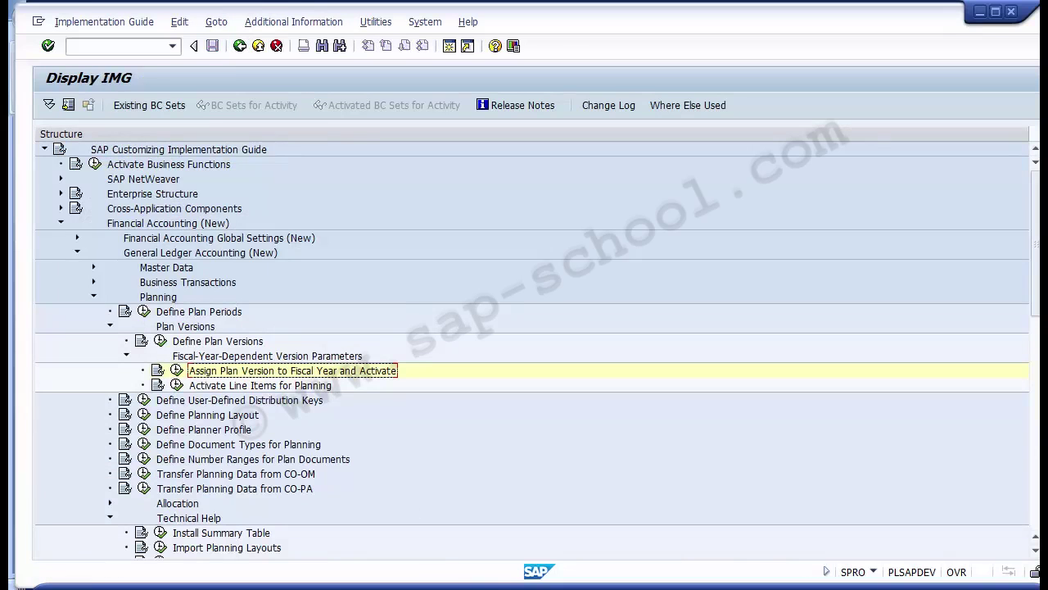
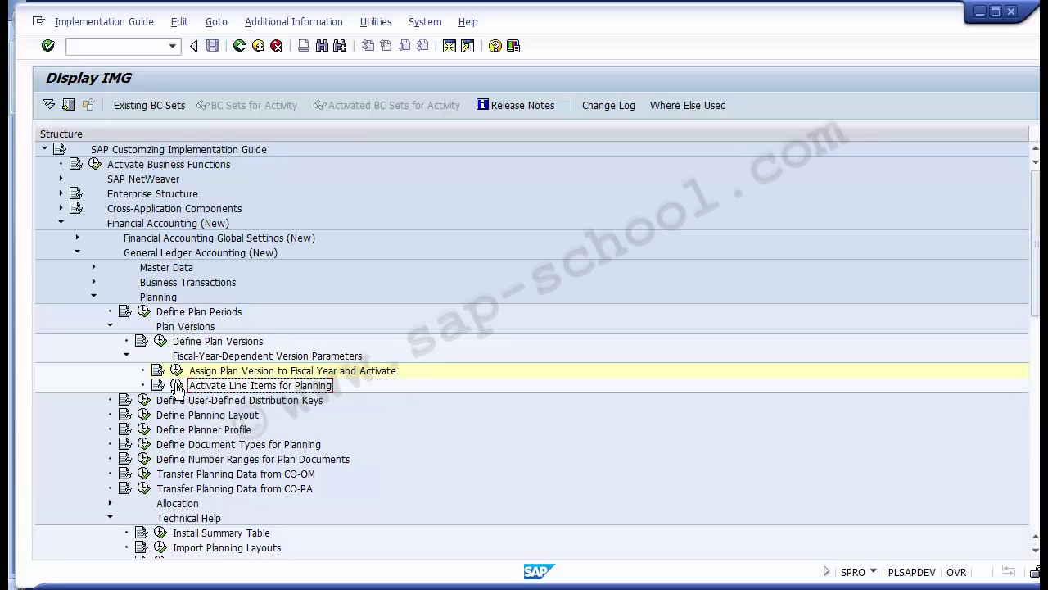
Open the Activate Line Items for Planning activity and choose ledger 0L from the available ledgers.
{"action": "left_click", "coordinate": [177, 386]}
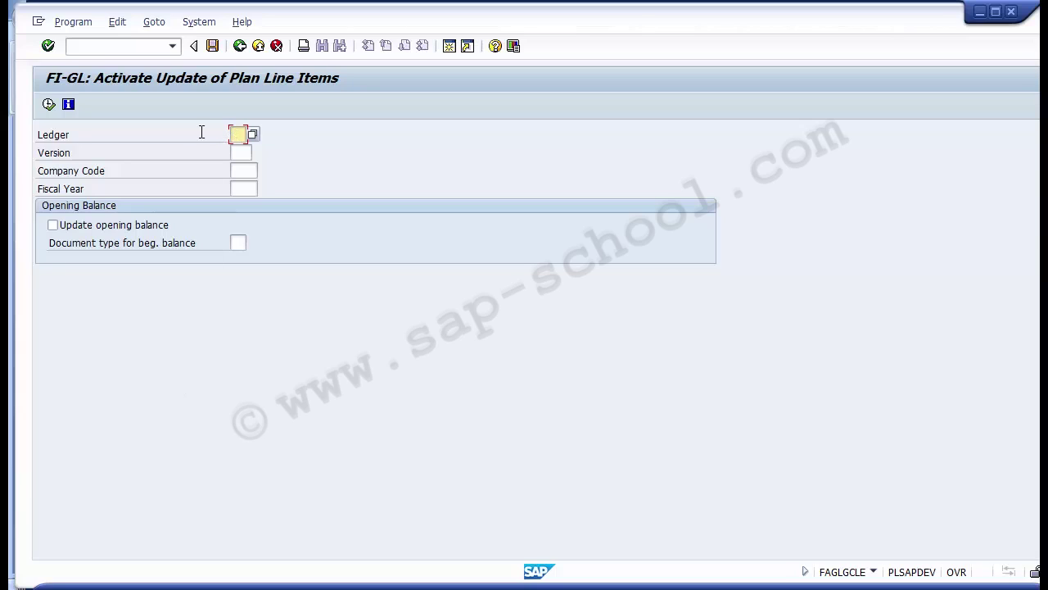
{"action": "key", "text": "F3"}
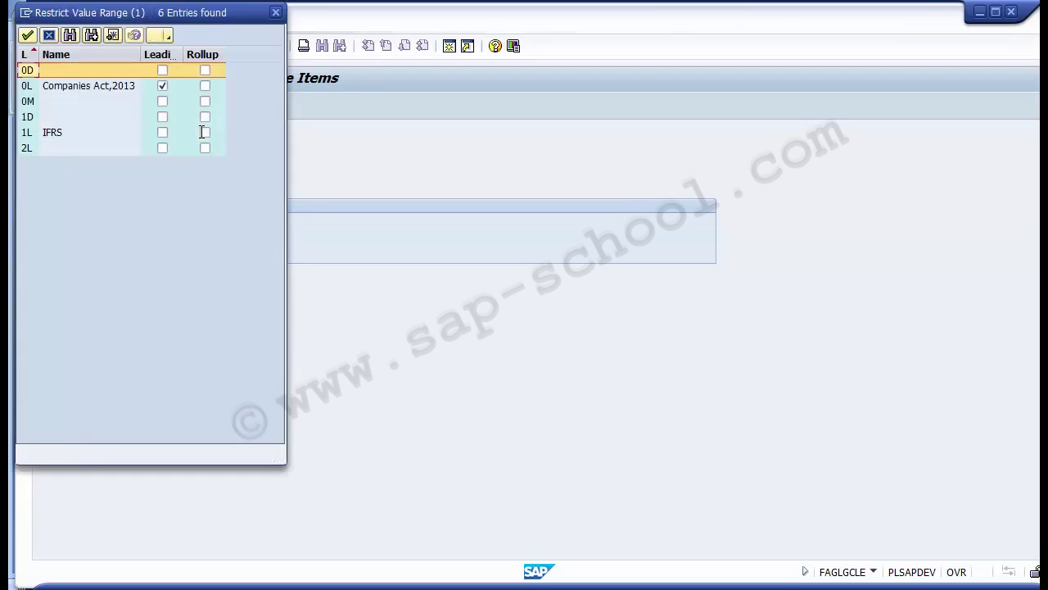
{"action": "double_click", "coordinate": [74, 85]}
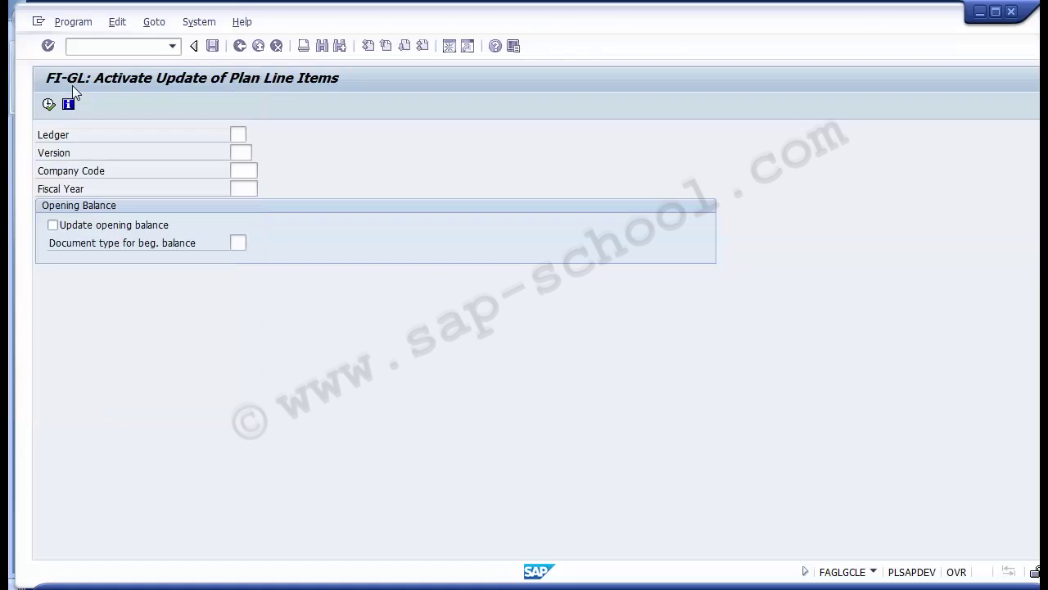
Execute the plan line item update activation for version 0, company code 1000 and fiscal year 2014.
{"action": "left_click", "coordinate": [243, 151]}
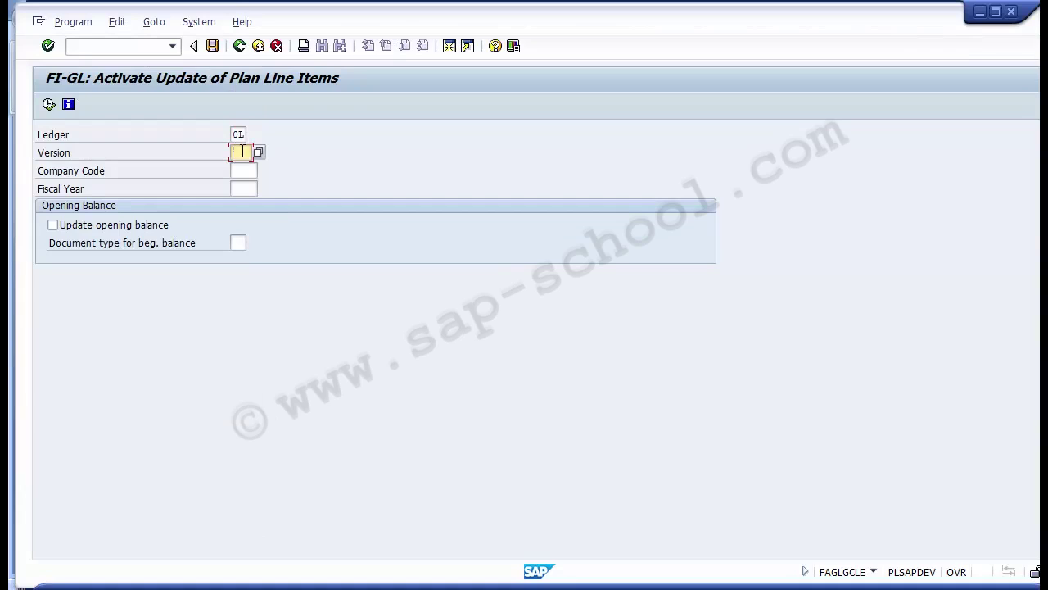
{"action": "type", "text": "0"}
{"action": "left_click", "coordinate": [248, 171]}
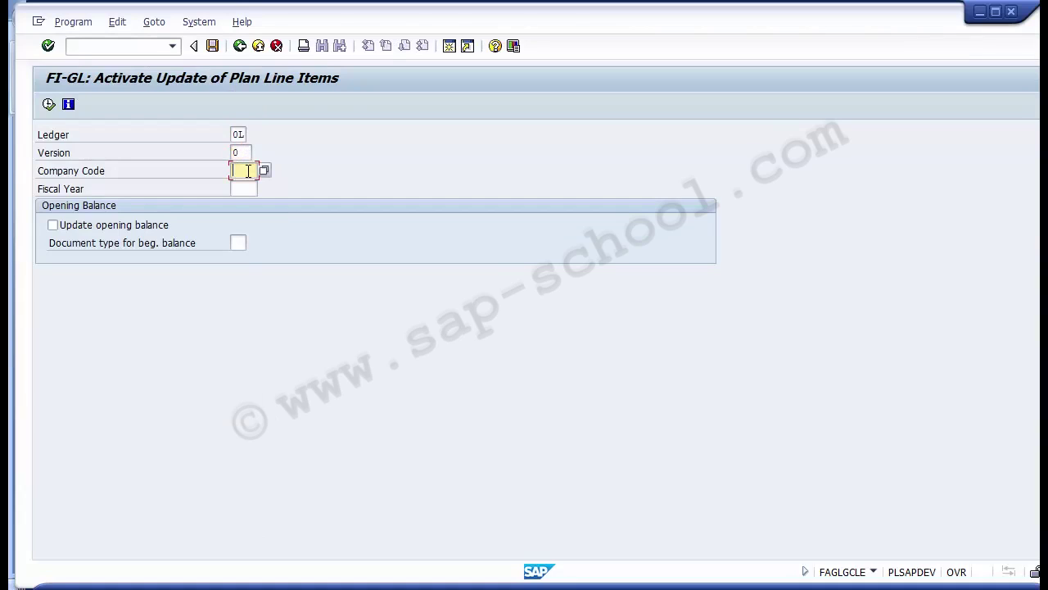
{"action": "type", "text": "1000"}
{"action": "left_click", "coordinate": [248, 187]}
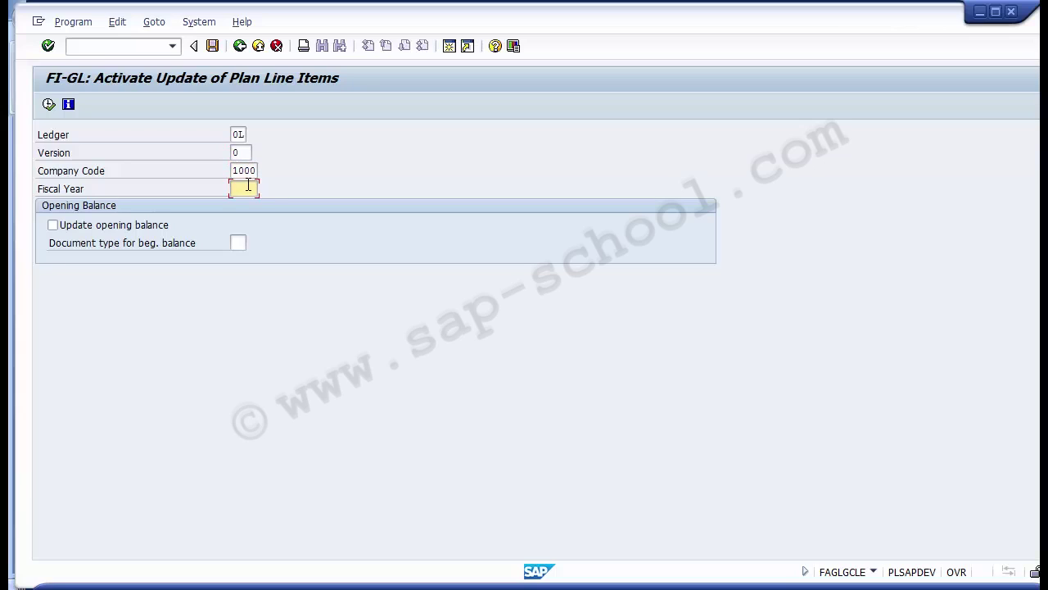
{"action": "type", "text": "2014"}
{"action": "left_click", "coordinate": [49, 104]}
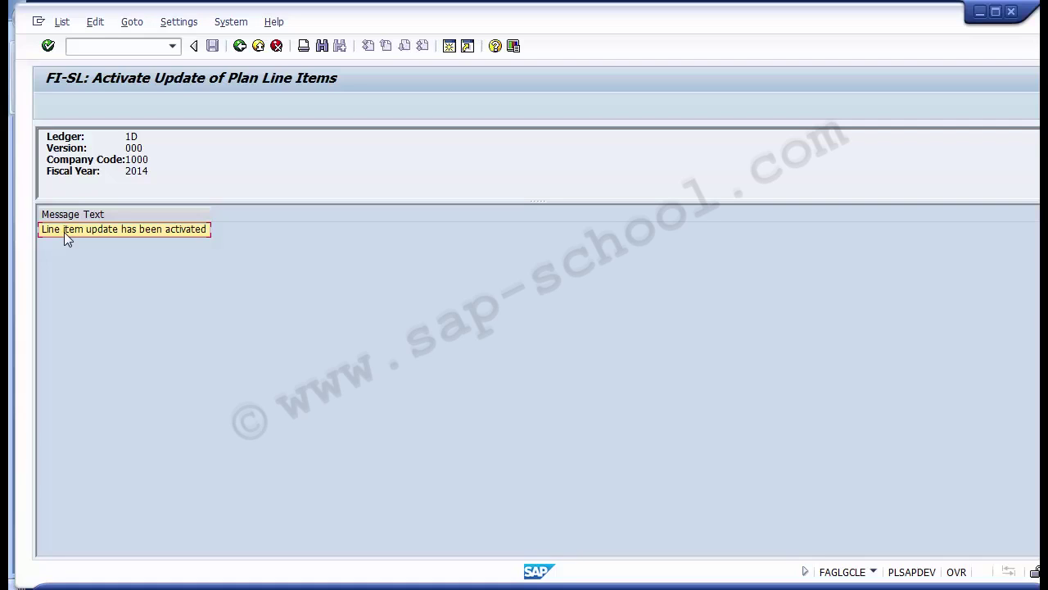
Check the Configuration Steps slide in PowerPoint, switch back to SAP and return from the activation report to the implementation guide.
{"action": "left_click", "coordinate": [425, 588]}
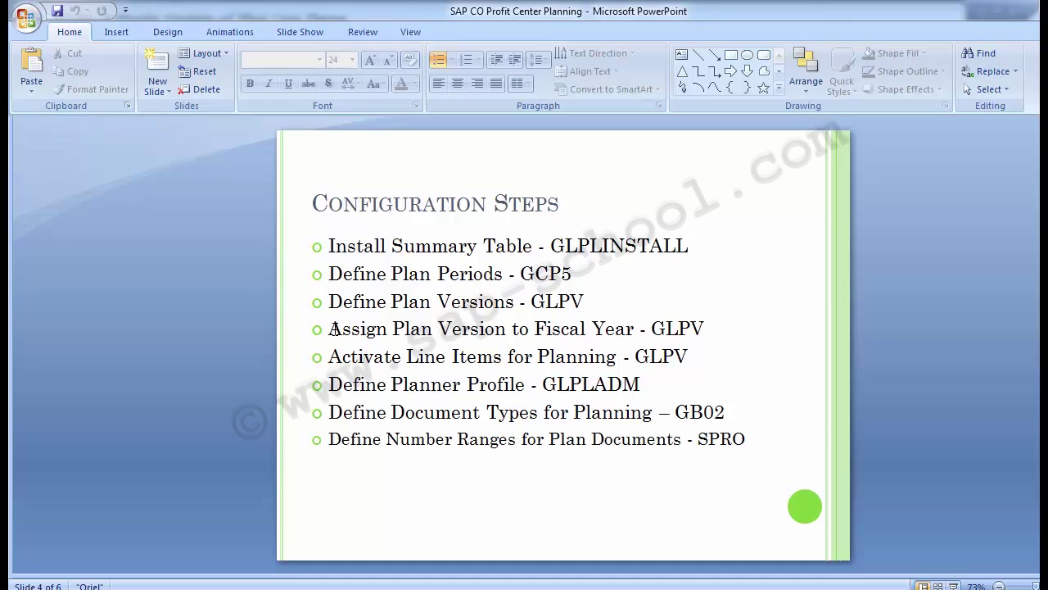
{"action": "mouse_move", "coordinate": [503, 584]}
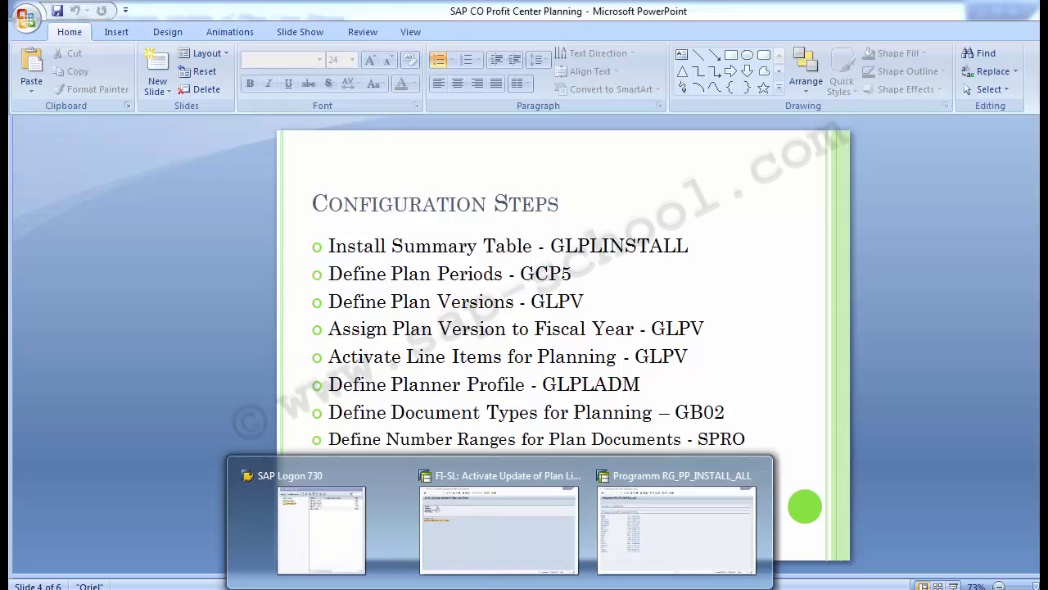
{"action": "left_click", "coordinate": [461, 523]}
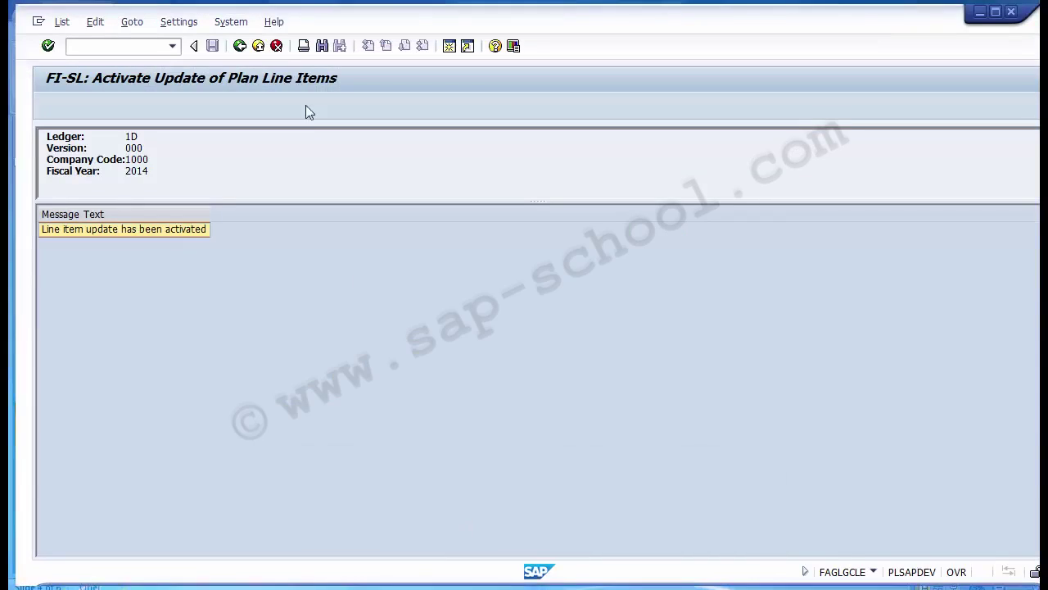
{"action": "left_click", "coordinate": [239, 46]}
{"action": "left_click", "coordinate": [239, 47]}
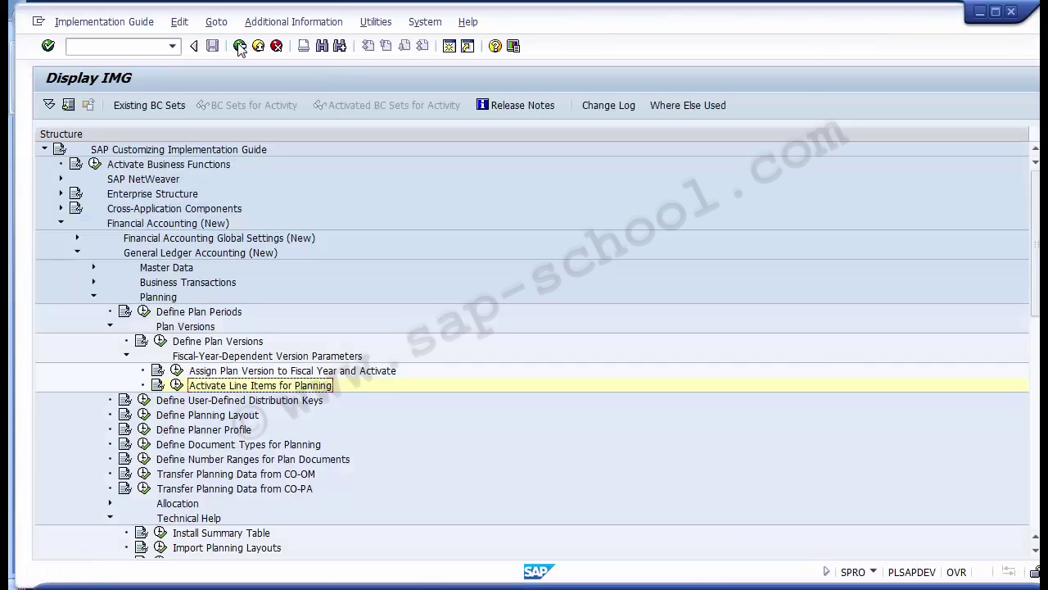
Review the line item indicators for ledgers 0L and 1D in the fiscal-year-dependent version parameters and return to the implementation guide.
{"action": "left_click", "coordinate": [208, 377]}
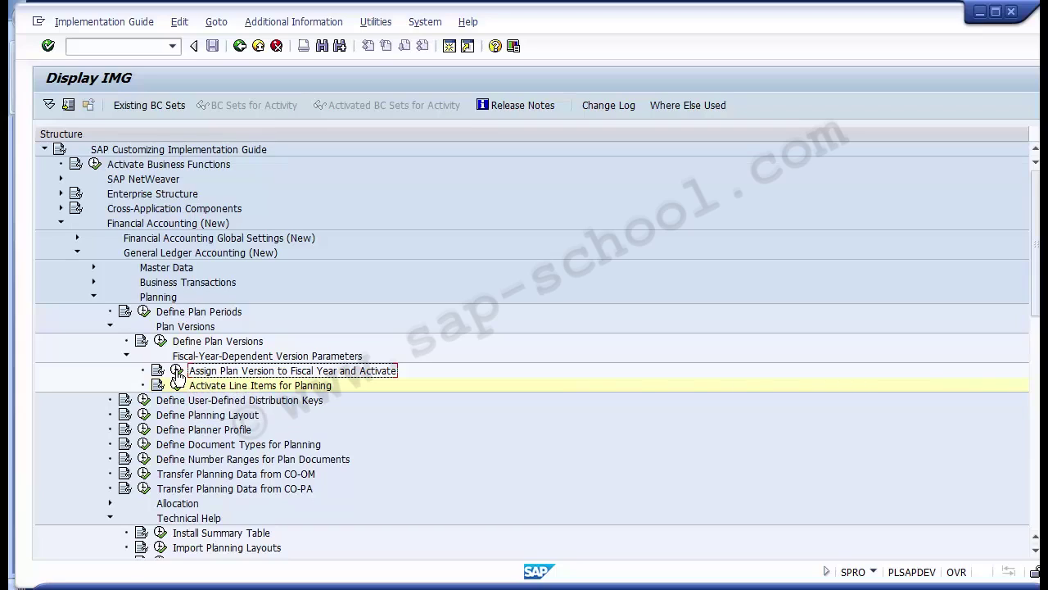
{"action": "left_click", "coordinate": [177, 371]}
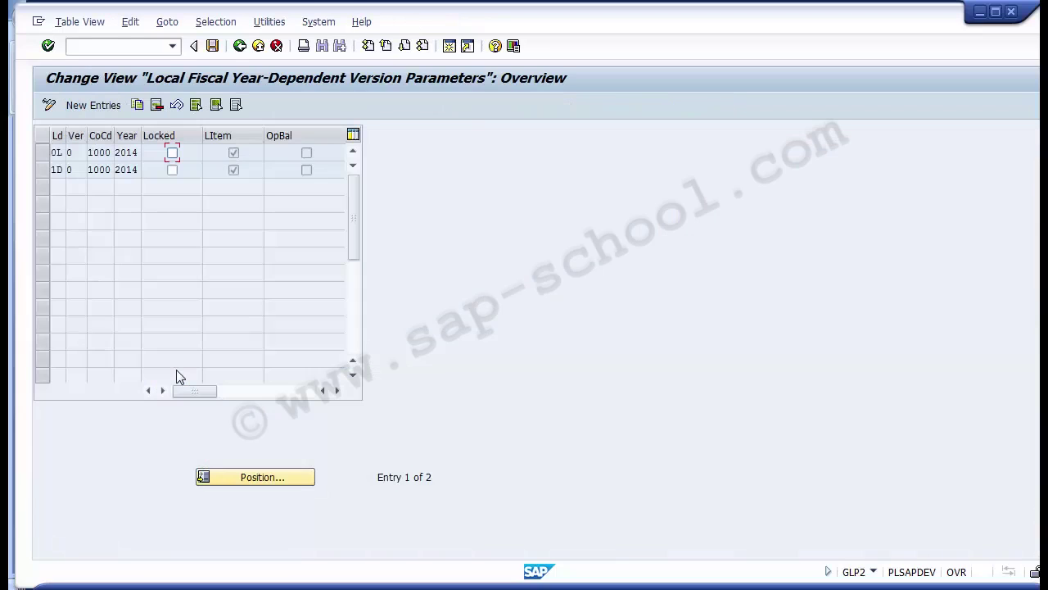
{"action": "left_click", "coordinate": [42, 165]}
{"action": "left_click", "coordinate": [42, 164]}
{"action": "left_click", "coordinate": [41, 152]}
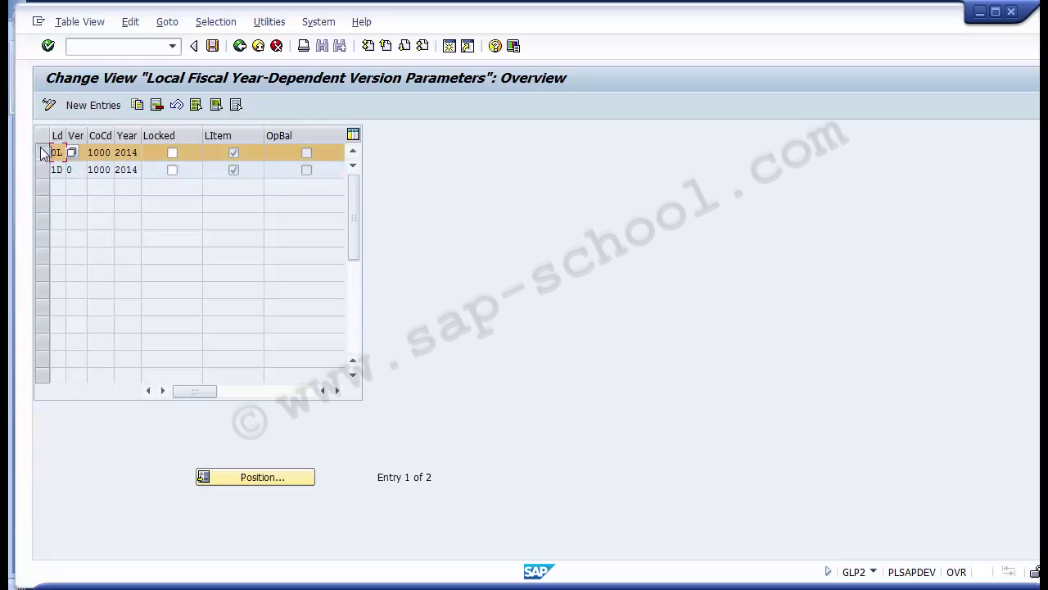
{"action": "left_click", "coordinate": [233, 154]}
{"action": "left_click", "coordinate": [240, 47]}
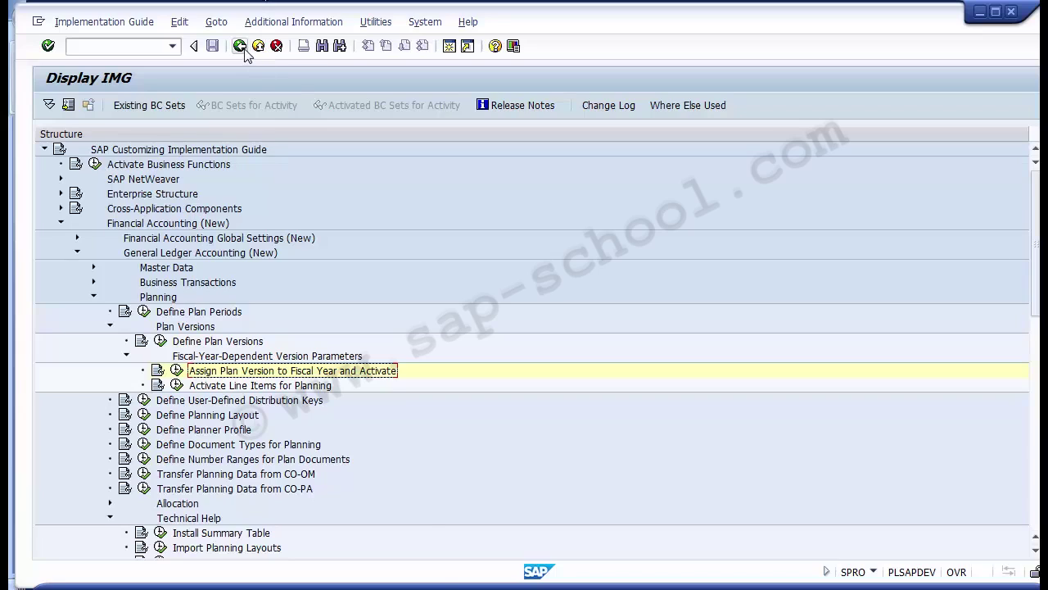
Consult the planner profile item on the Configuration Steps slide in PowerPoint and switch back to the SAP implementation guide.
{"action": "mouse_move", "coordinate": [439, 587]}
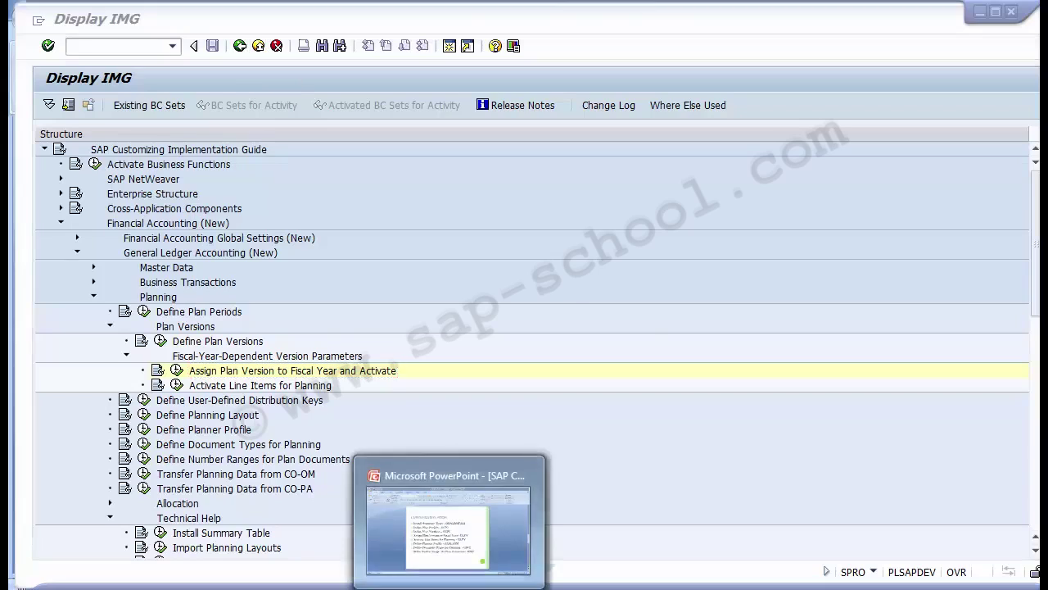
{"action": "left_click", "coordinate": [426, 509]}
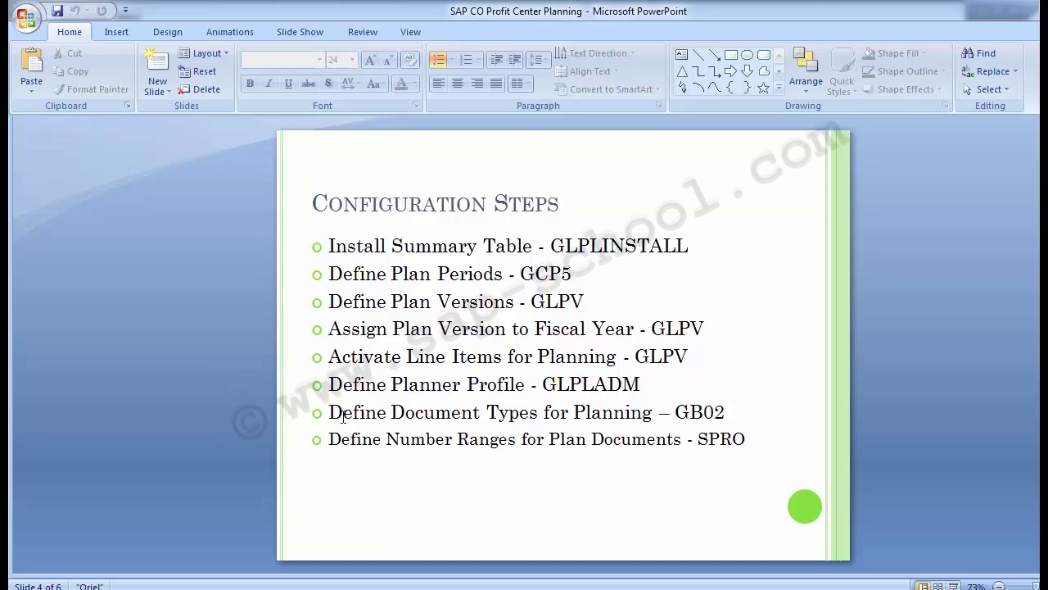
{"action": "left_click", "coordinate": [500, 589]}
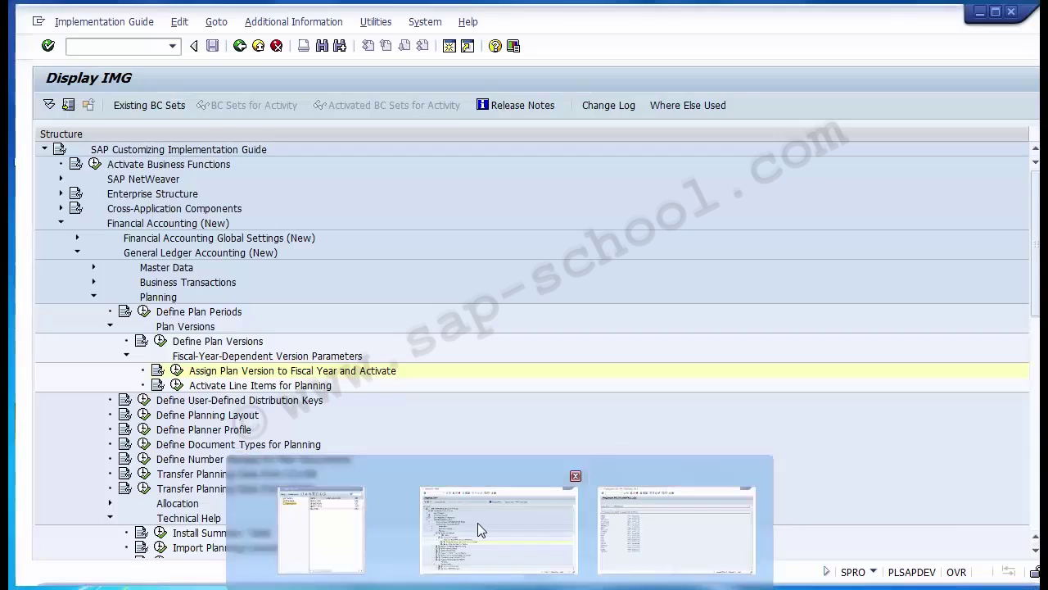
{"action": "left_click", "coordinate": [477, 523]}
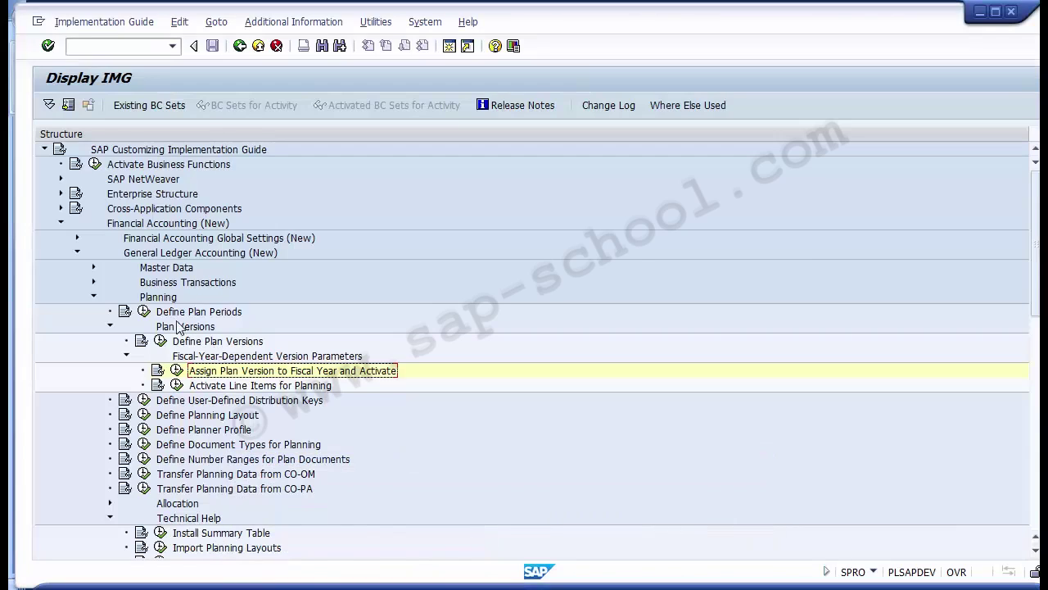
Collapse the Plan Versions node and open the Create or Change Planner Profile activity under Define Planner Profile.
{"action": "left_click", "coordinate": [110, 327]}
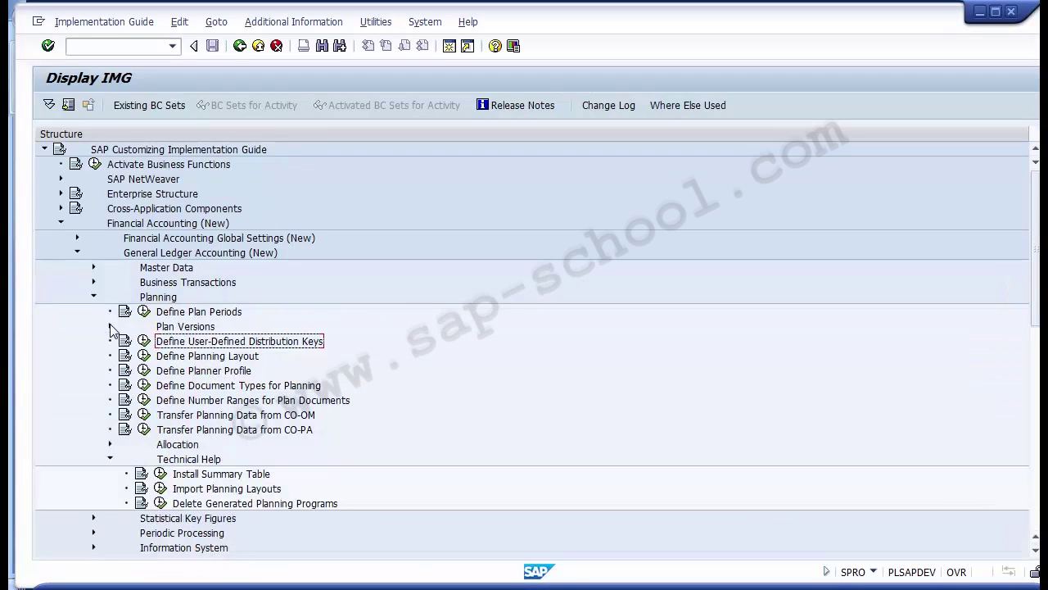
{"action": "left_click", "coordinate": [159, 299]}
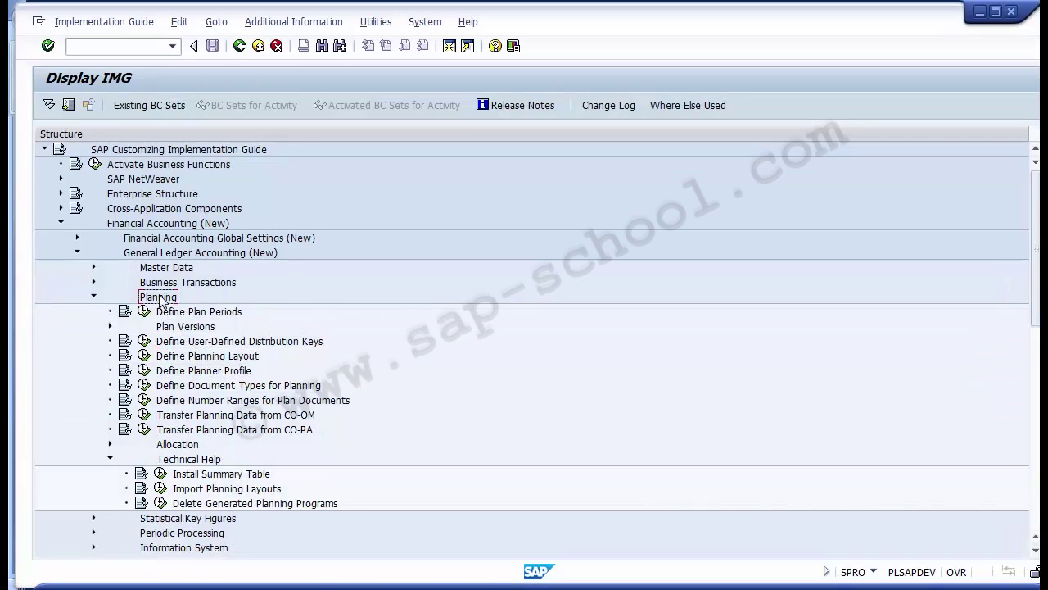
{"action": "left_click", "coordinate": [224, 374]}
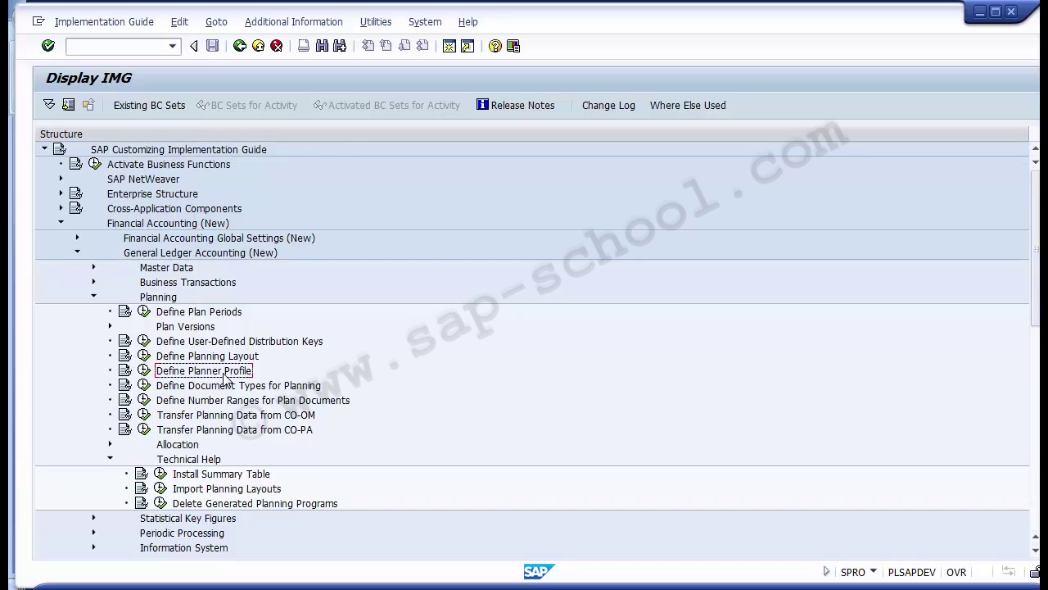
{"action": "left_click", "coordinate": [143, 371]}
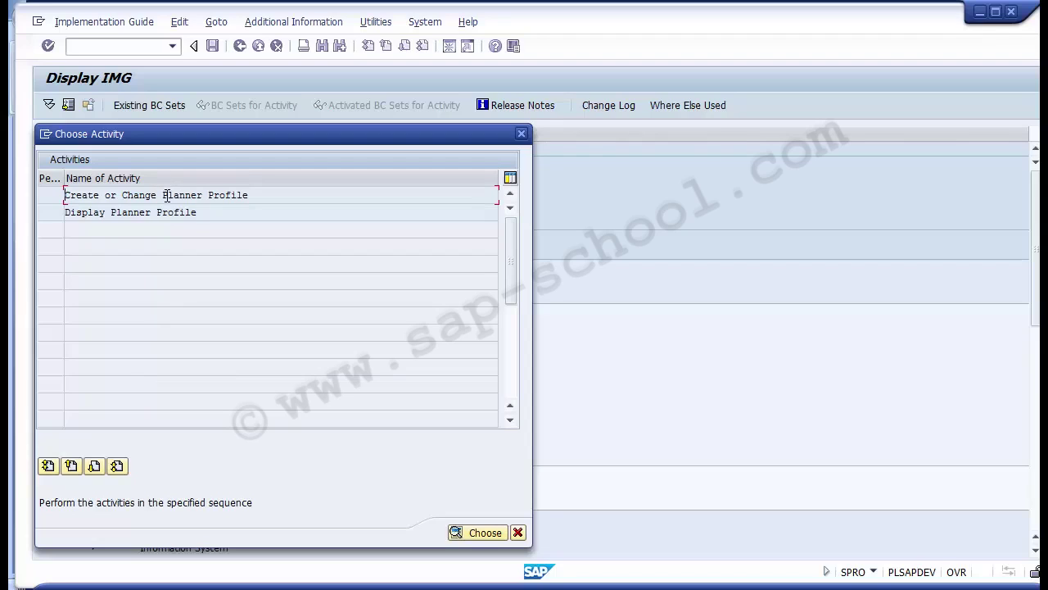
{"action": "double_click", "coordinate": [167, 196]}
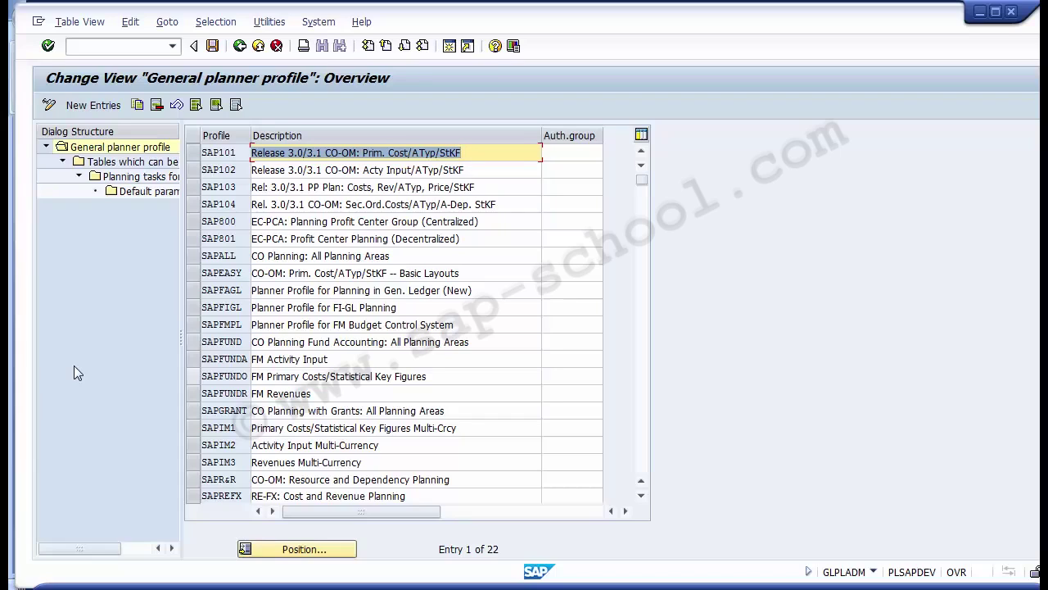
Copy planner profile SAPFIGL, including its dependent entries, to a new profile named YSAPFIGL.
{"action": "left_click", "coordinate": [194, 308]}
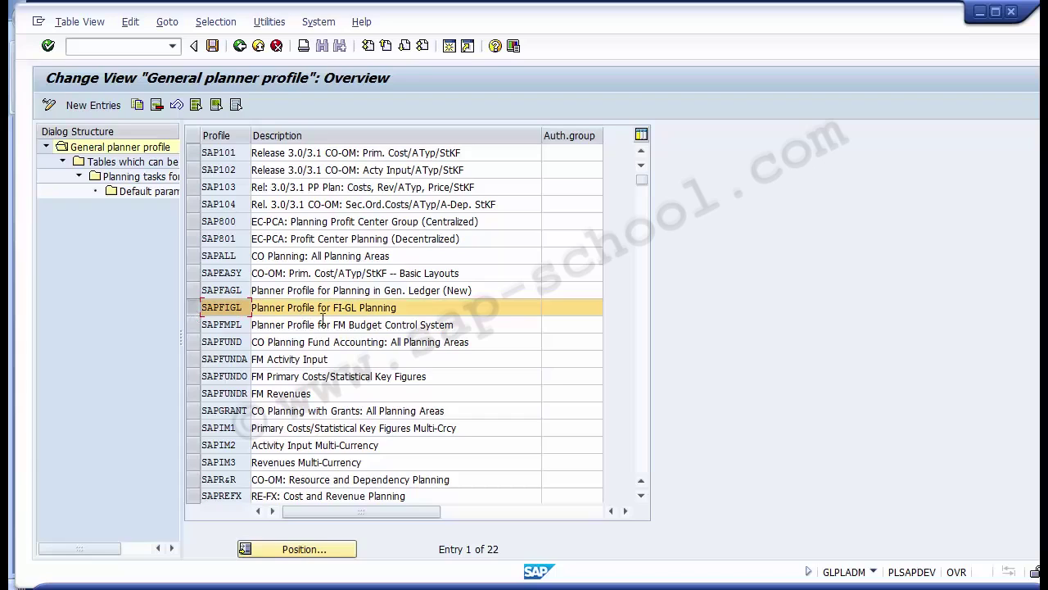
{"action": "left_click_drag", "start_coordinate": [399, 310], "coordinate": [164, 312]}
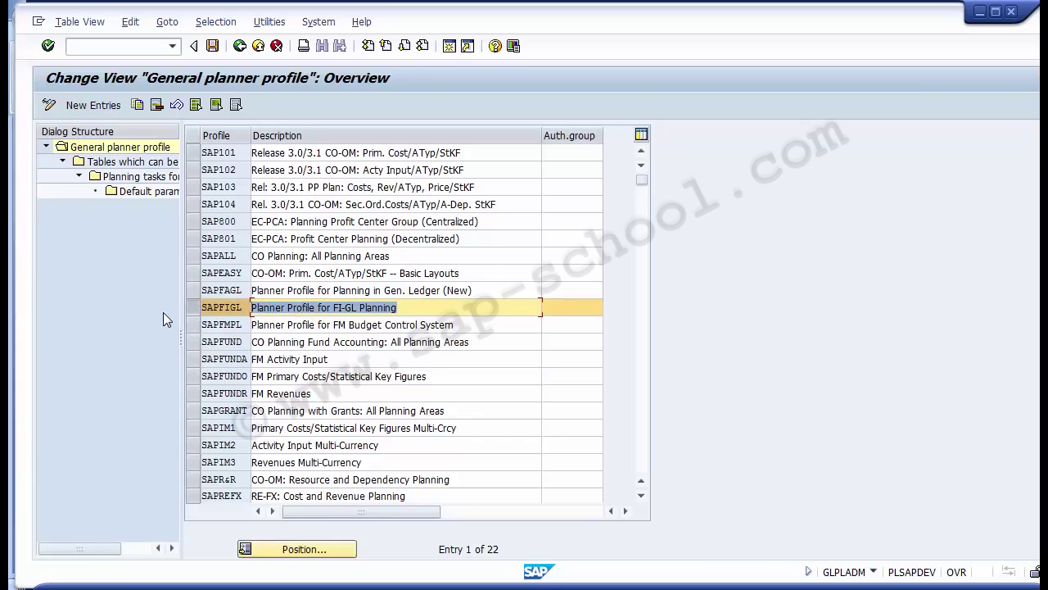
{"action": "left_click", "coordinate": [188, 308]}
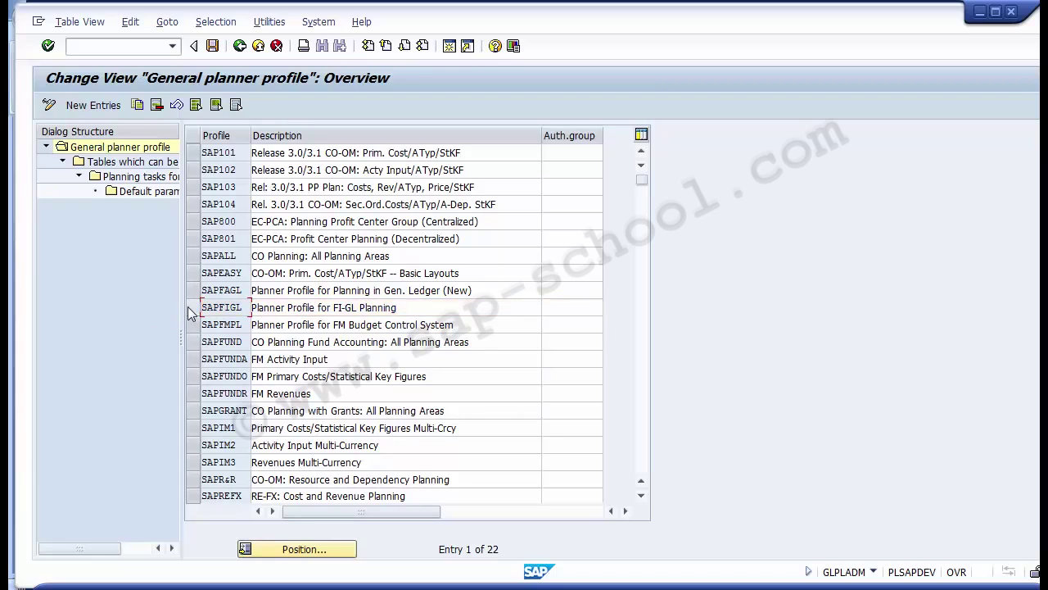
{"action": "left_click", "coordinate": [192, 308]}
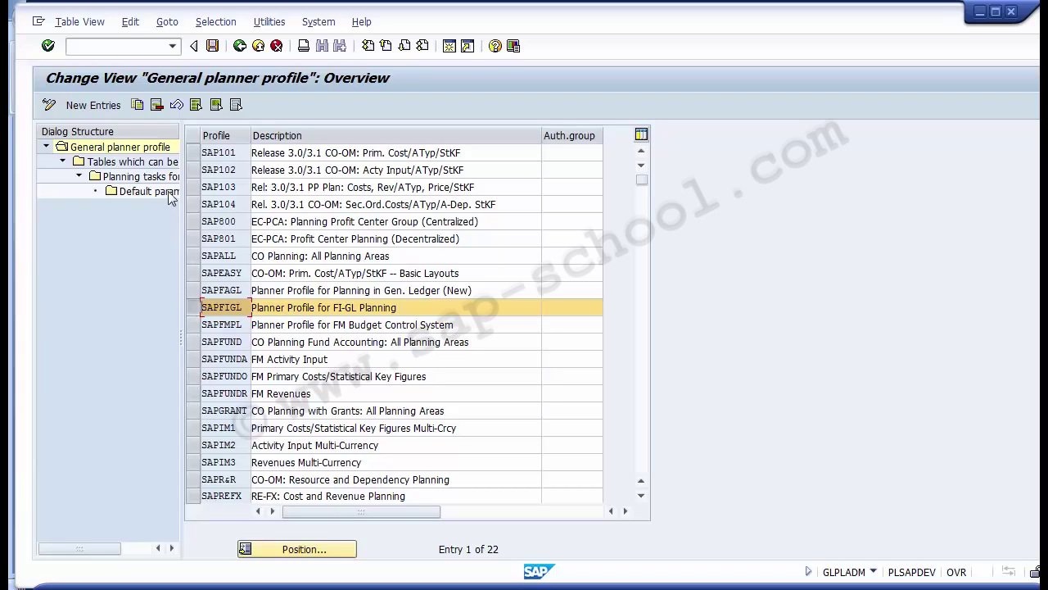
{"action": "left_click", "coordinate": [137, 106]}
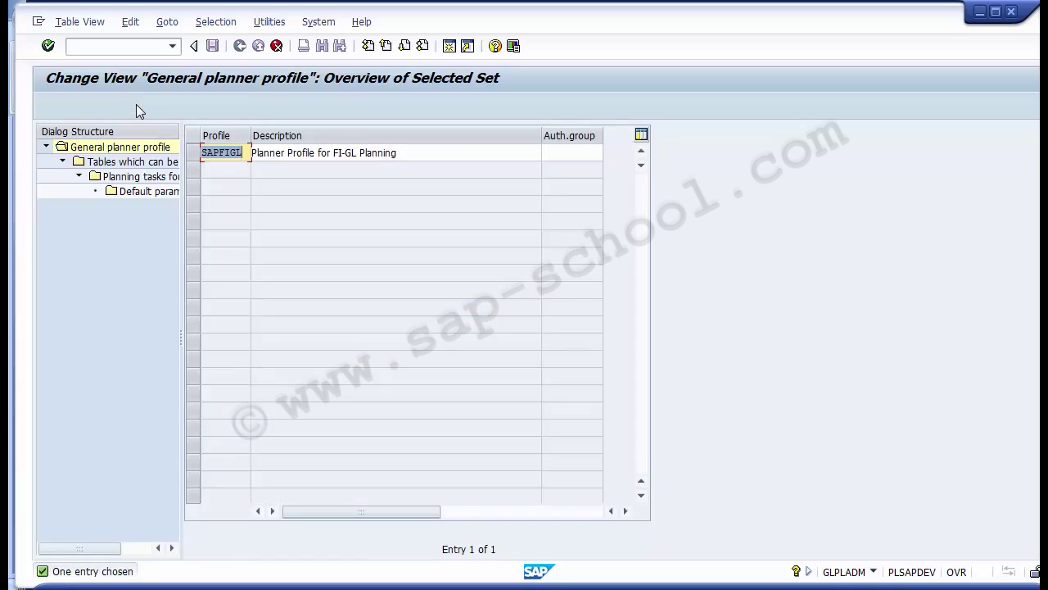
{"action": "key", "text": "Left"}
{"action": "type", "text": "YSAPFIGL"}
{"action": "key", "text": "Return"}
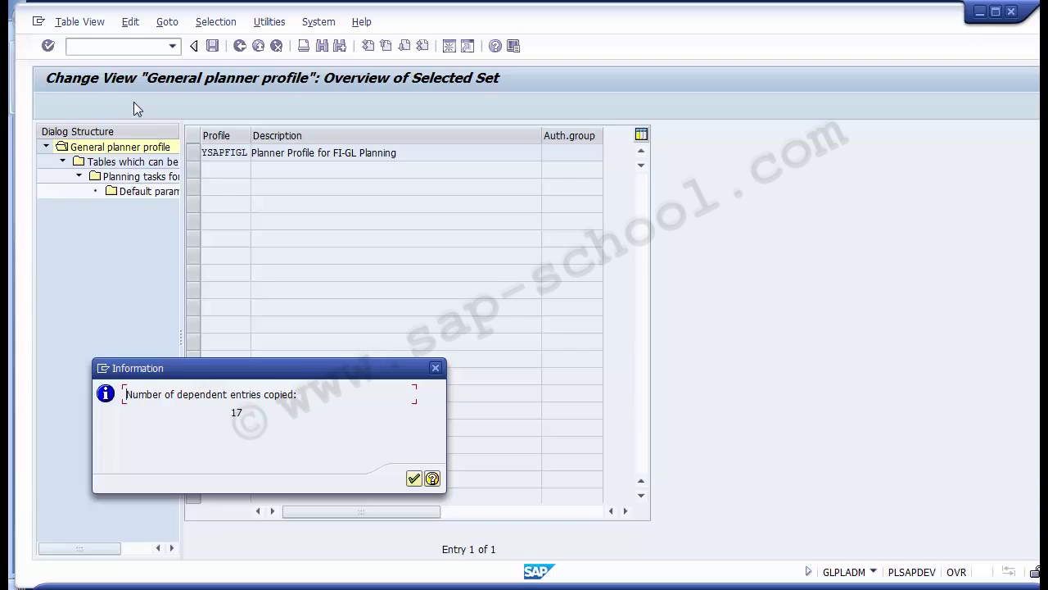
{"action": "left_click", "coordinate": [414, 480]}
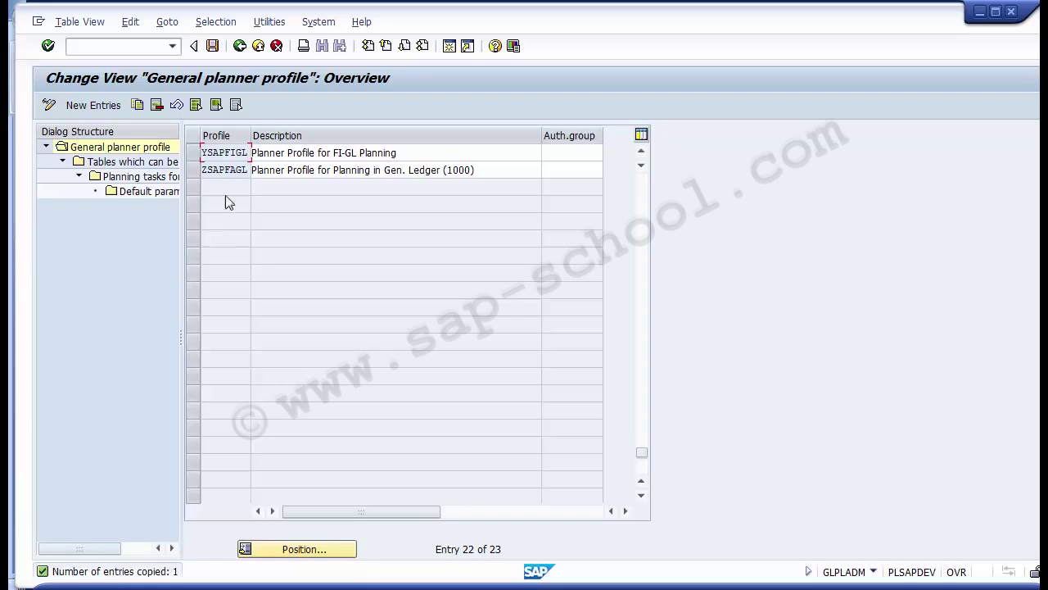
Save the copied planner profile YSAPFIGL and confirm the proposed customizing request.
{"action": "left_click", "coordinate": [194, 153]}
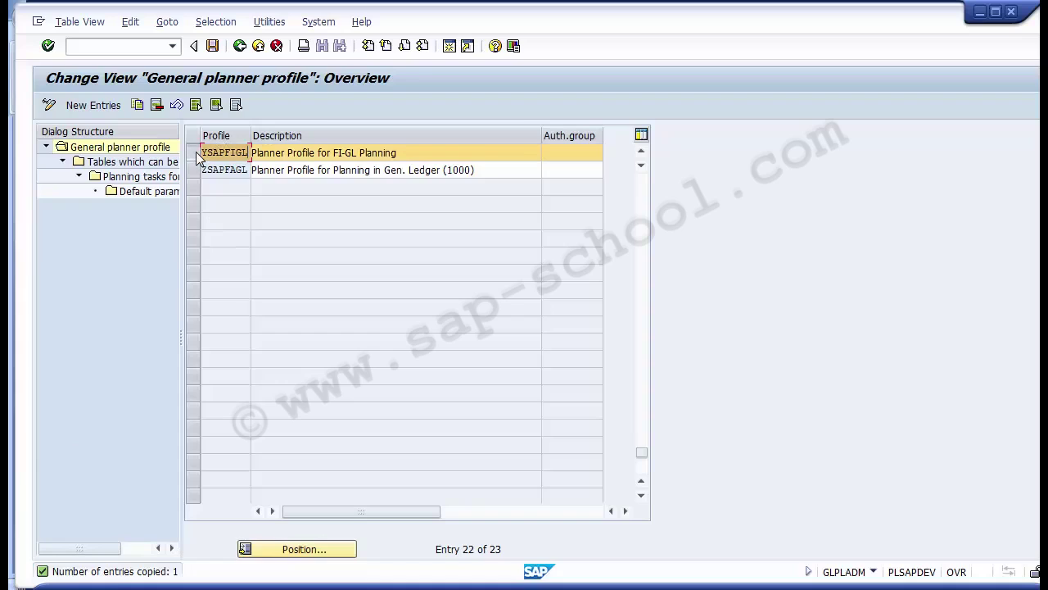
{"action": "left_click", "coordinate": [194, 153]}
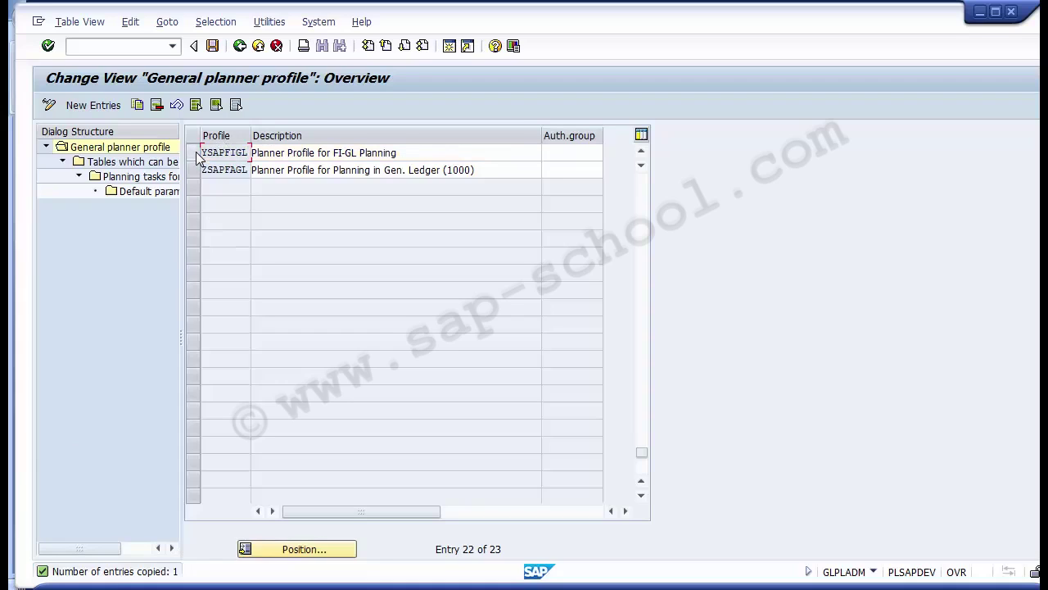
{"action": "left_click", "coordinate": [195, 154]}
{"action": "left_click", "coordinate": [195, 154]}
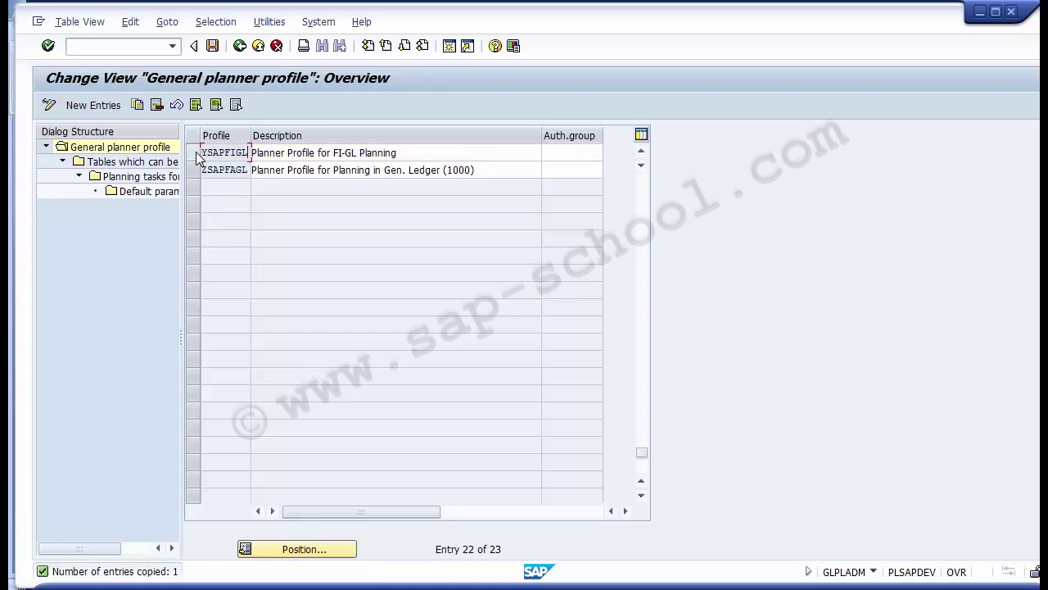
{"action": "left_click", "coordinate": [212, 47]}
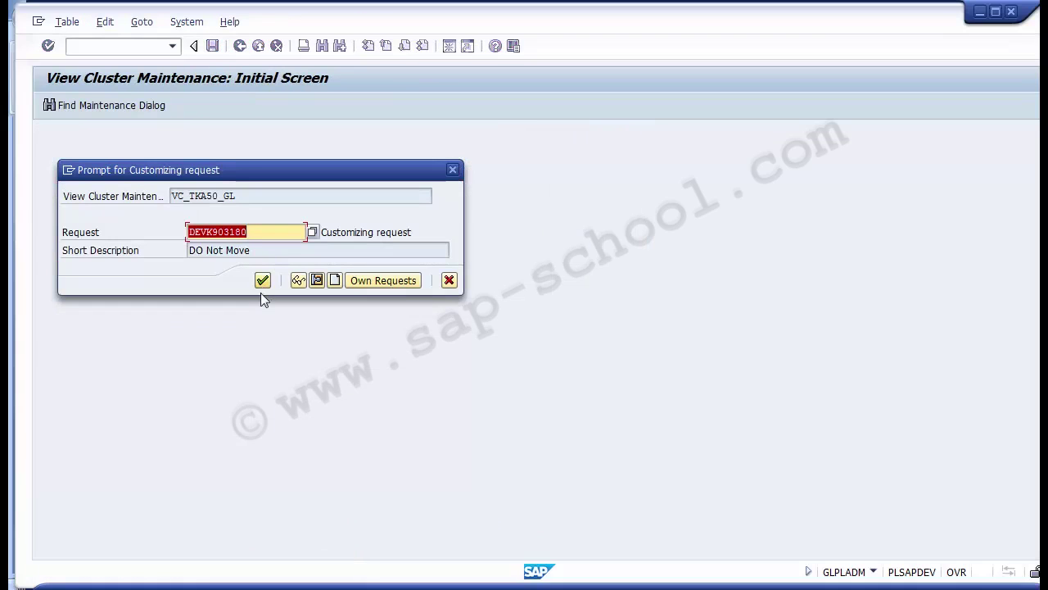
{"action": "left_click", "coordinate": [261, 281]}
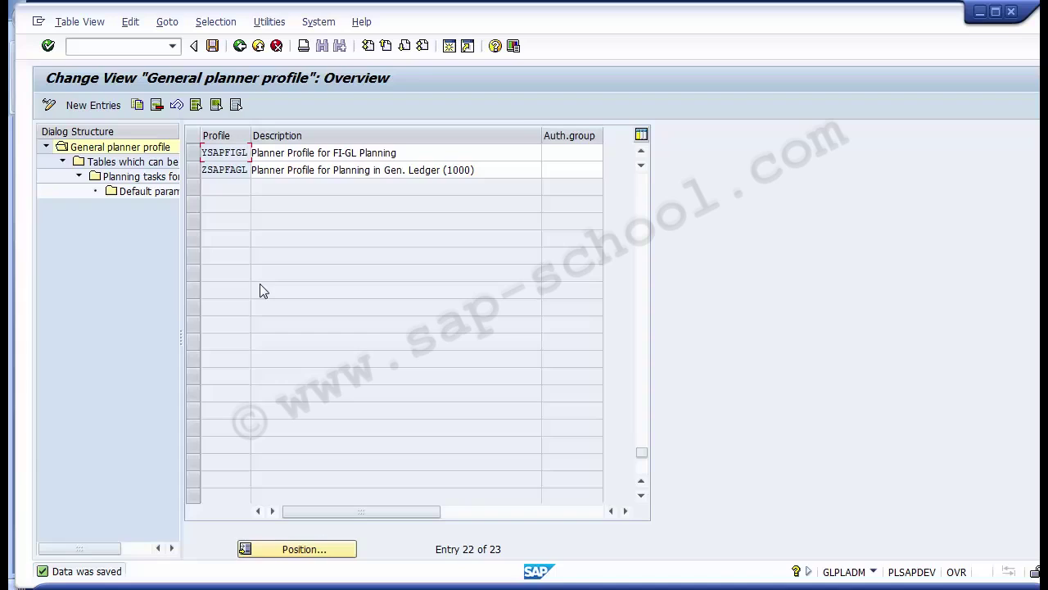
Open the tables which can be planned for profile YSAPFIGL and check the currency and quantity distribution keys of table GLT0.
{"action": "left_click", "coordinate": [194, 153]}
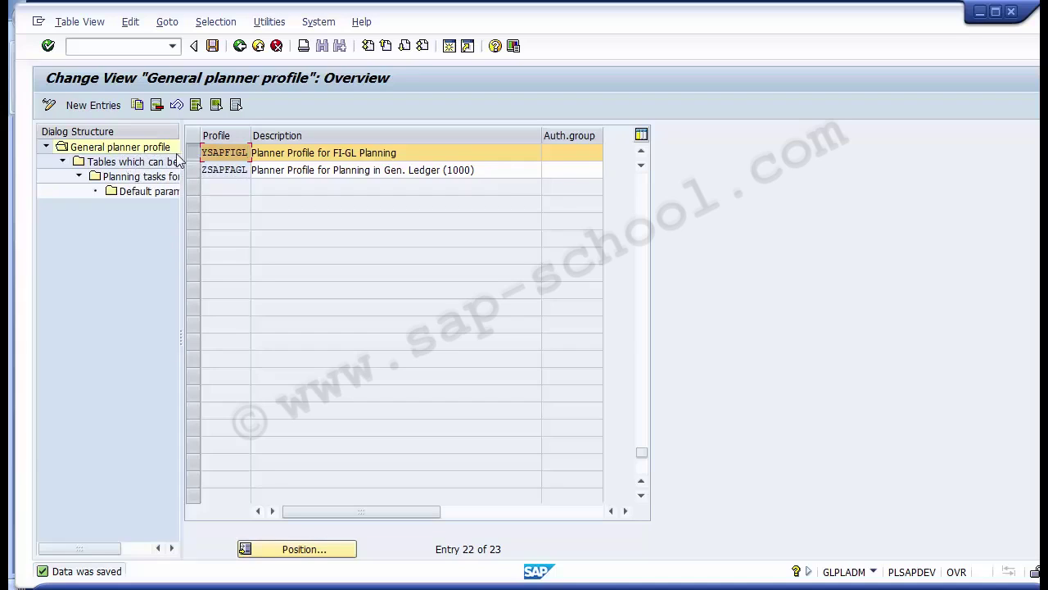
{"action": "double_click", "coordinate": [124, 164]}
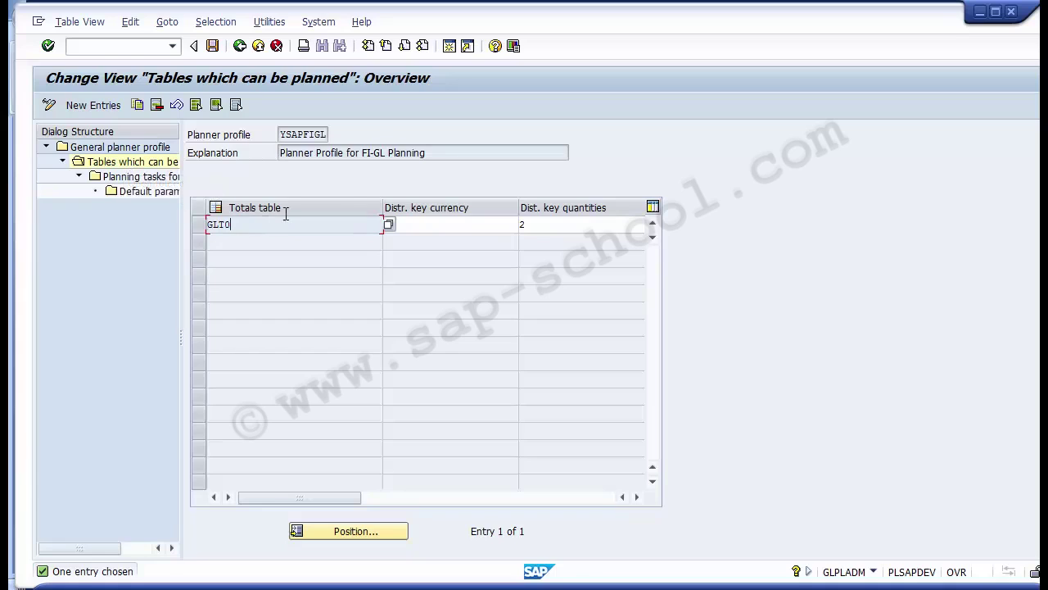
{"action": "left_click", "coordinate": [466, 225]}
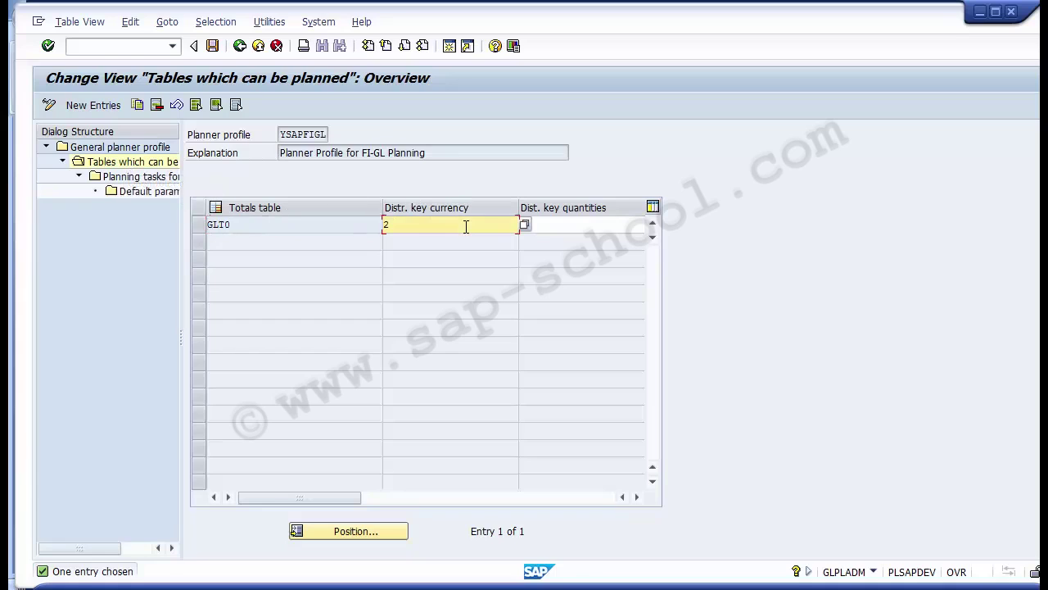
{"action": "type", "text": "2"}
{"action": "left_click", "coordinate": [557, 223]}
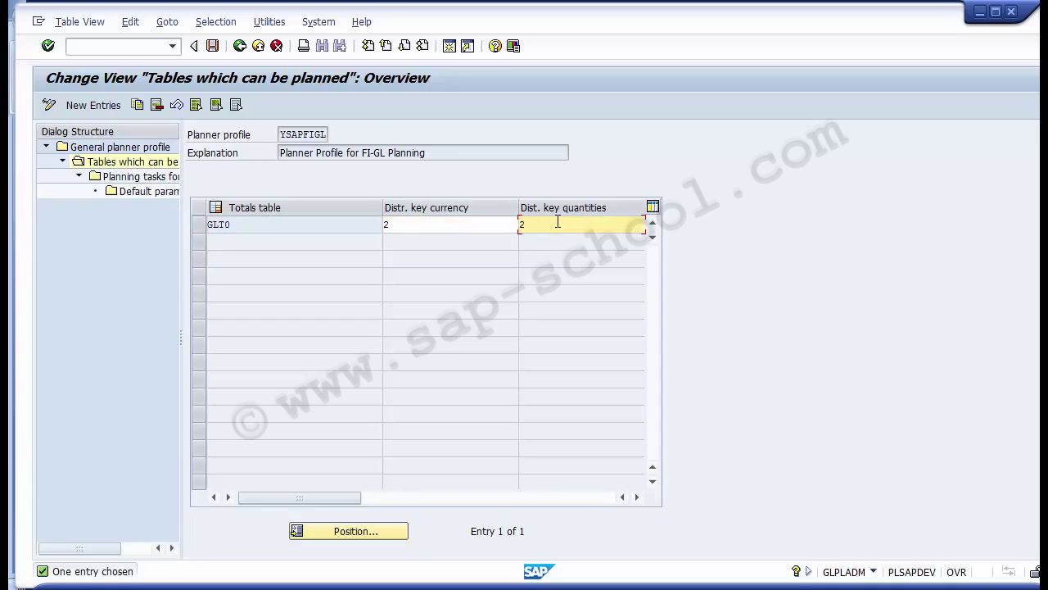
{"action": "left_click", "coordinate": [117, 182]}
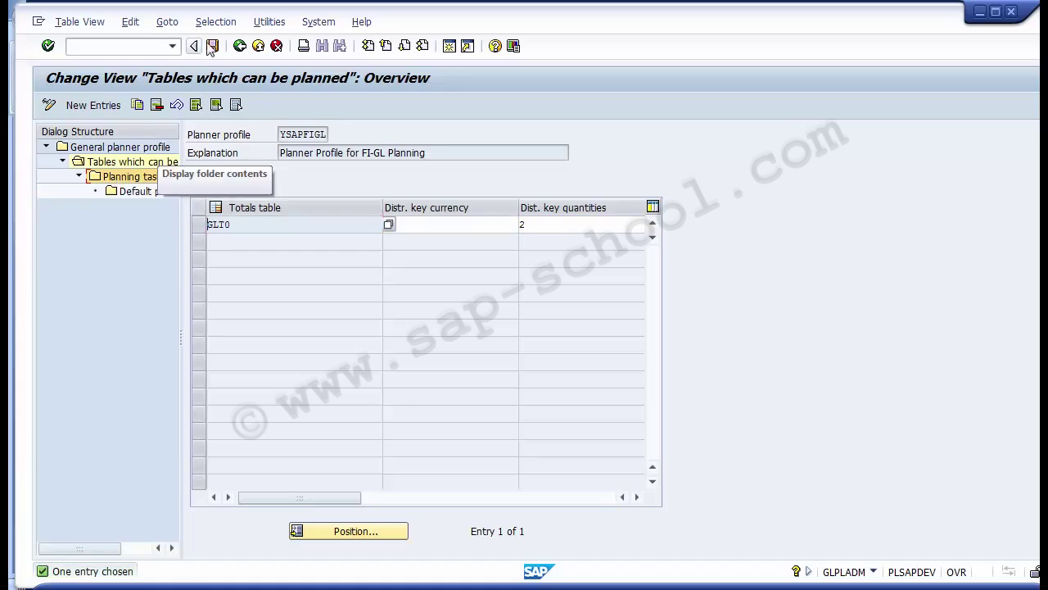
{"action": "left_click", "coordinate": [117, 164]}
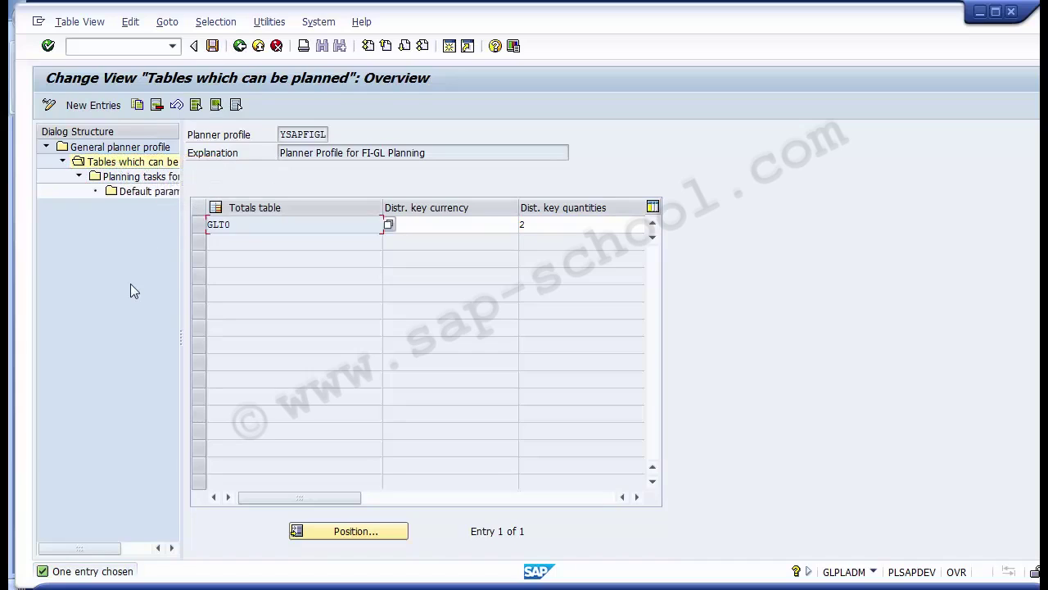
Delete totals table GLT0 and its dependent entries from the plannable tables of profile YSAPFIGL.
{"action": "left_click", "coordinate": [202, 226]}
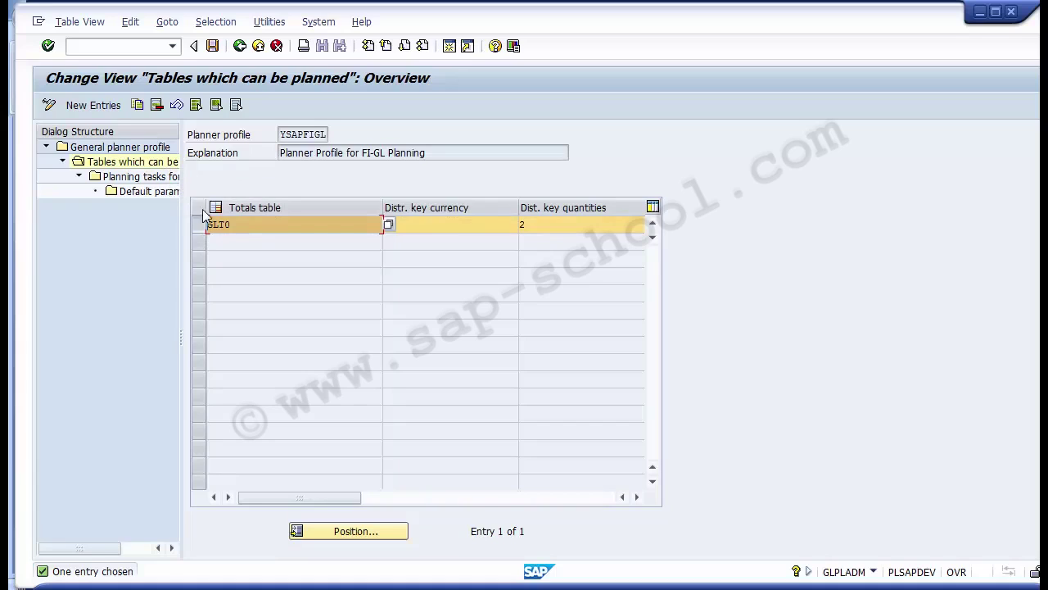
{"action": "left_click", "coordinate": [156, 106]}
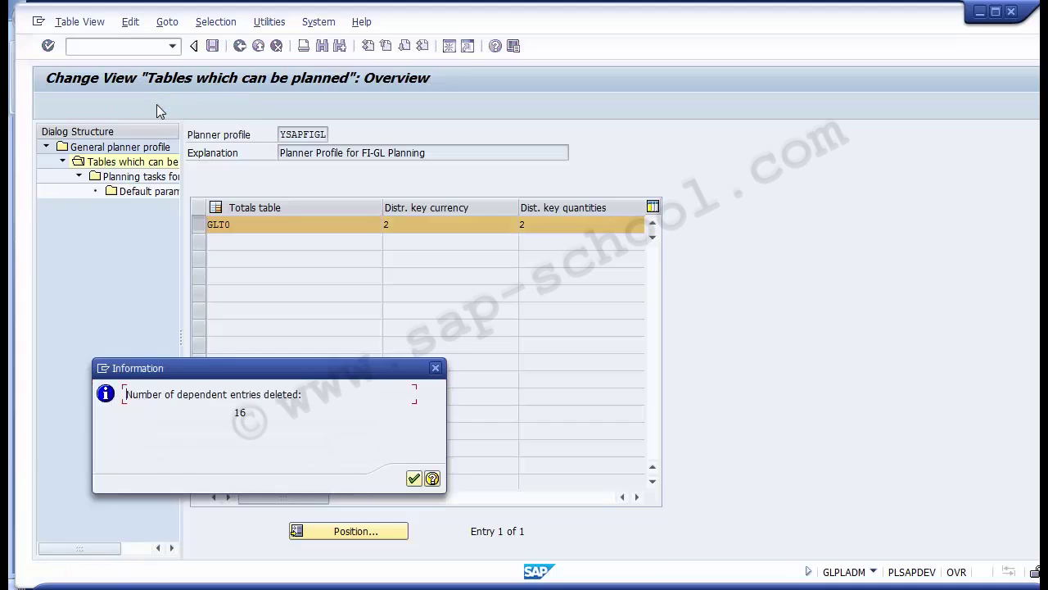
{"action": "key", "text": "Return"}
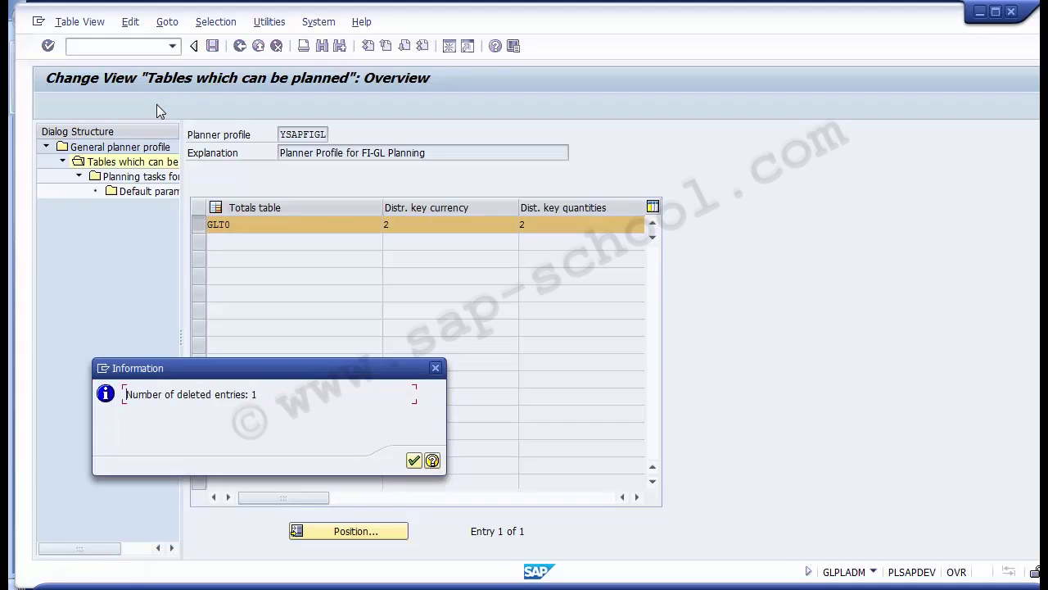
{"action": "key", "text": "Return"}
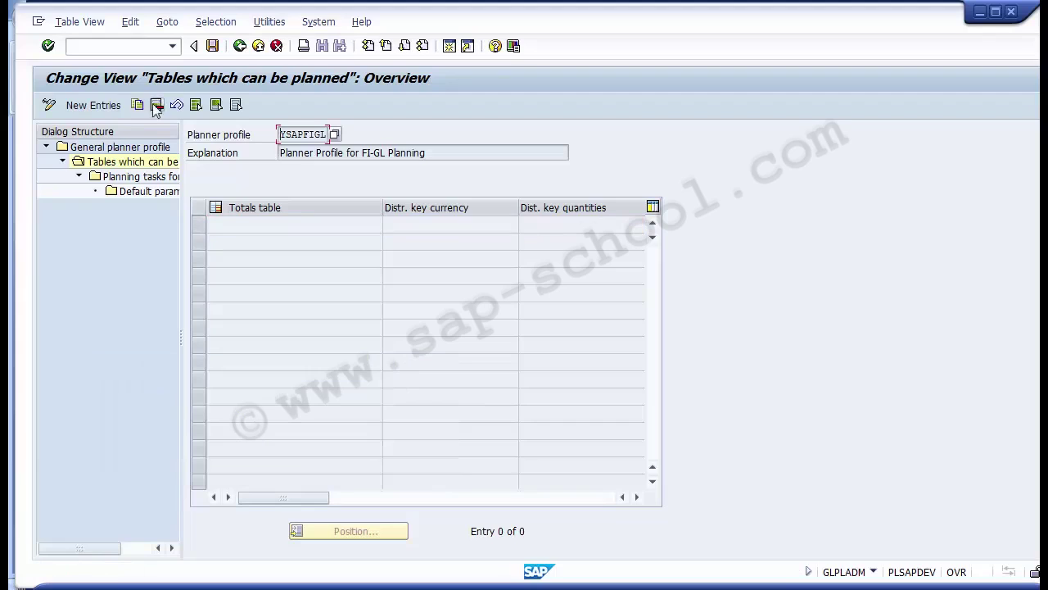
Create a new entry in the plannable tables of profile YSAPFIGL with FAGLFLEXT as the totals table.
{"action": "left_click", "coordinate": [92, 106]}
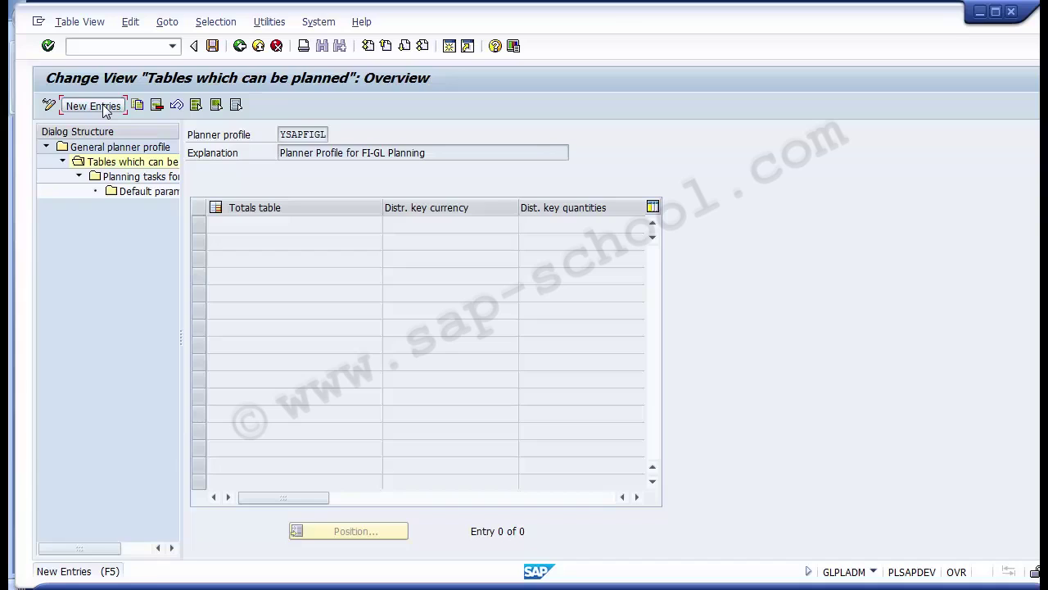
{"action": "left_click", "coordinate": [105, 112]}
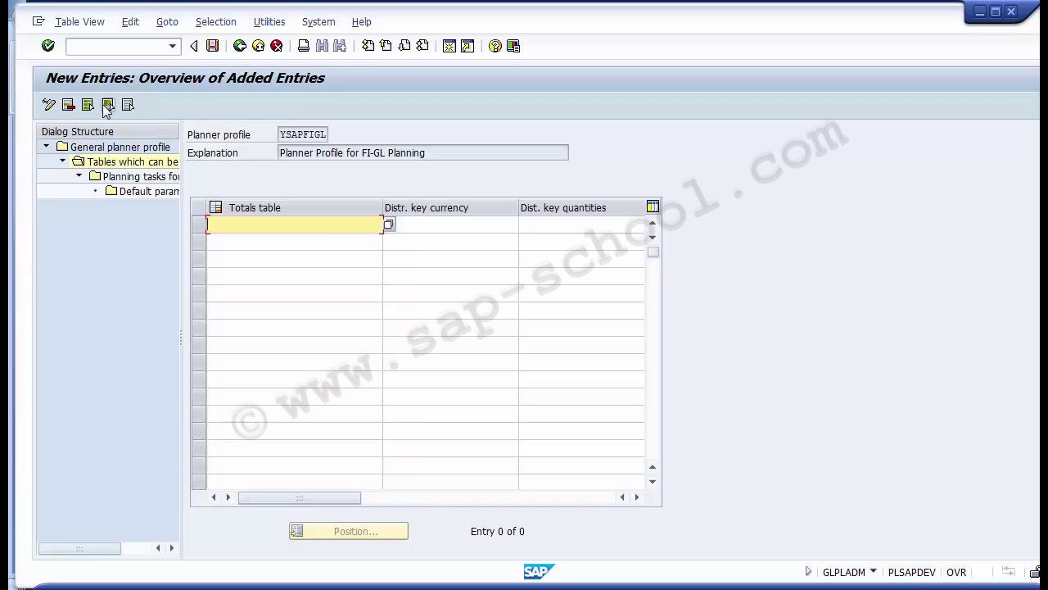
{"action": "left_click", "coordinate": [388, 224]}
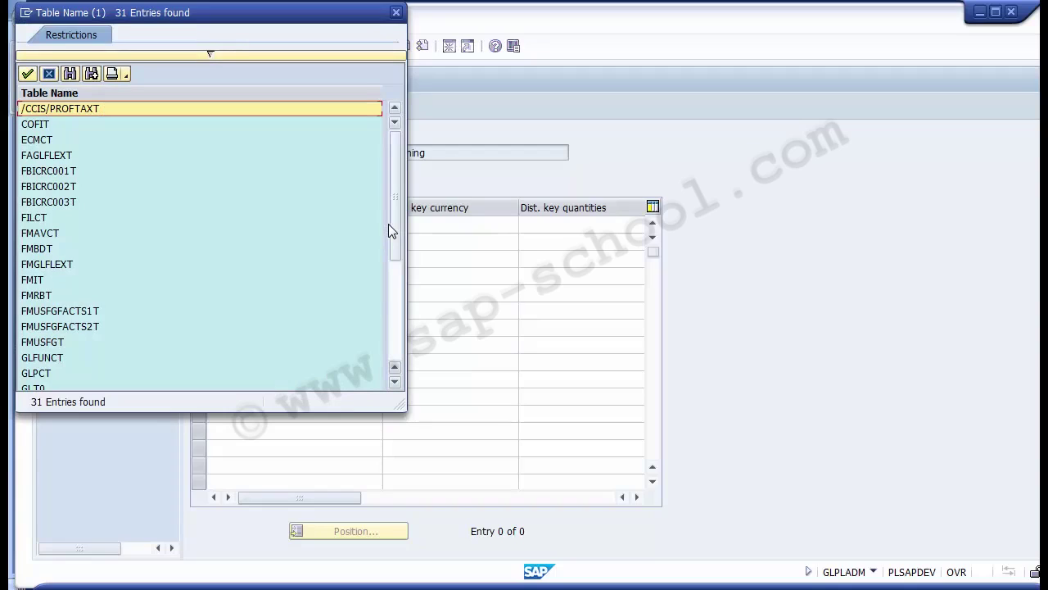
{"action": "key", "text": "Down"}
{"action": "key", "text": "Down"}
{"action": "key", "text": "Down"}
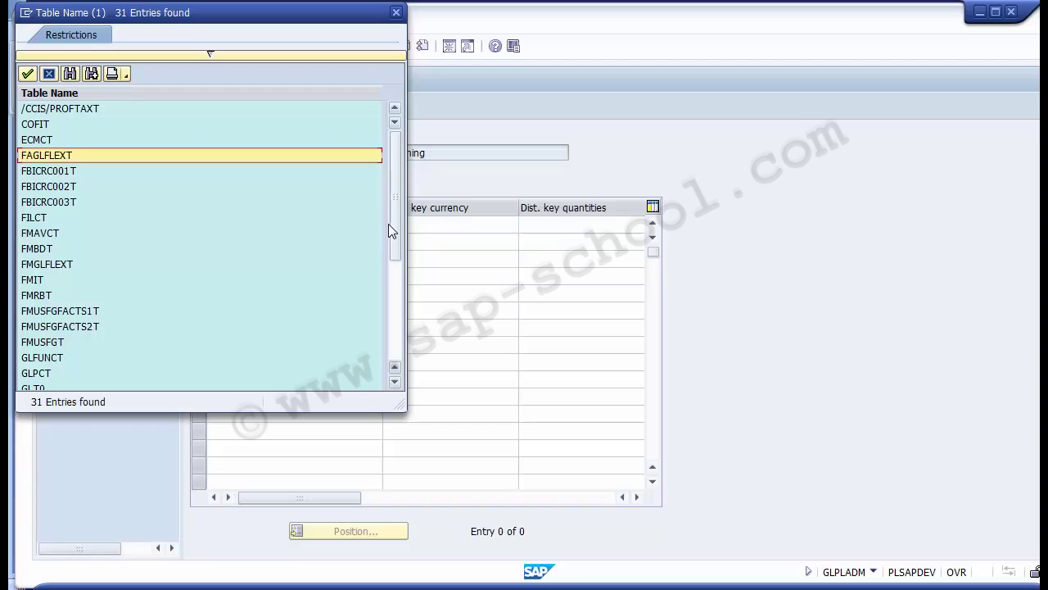
{"action": "double_click", "coordinate": [60, 156]}
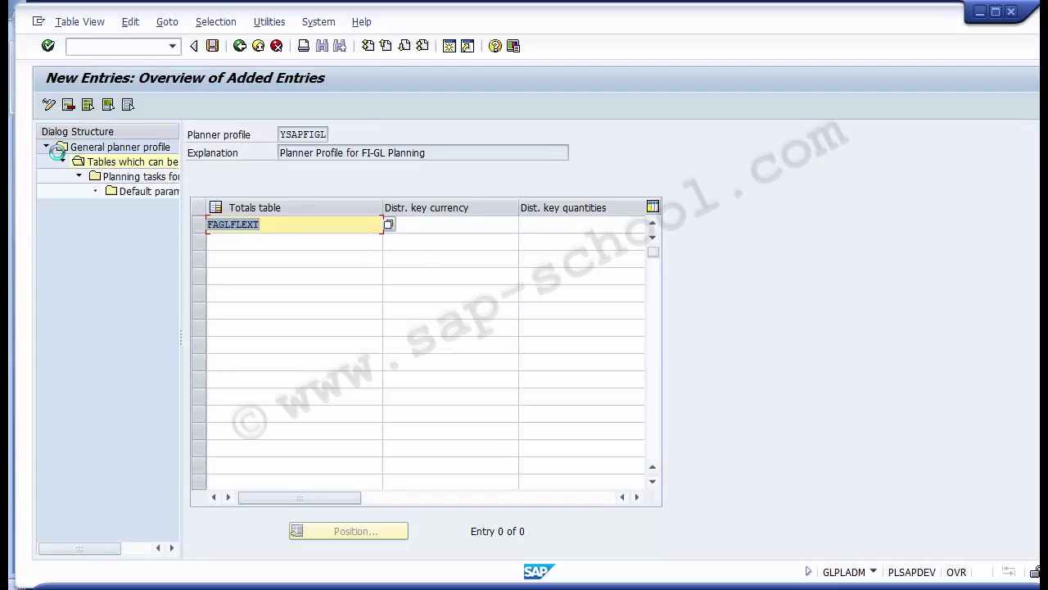
Set the currency distribution key of totals table FAGLFLEXT to 1, Equal distribution.
{"action": "left_click", "coordinate": [463, 228]}
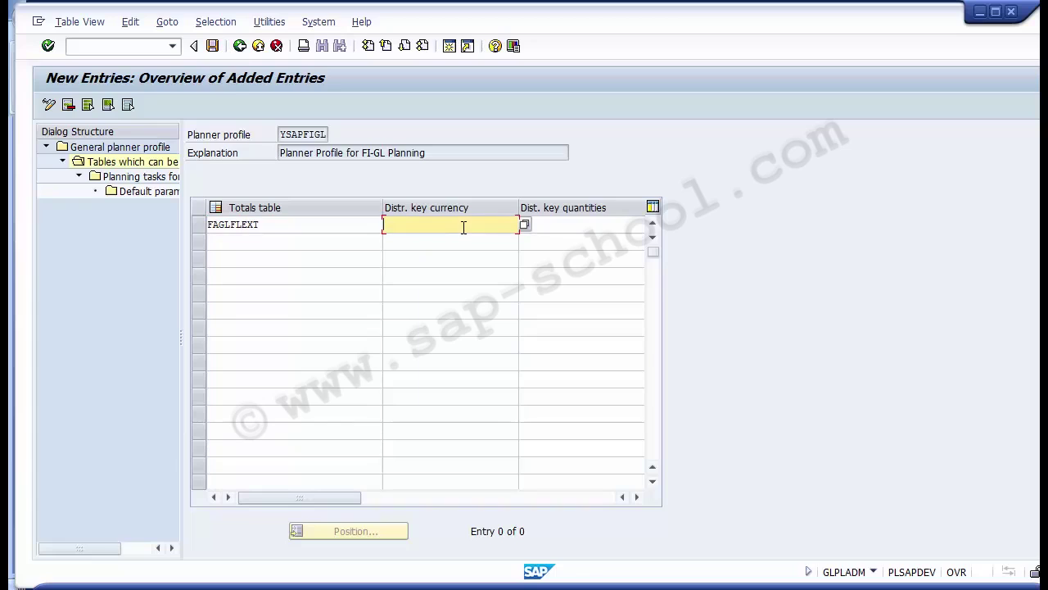
{"action": "left_click", "coordinate": [526, 225]}
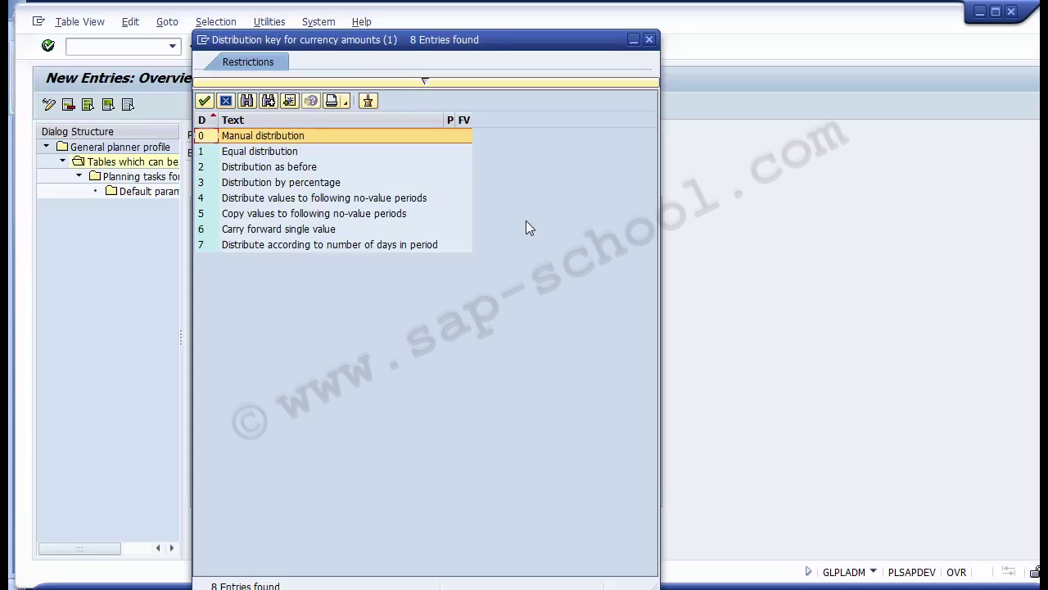
{"action": "key", "text": "Down"}
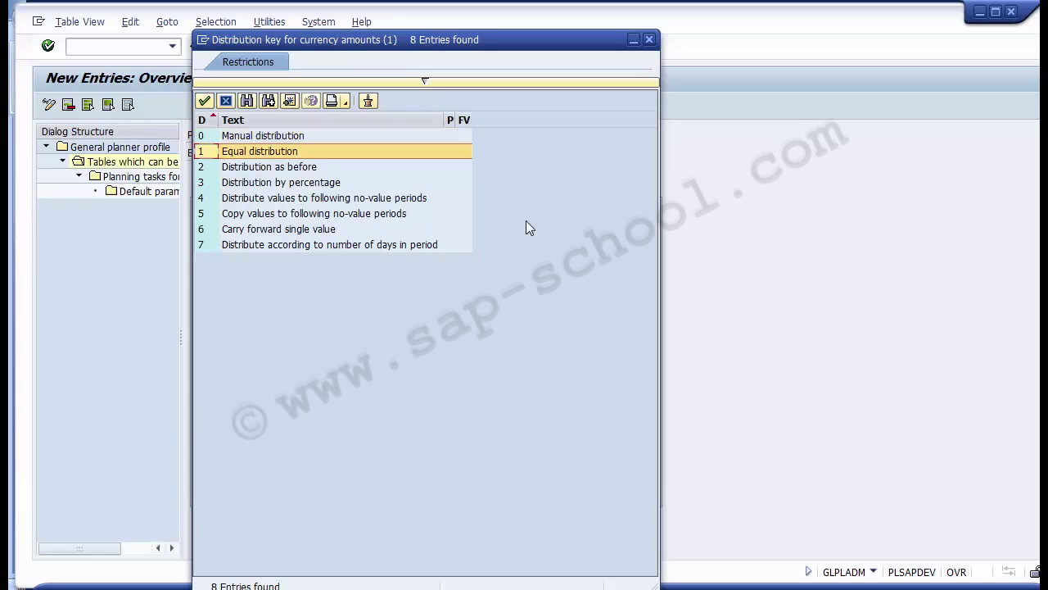
{"action": "key", "text": "Return"}
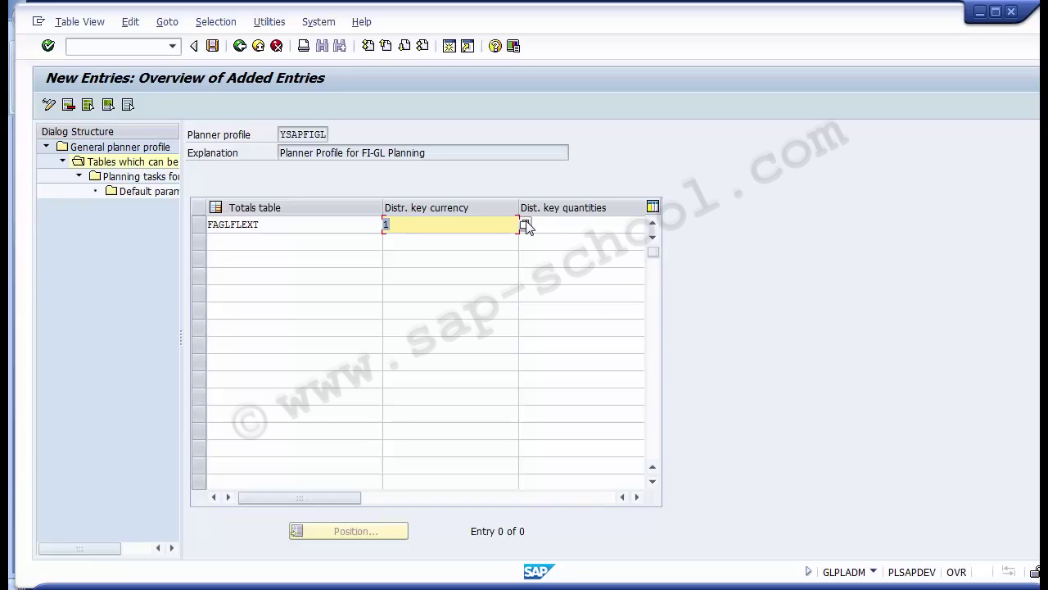
Set the quantities distribution key of table FAGLFLEXT to 1, Equal distribution, and save the new entry.
{"action": "key", "text": "Tab"}
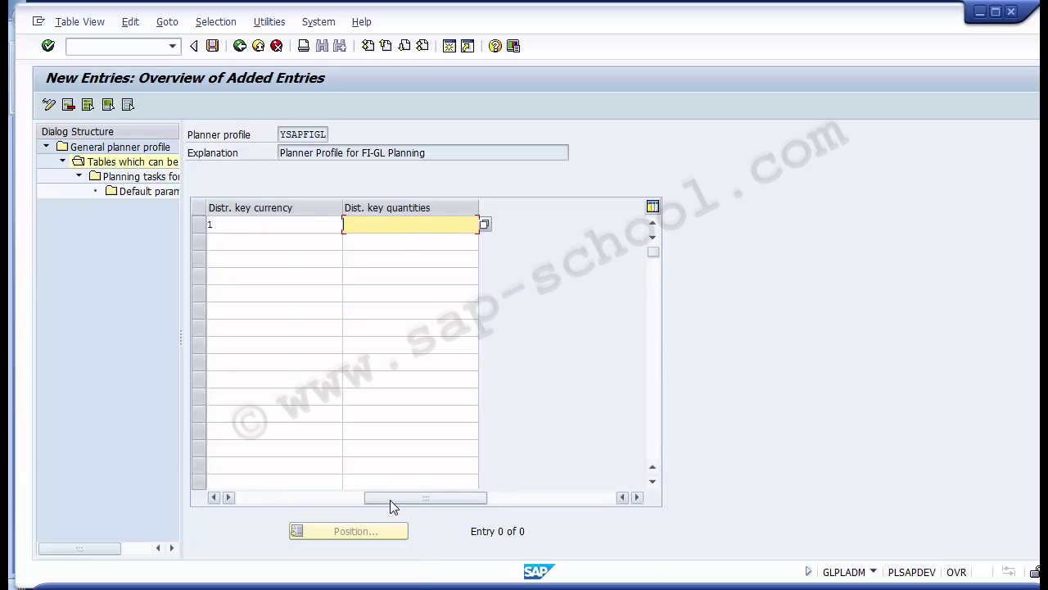
{"action": "left_click_drag", "start_coordinate": [390, 499], "coordinate": [259, 501]}
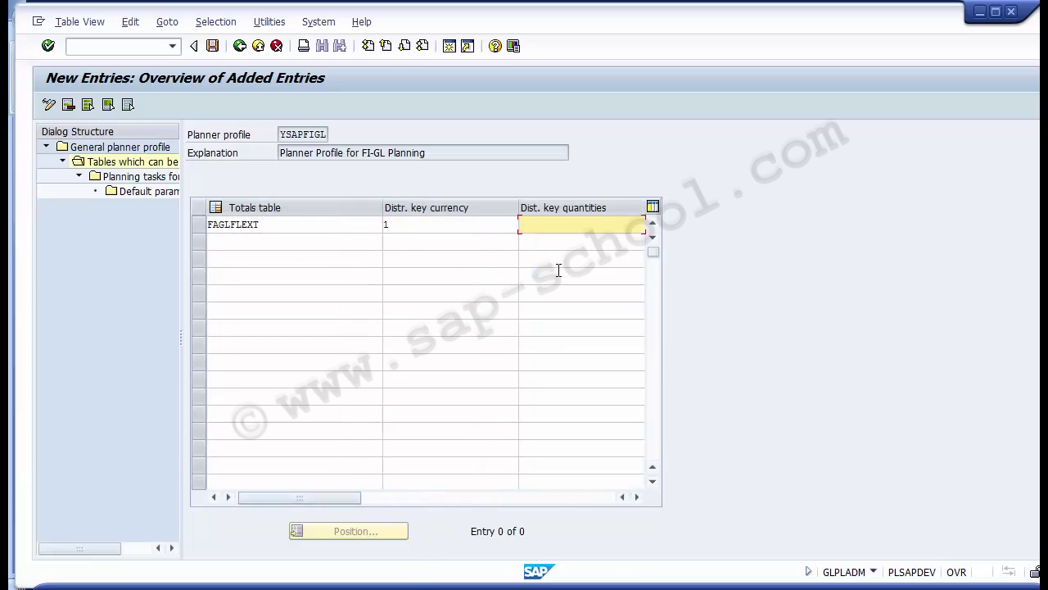
{"action": "key", "text": "F4"}
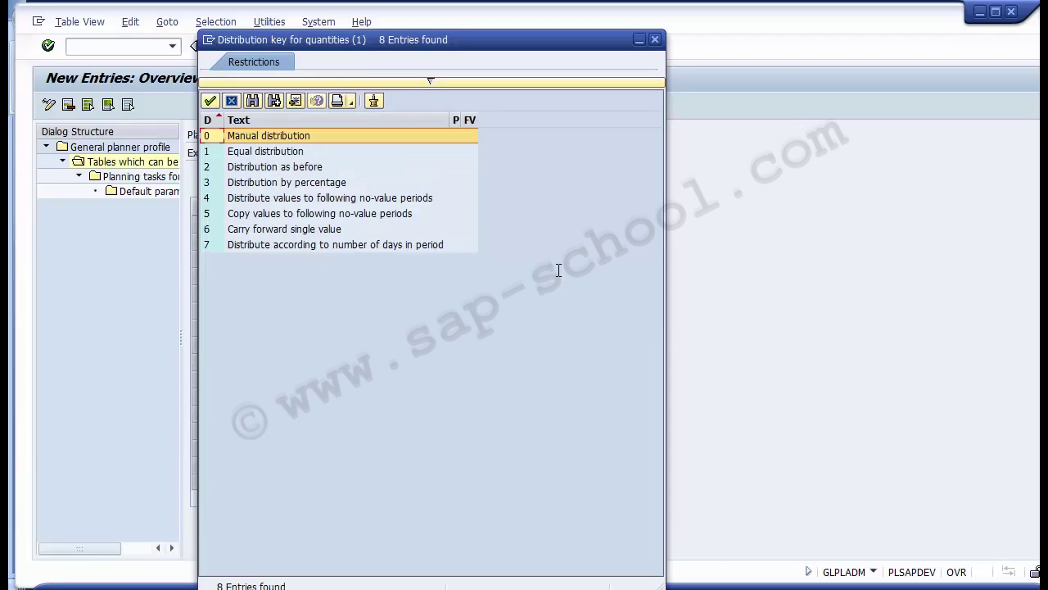
{"action": "key", "text": "Down"}
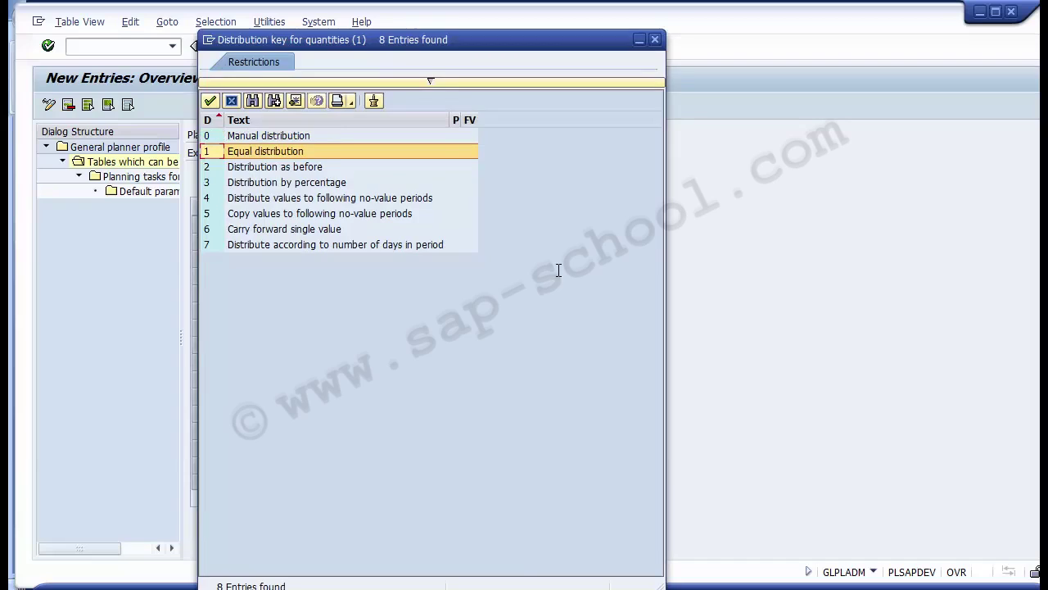
{"action": "key", "text": "Return"}
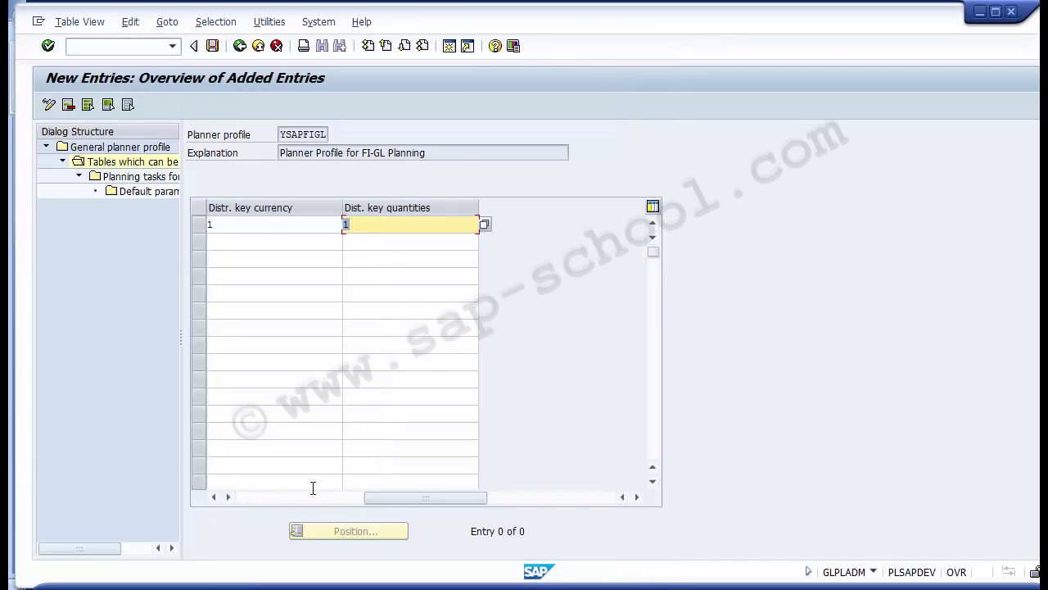
{"action": "left_click", "coordinate": [245, 501]}
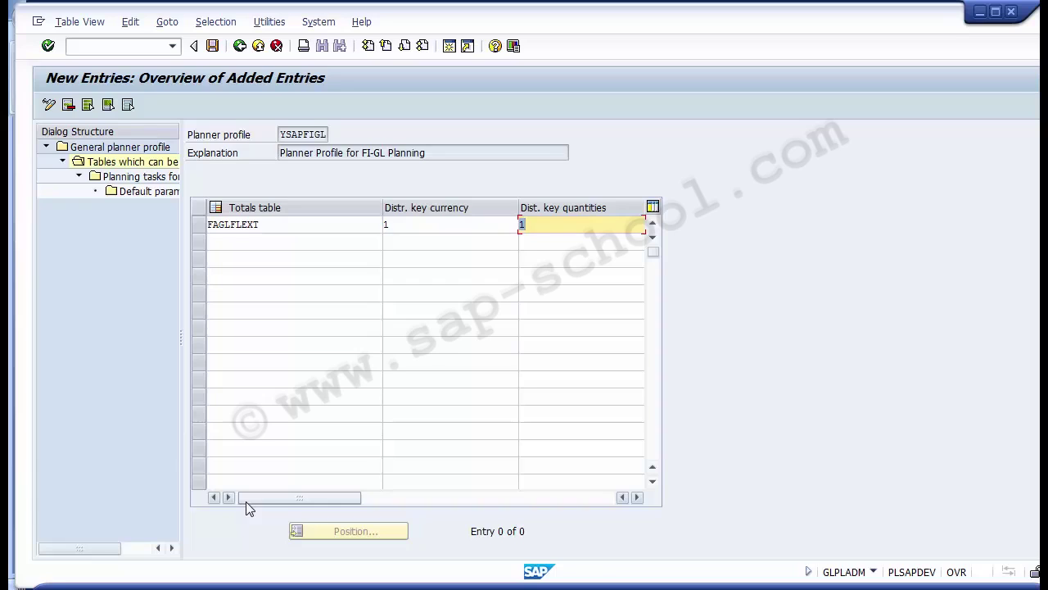
{"action": "left_click", "coordinate": [213, 47]}
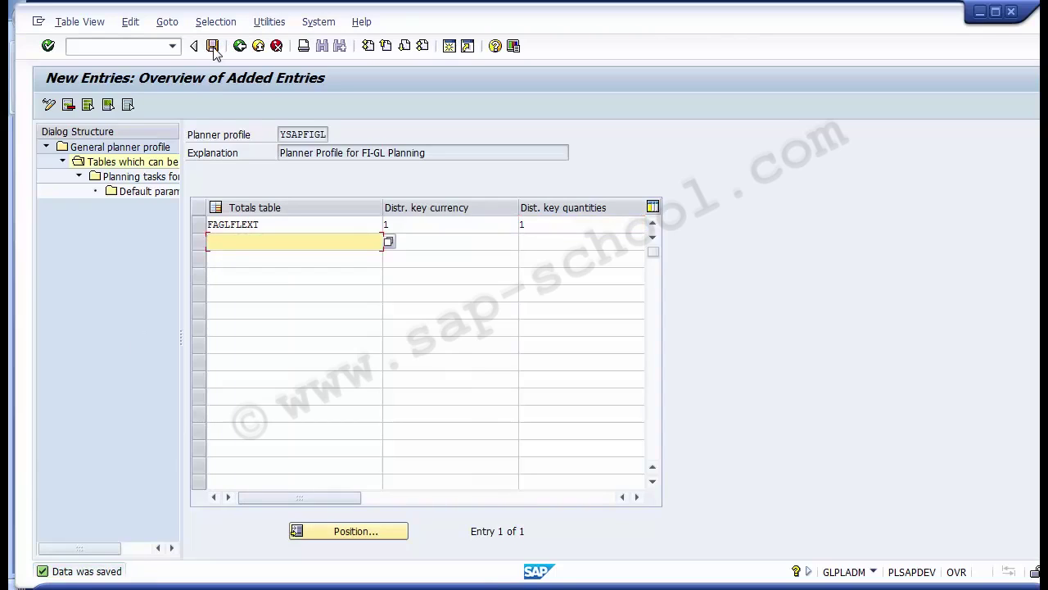
Open the planning tasks for summary table FAGLFLEXT, save the layout assignments and go back.
{"action": "left_click", "coordinate": [201, 225]}
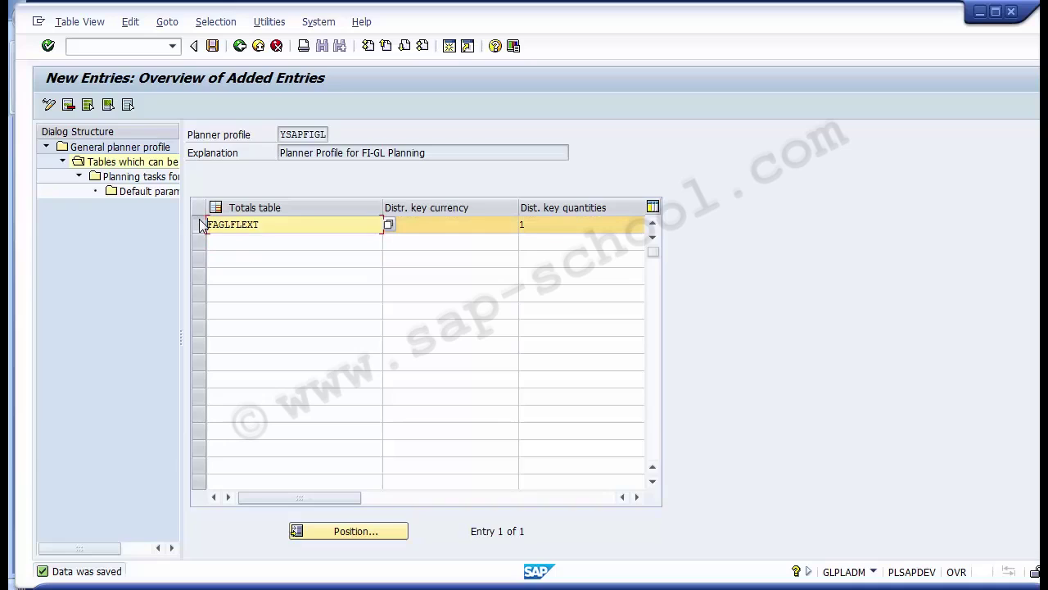
{"action": "double_click", "coordinate": [121, 176]}
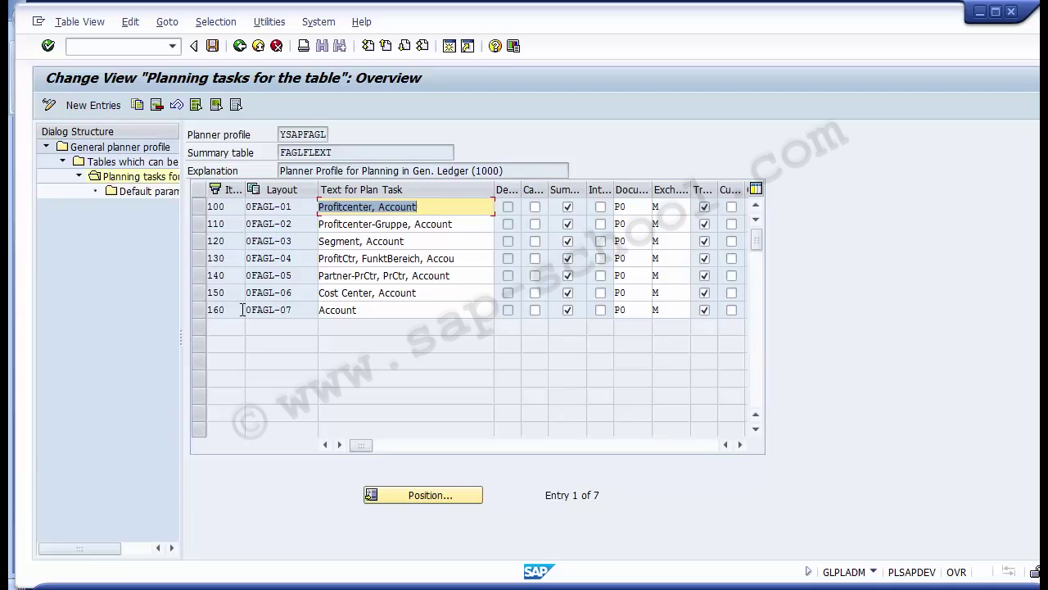
{"action": "left_click", "coordinate": [210, 48]}
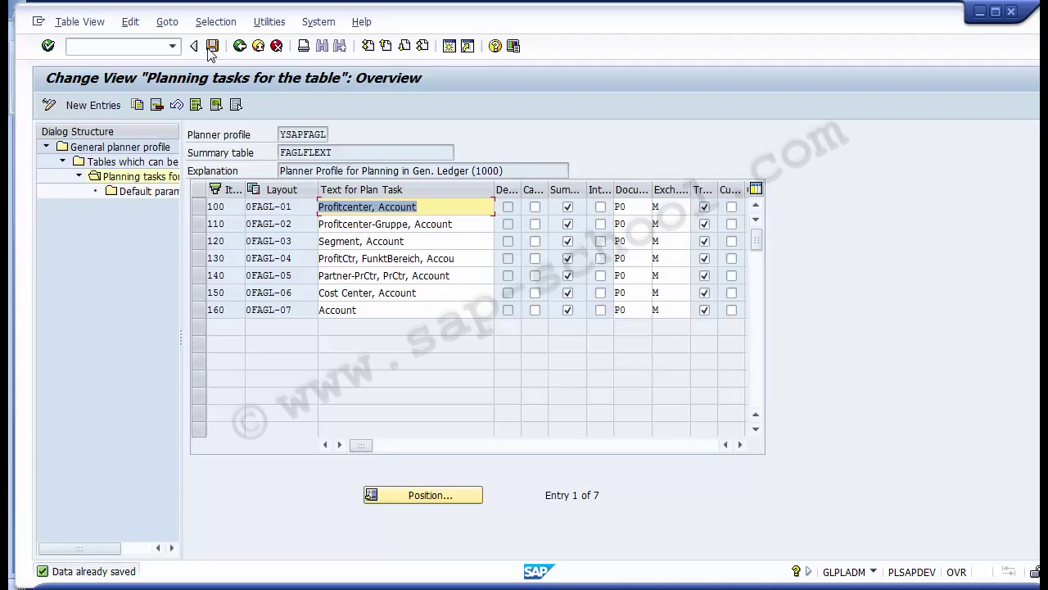
{"action": "left_click", "coordinate": [238, 47]}
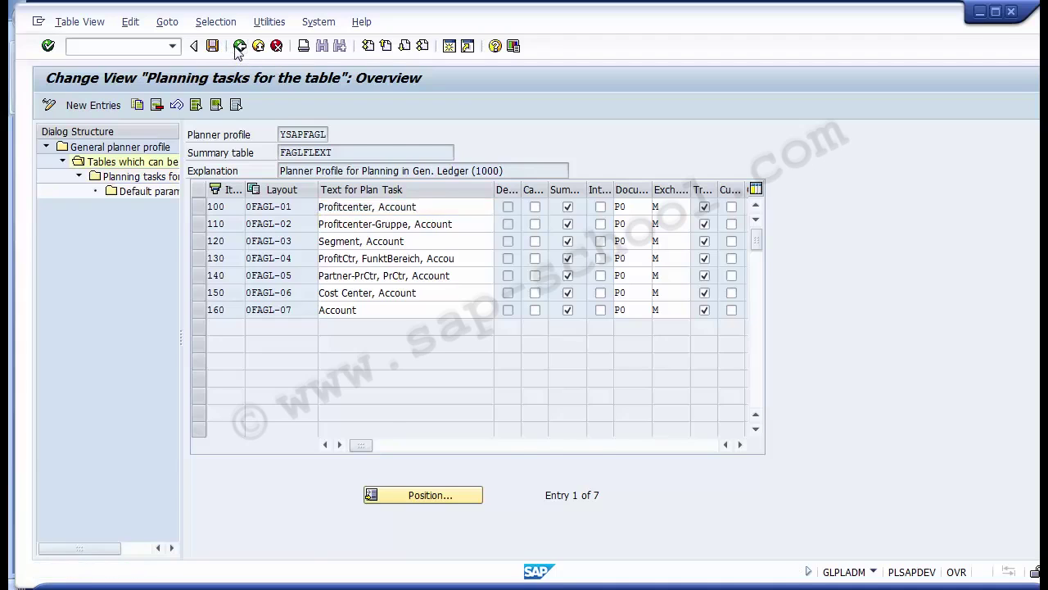
Return to the planner profile overview and review the planning tasks of table FAGLFLEXT in profile YSAPFAGL.
{"action": "left_click", "coordinate": [238, 47]}
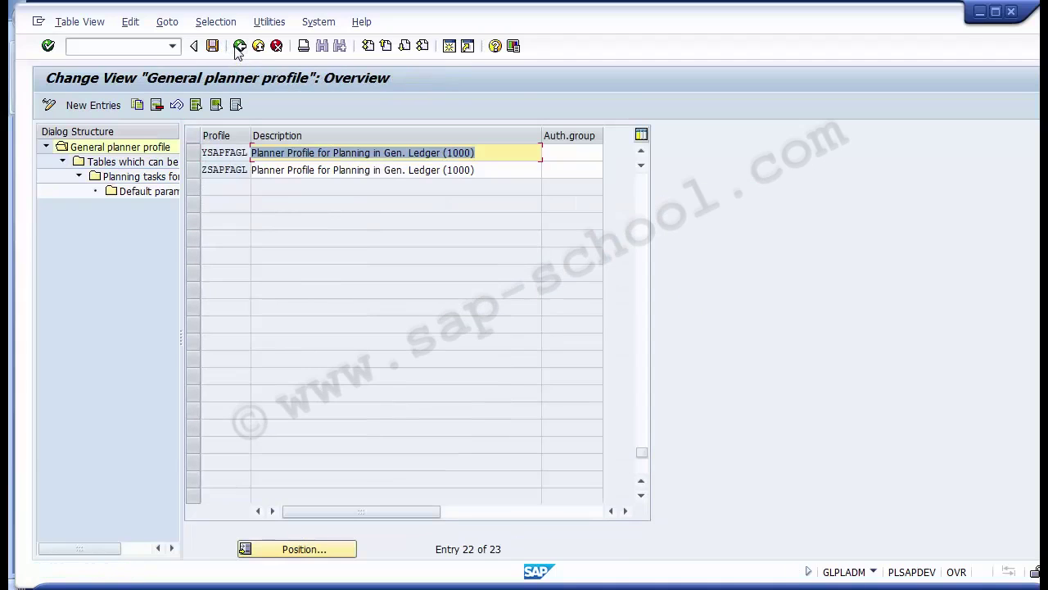
{"action": "left_click", "coordinate": [193, 154]}
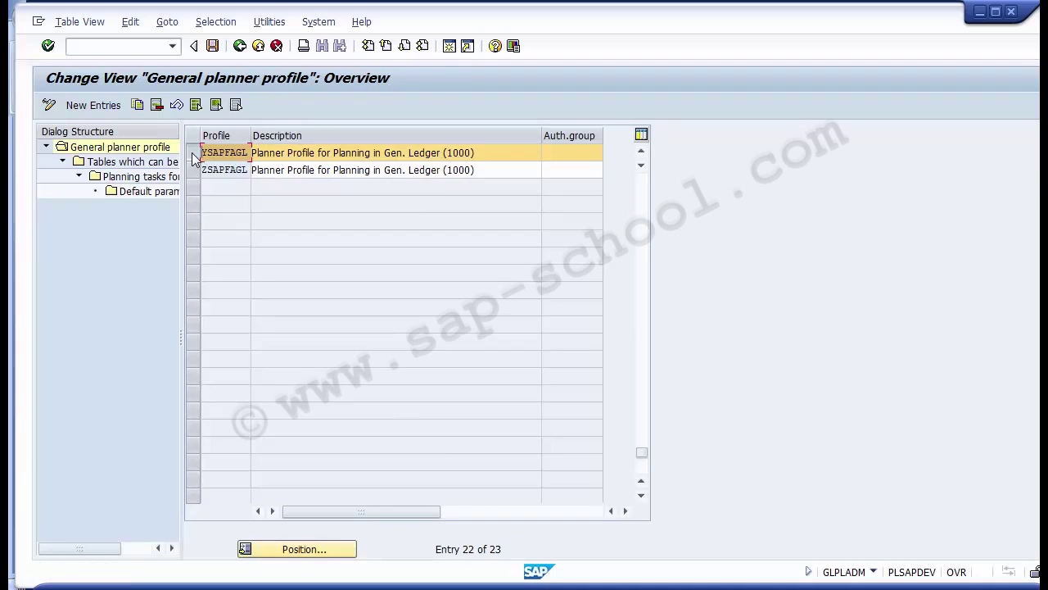
{"action": "double_click", "coordinate": [146, 166]}
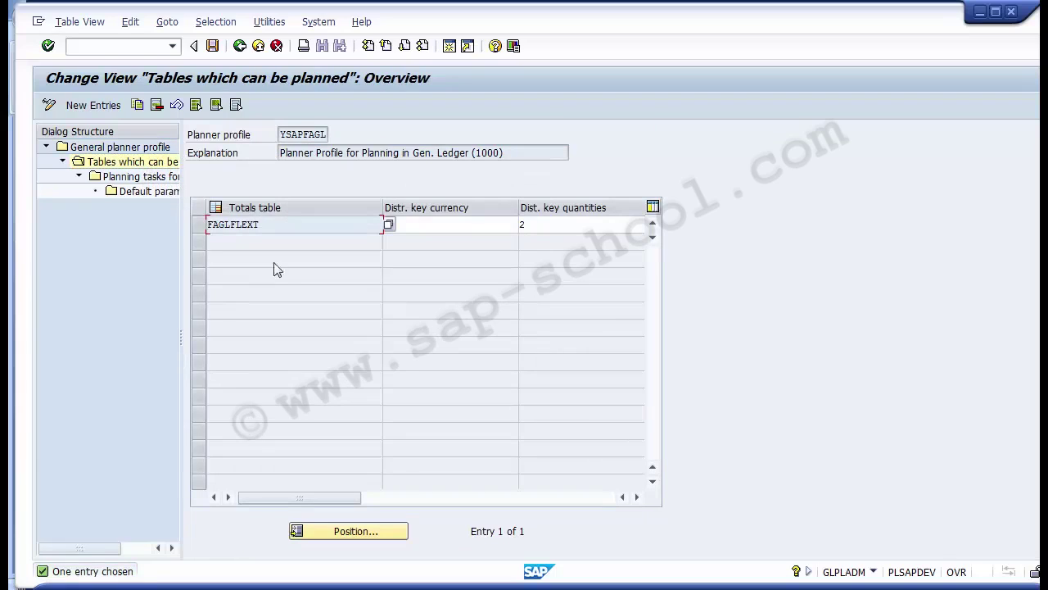
{"action": "left_click", "coordinate": [198, 228]}
{"action": "left_click", "coordinate": [199, 229]}
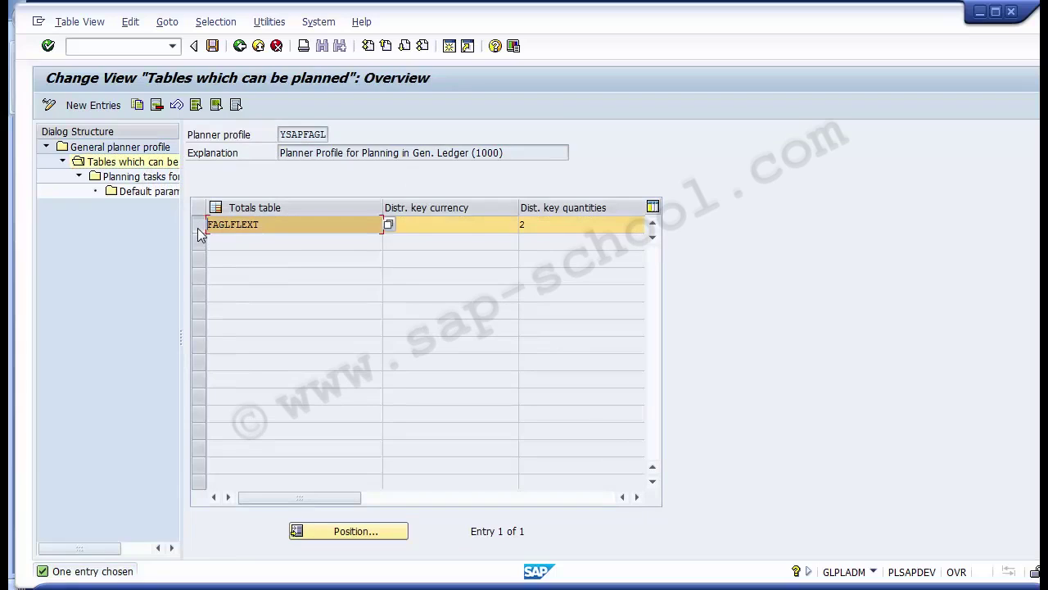
{"action": "double_click", "coordinate": [140, 177]}
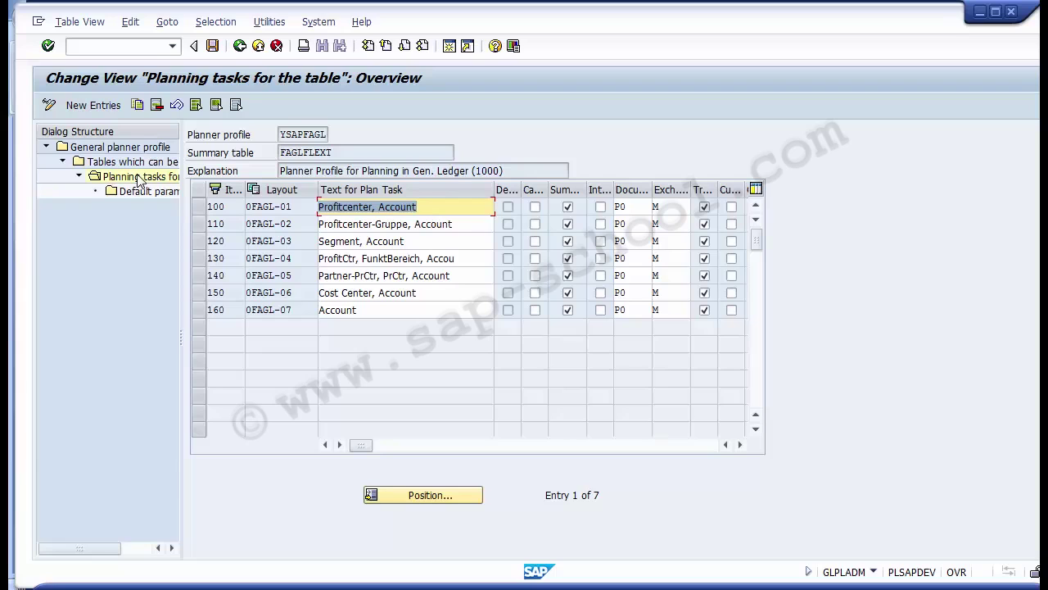
Leave the planner profile maintenance and its activity selection, returning to the Customizing Implementation Guide.
{"action": "left_click", "coordinate": [236, 56]}
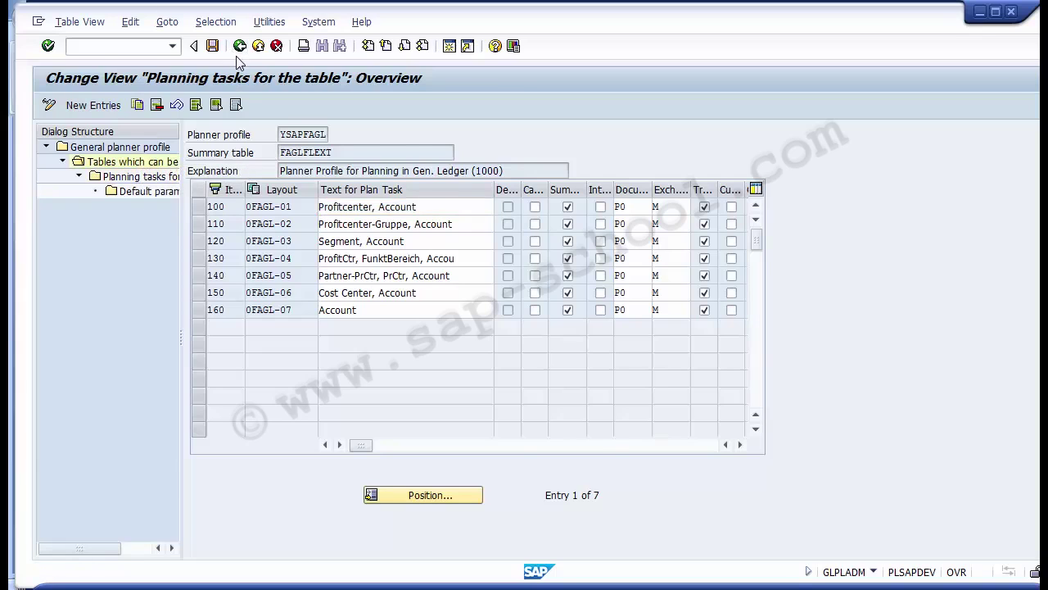
{"action": "left_click", "coordinate": [235, 55]}
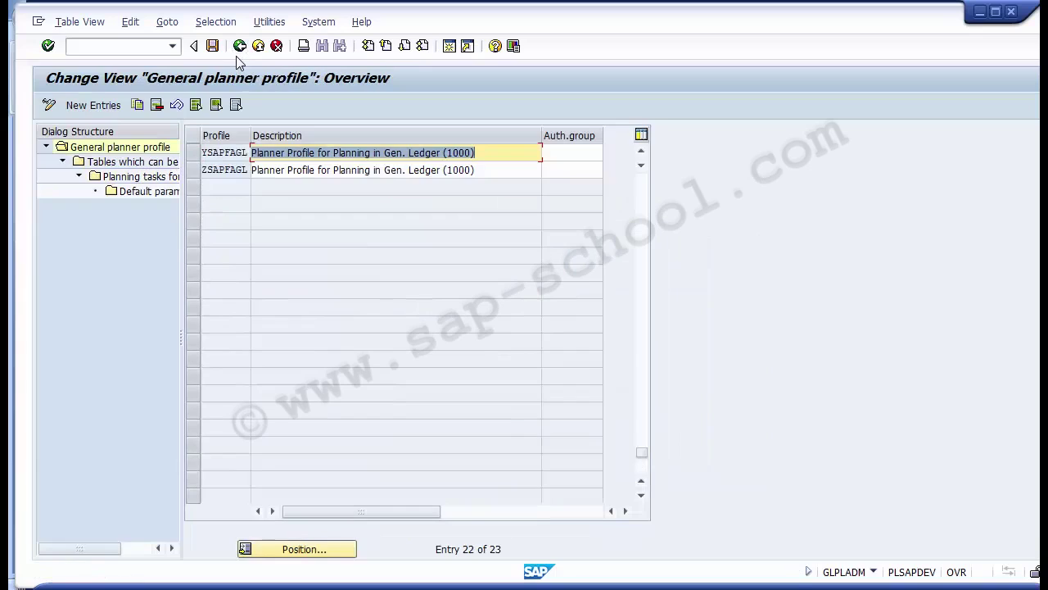
{"action": "left_click", "coordinate": [236, 56]}
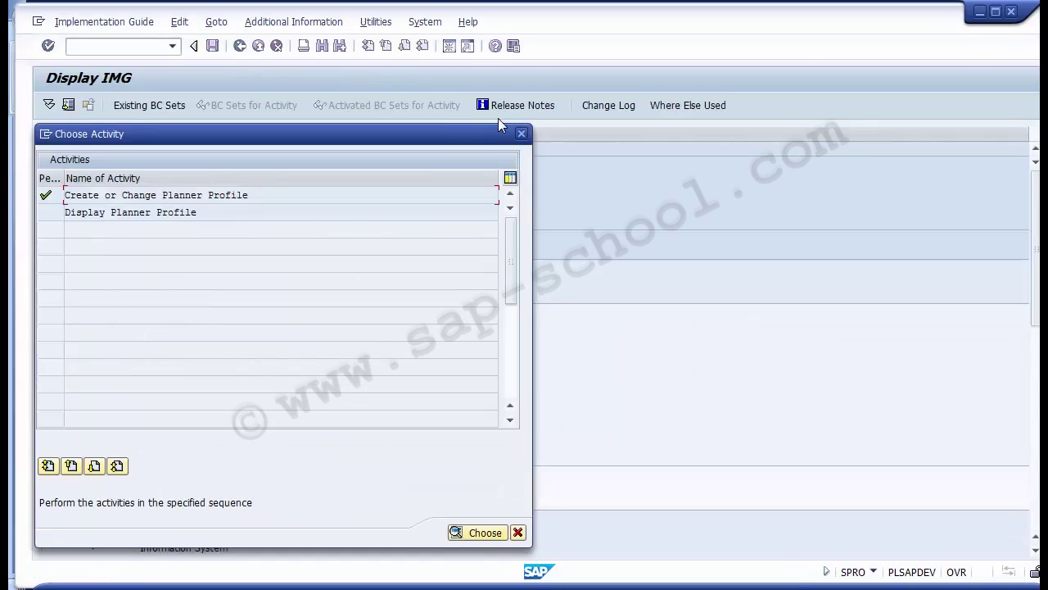
{"action": "left_click", "coordinate": [521, 134]}
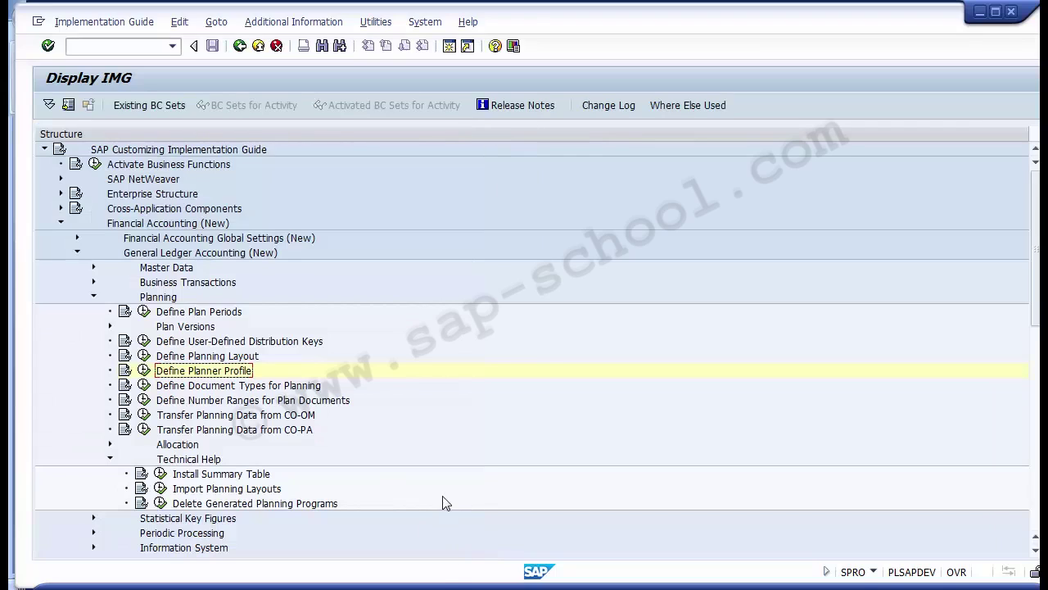
{"action": "left_click", "coordinate": [458, 588]}
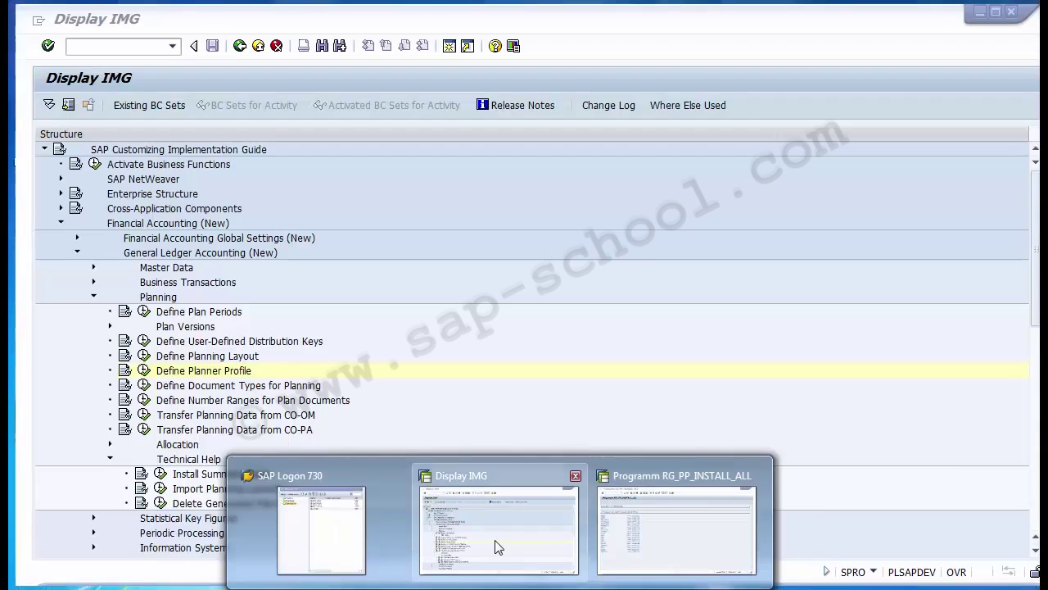
{"action": "left_click", "coordinate": [494, 542]}
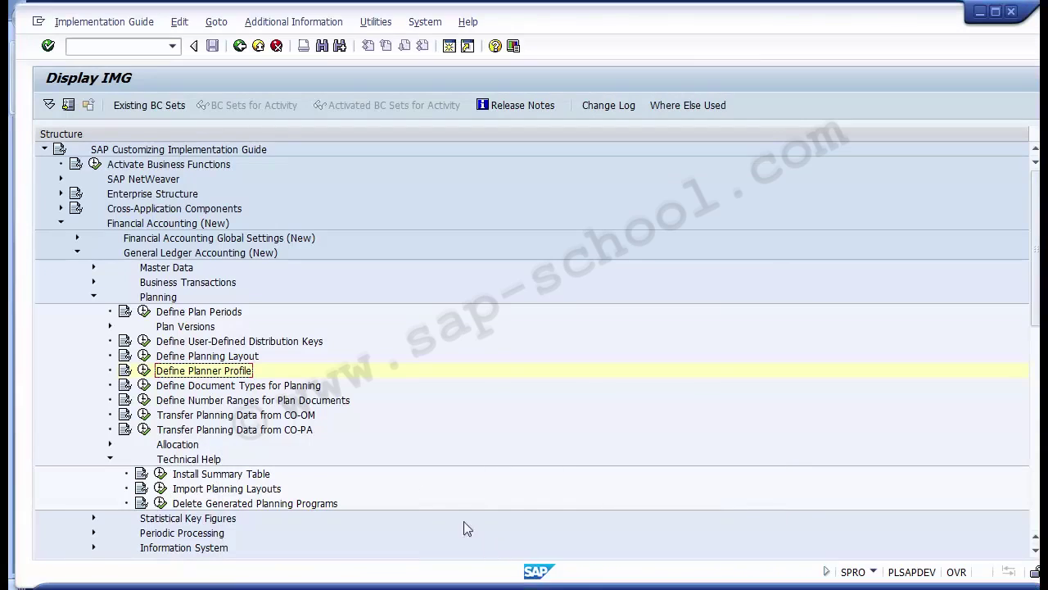
Open the Define Document Types for Planning activity under General Ledger Accounting (New) planning.
{"action": "left_click", "coordinate": [233, 390]}
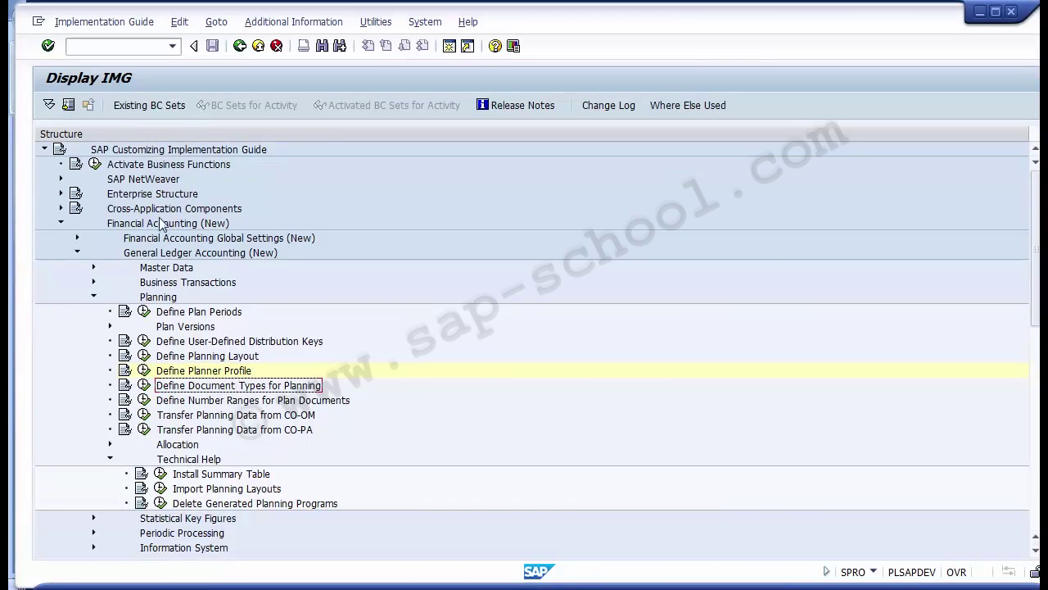
{"action": "left_click", "coordinate": [164, 299]}
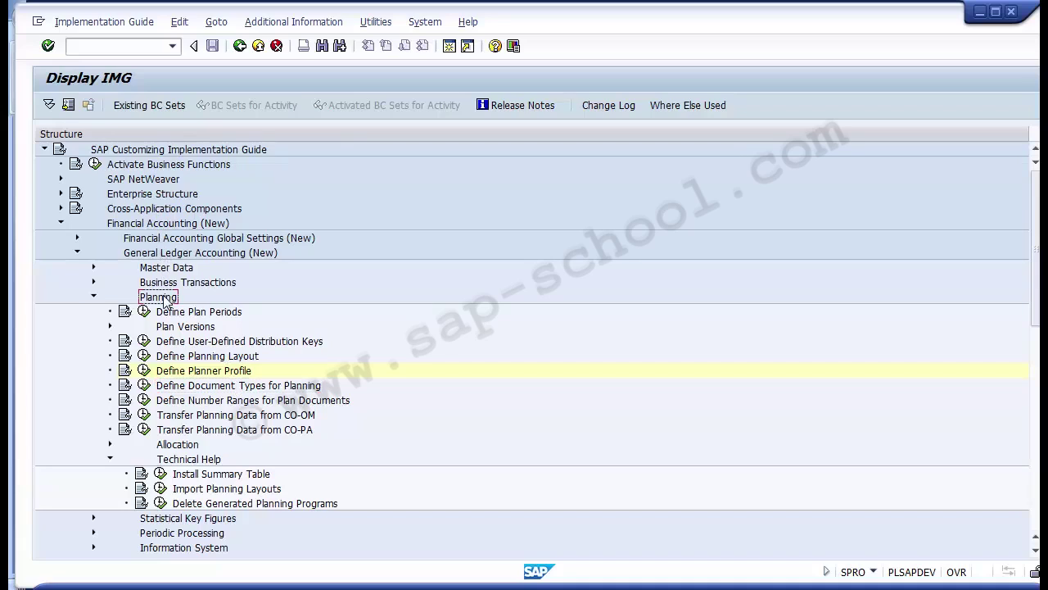
{"action": "left_click", "coordinate": [170, 386]}
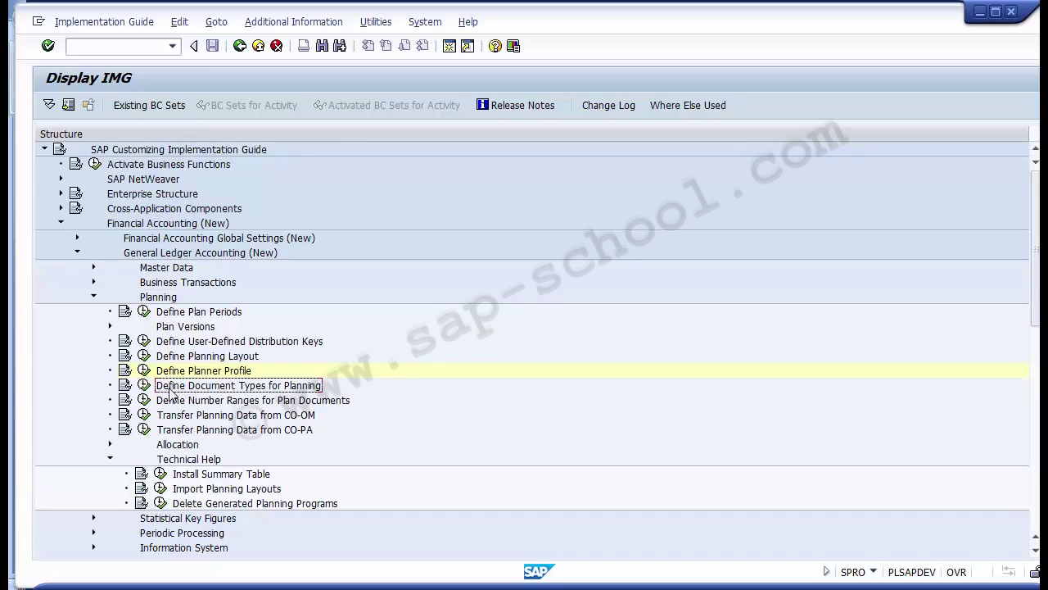
{"action": "left_click", "coordinate": [141, 226]}
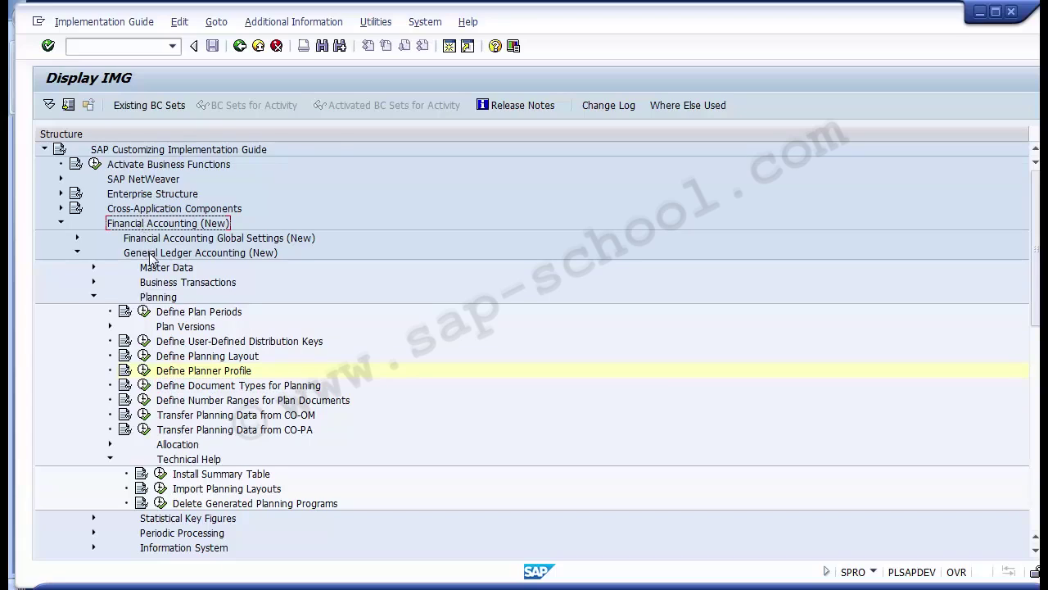
{"action": "left_click", "coordinate": [150, 254]}
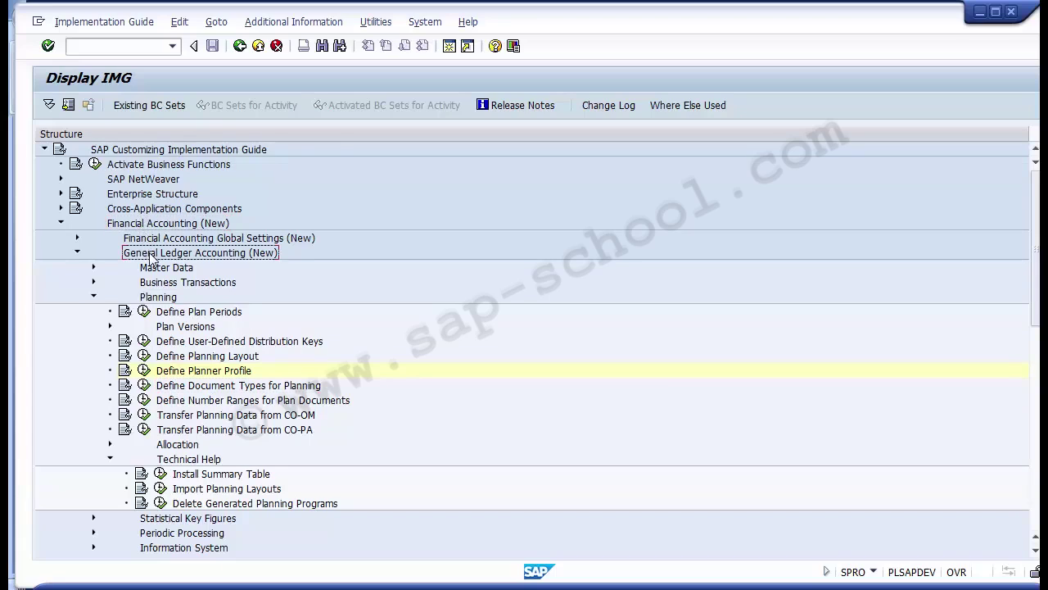
{"action": "left_click", "coordinate": [155, 300]}
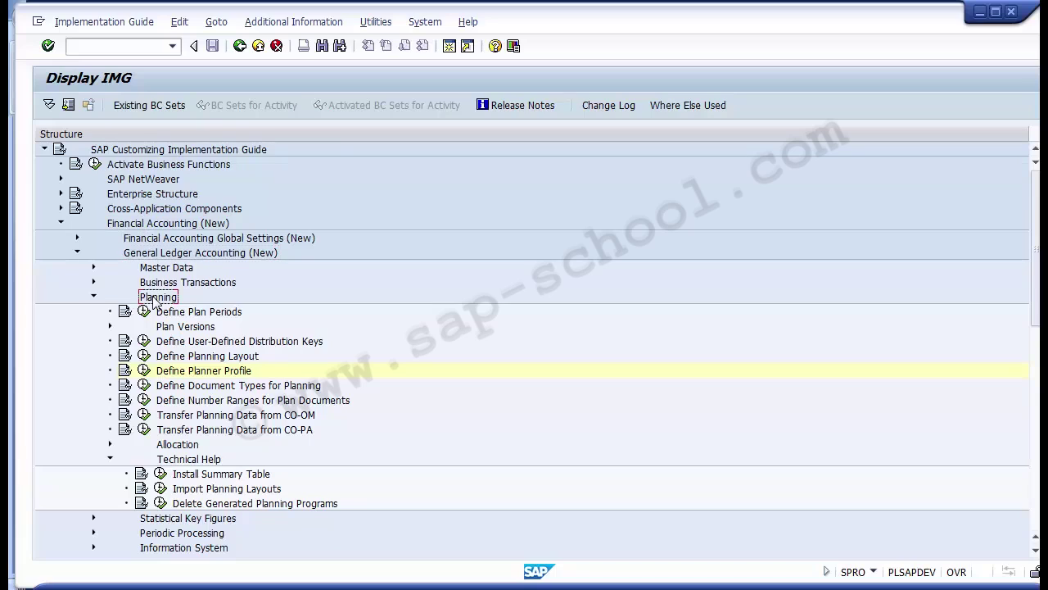
{"action": "left_click", "coordinate": [191, 392]}
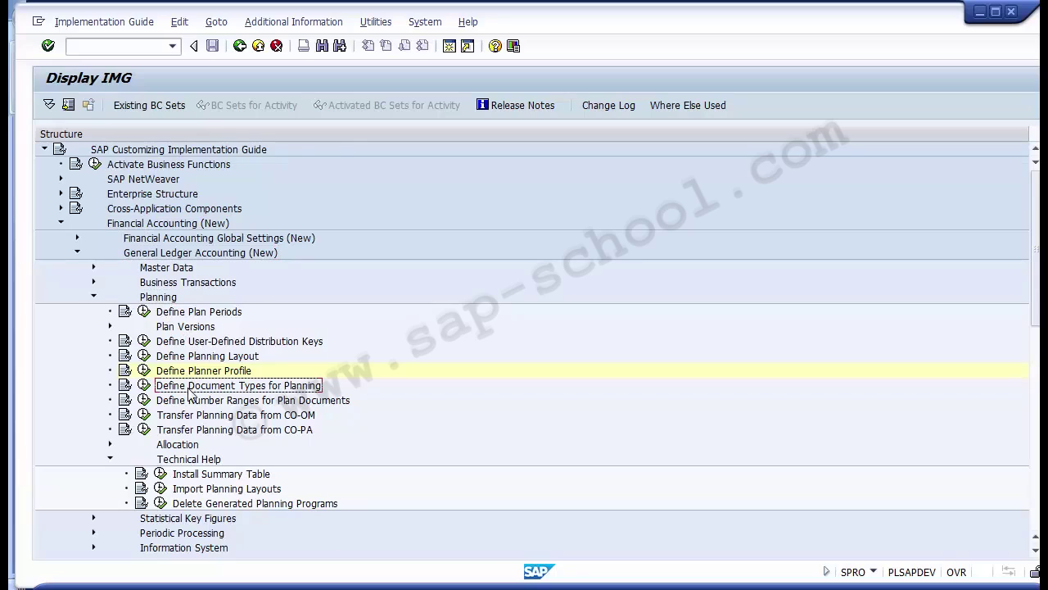
{"action": "left_click", "coordinate": [144, 386]}
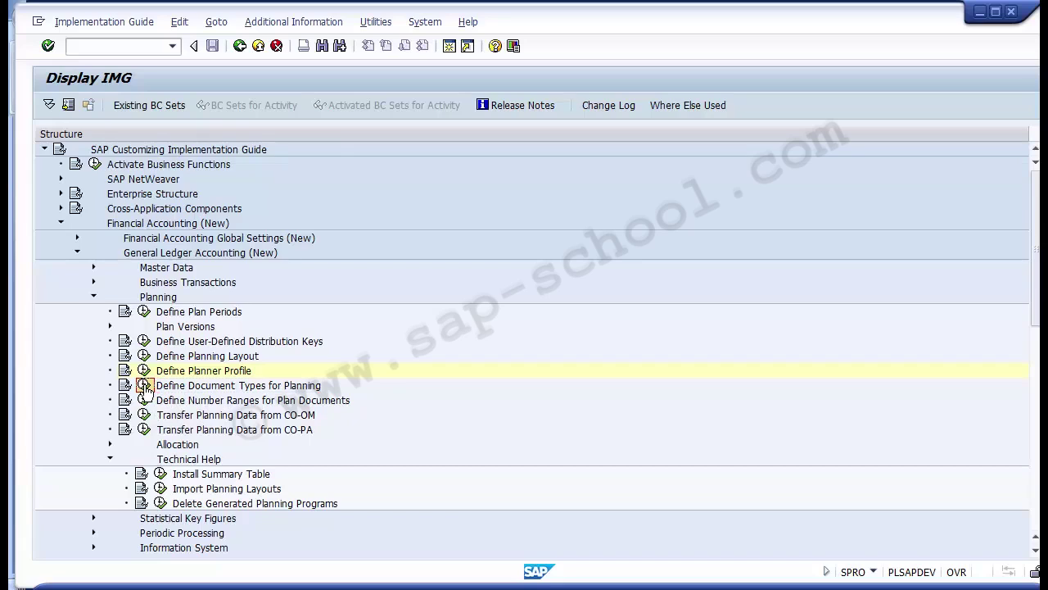
{"action": "left_click", "coordinate": [144, 386]}
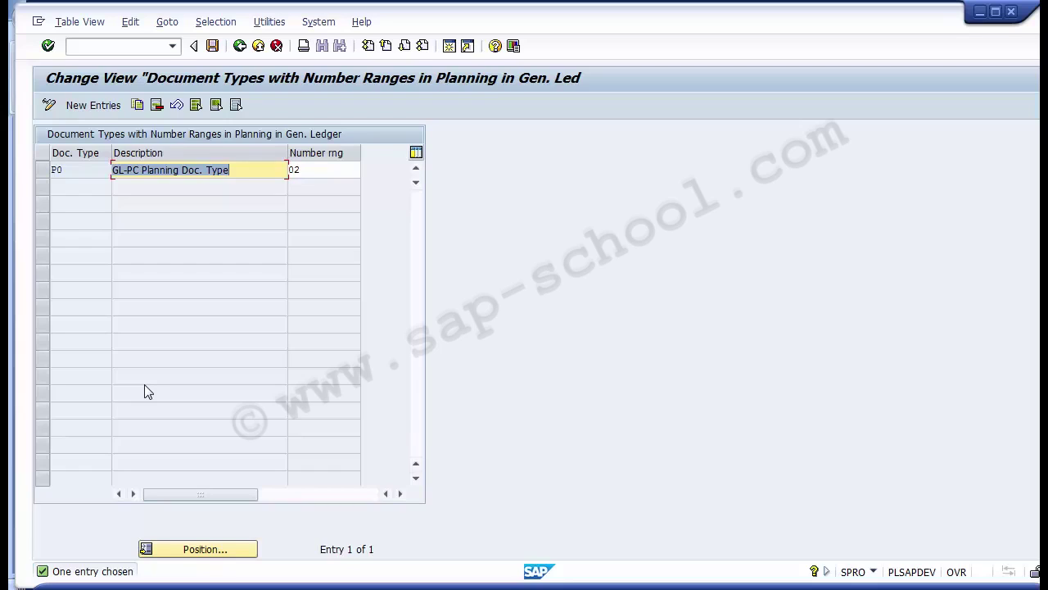
Try to create planning document type P0 with the description PC Planning Doc Type and number range 2.
{"action": "left_click", "coordinate": [94, 110]}
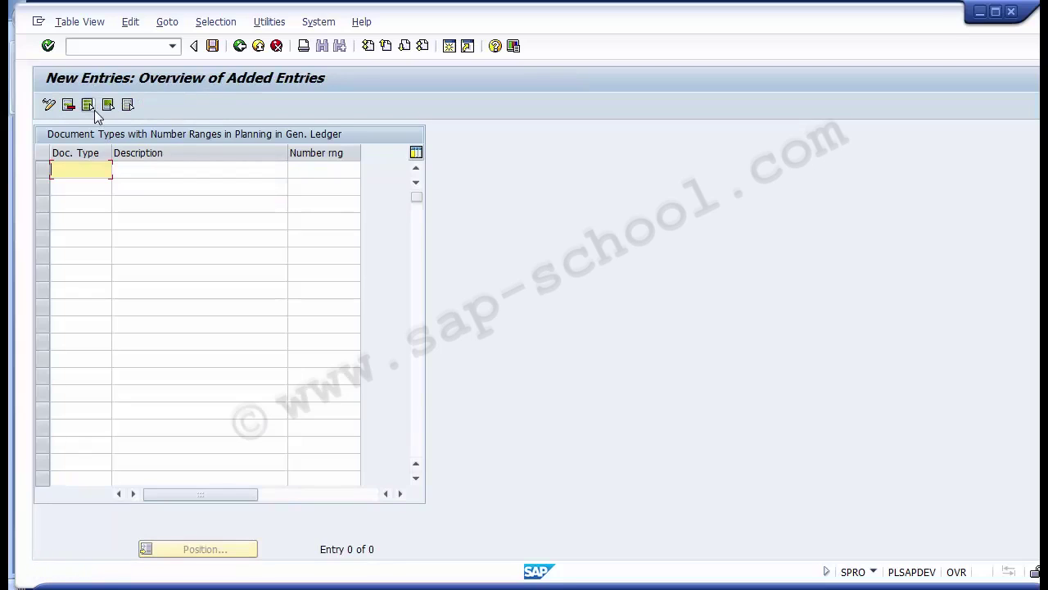
{"action": "type", "text": "Po"}
{"action": "key", "text": "BackSpace"}
{"action": "type", "text": "0"}
{"action": "key", "text": "Tab"}
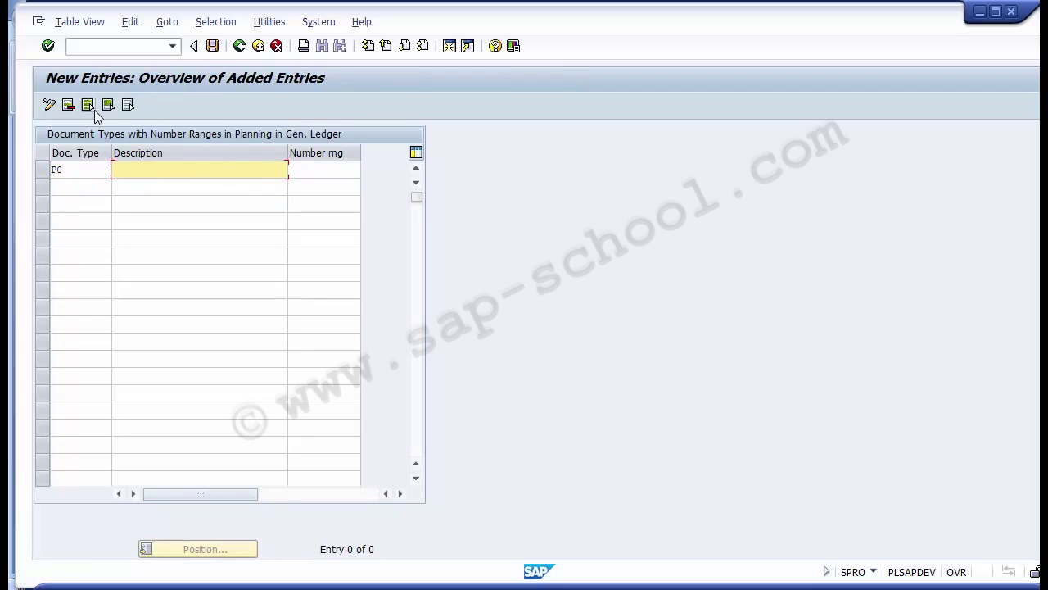
{"action": "type", "text": "PCP"}
{"action": "key", "text": "BackSpace"}
{"action": "type", "text": "Plann"}
{"action": "key", "text": "BackSpace"}
{"action": "key", "text": "BackSpace"}
{"action": "type", "text": "nning Doc Type"}
{"action": "key", "text": "Tab"}
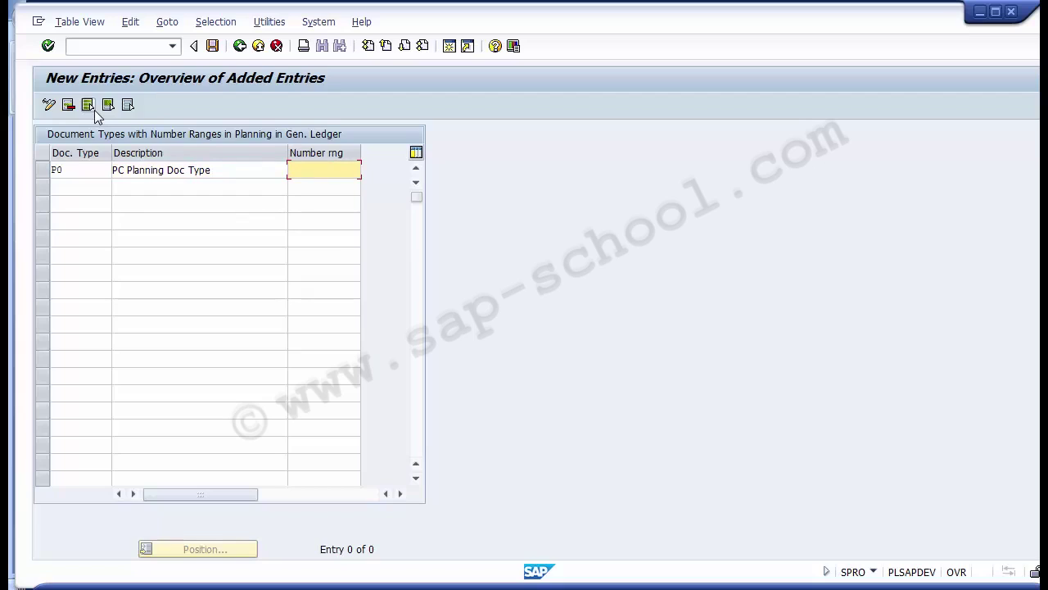
{"action": "type", "text": "2"}
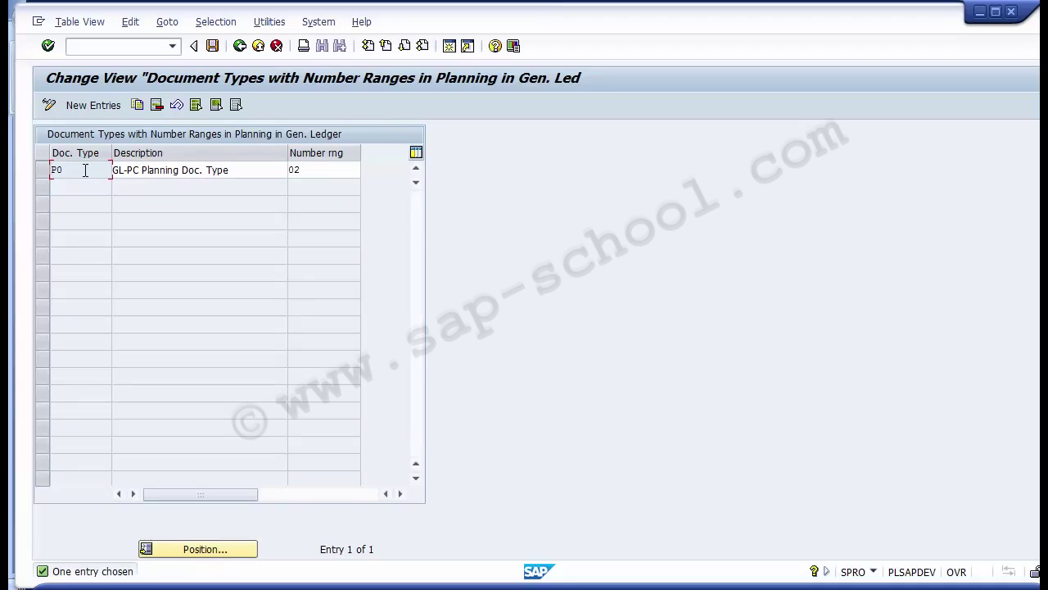
Change the description of document type P0 to PC Planning Doc. Type and save it to the proposed customizing request.
{"action": "left_click_drag", "start_coordinate": [85, 170], "coordinate": [51, 167]}
{"action": "left_click", "coordinate": [129, 172]}
{"action": "key", "text": "BackSpace"}
{"action": "key", "text": "BackSpace"}
{"action": "key", "text": "BackSpace"}
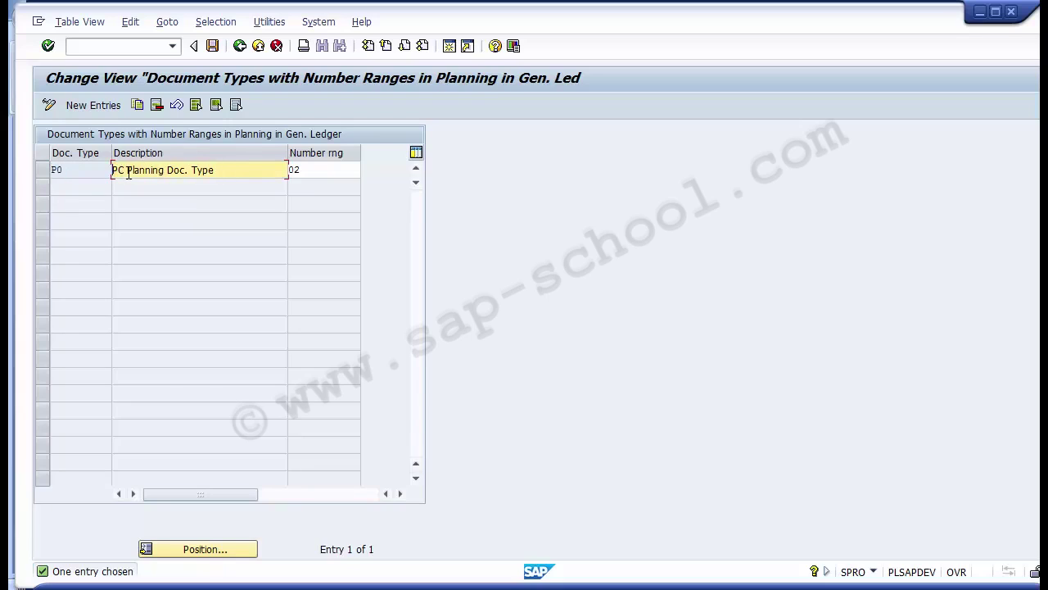
{"action": "left_click", "coordinate": [214, 47]}
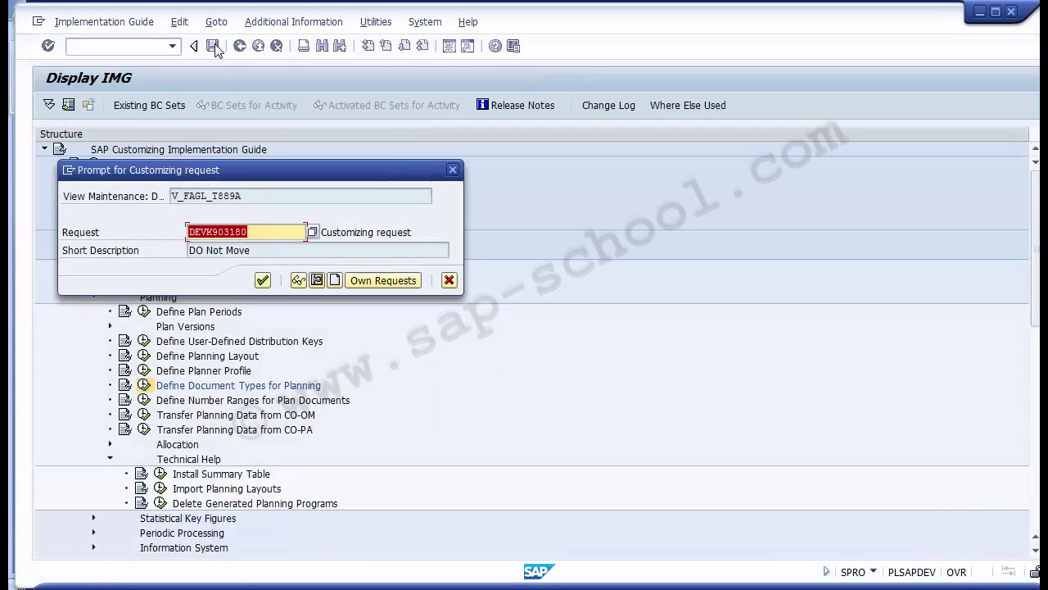
{"action": "left_click", "coordinate": [262, 281]}
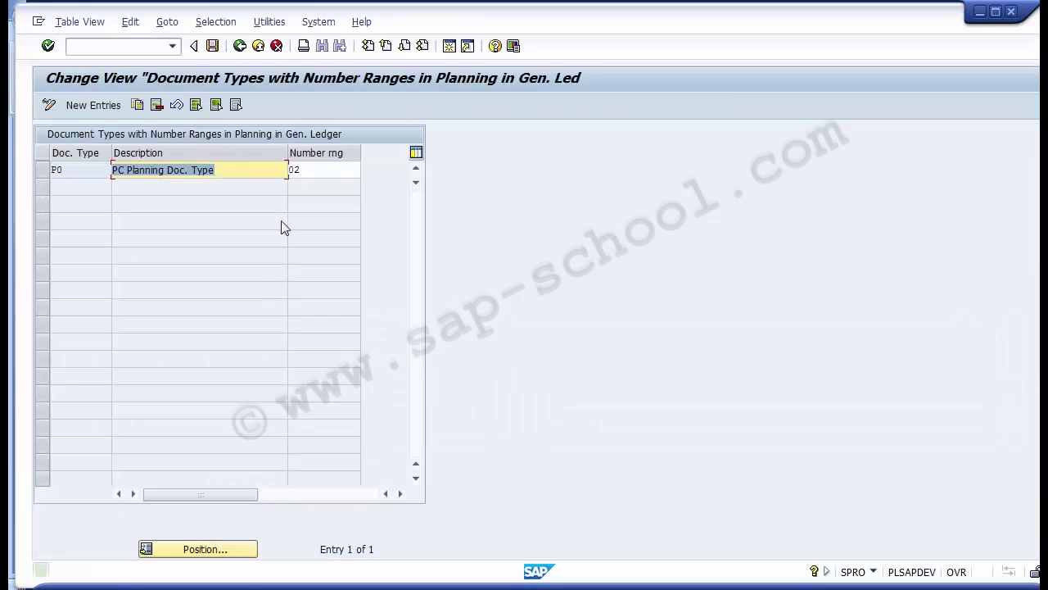
Check the Configuration Steps slide in PowerPoint against document type P0's number range, and return to the SAP implementation guide.
{"action": "left_click", "coordinate": [333, 165]}
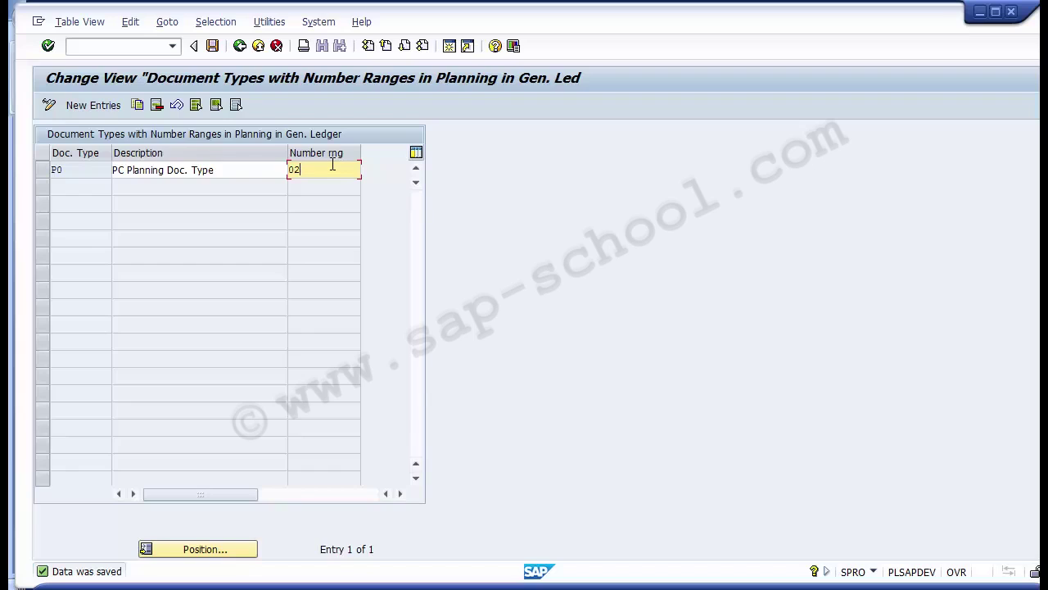
{"action": "left_click", "coordinate": [436, 565]}
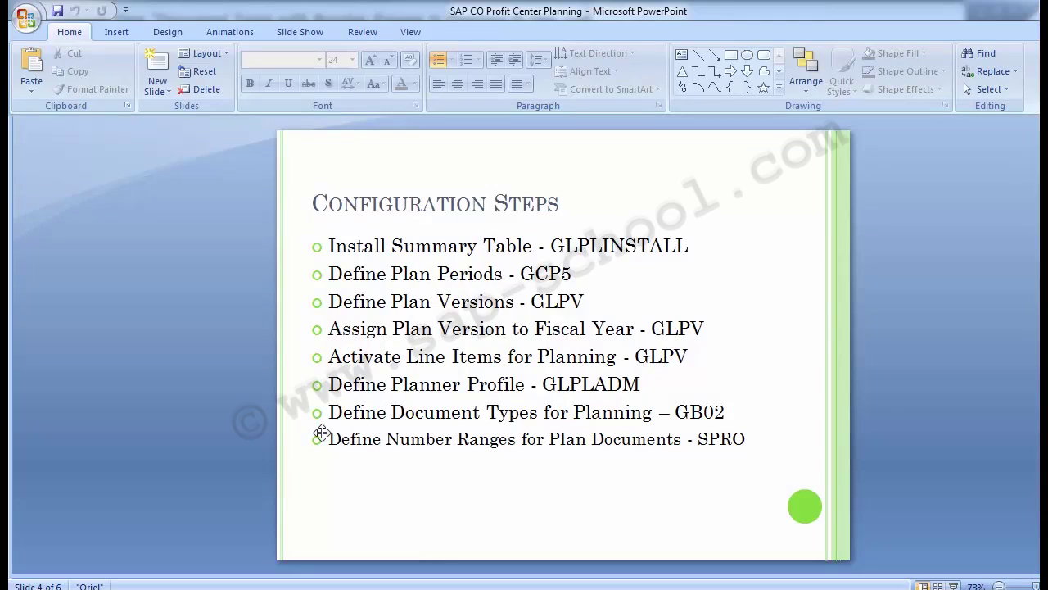
{"action": "key", "text": "alt+Tab"}
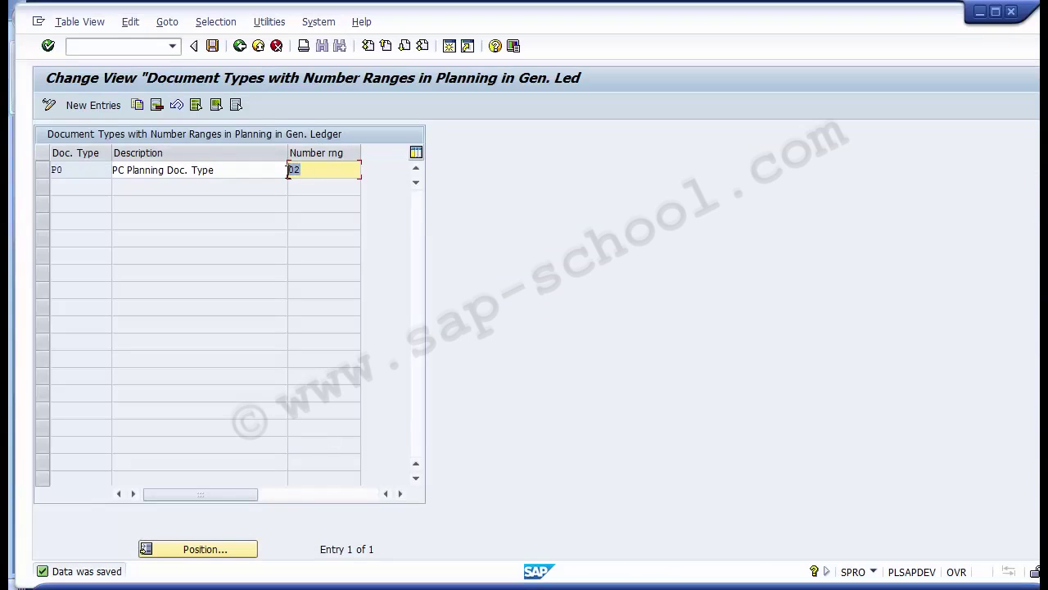
{"action": "left_click", "coordinate": [239, 47]}
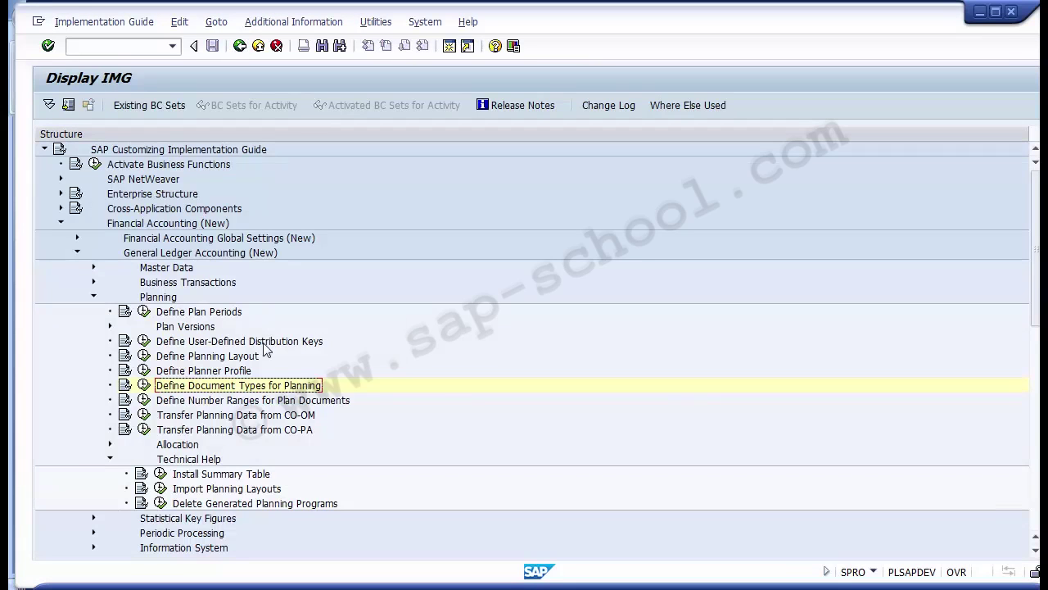
Open the Define Number Ranges for Plan Documents activity and start changing the number range groups for local plan documents.
{"action": "left_click", "coordinate": [264, 403]}
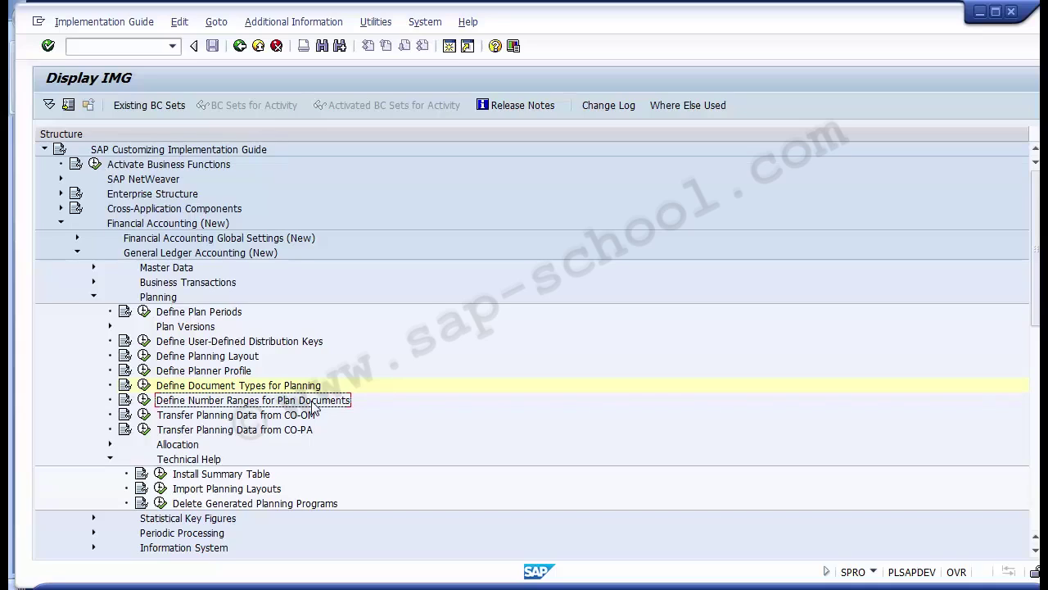
{"action": "left_click", "coordinate": [145, 400]}
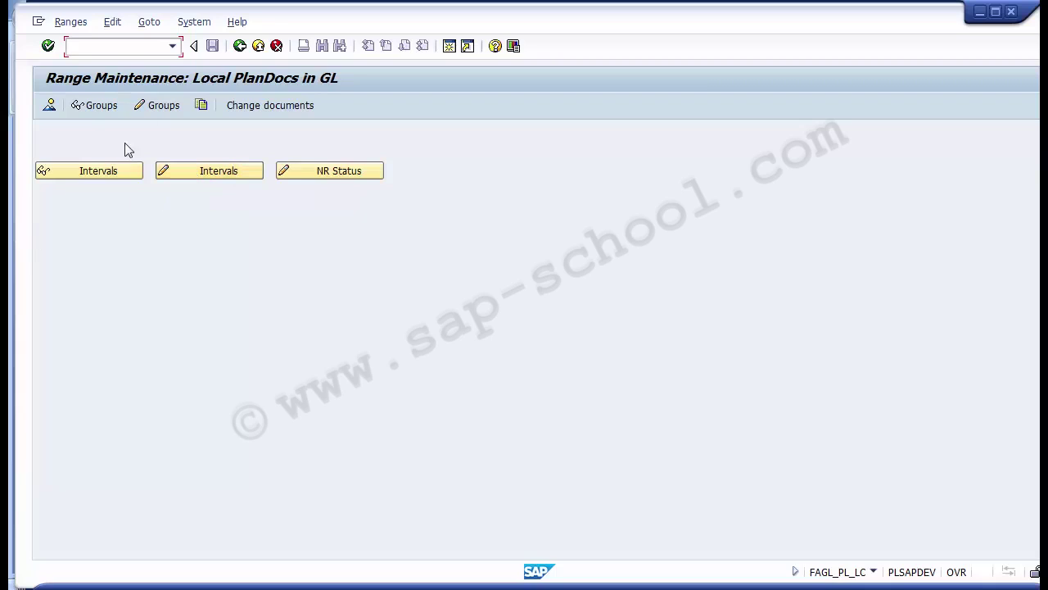
{"action": "left_click", "coordinate": [161, 120]}
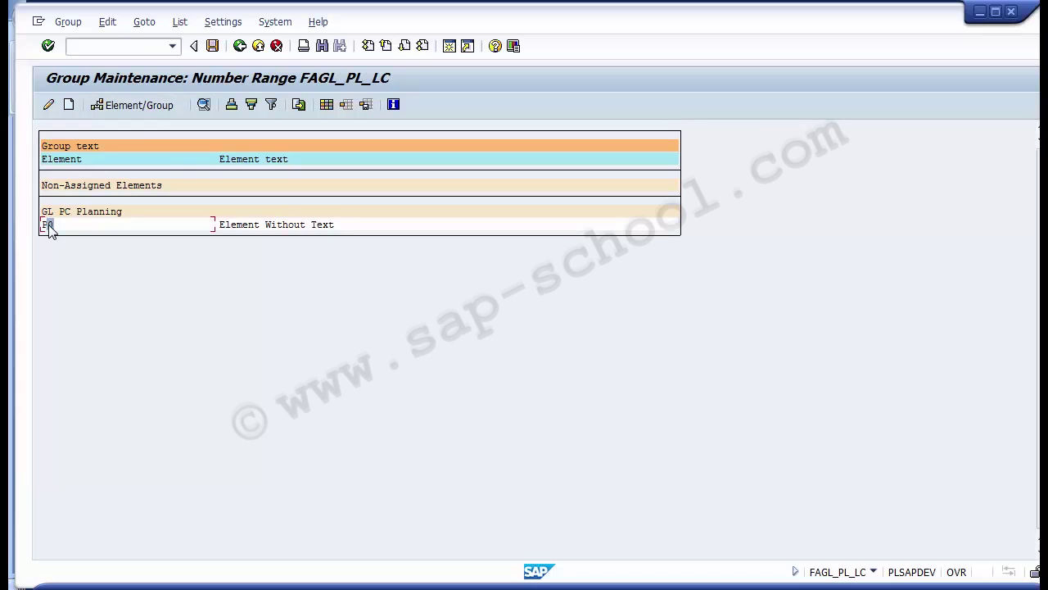
Assign element P0 to the GL PC Planning group with number range 02 and save the group changes.
{"action": "left_click", "coordinate": [117, 105]}
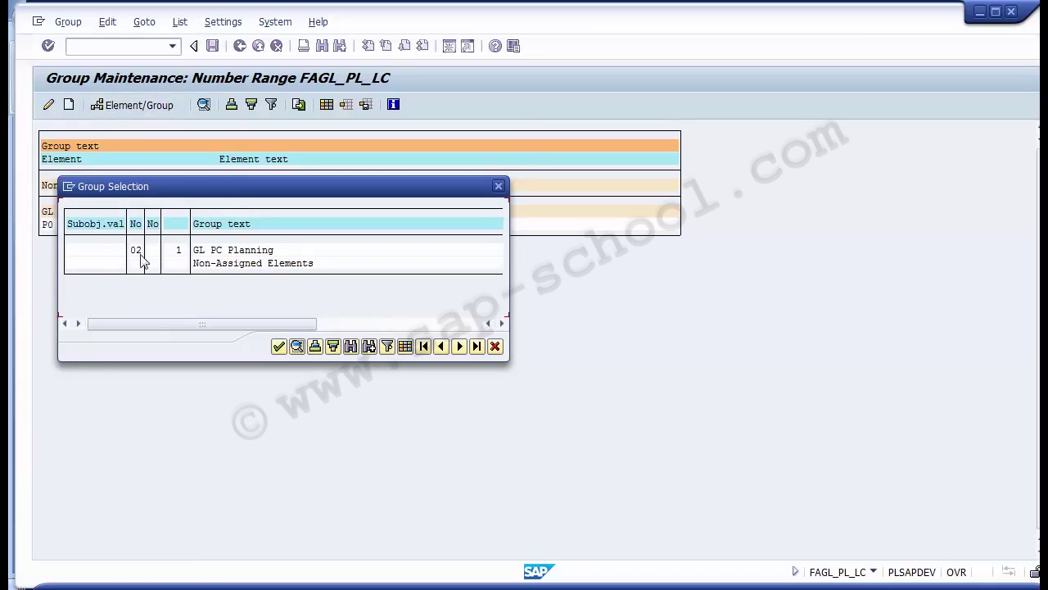
{"action": "left_click", "coordinate": [219, 251]}
{"action": "left_click", "coordinate": [136, 251]}
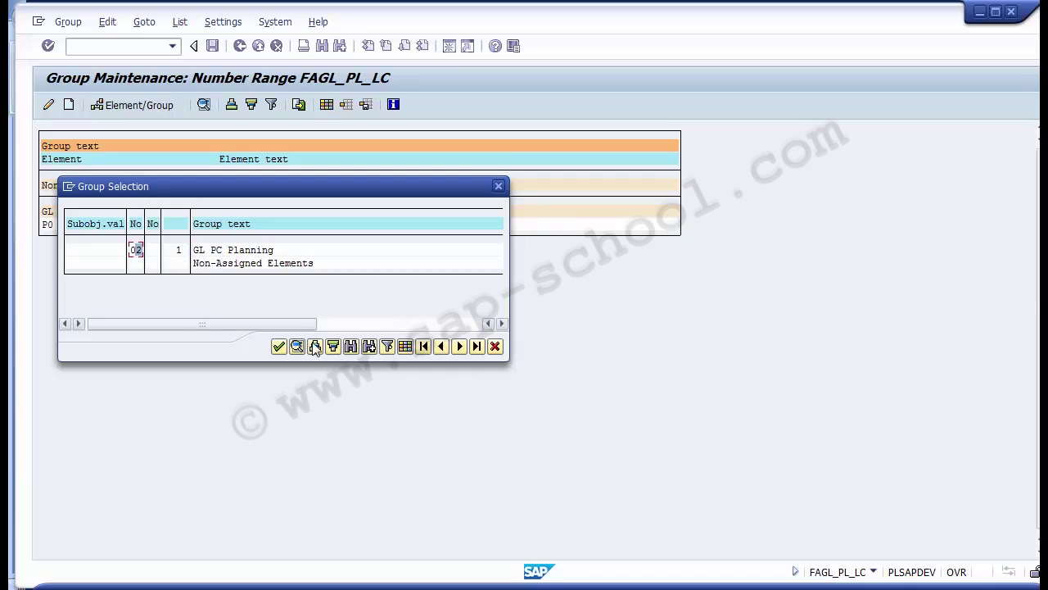
{"action": "left_click", "coordinate": [282, 348]}
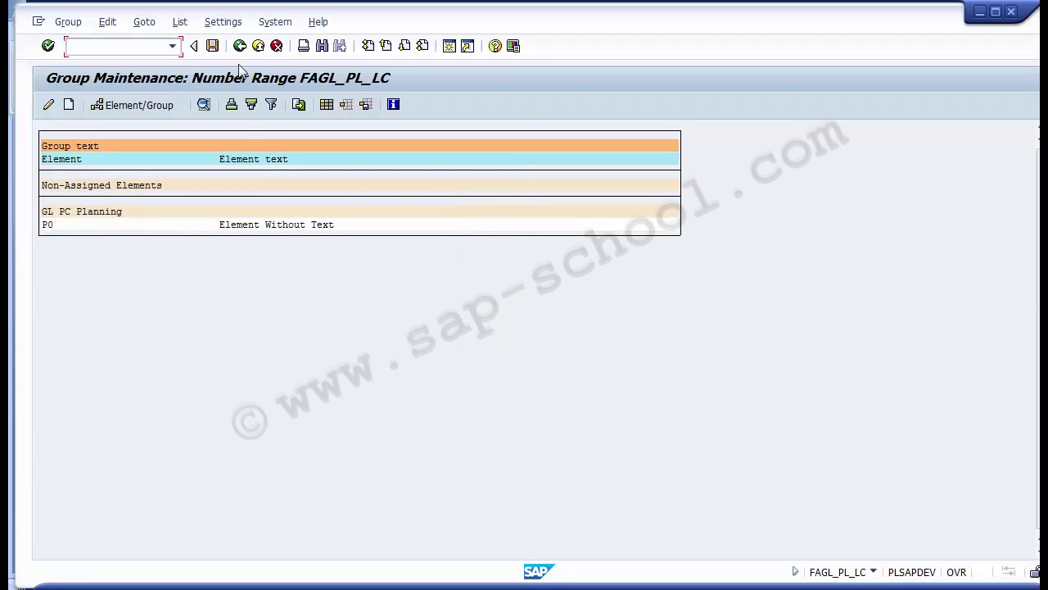
{"action": "left_click", "coordinate": [239, 48]}
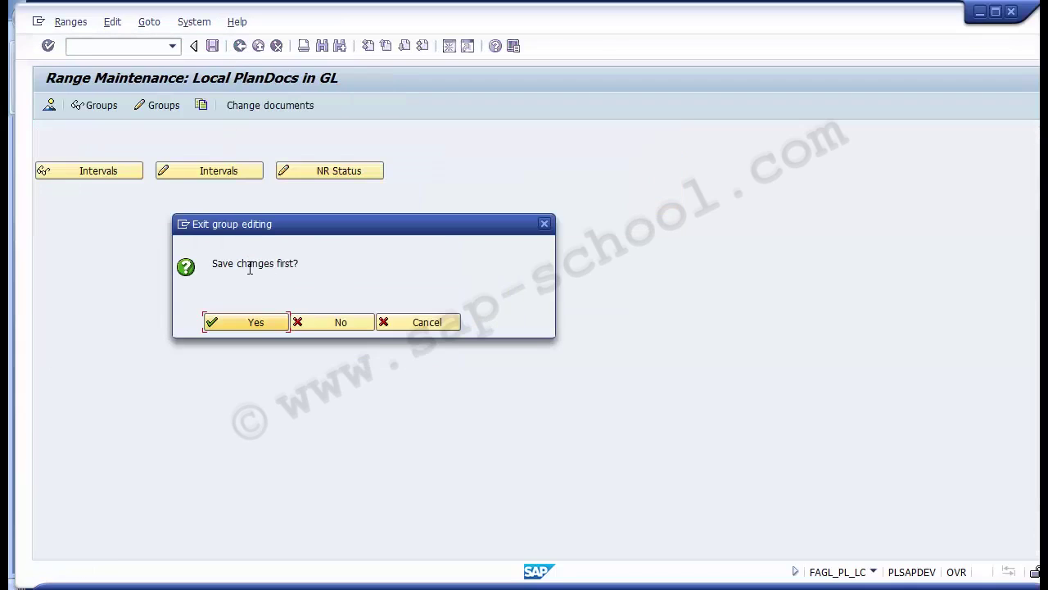
{"action": "left_click", "coordinate": [254, 328]}
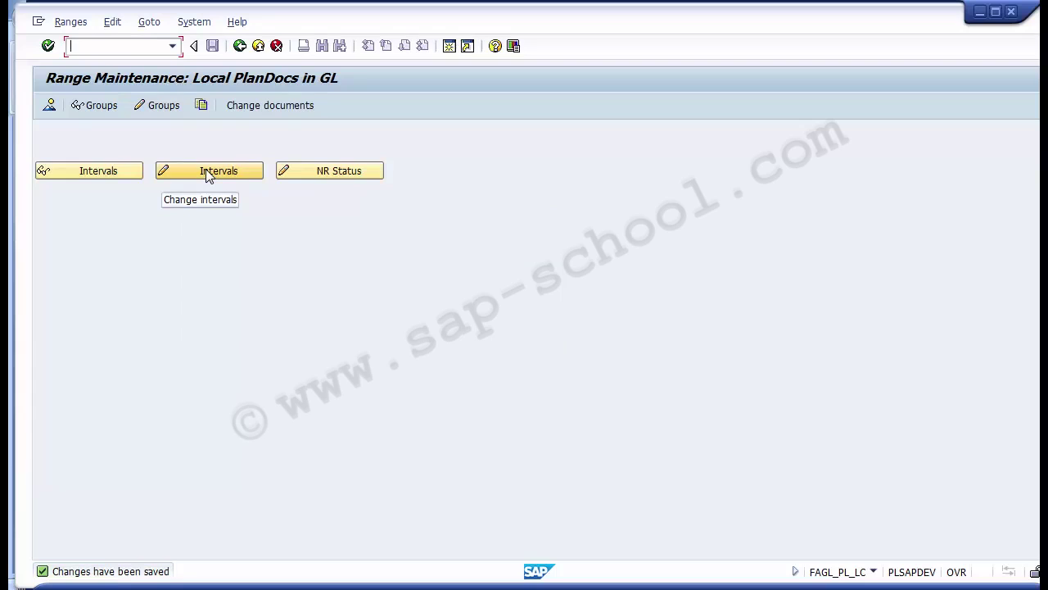
{"action": "left_click", "coordinate": [161, 104]}
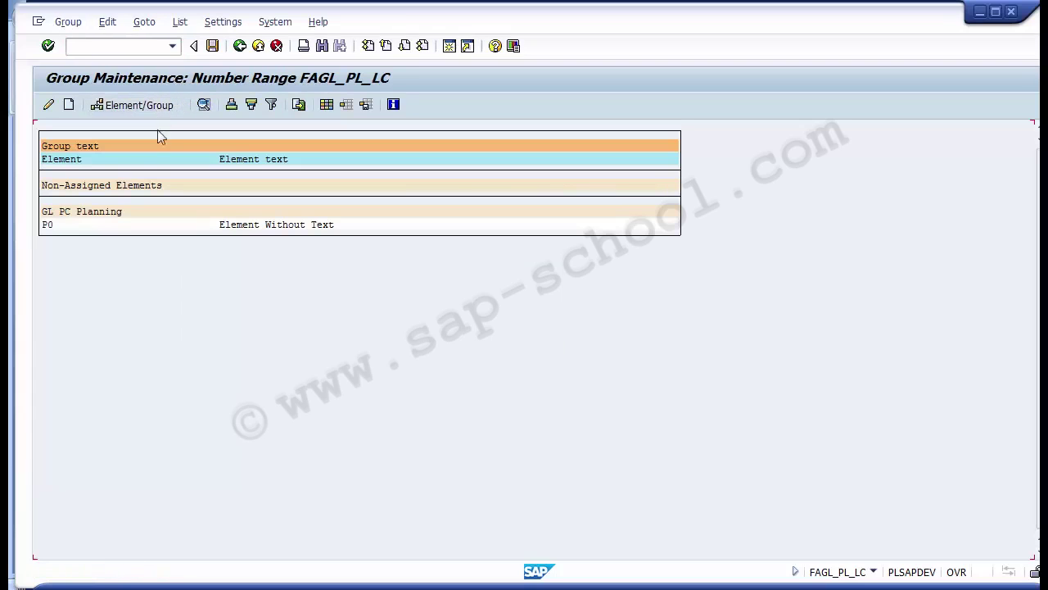
{"action": "left_click", "coordinate": [48, 225]}
{"action": "left_click", "coordinate": [179, 22]}
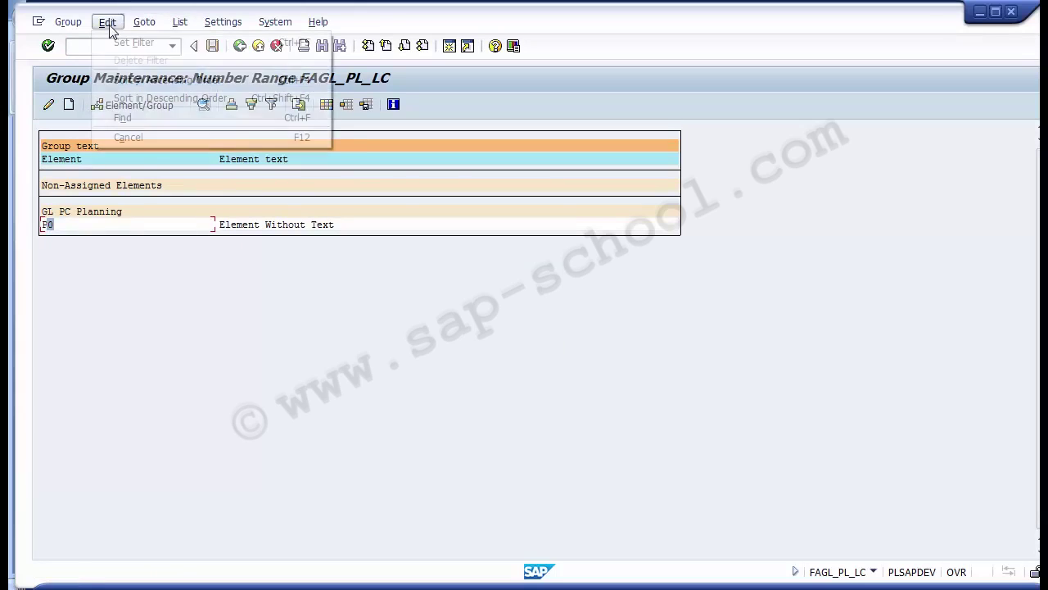
{"action": "mouse_move", "coordinate": [68, 23]}
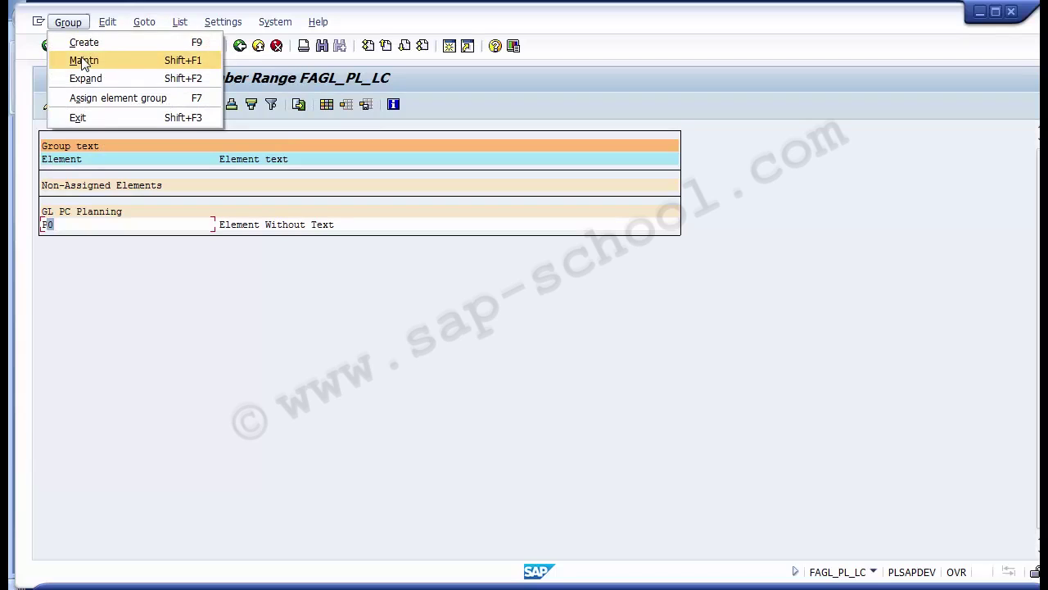
{"action": "left_click", "coordinate": [83, 61]}
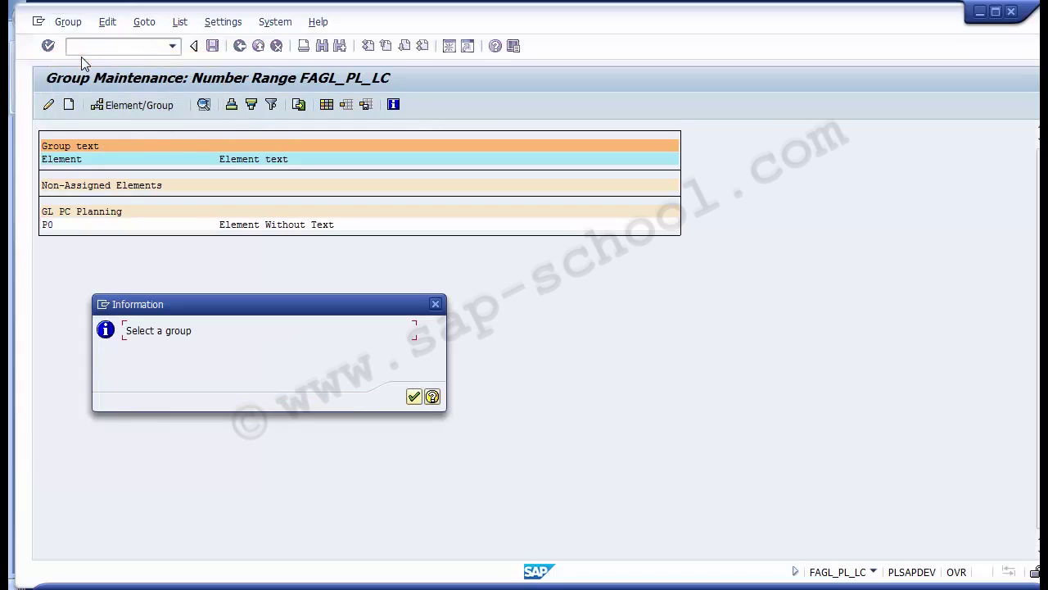
{"action": "key", "text": "Return"}
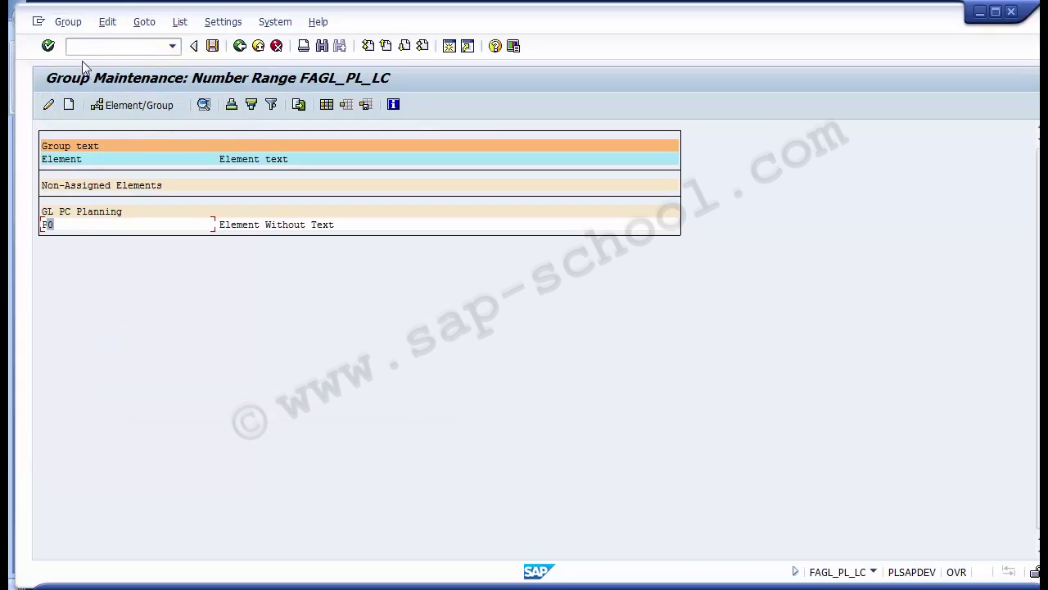
{"action": "left_click", "coordinate": [68, 211]}
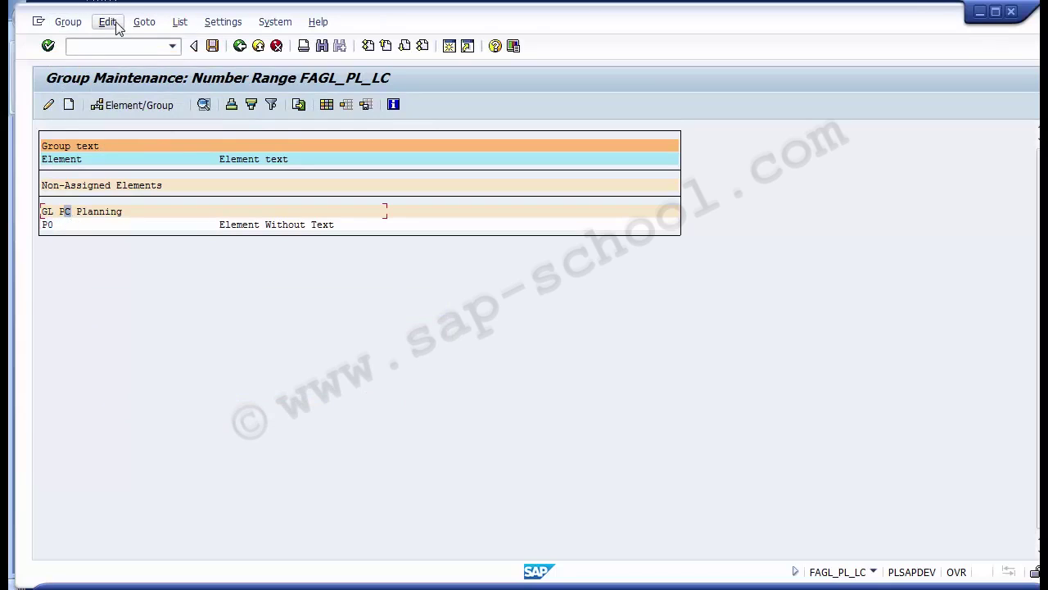
{"action": "left_click", "coordinate": [68, 25]}
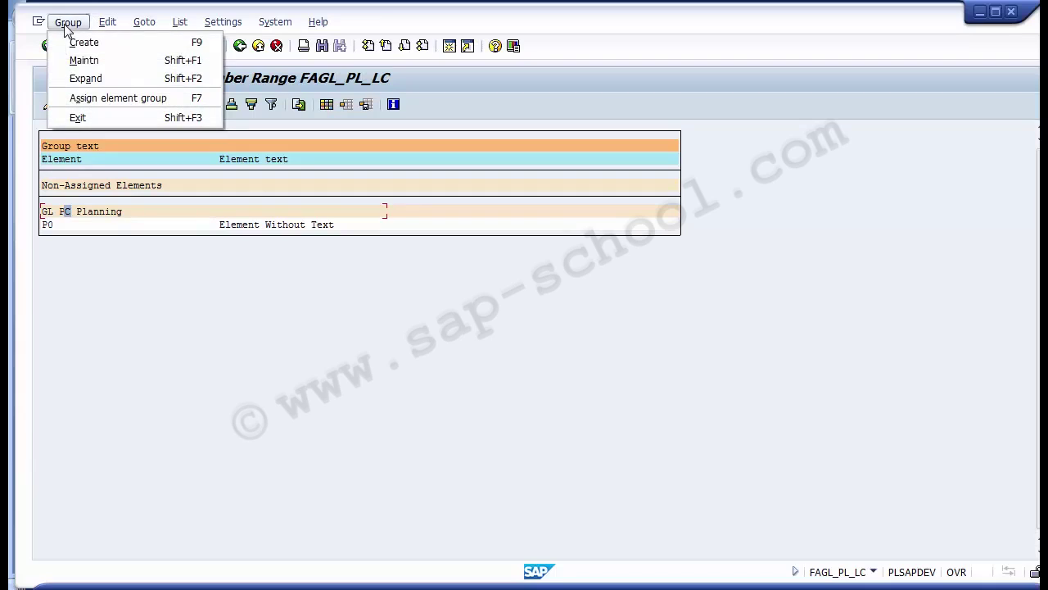
{"action": "left_click", "coordinate": [82, 60]}
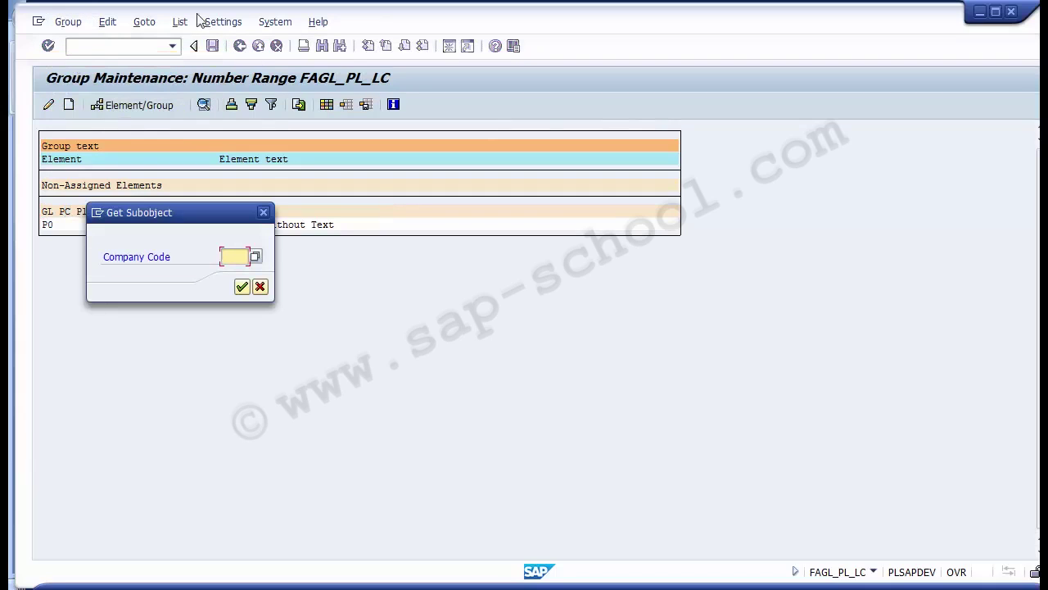
{"action": "left_click", "coordinate": [263, 212]}
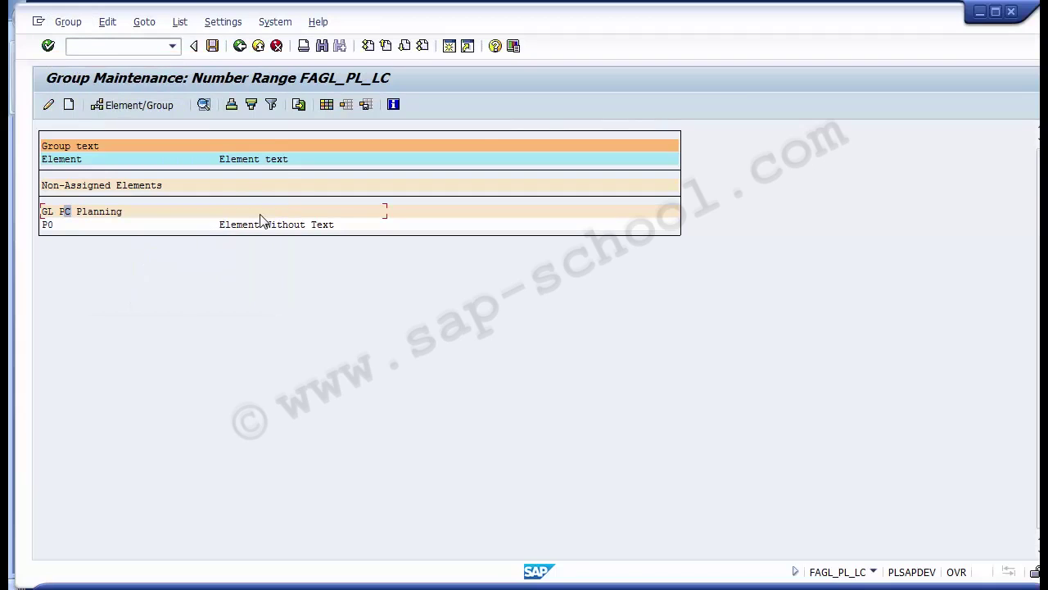
{"action": "left_click", "coordinate": [239, 45]}
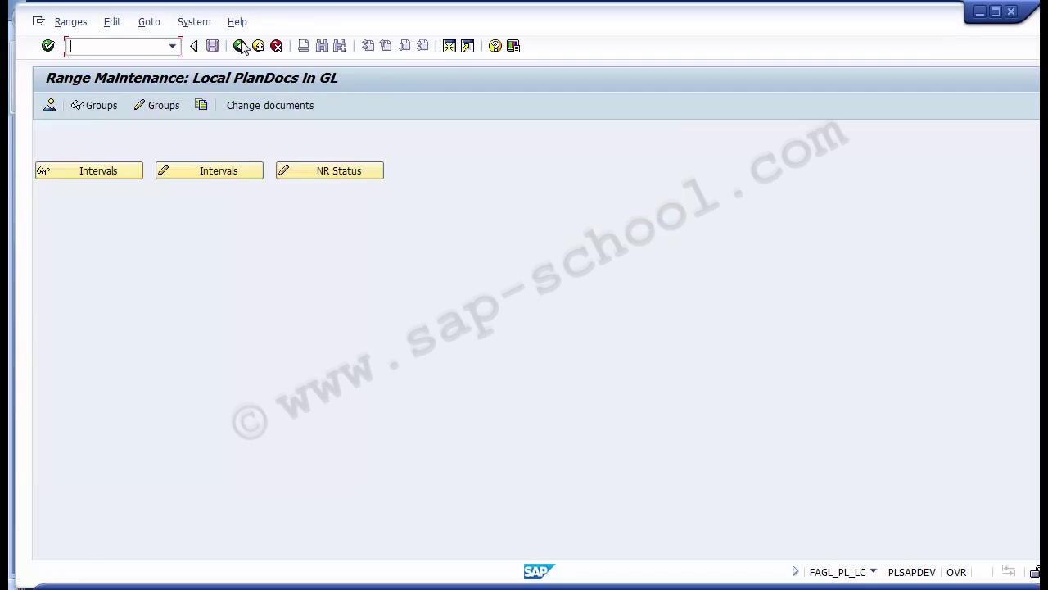
{"action": "left_click", "coordinate": [239, 45]}
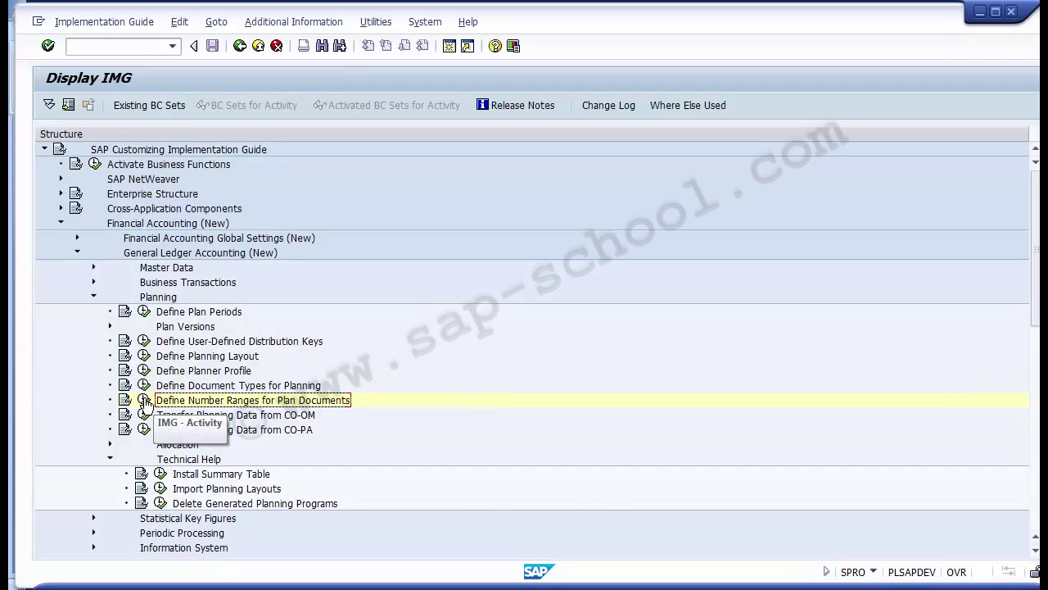
From Define Number Ranges for Plan Documents, open the GL PC Planning group's intervals for maintenance in company code 1000.
{"action": "left_click", "coordinate": [144, 401]}
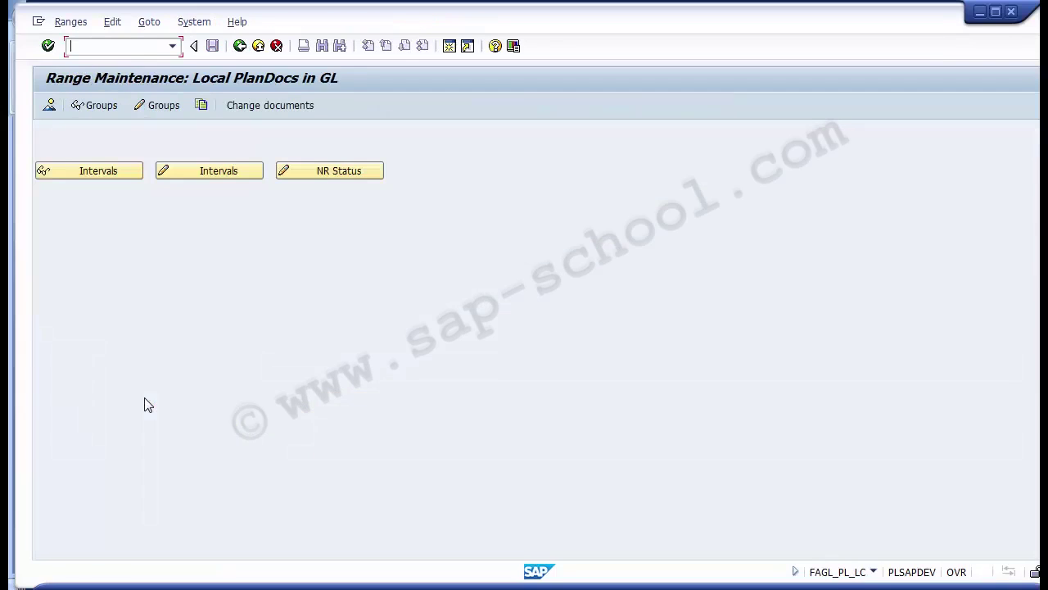
{"action": "left_click", "coordinate": [159, 110]}
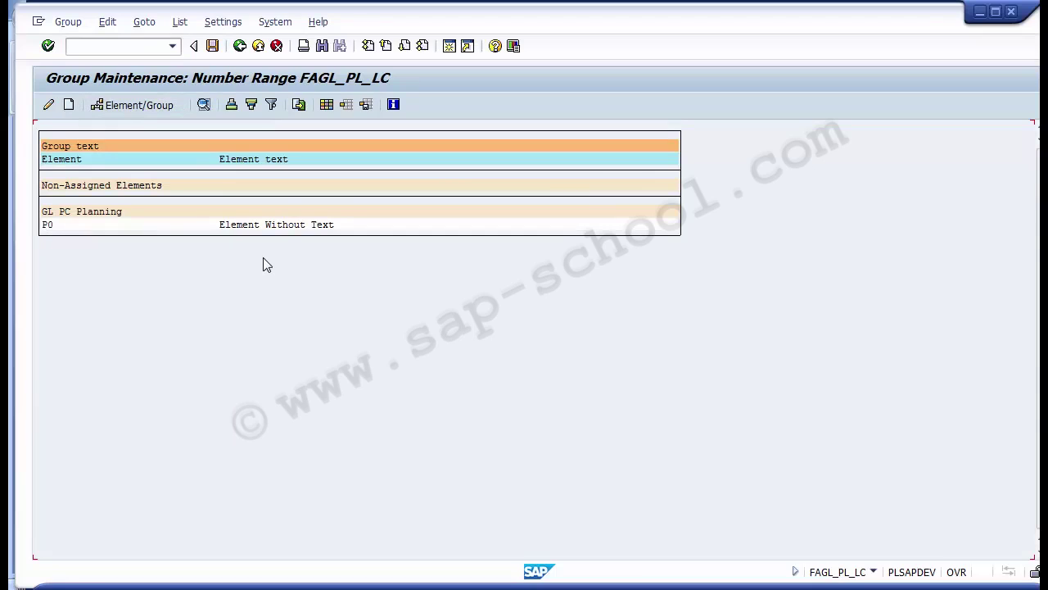
{"action": "left_click", "coordinate": [72, 215]}
{"action": "left_click", "coordinate": [83, 214]}
{"action": "left_click", "coordinate": [67, 213]}
{"action": "left_click", "coordinate": [69, 23]}
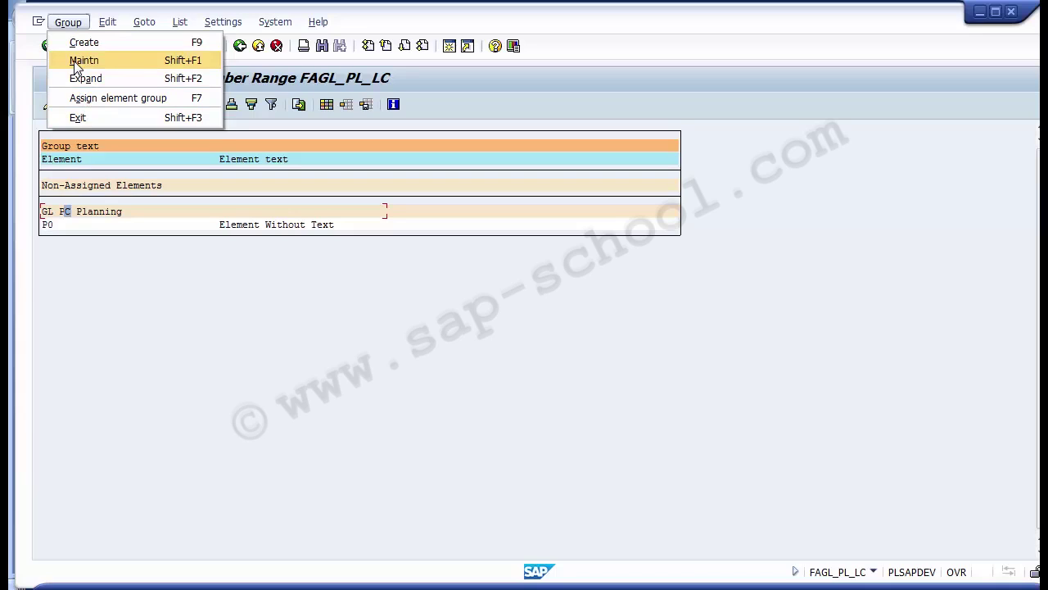
{"action": "left_click", "coordinate": [75, 62]}
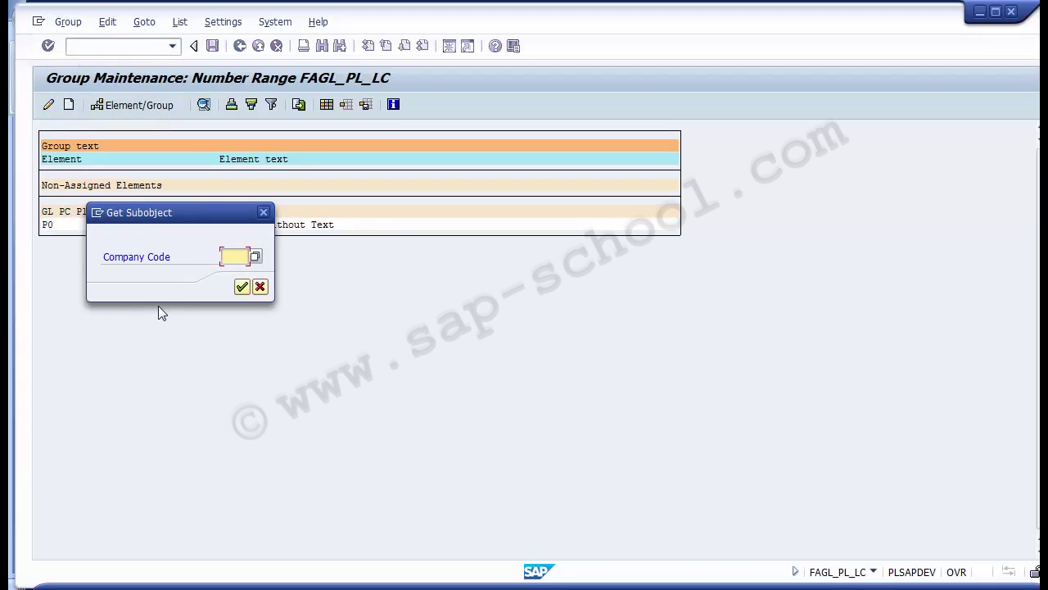
{"action": "type", "text": "10"}
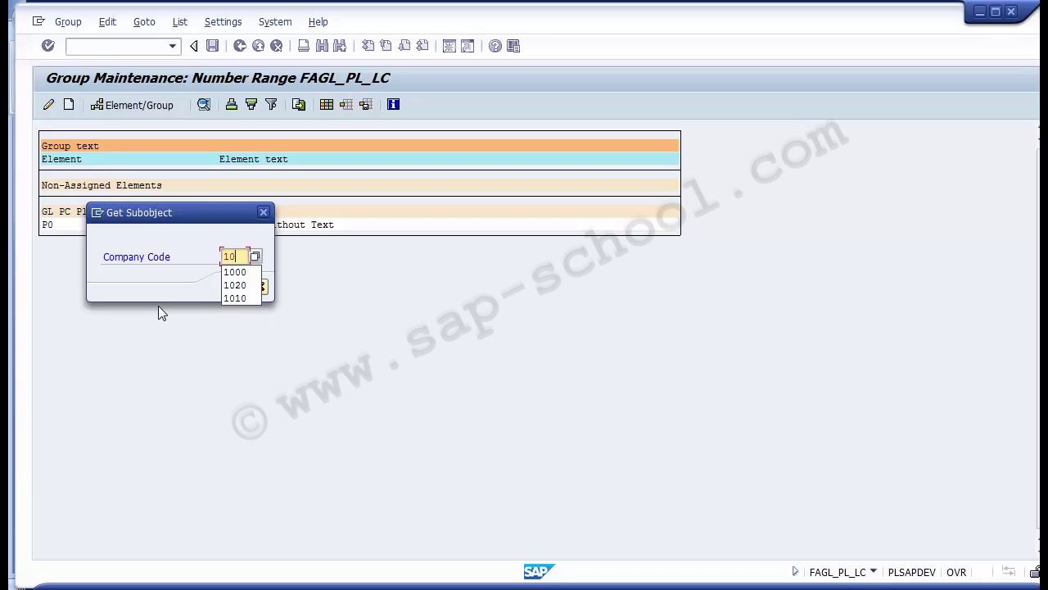
{"action": "type", "text": "00"}
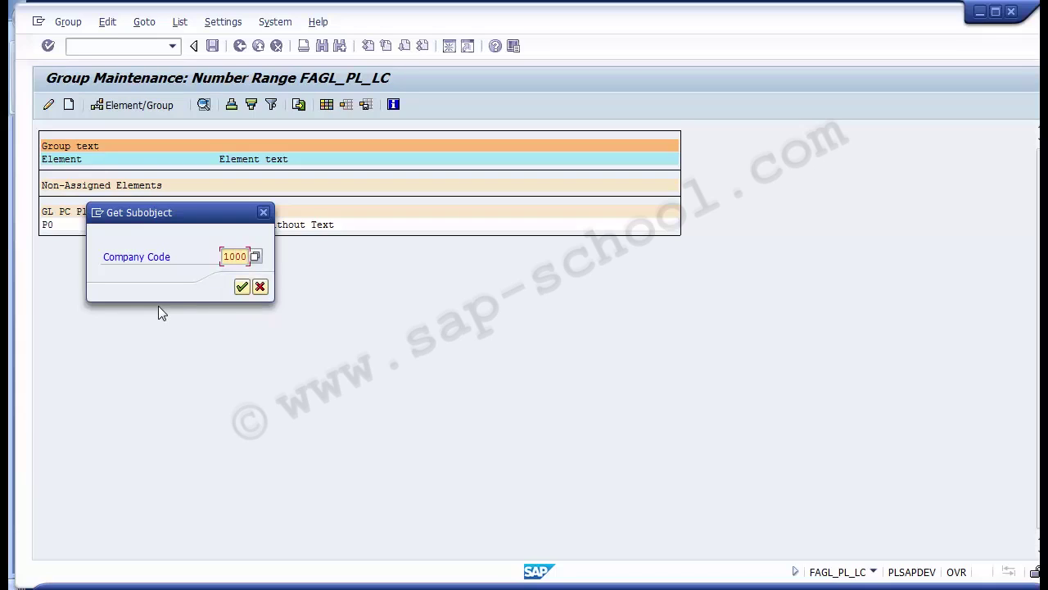
{"action": "left_click", "coordinate": [242, 287]}
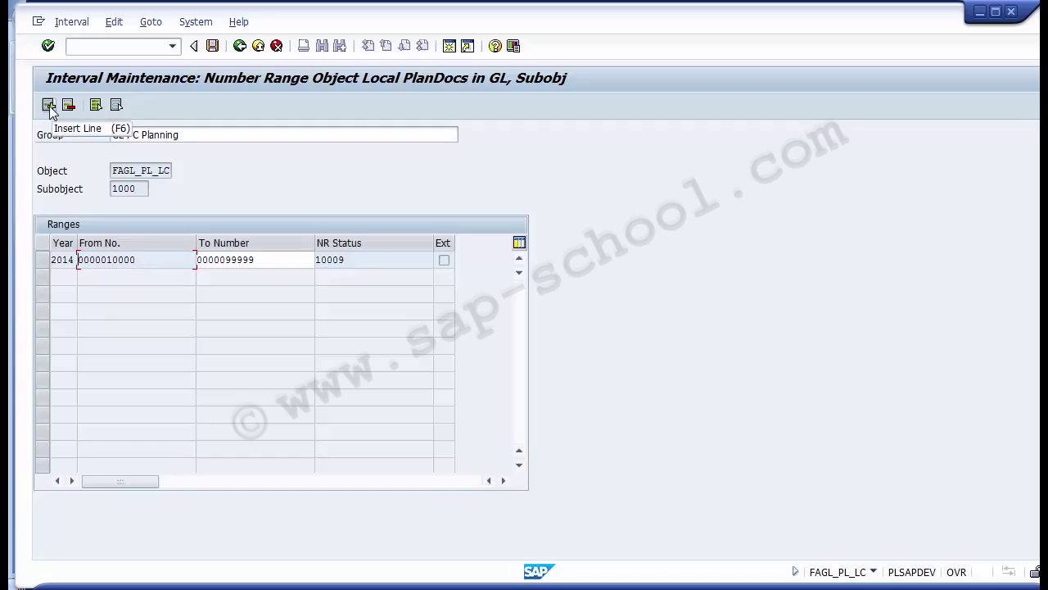
Insert a new interval line for year 2015 in the GL PC Planning number ranges.
{"action": "left_click", "coordinate": [53, 129]}
{"action": "left_click", "coordinate": [49, 106]}
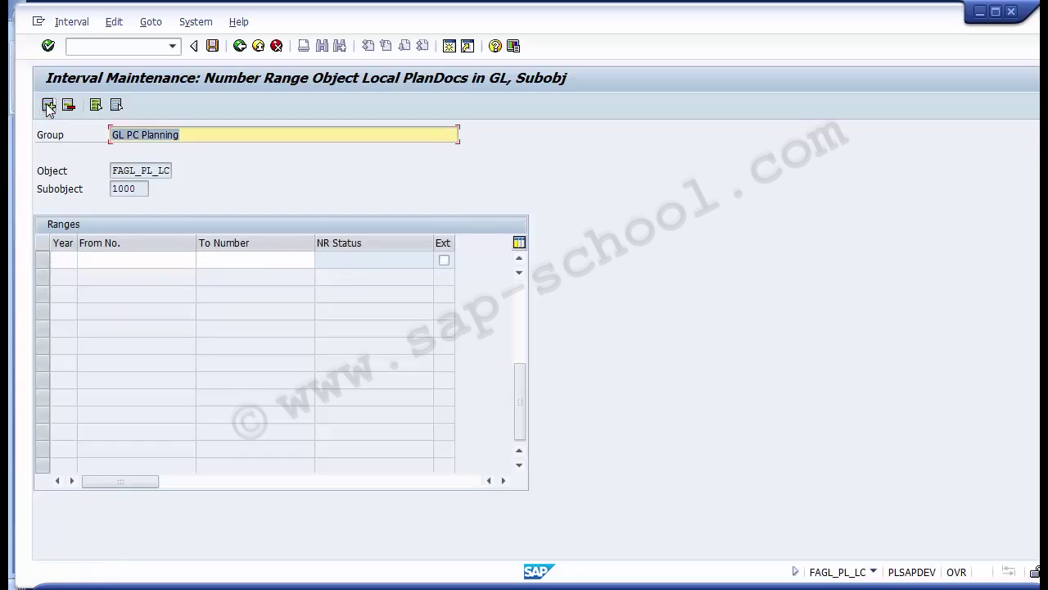
{"action": "left_click", "coordinate": [66, 260]}
{"action": "left_click", "coordinate": [80, 260]}
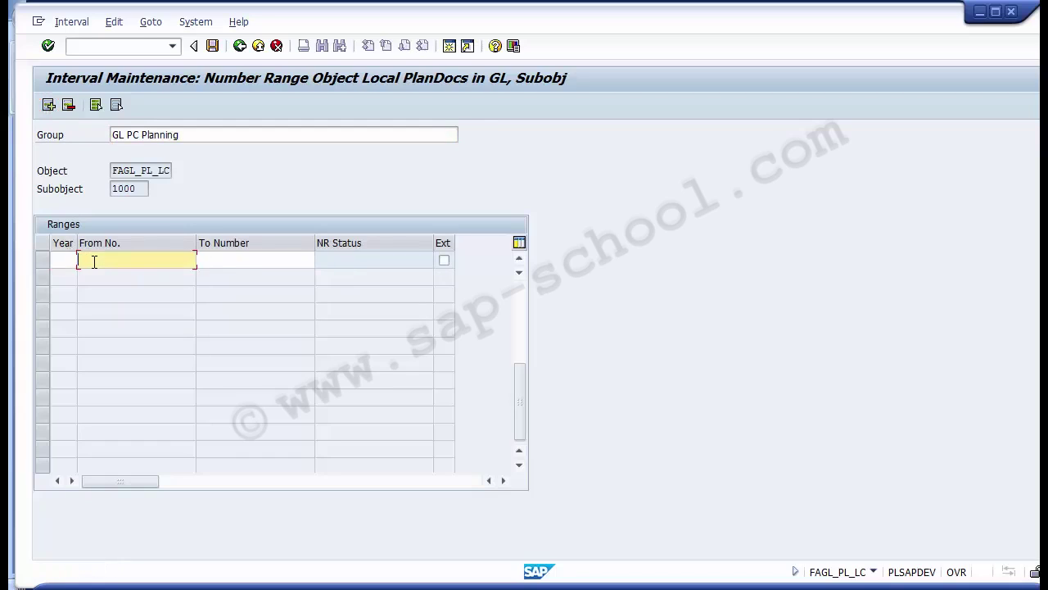
{"action": "left_click", "coordinate": [201, 259]}
{"action": "left_click", "coordinate": [148, 258]}
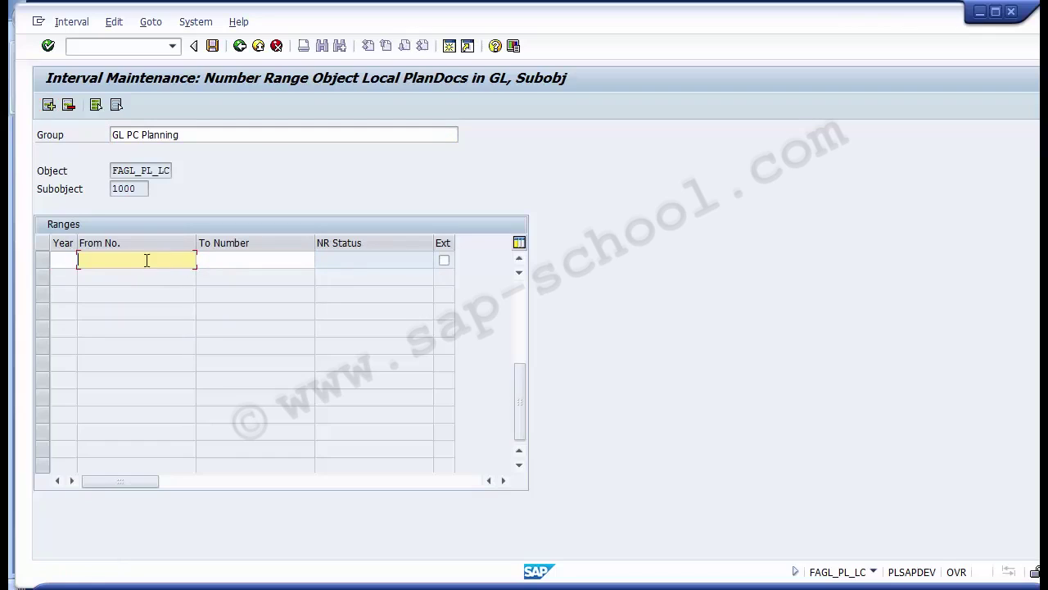
{"action": "left_click", "coordinate": [61, 260]}
{"action": "type", "text": "2015"}
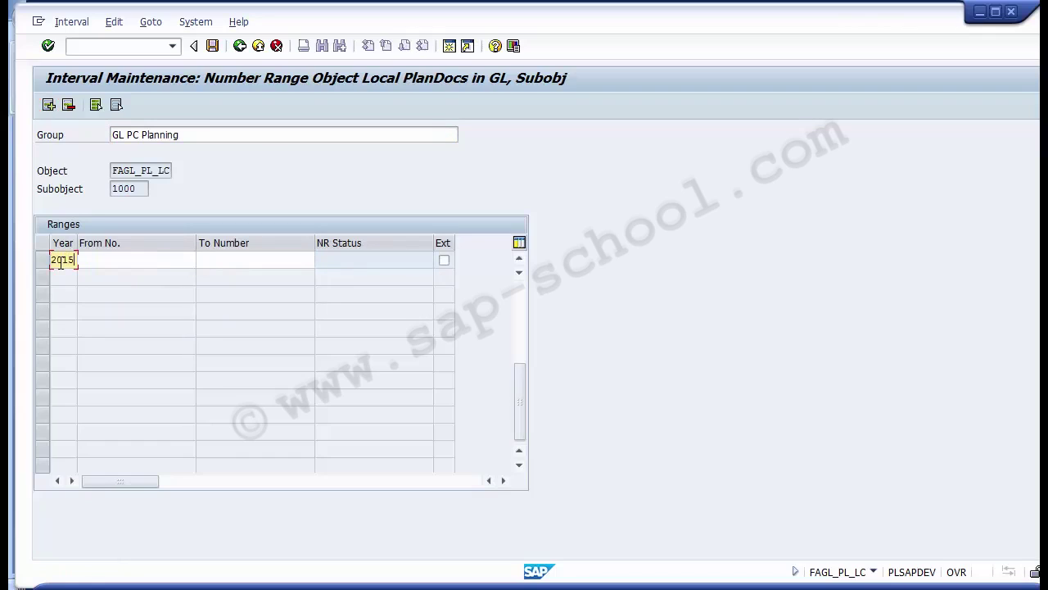
Set the 2015 interval from number 1000000 to 100999999 and save it, acknowledging the number range transport notice.
{"action": "key", "text": "Tab"}
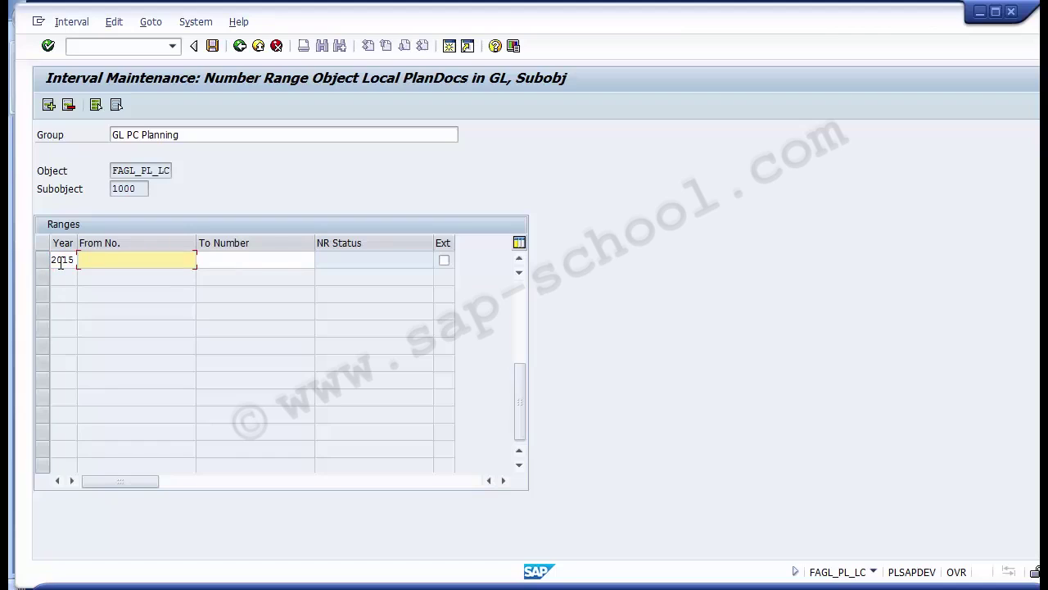
{"action": "type", "text": "1000000"}
{"action": "key", "text": "Tab"}
{"action": "type", "text": "100"}
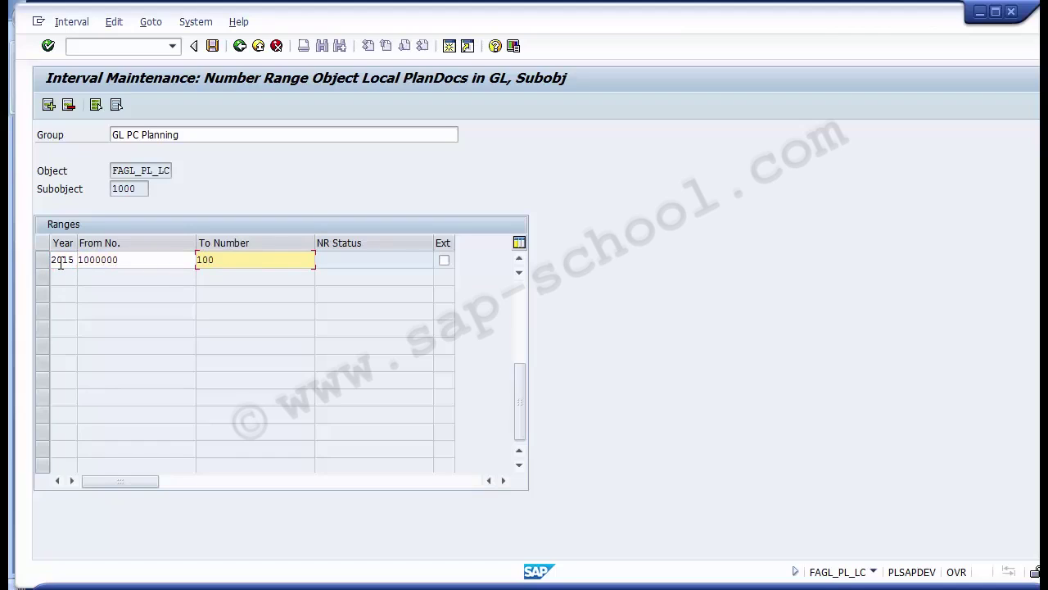
{"action": "type", "text": "999999"}
{"action": "left_click", "coordinate": [129, 260]}
{"action": "left_click", "coordinate": [252, 259]}
{"action": "left_click", "coordinate": [189, 259]}
{"action": "left_click", "coordinate": [199, 258]}
{"action": "left_click", "coordinate": [178, 257]}
{"action": "left_click", "coordinate": [217, 259]}
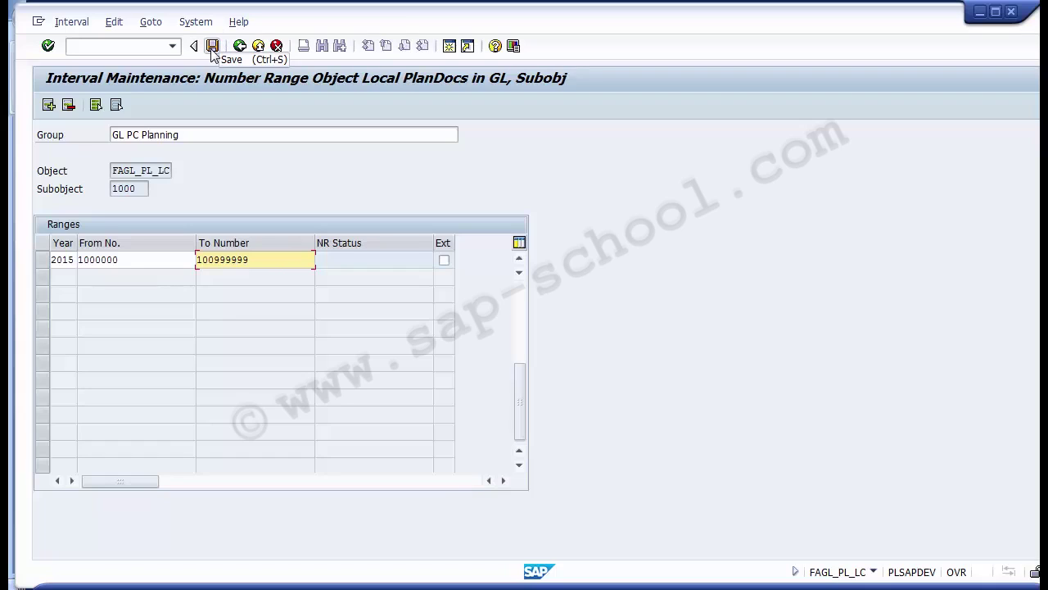
{"action": "left_click", "coordinate": [212, 47]}
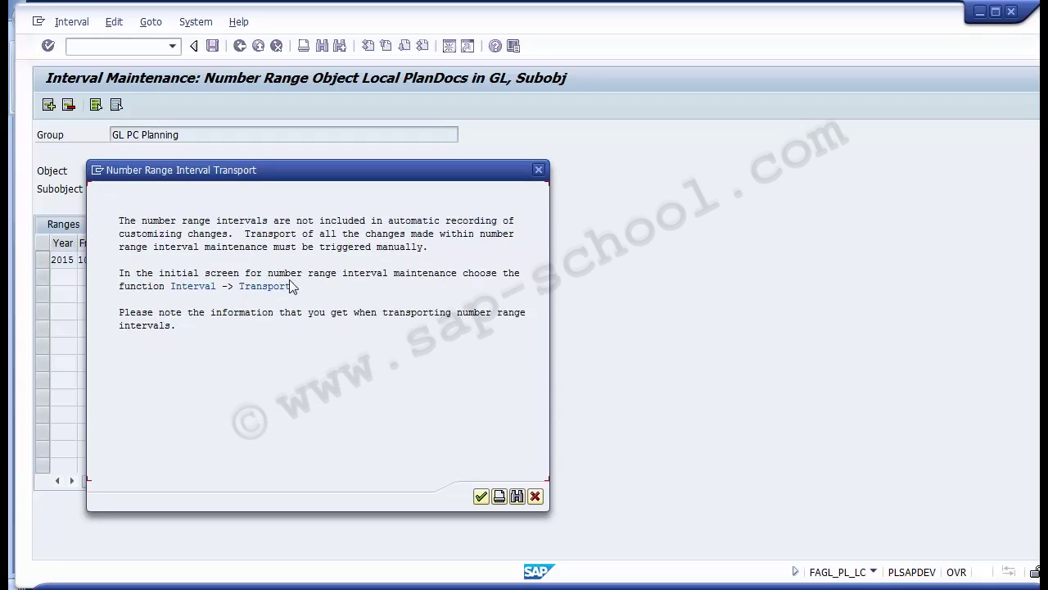
{"action": "left_click", "coordinate": [481, 497]}
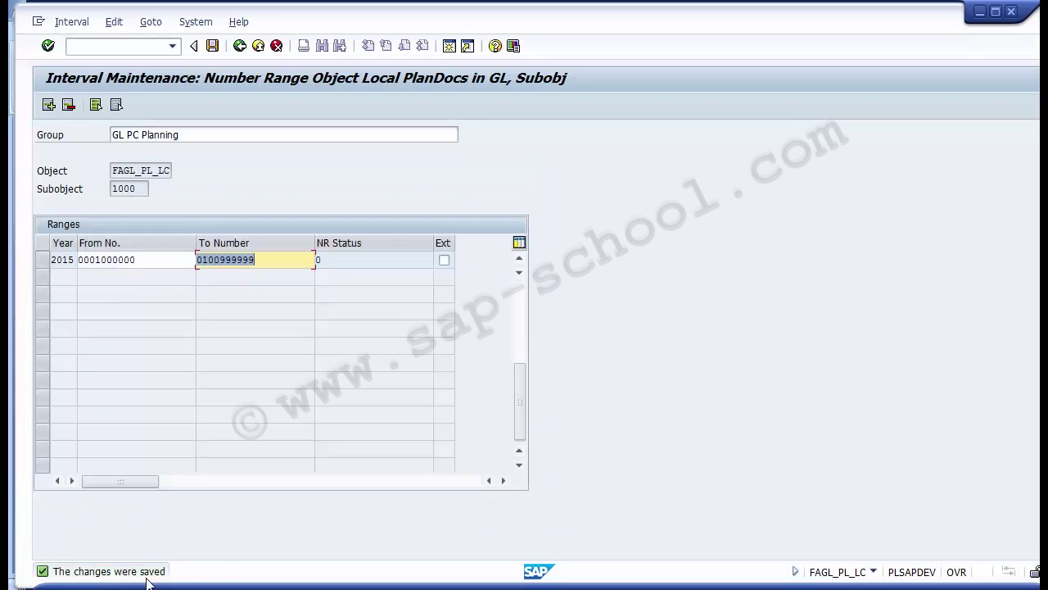
Leave the interval maintenance and exit the number range maintenance for local plan documents.
{"action": "left_click", "coordinate": [240, 46]}
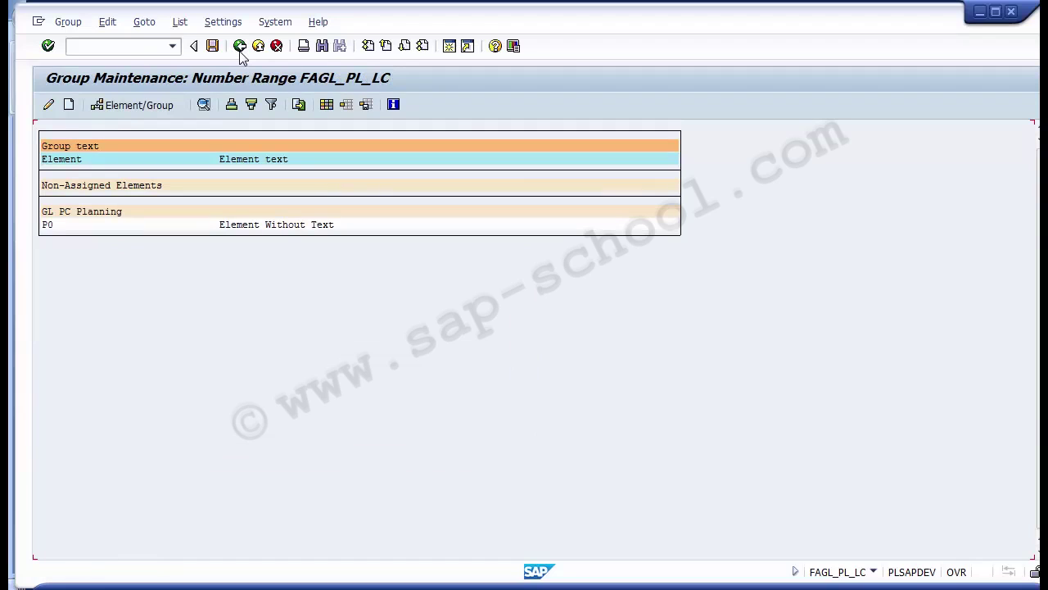
{"action": "left_click", "coordinate": [240, 47]}
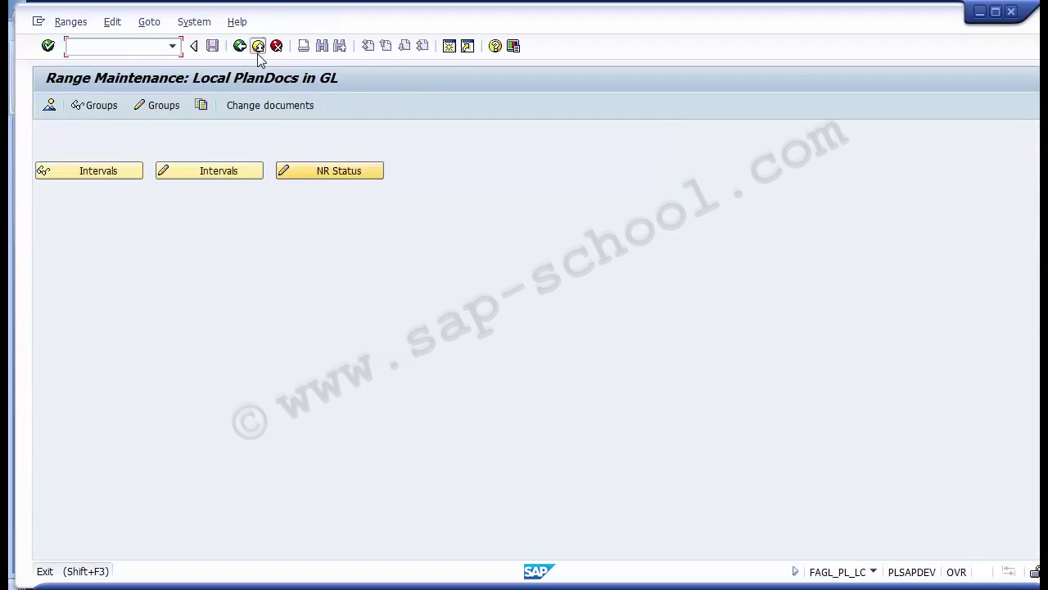
{"action": "left_click", "coordinate": [258, 46]}
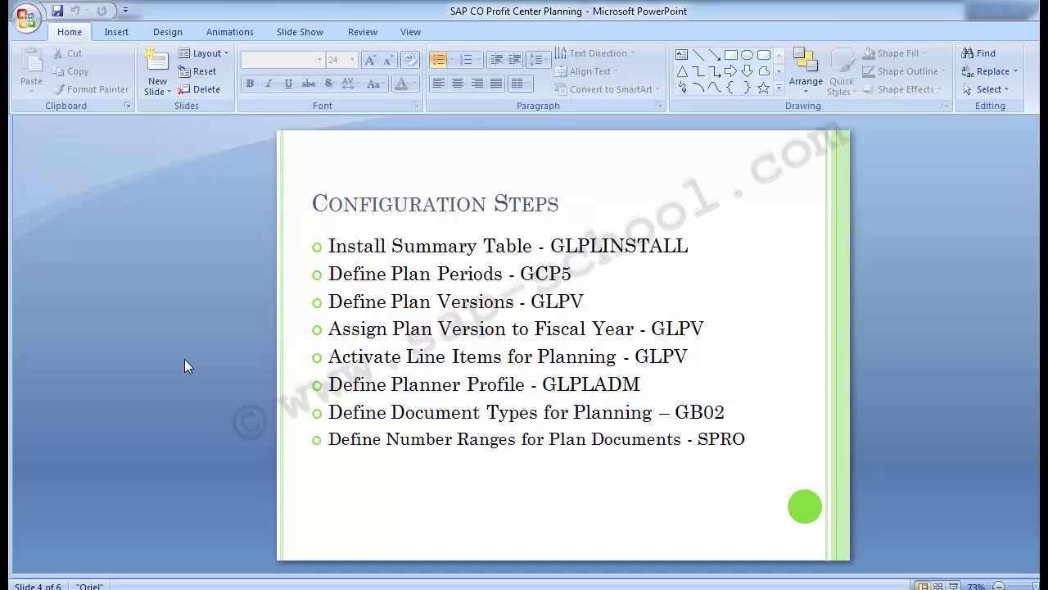
Advance the PowerPoint presentation to the Unit Testing slide and review the transaction for entering planned values.
{"action": "key", "text": "Page_Down"}
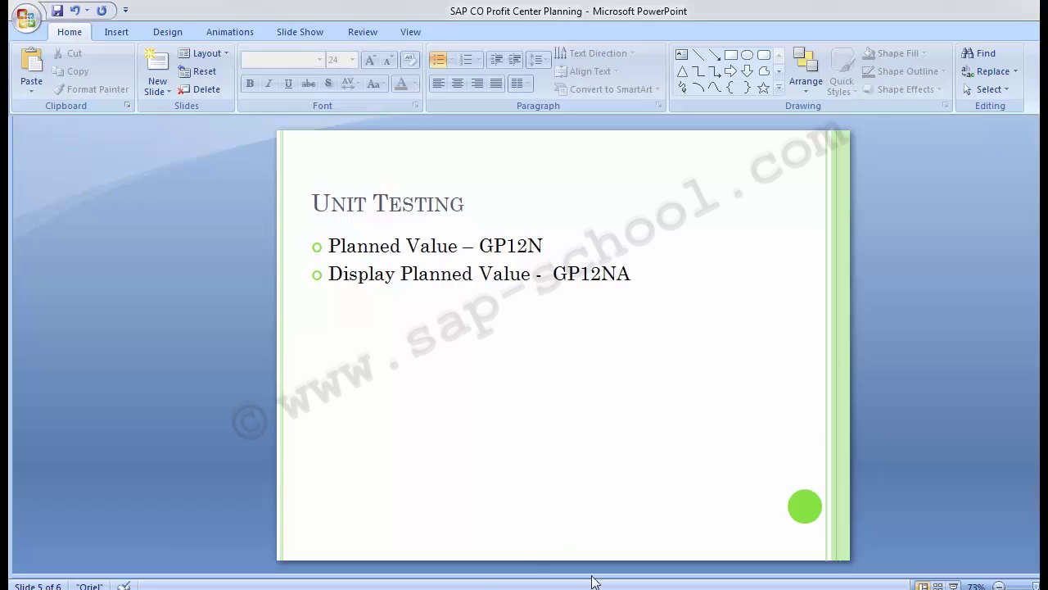
{"action": "left_click", "coordinate": [333, 244]}
{"action": "left_click_drag", "start_coordinate": [343, 246], "coordinate": [543, 245]}
{"action": "left_click", "coordinate": [479, 246]}
{"action": "left_click", "coordinate": [241, 290]}
Switch back to SAP and open transaction GP12N for entering planned values.
{"action": "key", "text": "alt+Tab"}
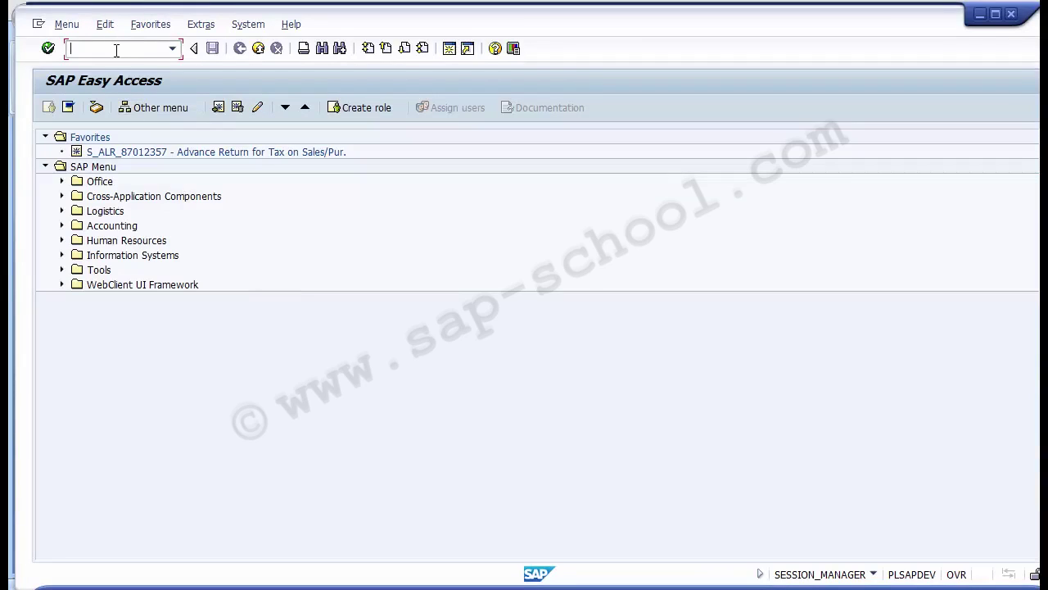
{"action": "type", "text": "GP12N"}
{"action": "key", "text": "Return"}
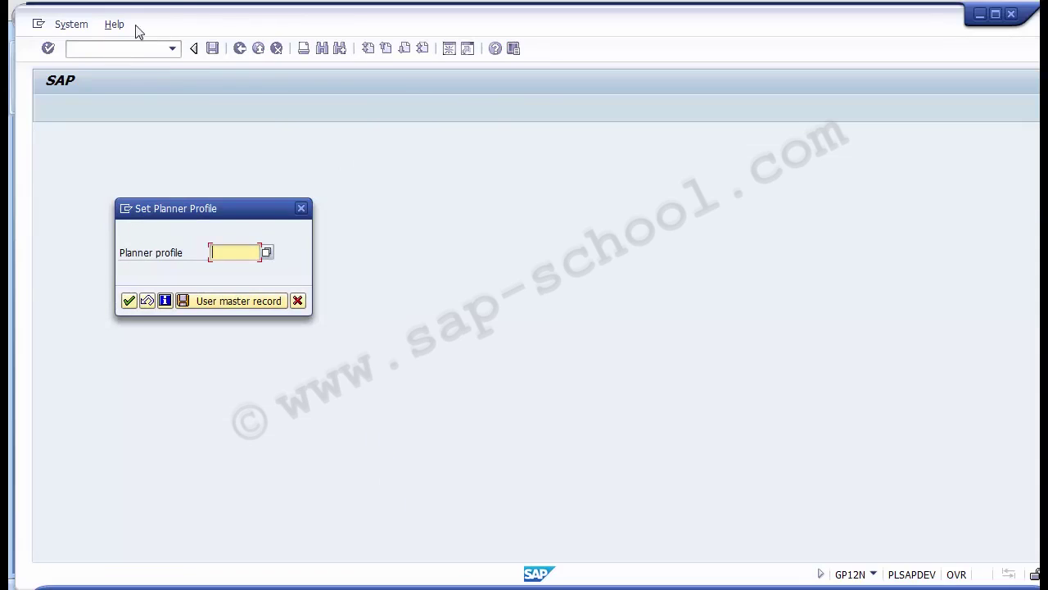
Look up the available planner profiles, choose YSAPFAGL, and confirm it as the planner profile.
{"action": "left_click", "coordinate": [267, 253]}
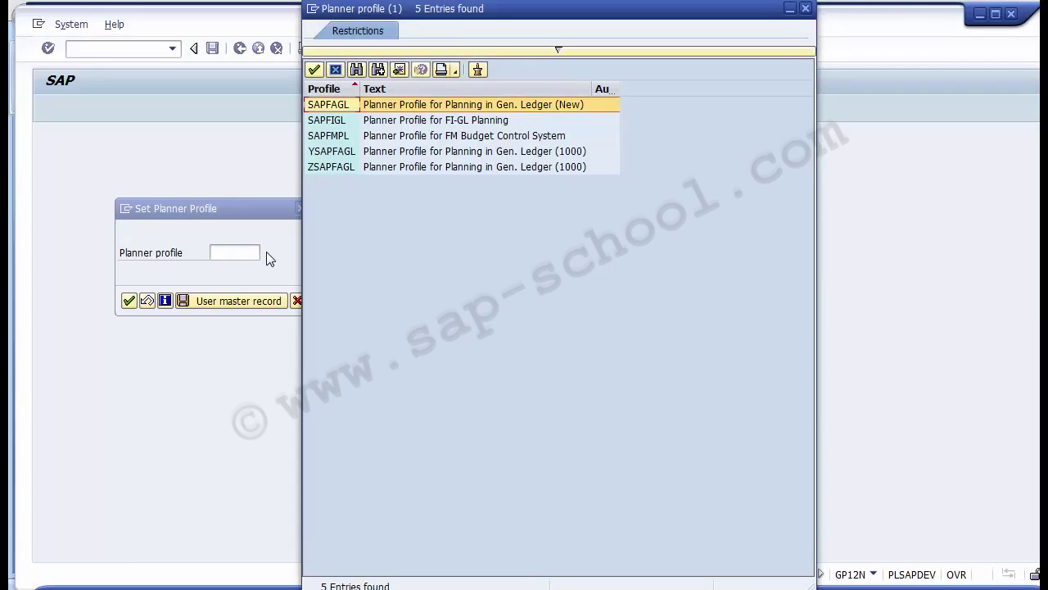
{"action": "left_click", "coordinate": [327, 89]}
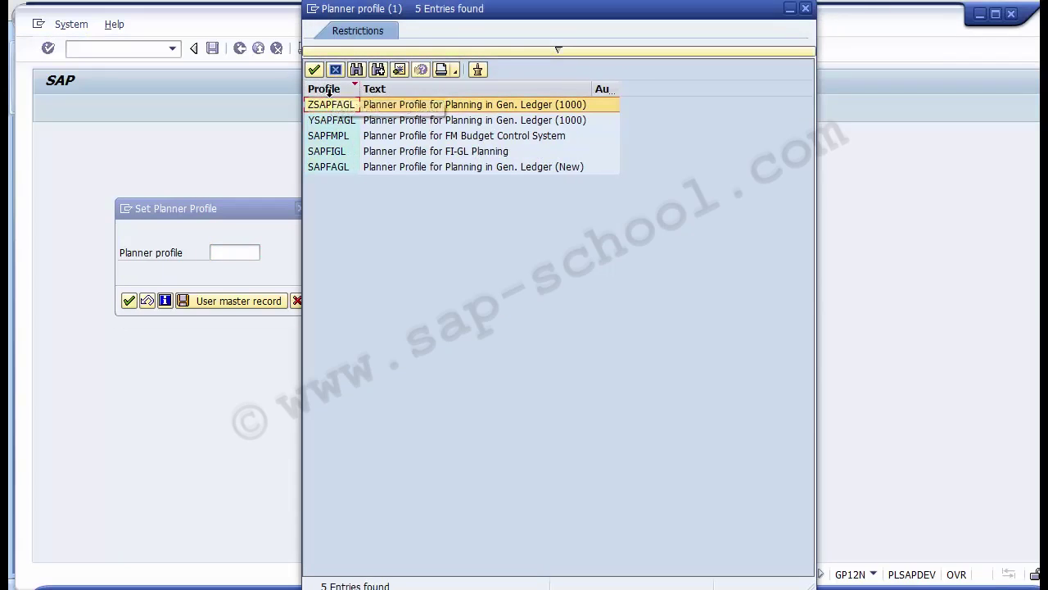
{"action": "left_click", "coordinate": [329, 90]}
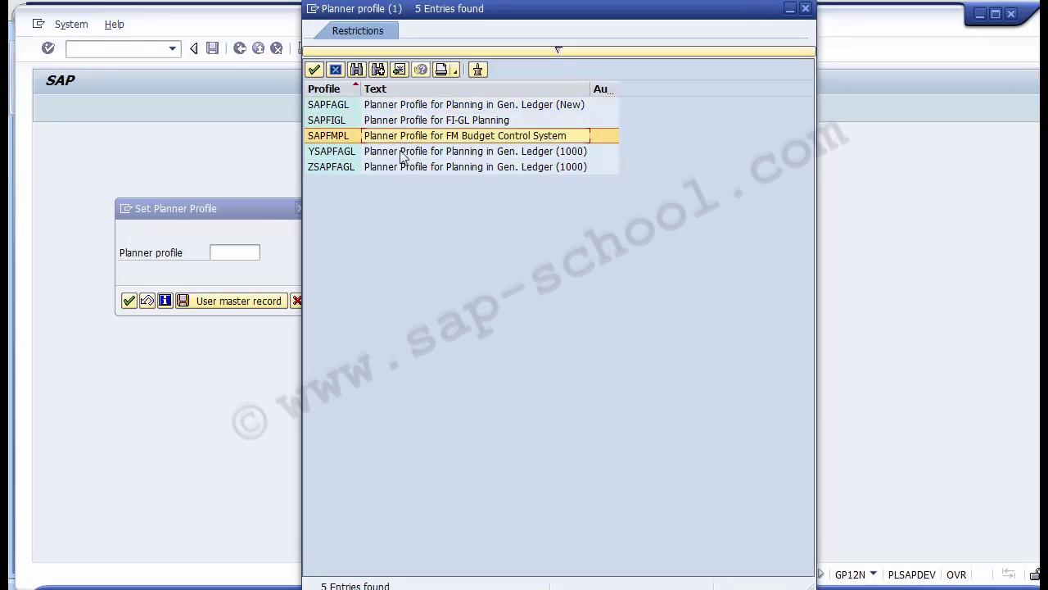
{"action": "left_click", "coordinate": [327, 157]}
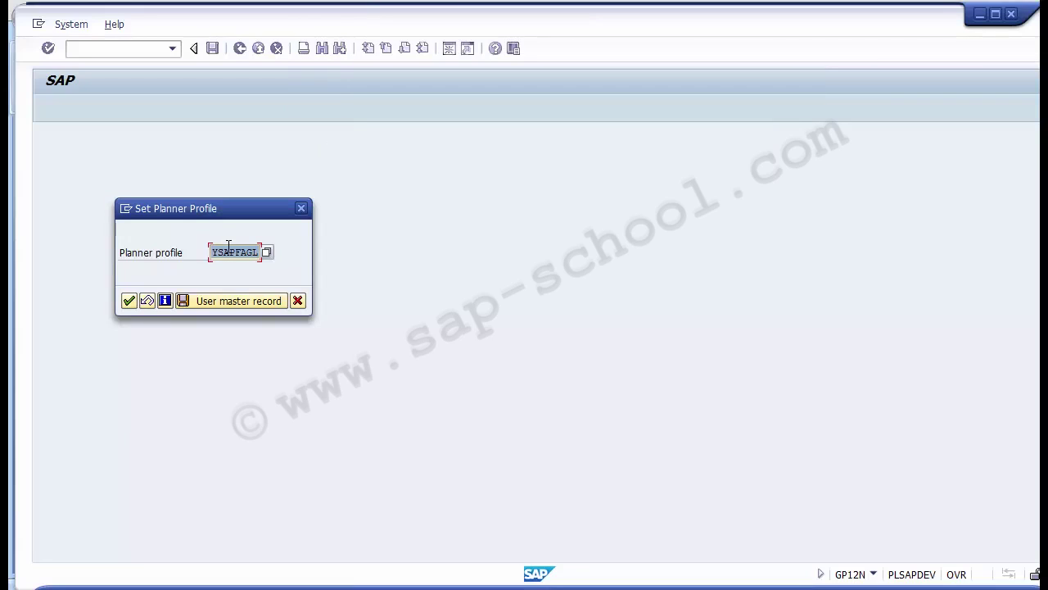
{"action": "left_click", "coordinate": [128, 302]}
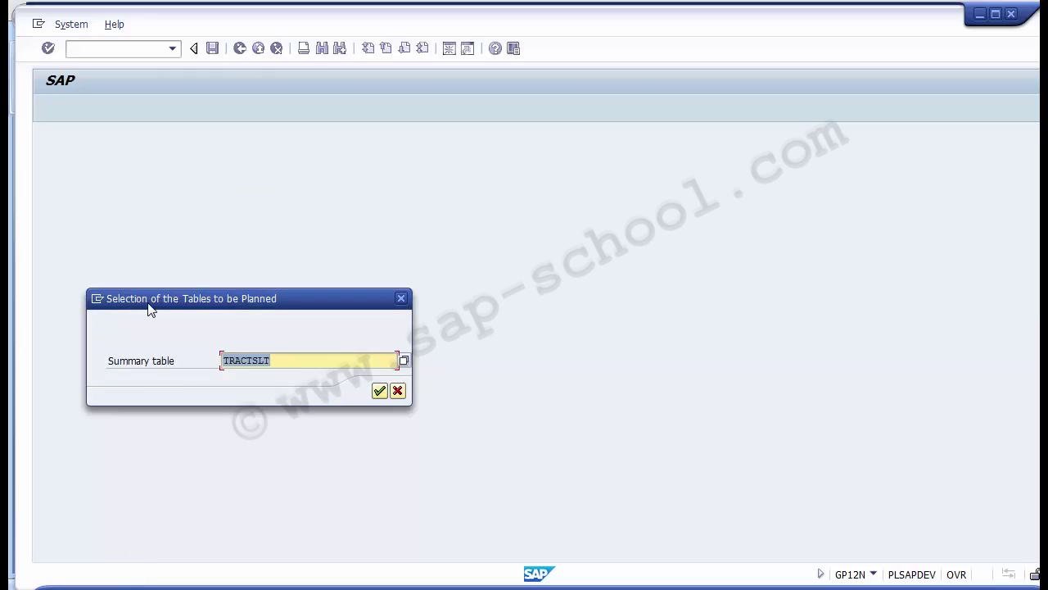
Move the table selection dialog up and replace its summary table with FAGLFLEXT.
{"action": "left_click_drag", "start_coordinate": [131, 306], "coordinate": [202, 228]}
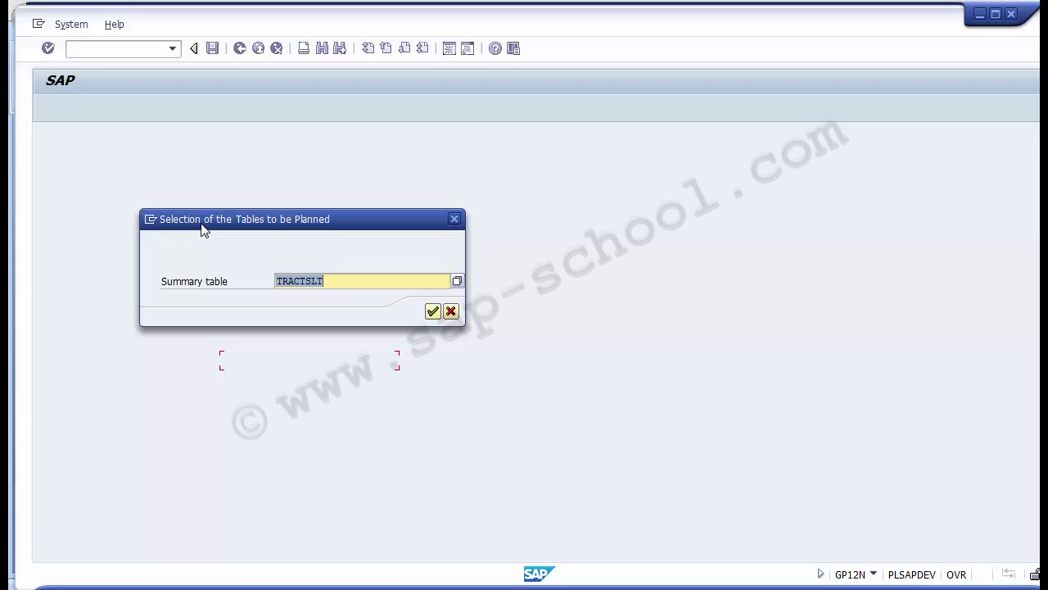
{"action": "key", "text": "BackSpace"}
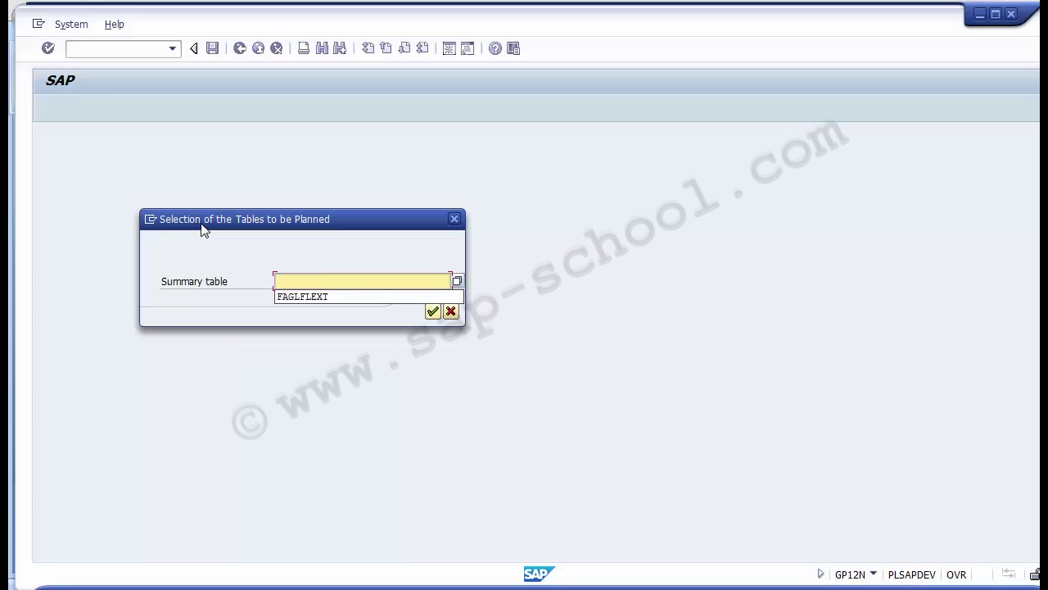
{"action": "key", "text": "Down"}
{"action": "key", "text": "Return"}
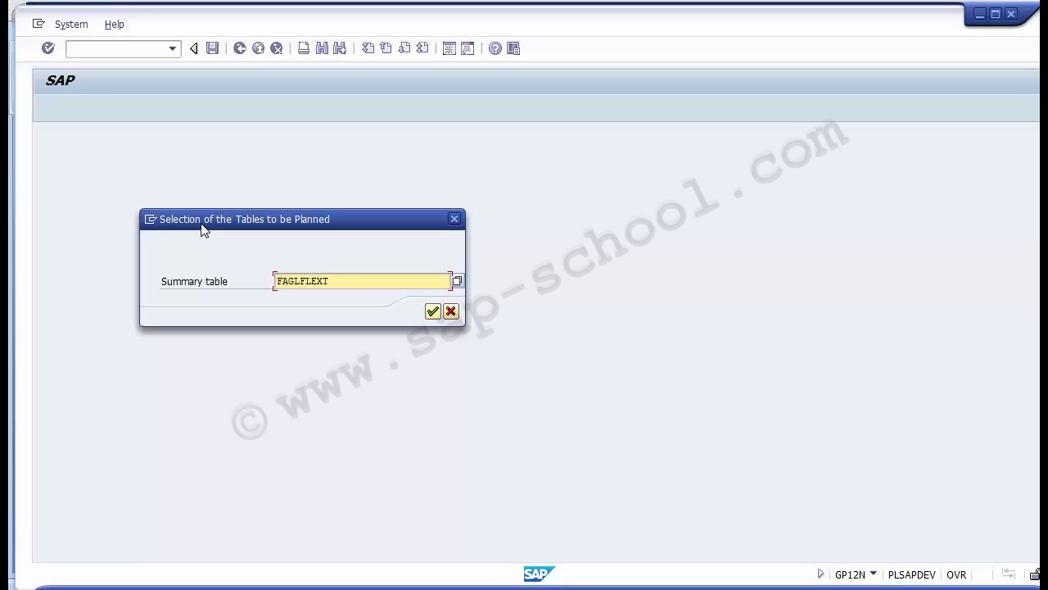
{"action": "left_click_drag", "start_coordinate": [345, 278], "coordinate": [276, 284]}
{"action": "left_click", "coordinate": [276, 284]}
{"action": "mouse_move", "coordinate": [334, 281]}
{"action": "left_mouse_down"}
{"action": "mouse_move", "coordinate": [279, 283]}
{"action": "mouse_move", "coordinate": [343, 278]}
{"action": "left_mouse_up"}
Look through the list of summary tables, pick FAGLFLEXT (General Ledger: Totals), and confirm the table to be planned.
{"action": "left_click", "coordinate": [457, 282]}
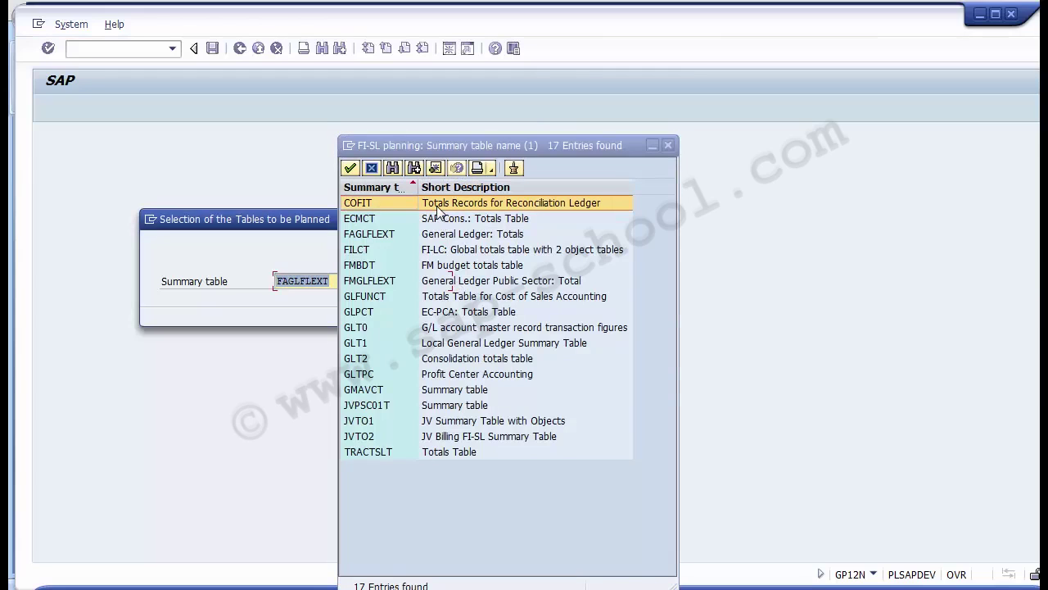
{"action": "key", "text": "Down"}
{"action": "key", "text": "Down"}
{"action": "key", "text": "Down"}
{"action": "key", "text": "Down"}
{"action": "key", "text": "Down"}
{"action": "key", "text": "Down"}
{"action": "key", "text": "Down"}
{"action": "key", "text": "Down"}
{"action": "key", "text": "Down"}
{"action": "key", "text": "Down"}
{"action": "key", "text": "Down"}
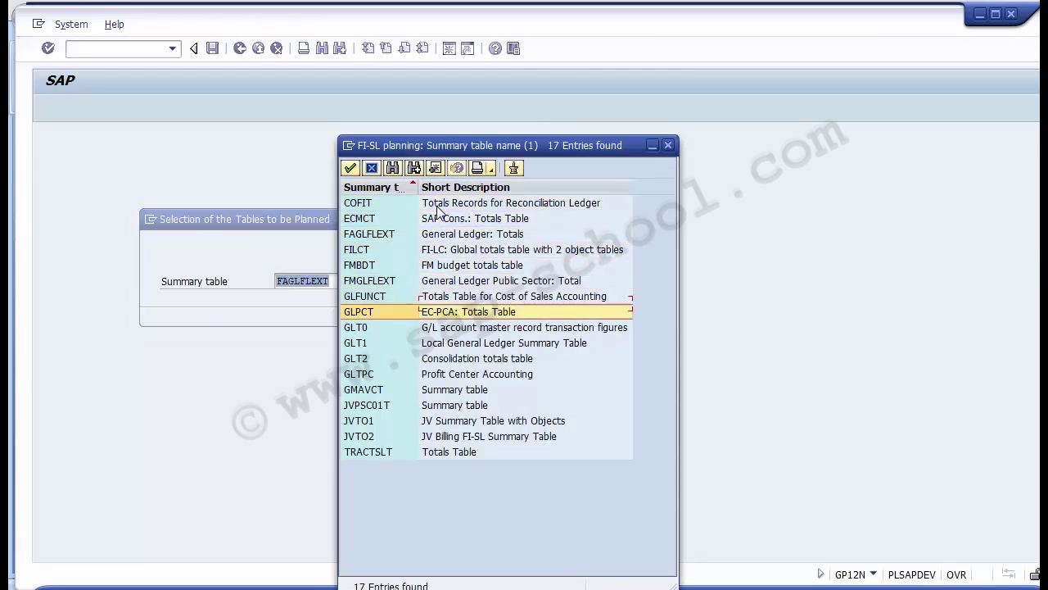
{"action": "key", "text": "Up"}
{"action": "key", "text": "Up"}
{"action": "key", "text": "Up"}
{"action": "key", "text": "Up"}
{"action": "key", "text": "Up"}
{"action": "key", "text": "Up"}
{"action": "key", "text": "Up"}
{"action": "key", "text": "Up"}
{"action": "key", "text": "Up"}
{"action": "key", "text": "Up"}
{"action": "key", "text": "Up"}
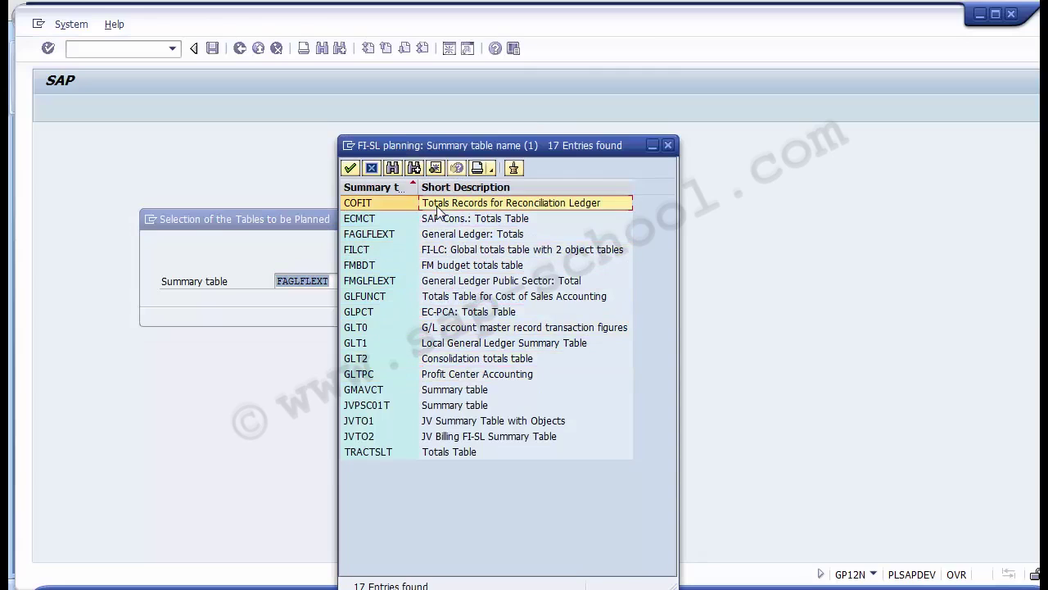
{"action": "key", "text": "Down"}
{"action": "key", "text": "Down"}
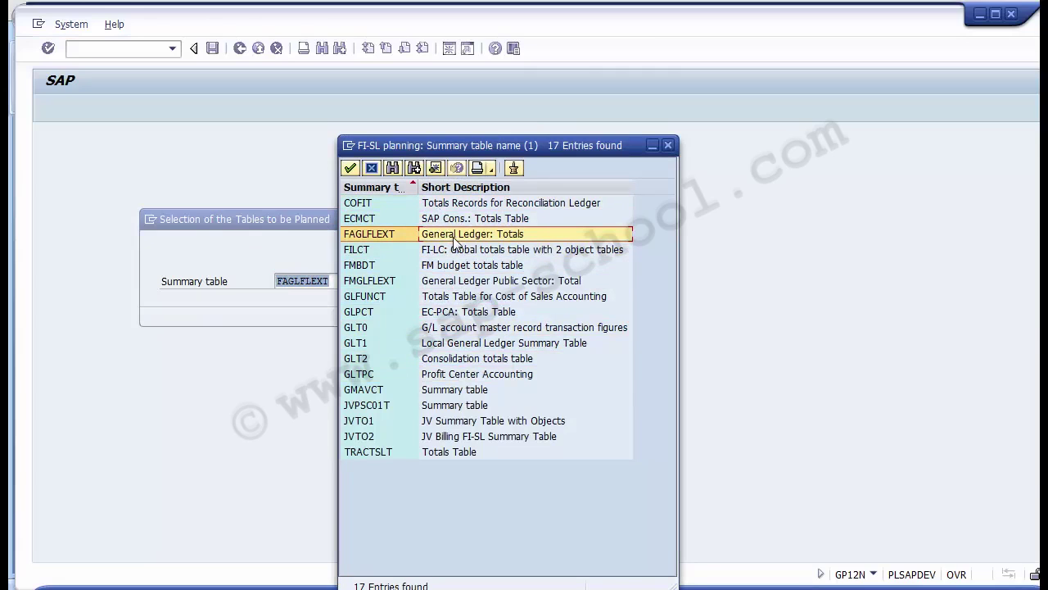
{"action": "double_click", "coordinate": [377, 235]}
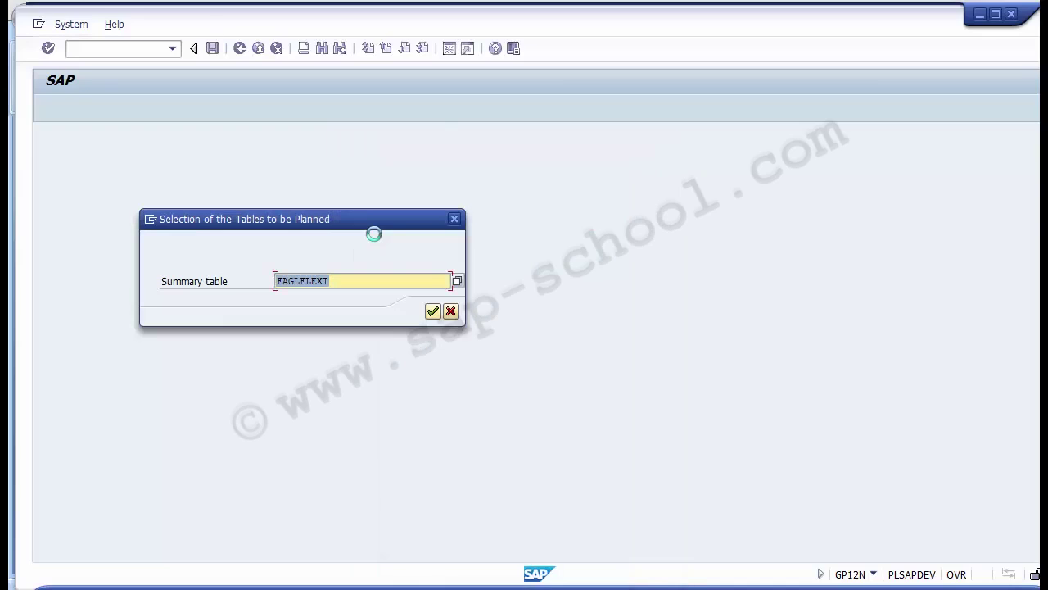
{"action": "left_click", "coordinate": [433, 313]}
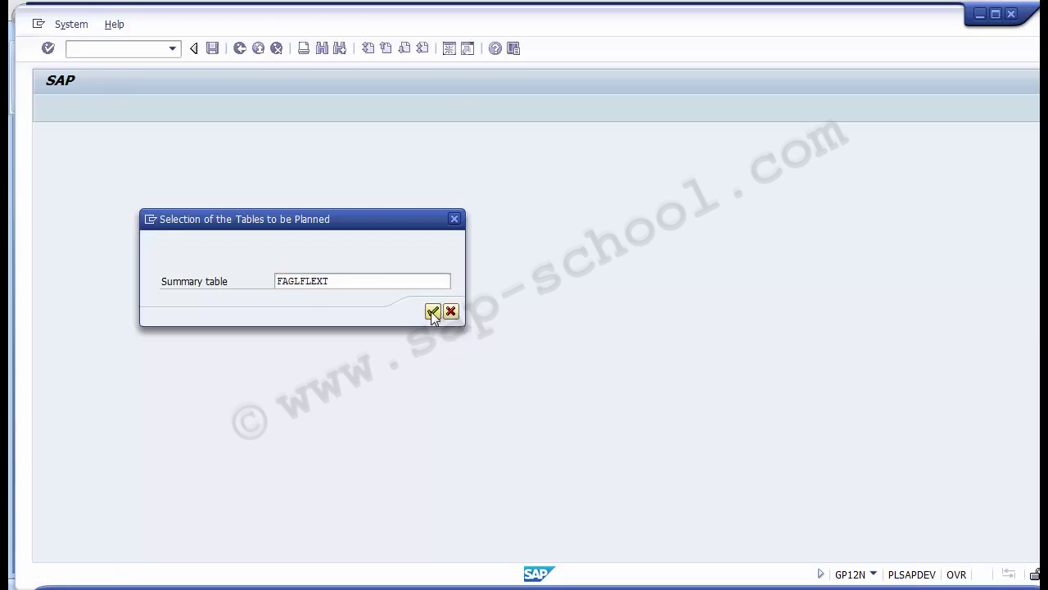
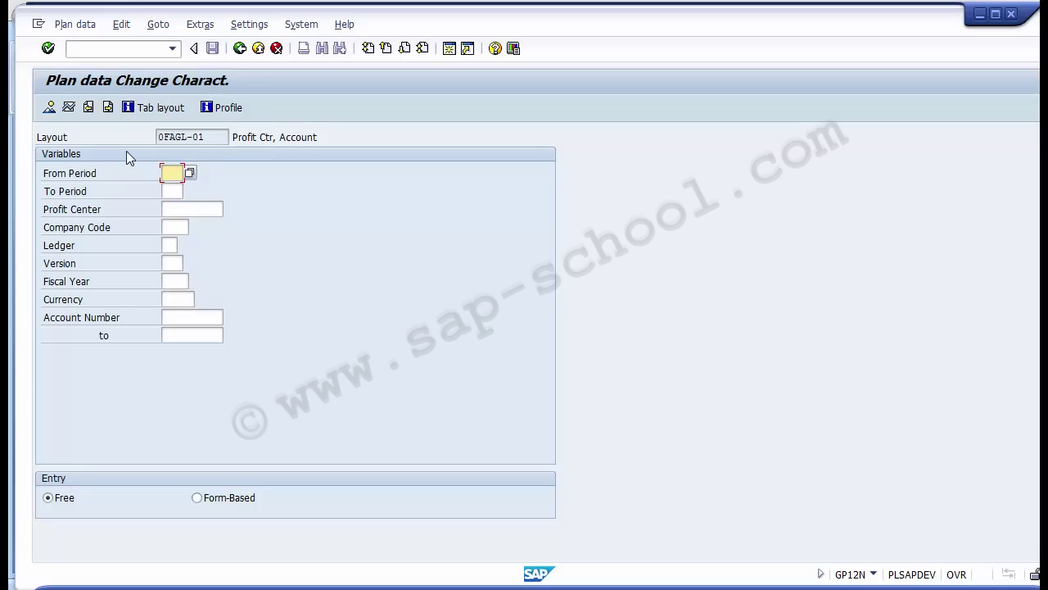
Set the plan data range from period 1 to period 12.
{"action": "left_click", "coordinate": [87, 176]}
{"action": "left_click", "coordinate": [170, 173]}
{"action": "type", "text": "1"}
{"action": "key", "text": "Tab"}
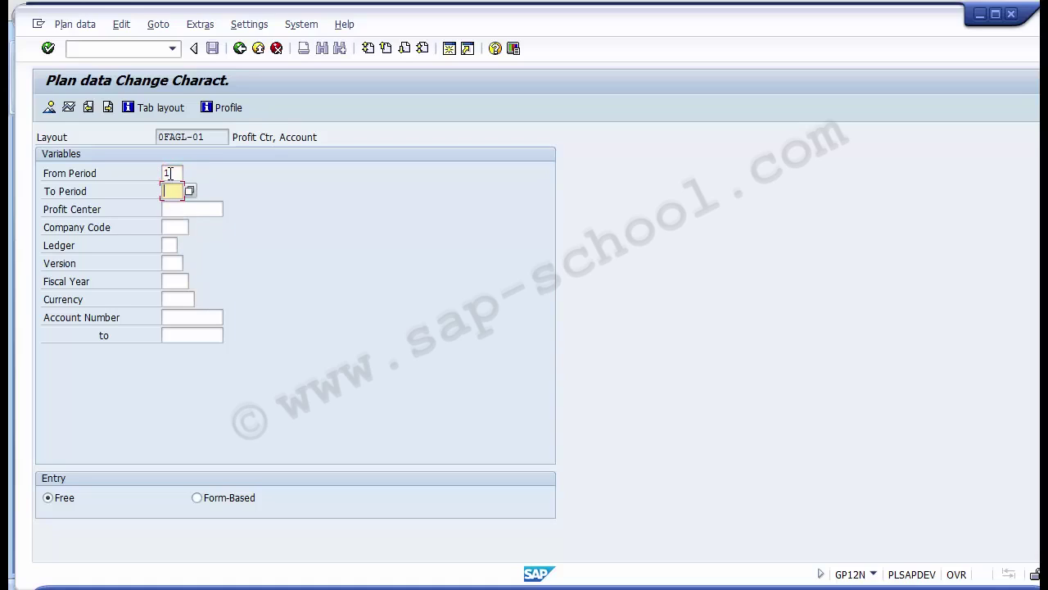
{"action": "type", "text": "3"}
{"action": "left_click", "coordinate": [169, 172]}
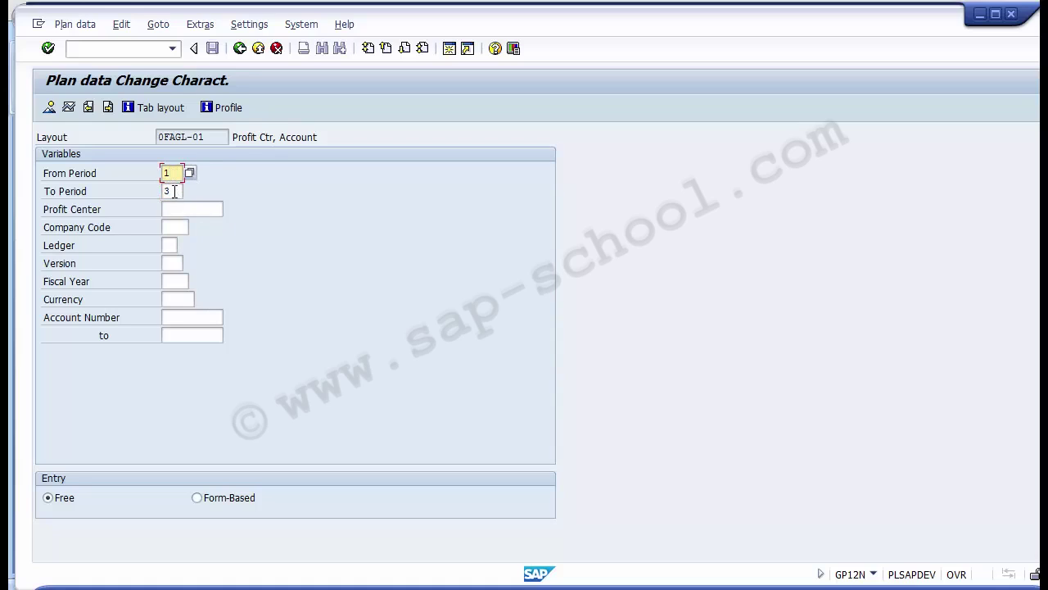
{"action": "left_click", "coordinate": [173, 191]}
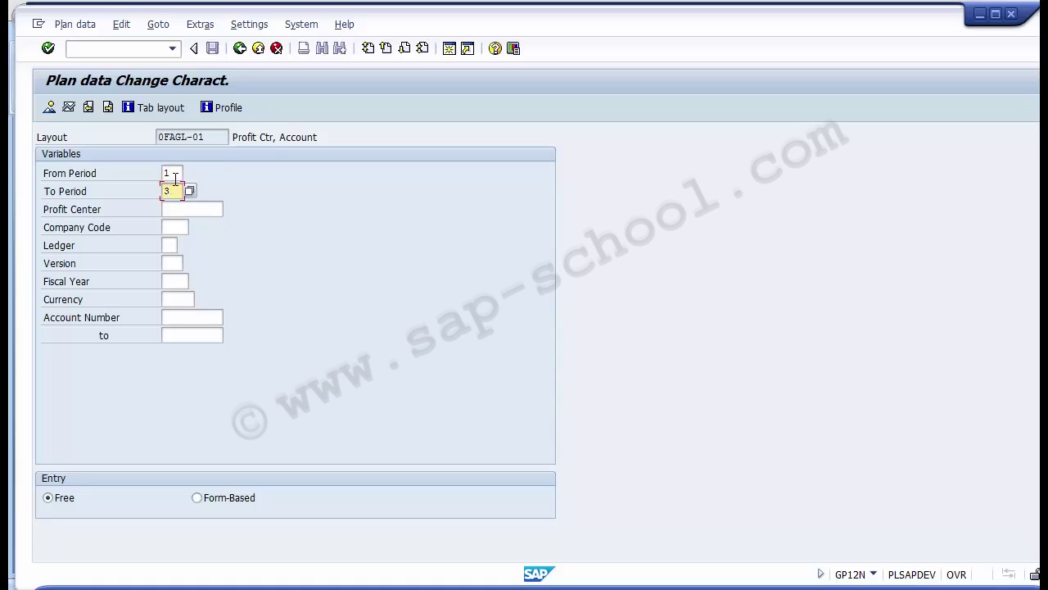
{"action": "key", "text": "BackSpace"}
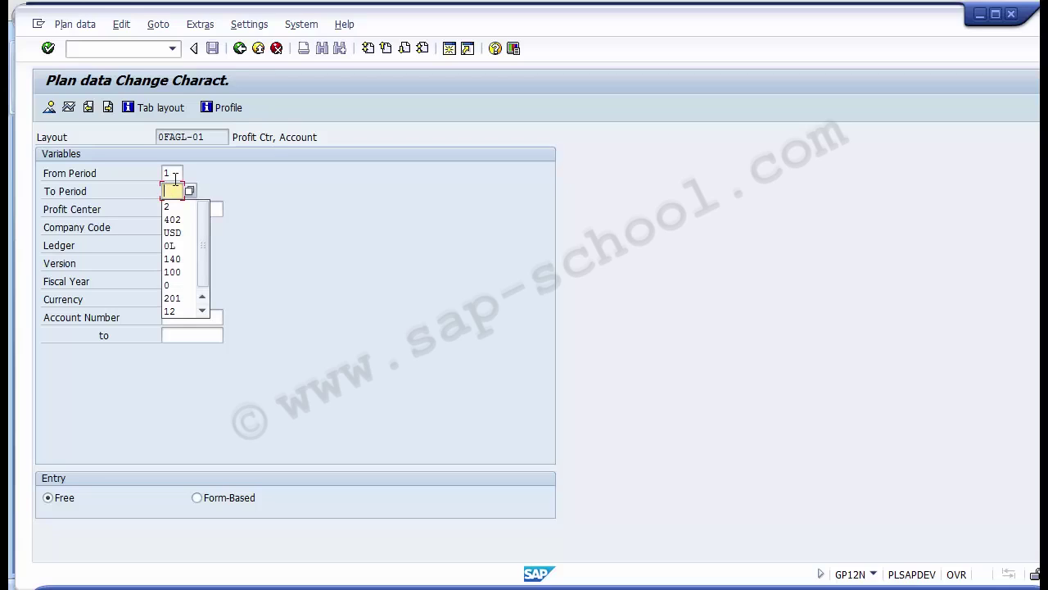
{"action": "type", "text": "12"}
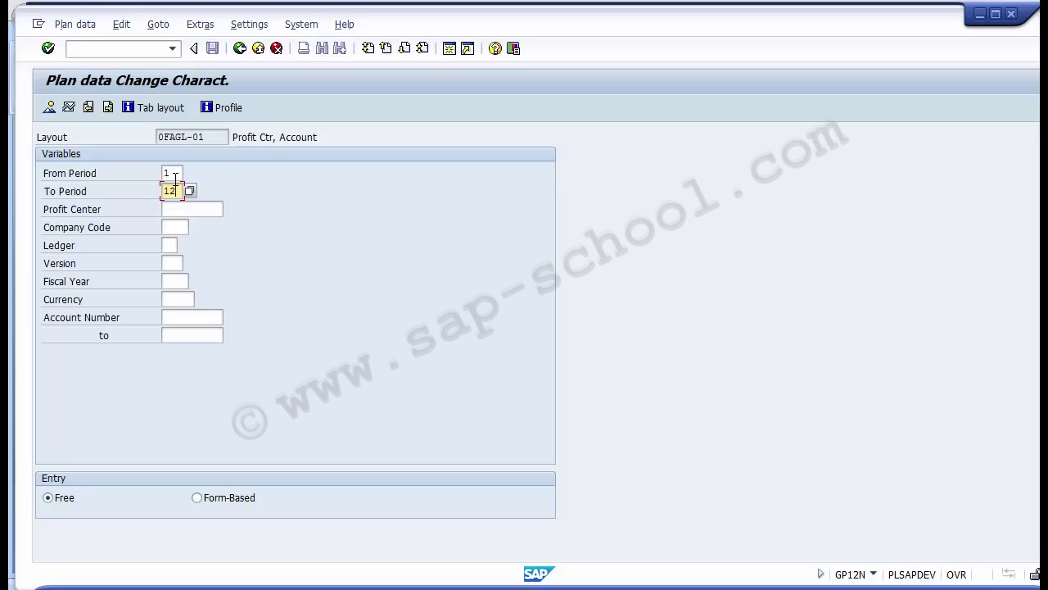
Try 3 as the To Period and restore it to 12.
{"action": "key", "text": "BackSpace"}
{"action": "key", "text": "BackSpace"}
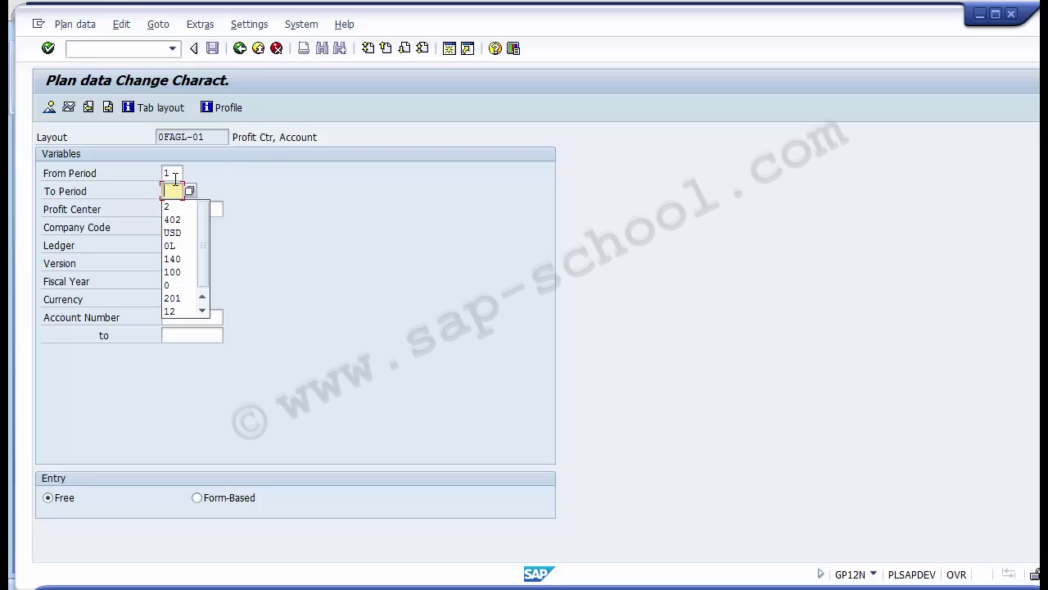
{"action": "type", "text": "3"}
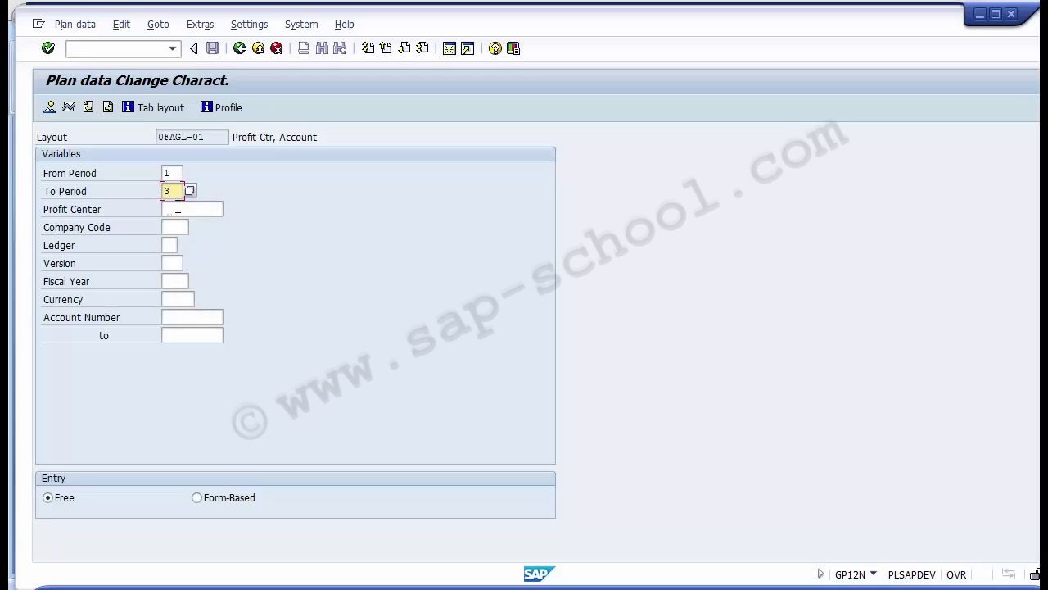
{"action": "key", "text": "BackSpace"}
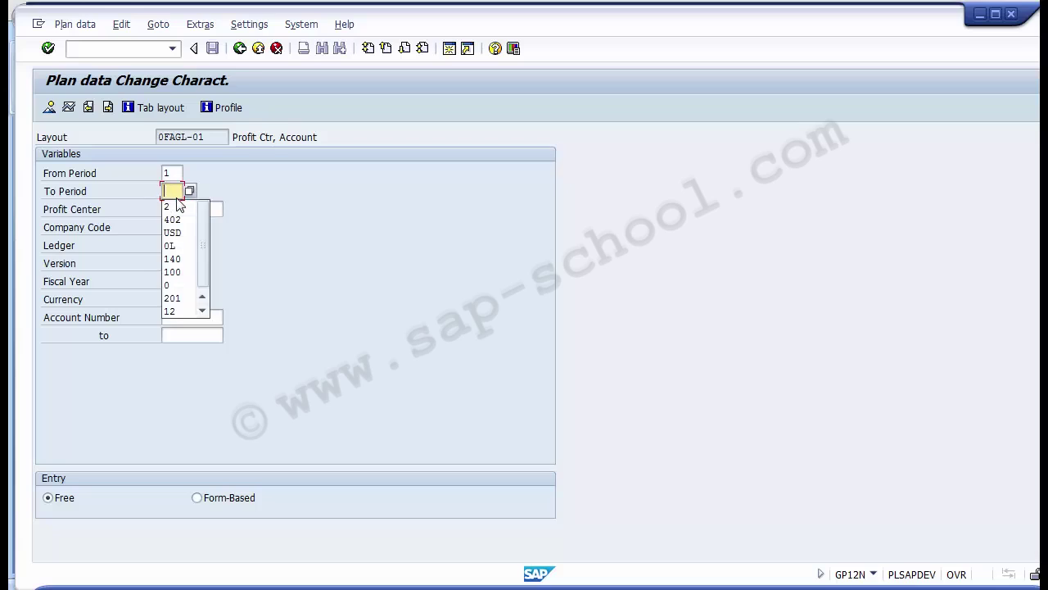
{"action": "type", "text": "12"}
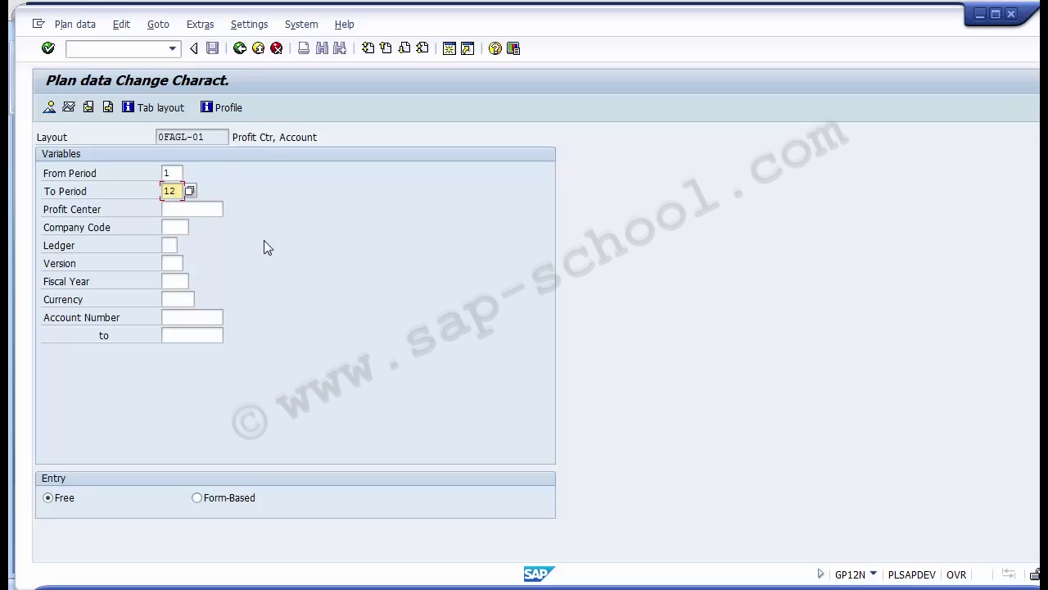
Search for profit centers in controlling area 1000 using the value help of the Profit Center field.
{"action": "left_click", "coordinate": [196, 210]}
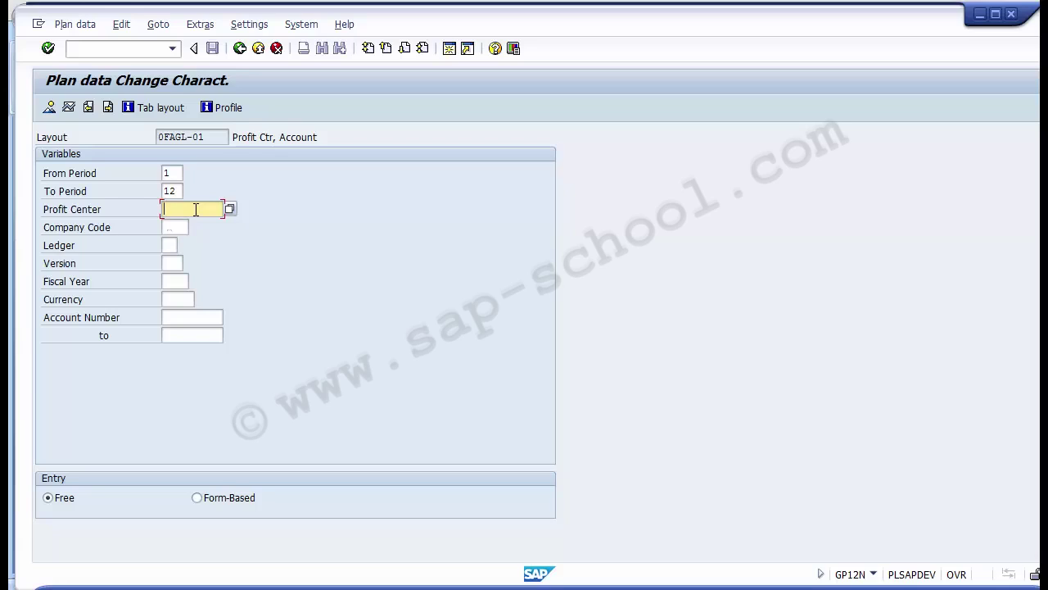
{"action": "key", "text": "F4"}
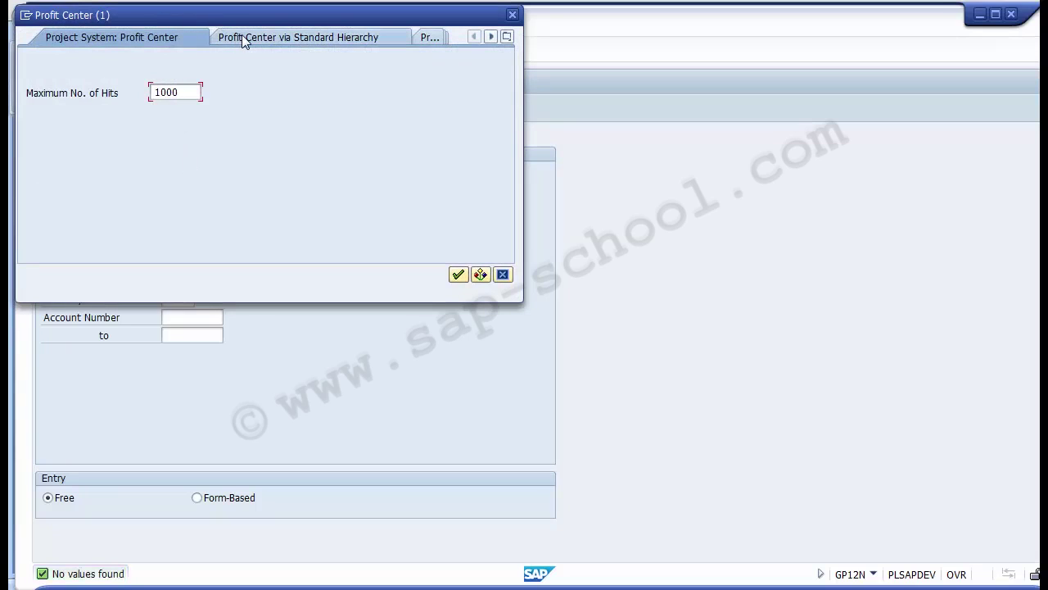
{"action": "left_click", "coordinate": [491, 37]}
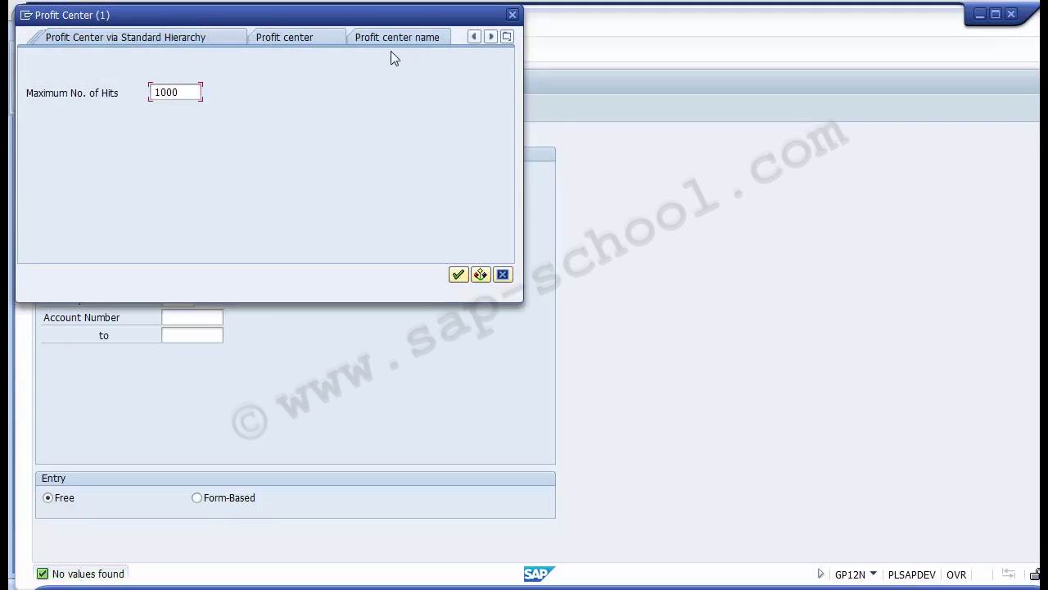
{"action": "left_click", "coordinate": [298, 39]}
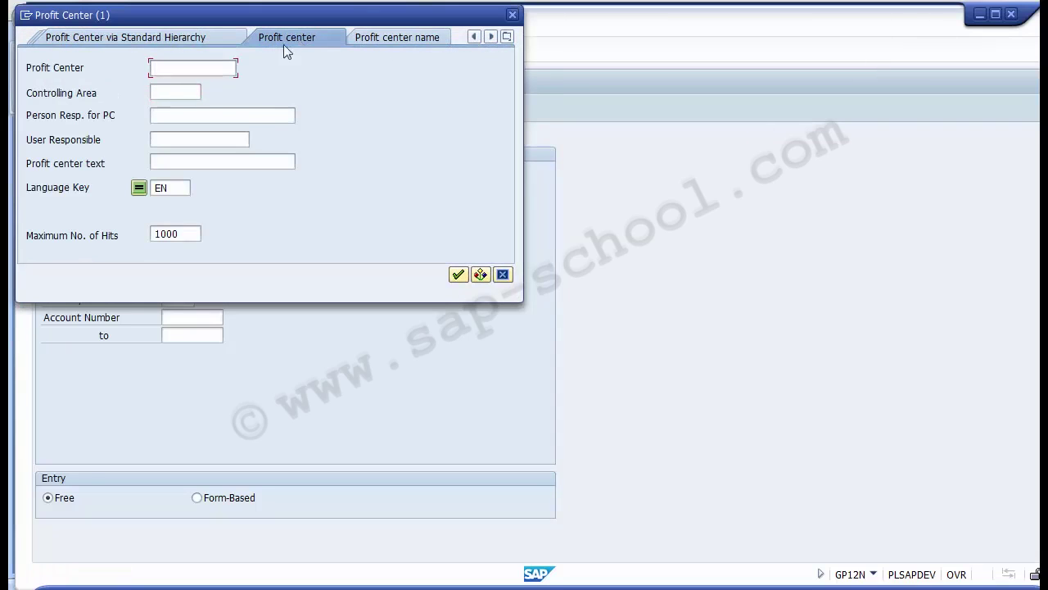
{"action": "left_click", "coordinate": [190, 93]}
{"action": "type", "text": "1000"}
{"action": "key", "text": "Return"}
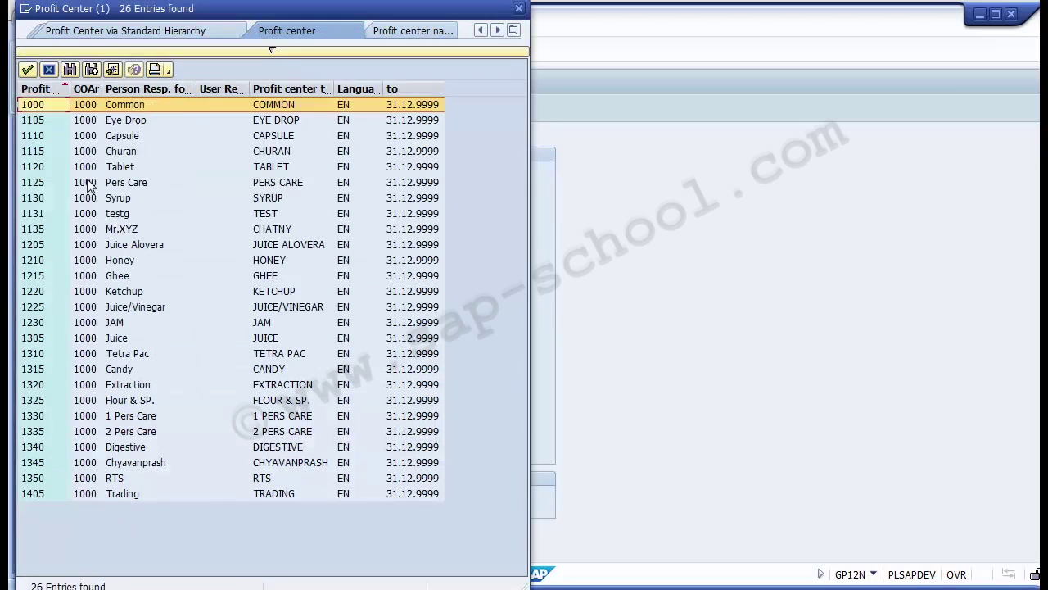
Look through the profit centers of controlling area 1000 and choose 1000 (Common) as the Profit Center.
{"action": "key", "text": "Right"}
{"action": "key", "text": "Right"}
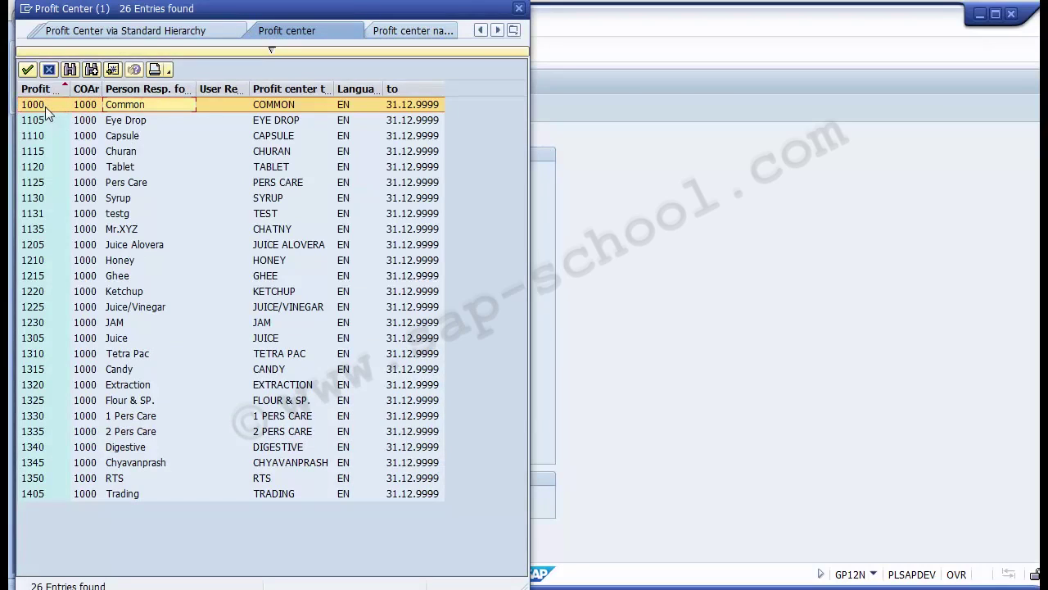
{"action": "key", "text": "Down"}
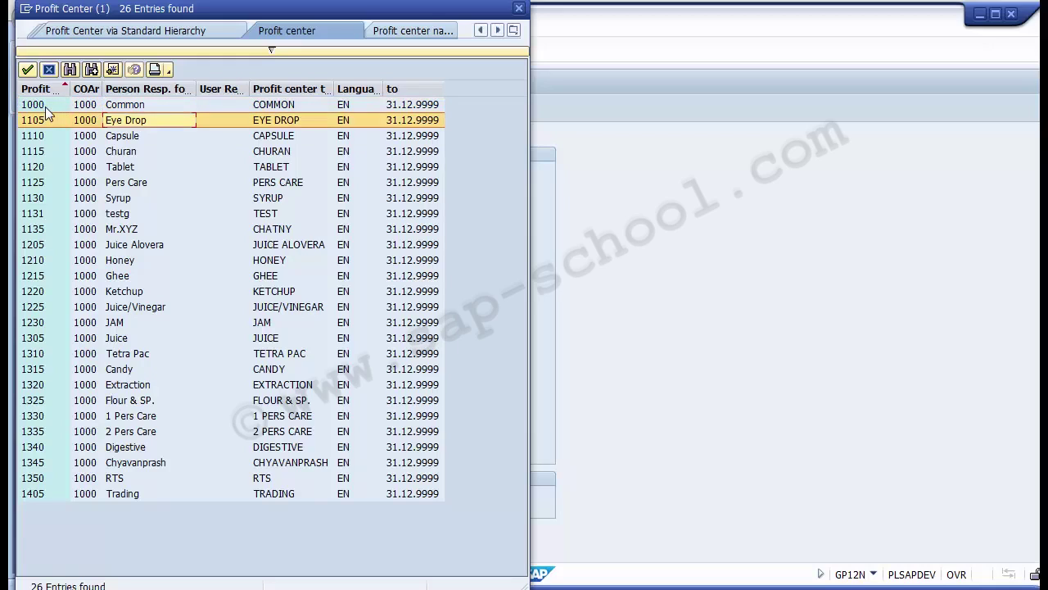
{"action": "key", "text": "Down"}
{"action": "key", "text": "Down"}
{"action": "key", "text": "Down"}
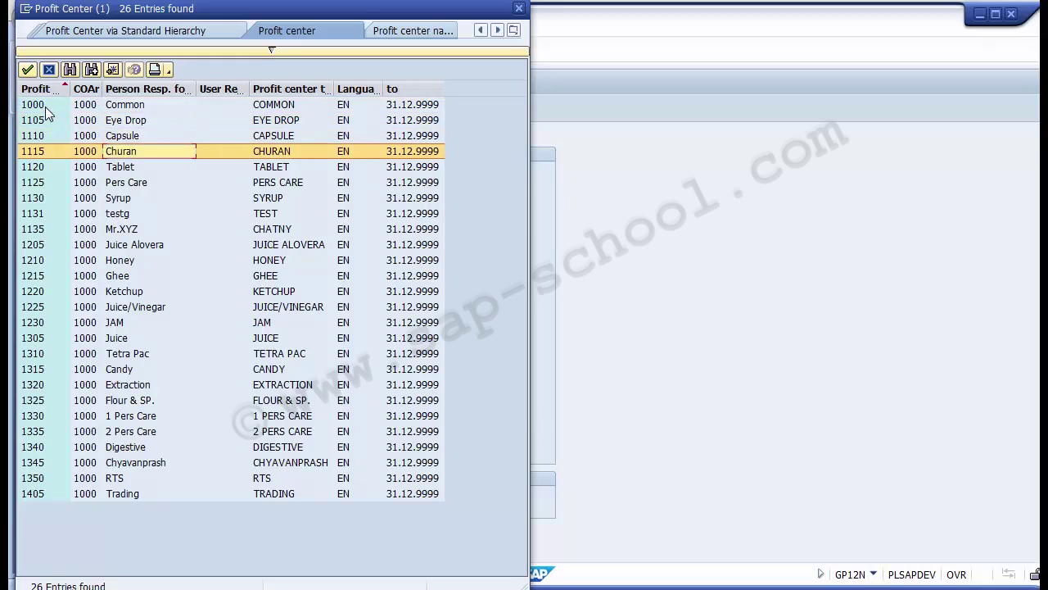
{"action": "key", "text": "Down"}
{"action": "key", "text": "Down"}
{"action": "key", "text": "Down"}
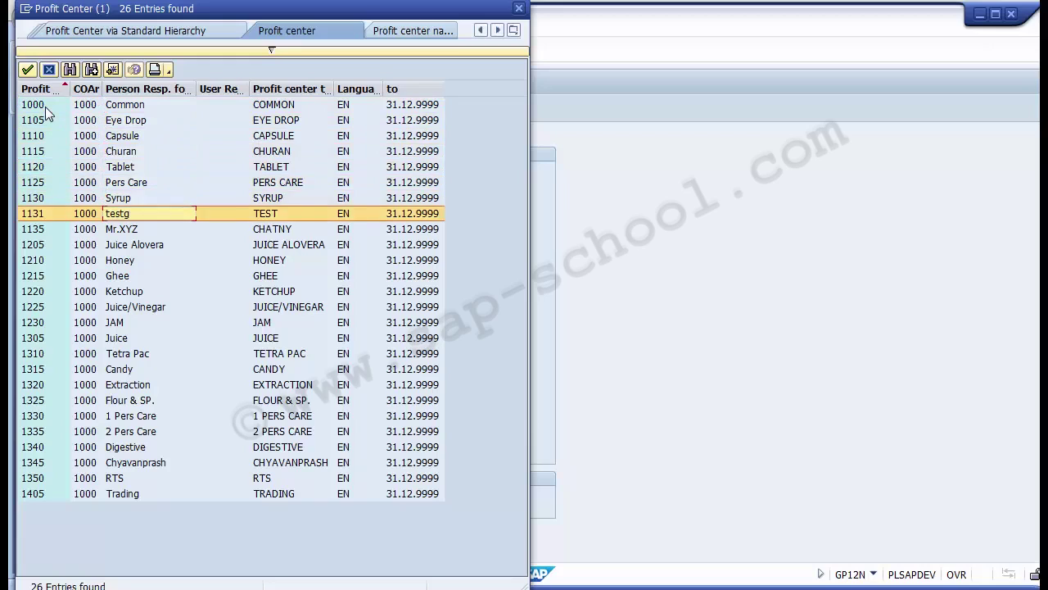
{"action": "key", "text": "Up"}
{"action": "key", "text": "Down"}
{"action": "key", "text": "Down"}
{"action": "key", "text": "Down"}
{"action": "key", "text": "Up"}
{"action": "key", "text": "Up"}
{"action": "key", "text": "Up"}
{"action": "key", "text": "Up"}
{"action": "key", "text": "Up"}
{"action": "key", "text": "Up"}
{"action": "key", "text": "Up"}
{"action": "key", "text": "Up"}
{"action": "key", "text": "Up"}
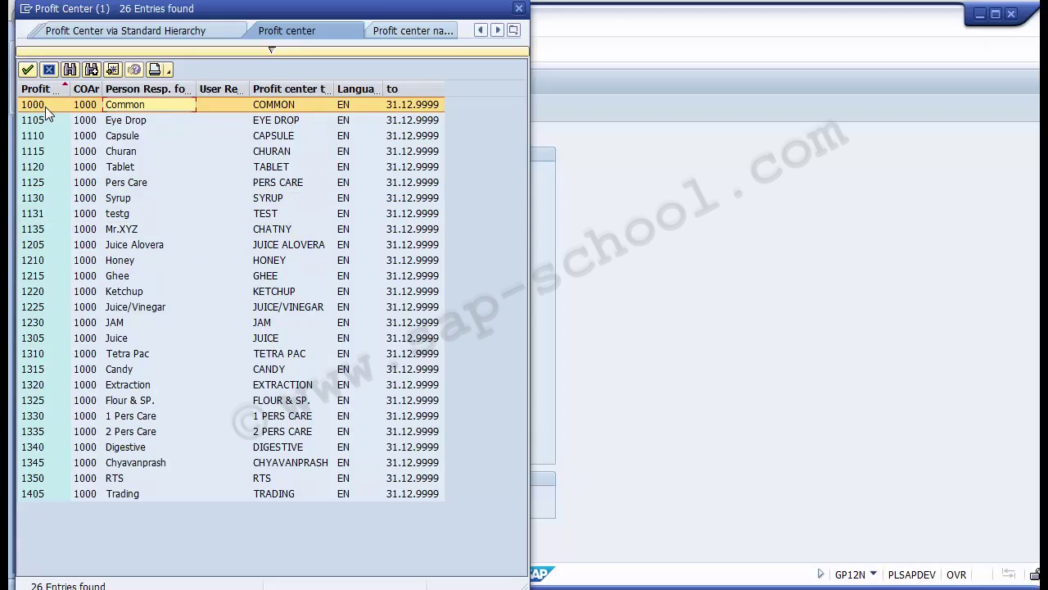
{"action": "key", "text": "Return"}
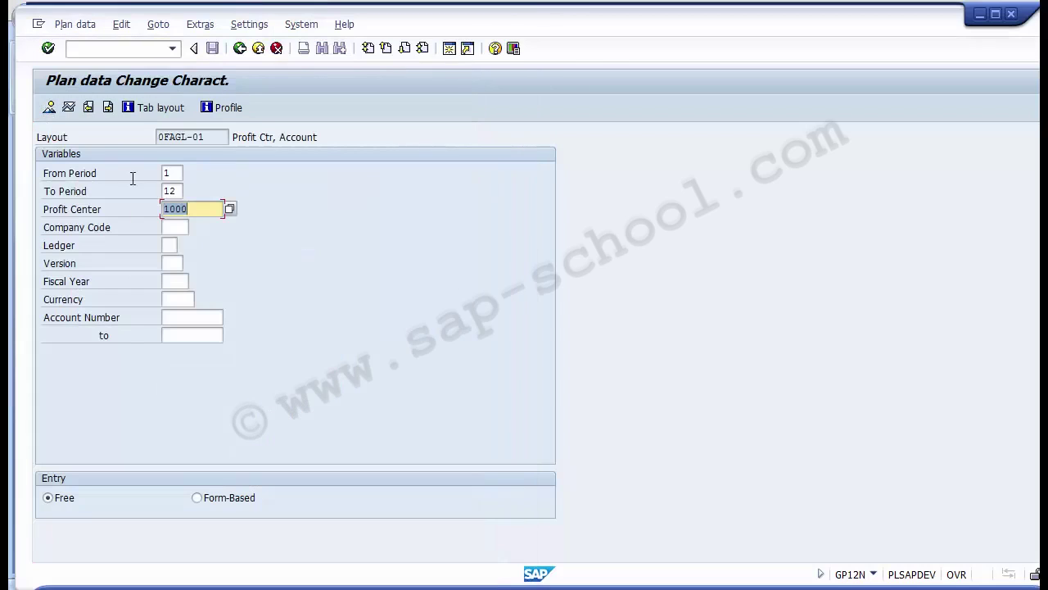
Set the Company Code to 1000 and choose 0L (Companies Act,2013) as the Ledger.
{"action": "left_click", "coordinate": [166, 228]}
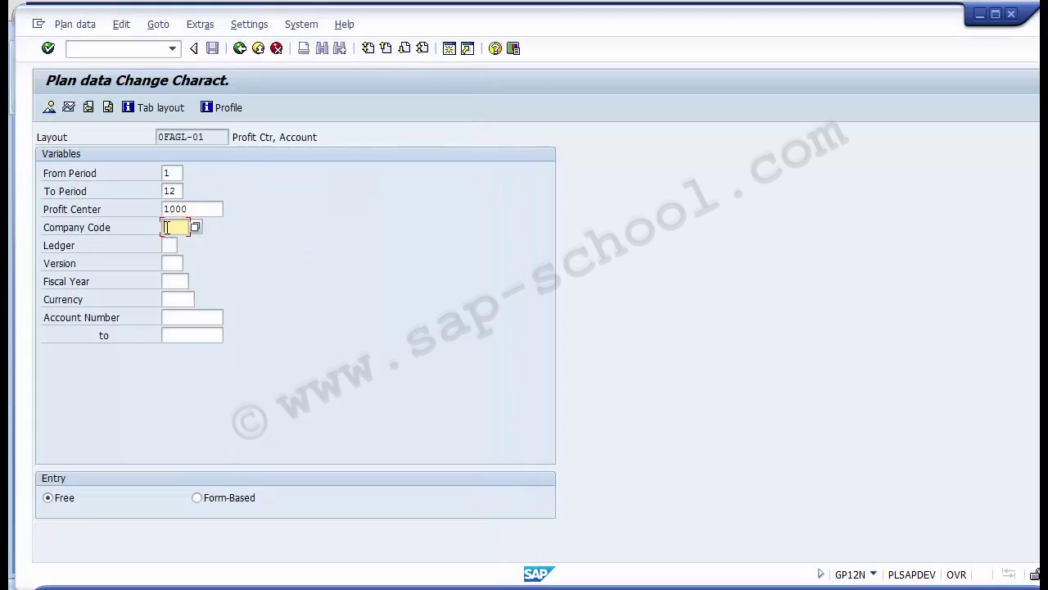
{"action": "type", "text": "1000"}
{"action": "left_click", "coordinate": [169, 245]}
{"action": "left_click", "coordinate": [183, 246]}
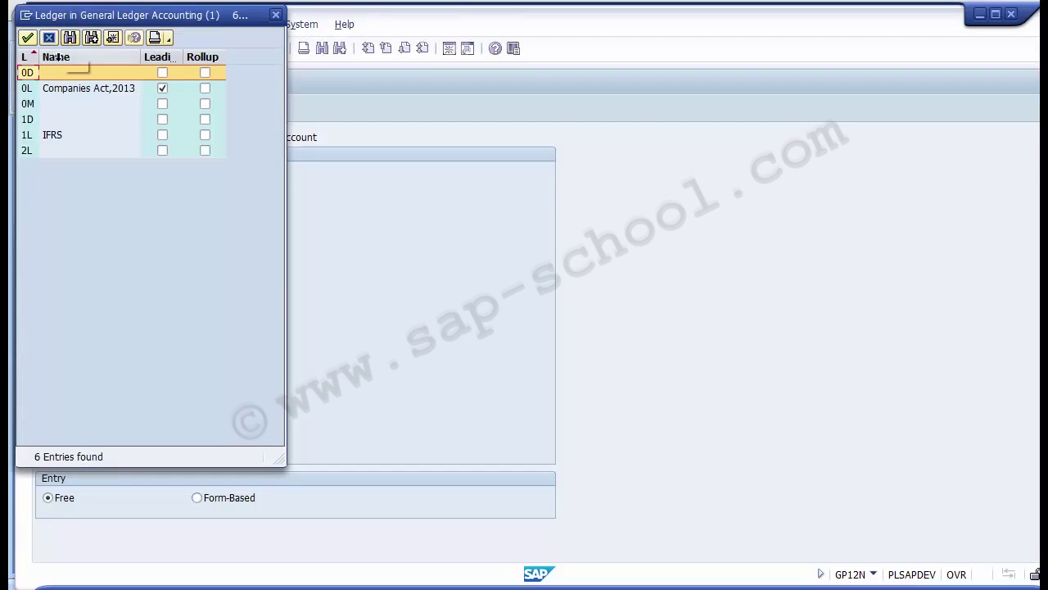
{"action": "left_click", "coordinate": [58, 74]}
{"action": "key", "text": "Down"}
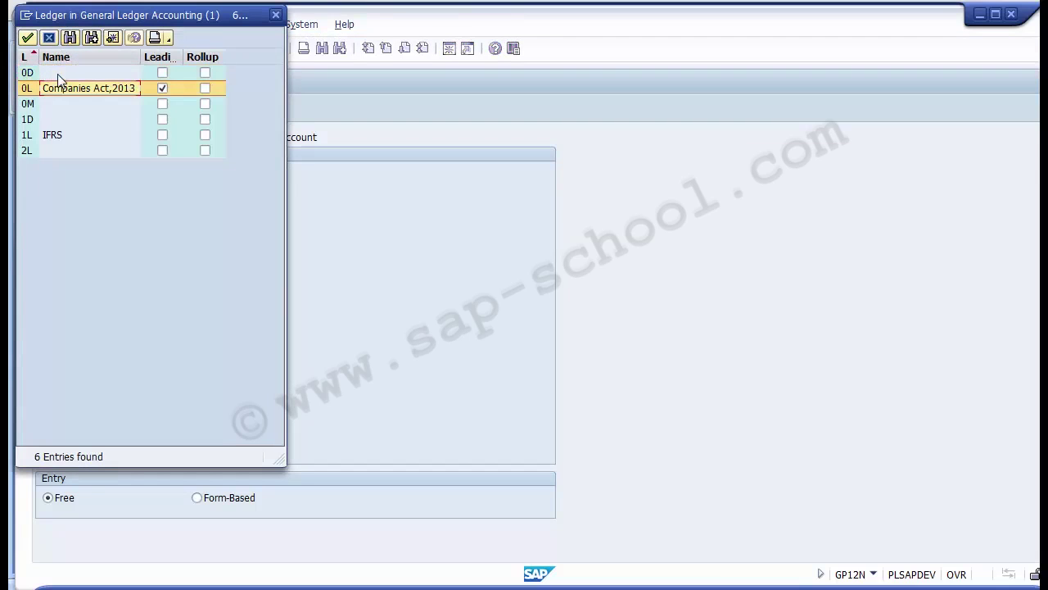
{"action": "key", "text": "Return"}
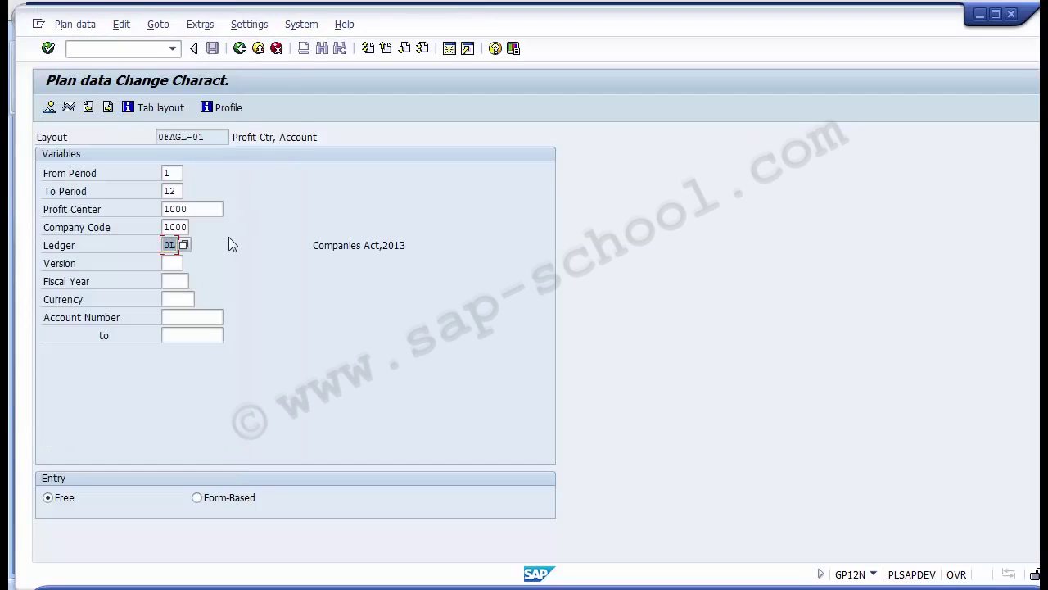
Choose version 0 (GL-PC Planning) as the planning Version.
{"action": "left_click", "coordinate": [174, 263]}
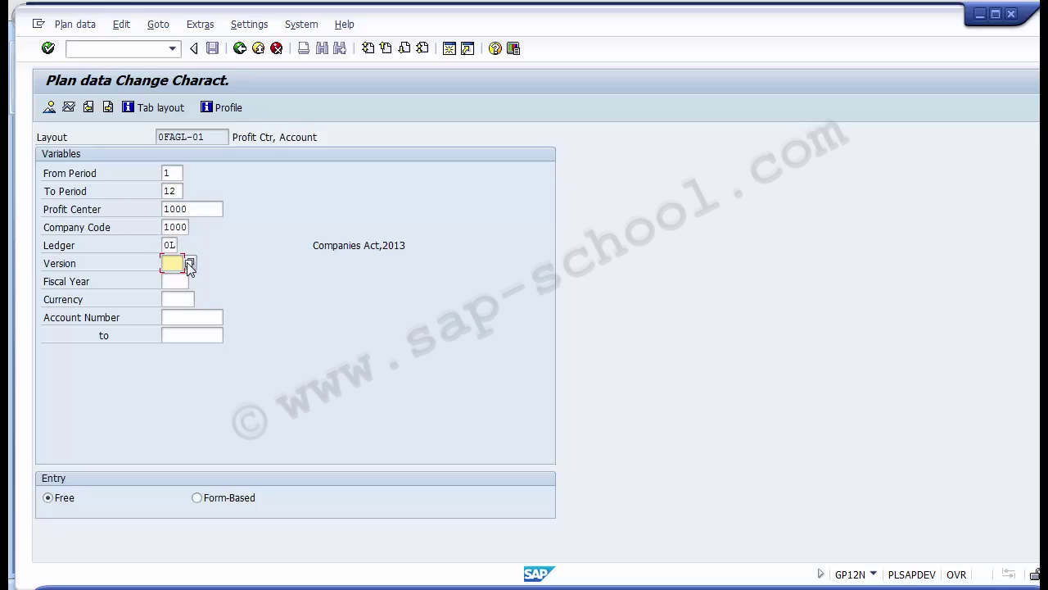
{"action": "left_click", "coordinate": [190, 263]}
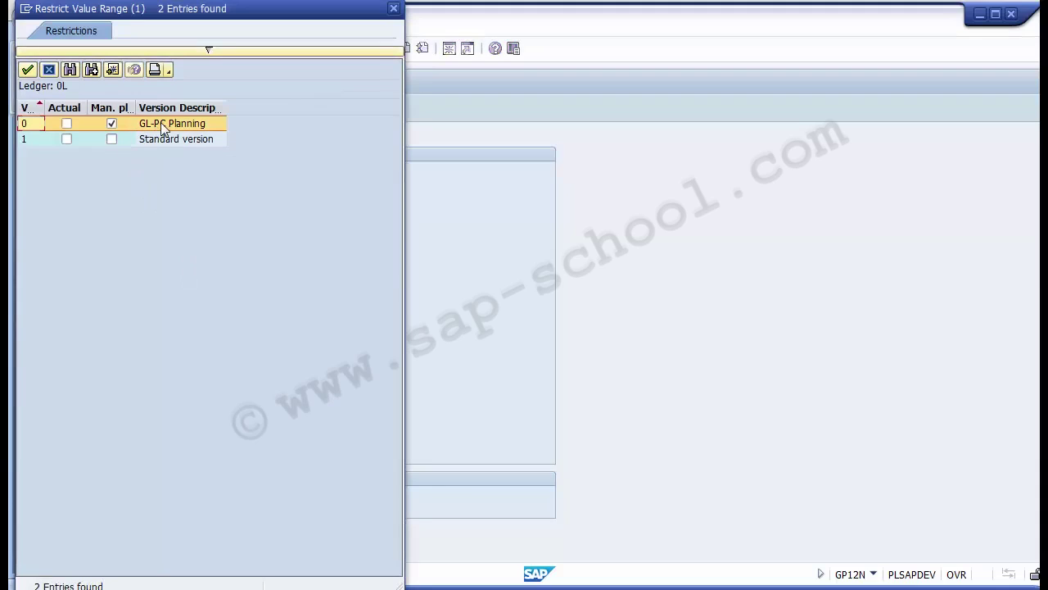
{"action": "left_click", "coordinate": [162, 125]}
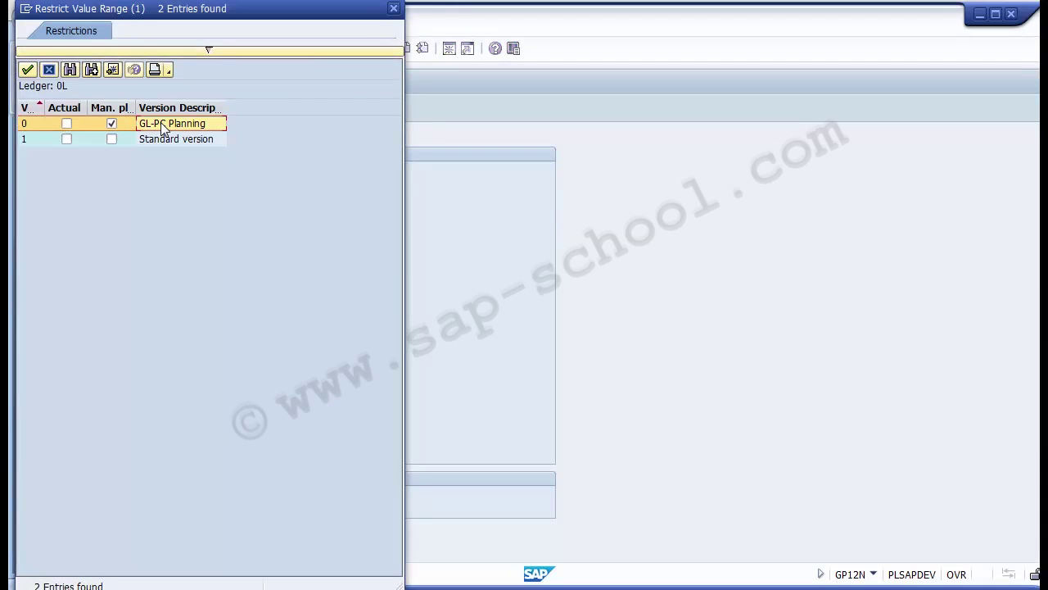
{"action": "double_click", "coordinate": [163, 125]}
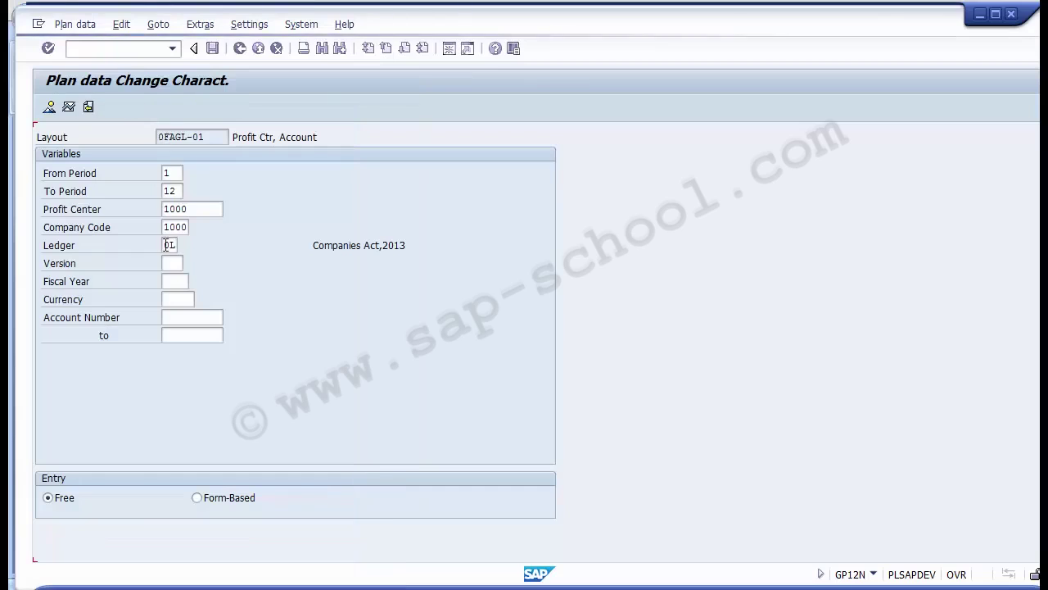
Set the Fiscal Year to 2014 and the Currency to USD.
{"action": "left_click", "coordinate": [178, 281]}
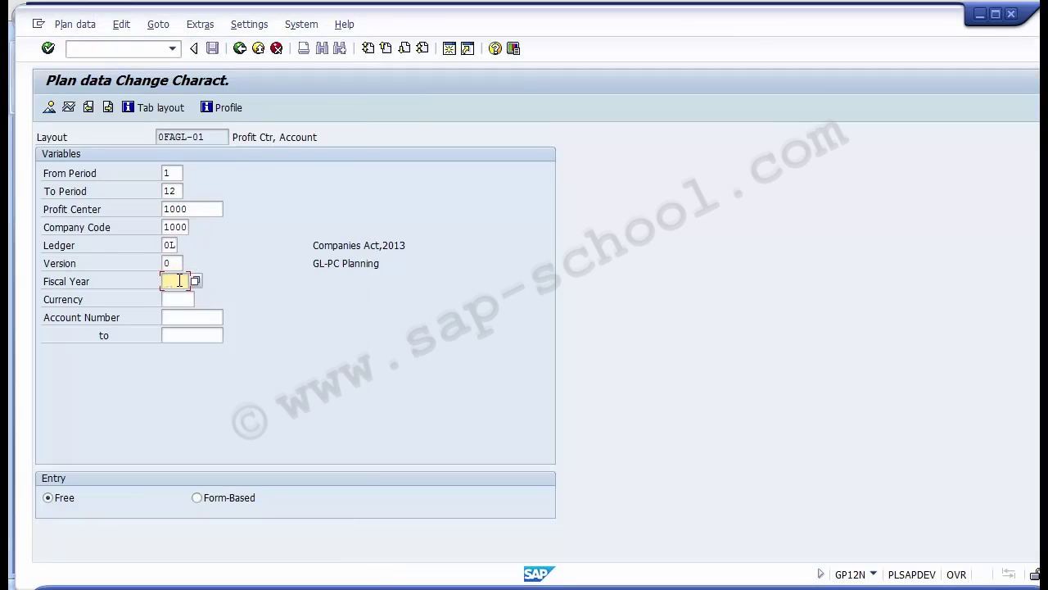
{"action": "type", "text": "2014"}
{"action": "key", "text": "Tab"}
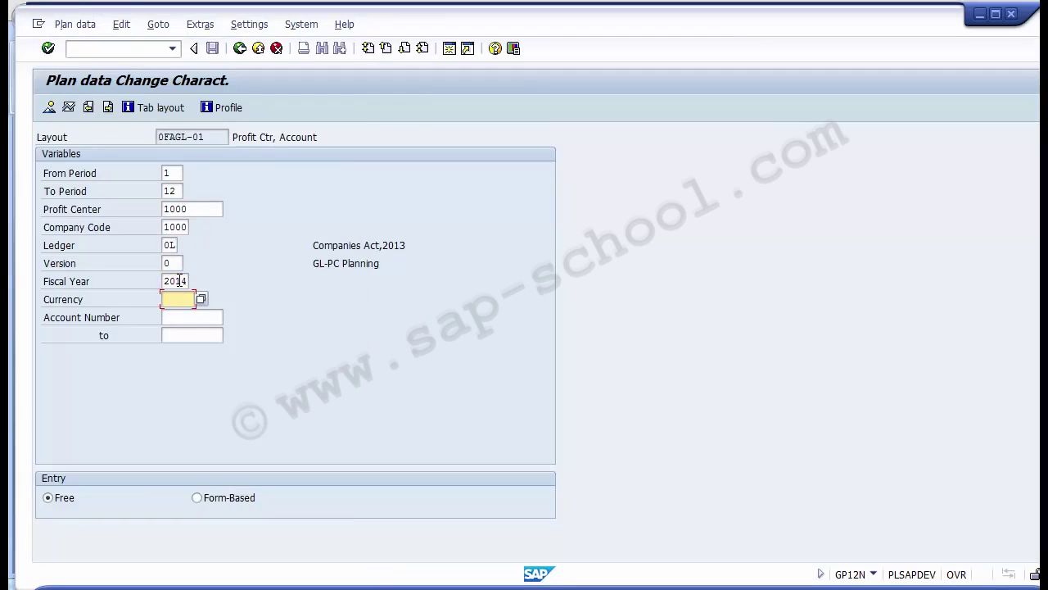
{"action": "type", "text": "USD"}
{"action": "key", "text": "Tab"}
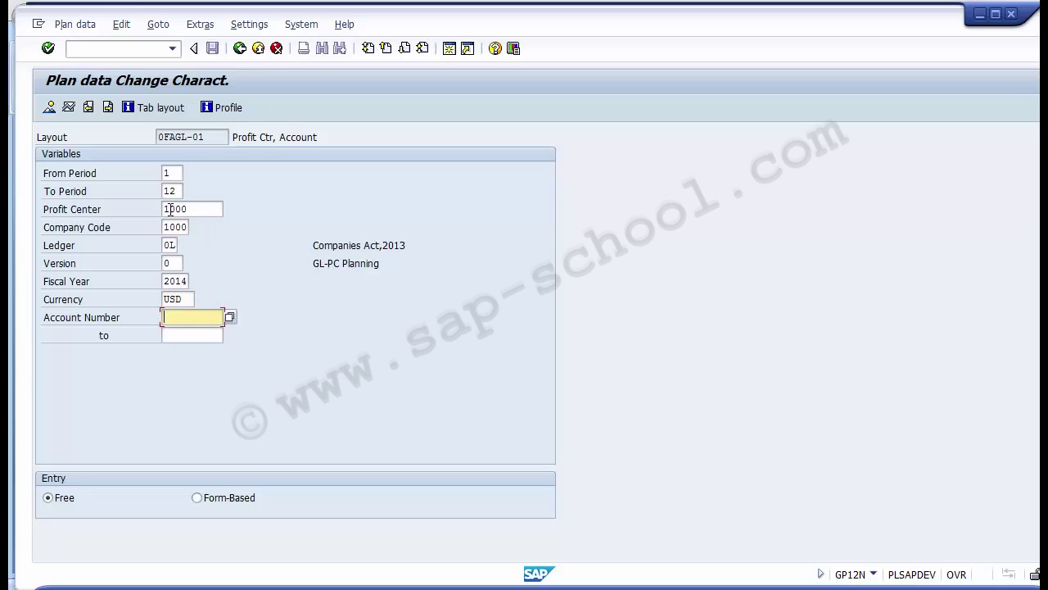
Set the G/L account range for the plan data from 402200 to 402220.
{"action": "left_click", "coordinate": [178, 321]}
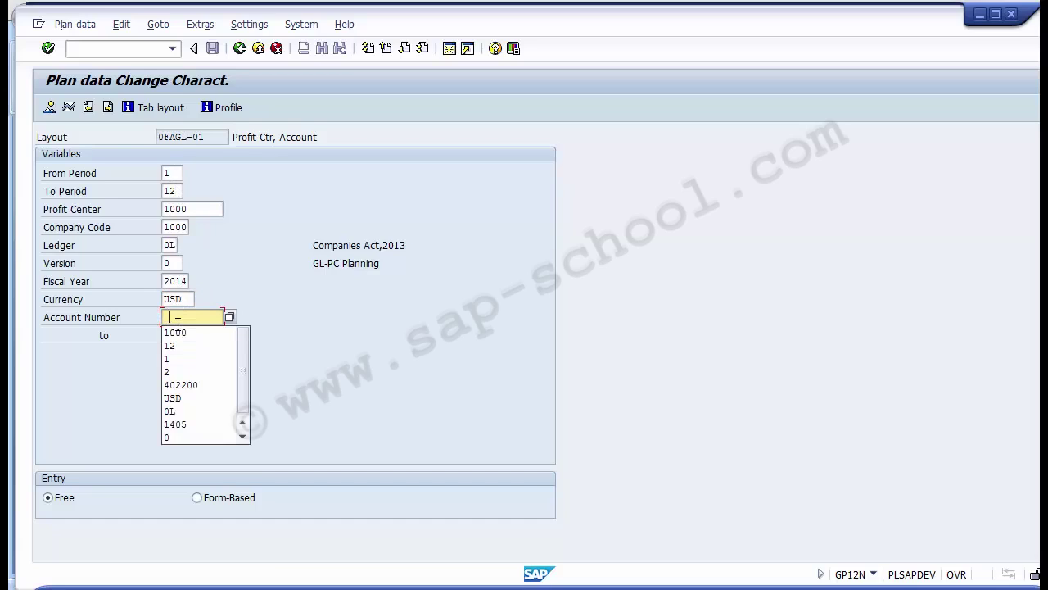
{"action": "key", "text": "Down"}
{"action": "key", "text": "Down"}
{"action": "key", "text": "Down"}
{"action": "key", "text": "Down"}
{"action": "key", "text": "Down"}
{"action": "key", "text": "Return"}
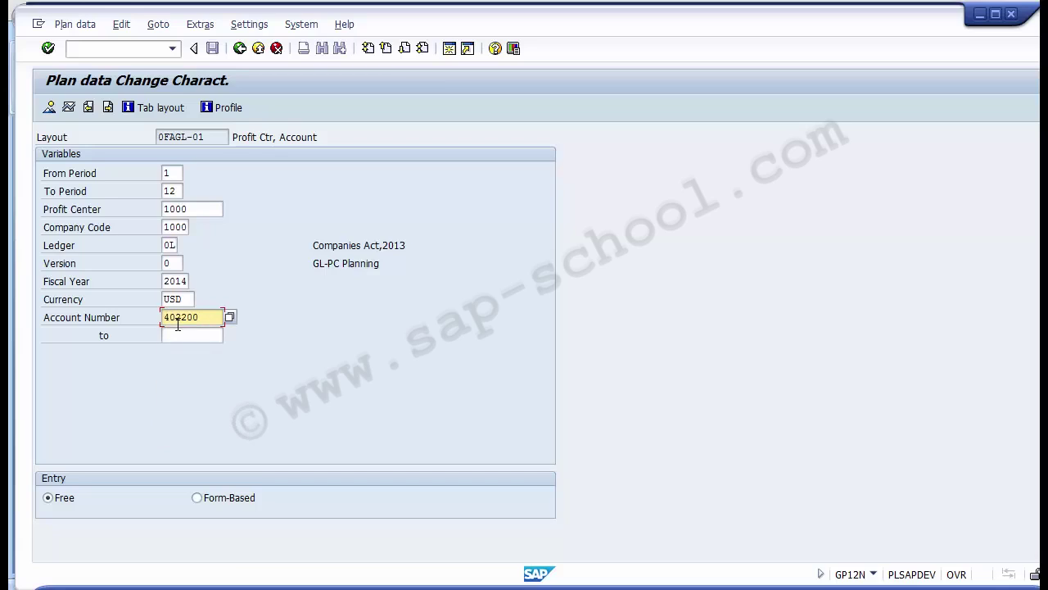
{"action": "key", "text": "Tab"}
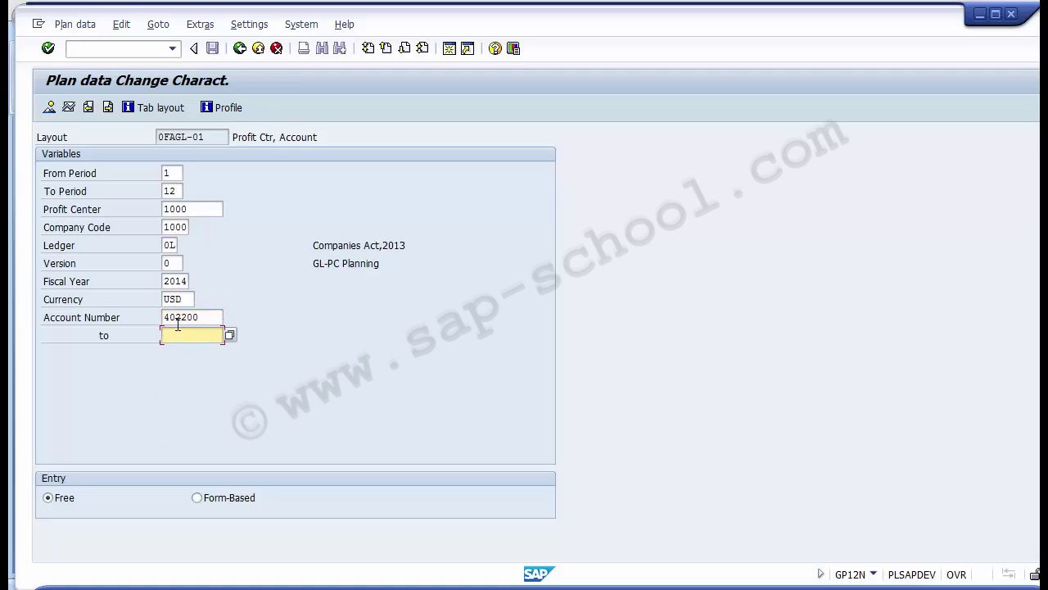
{"action": "type", "text": "40"}
{"action": "key", "text": "Down"}
{"action": "key", "text": "Return"}
{"action": "key", "text": "BackSpace"}
{"action": "key", "text": "BackSpace"}
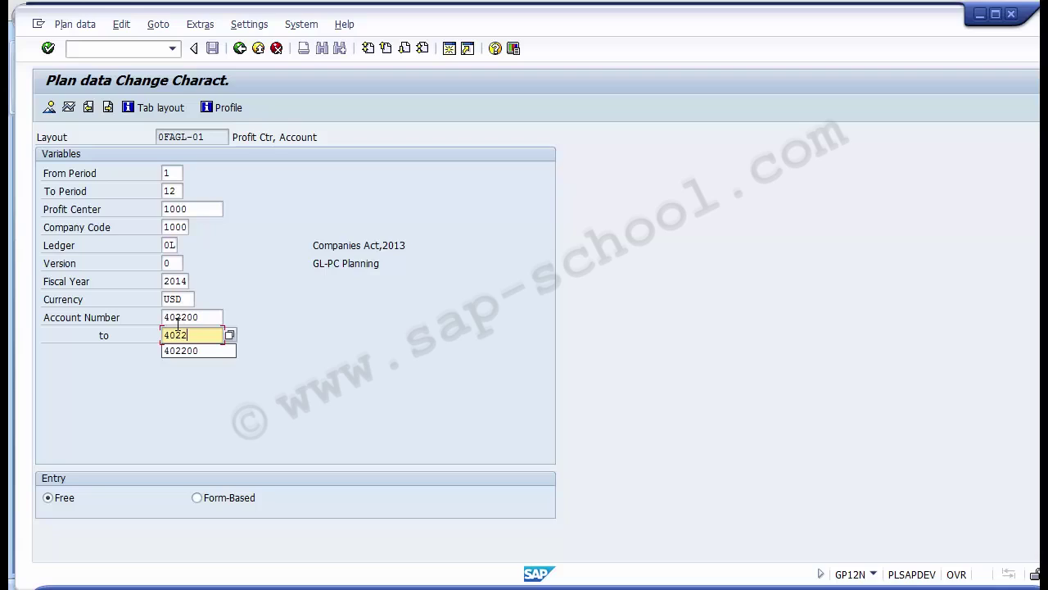
{"action": "type", "text": "20"}
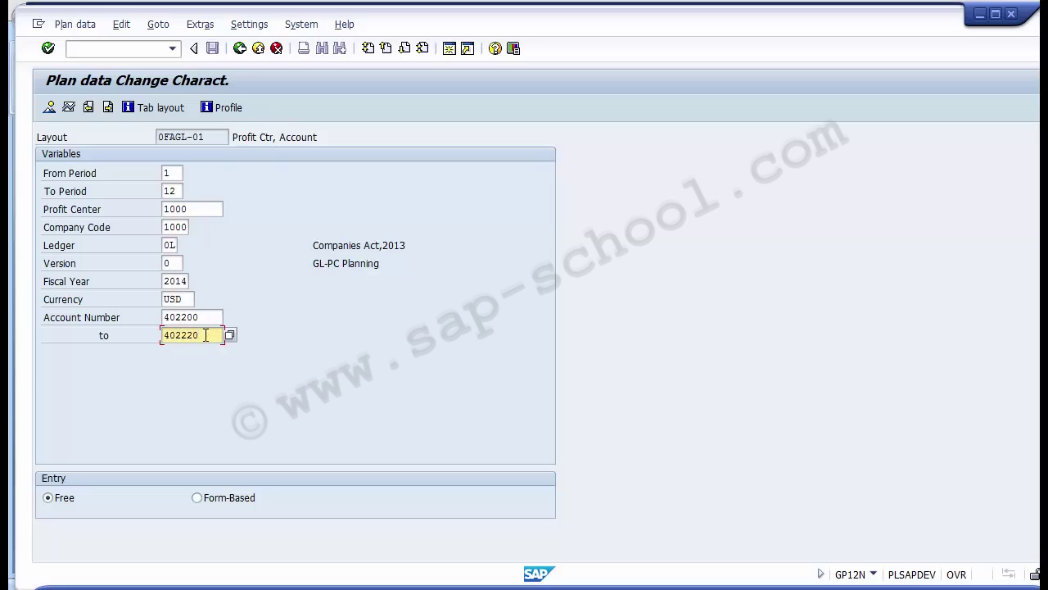
Review the entered planning variables: period range, profit center, version, fiscal year, currency and G/L account range.
{"action": "left_click", "coordinate": [205, 318]}
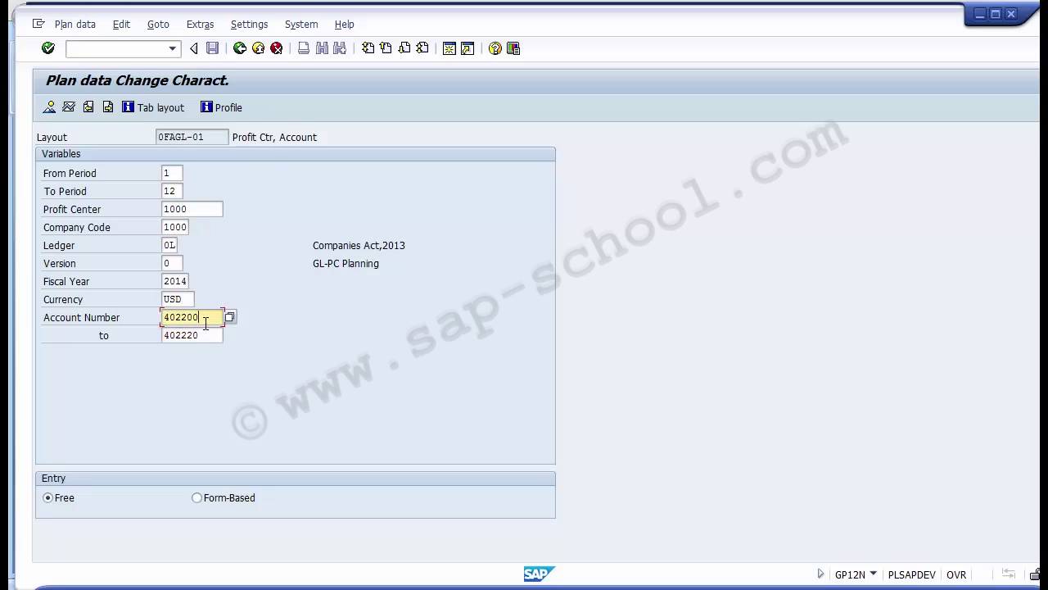
{"action": "left_click", "coordinate": [202, 334]}
{"action": "left_click", "coordinate": [205, 318]}
{"action": "left_click", "coordinate": [205, 334]}
{"action": "left_click_drag", "start_coordinate": [191, 210], "coordinate": [162, 211]}
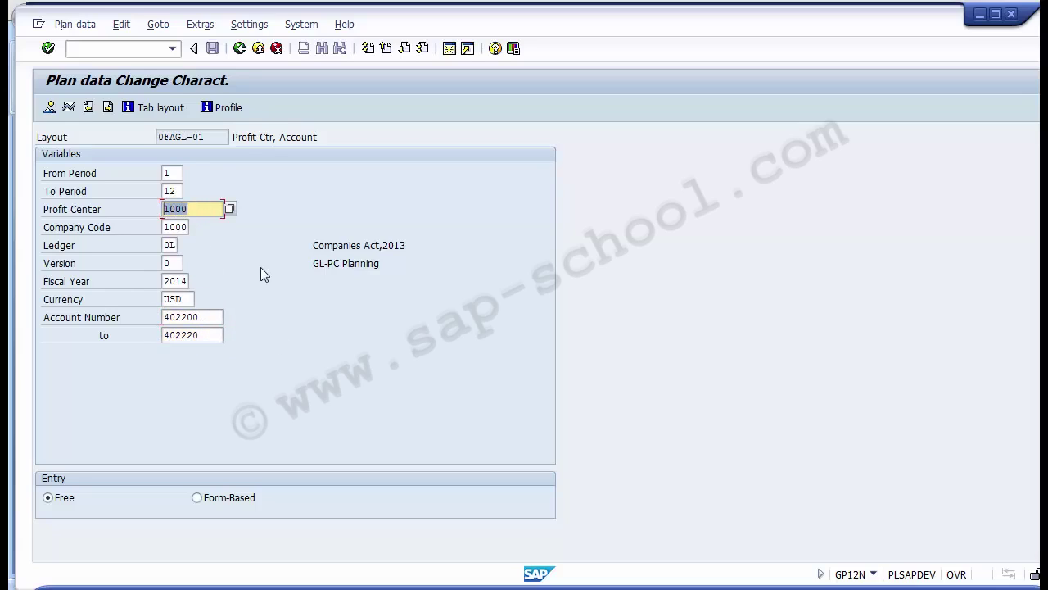
{"action": "left_click", "coordinate": [175, 172]}
{"action": "left_click", "coordinate": [176, 191]}
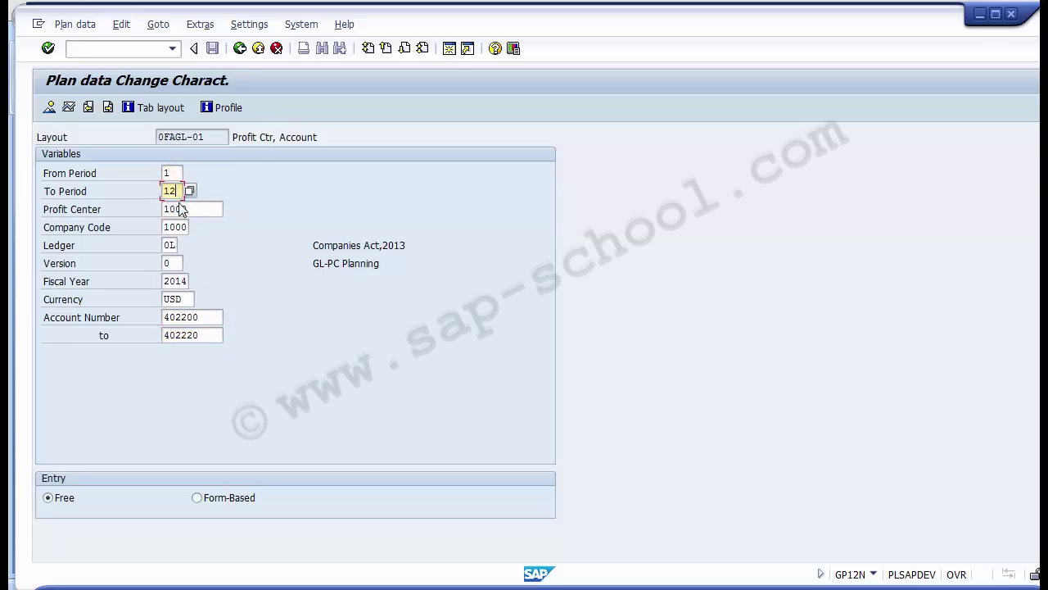
{"action": "left_click", "coordinate": [181, 209]}
{"action": "left_click", "coordinate": [176, 263]}
{"action": "left_click", "coordinate": [177, 282]}
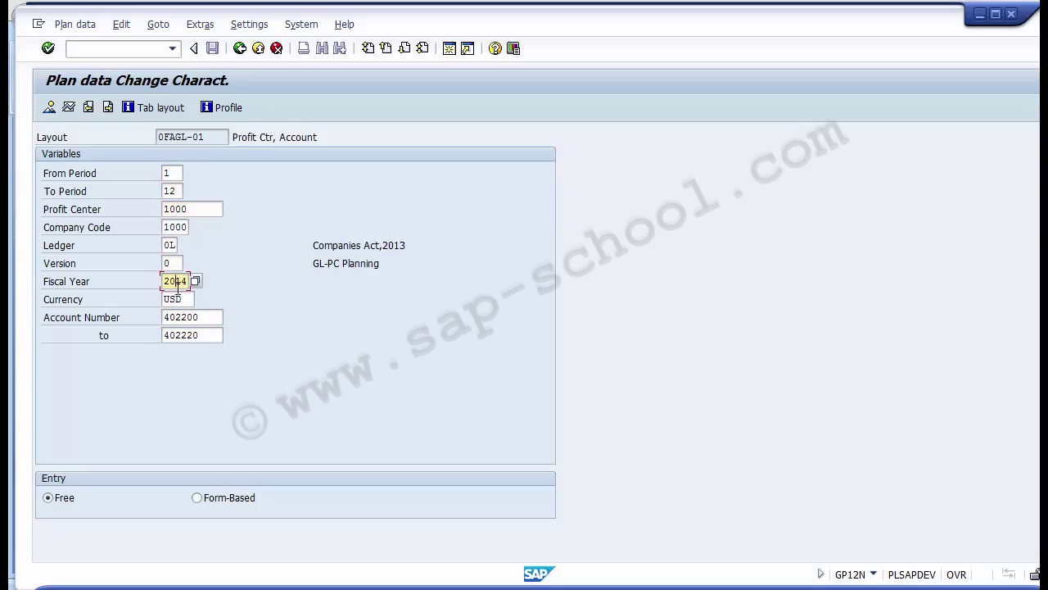
{"action": "left_click", "coordinate": [178, 299]}
{"action": "left_click", "coordinate": [181, 317]}
{"action": "left_click", "coordinate": [188, 335]}
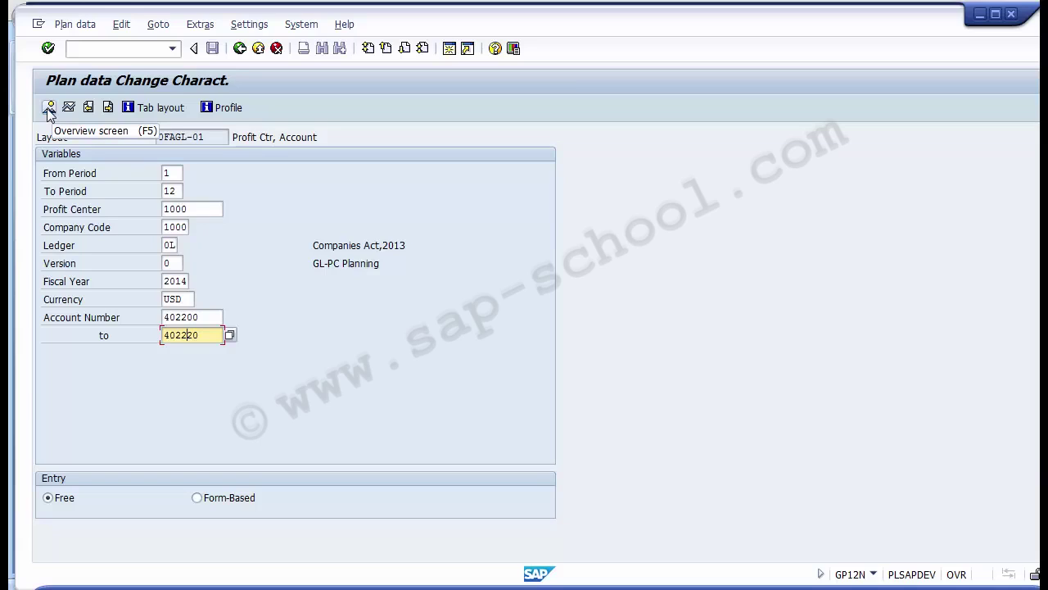
Open the overview screen for the plan data and review the record type and profit center in its header.
{"action": "left_click", "coordinate": [48, 110]}
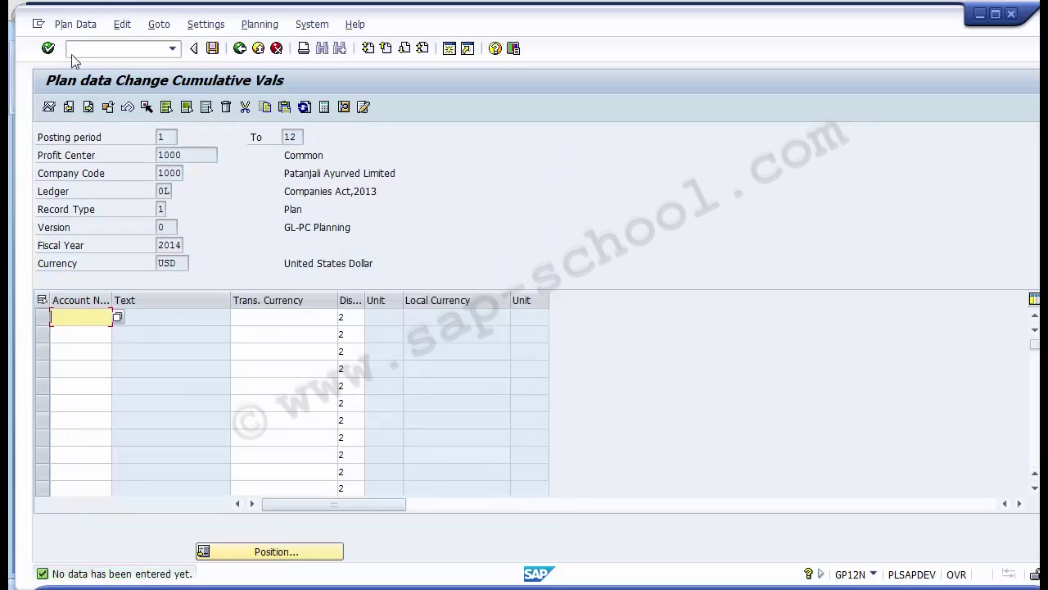
{"action": "left_click", "coordinate": [389, 210]}
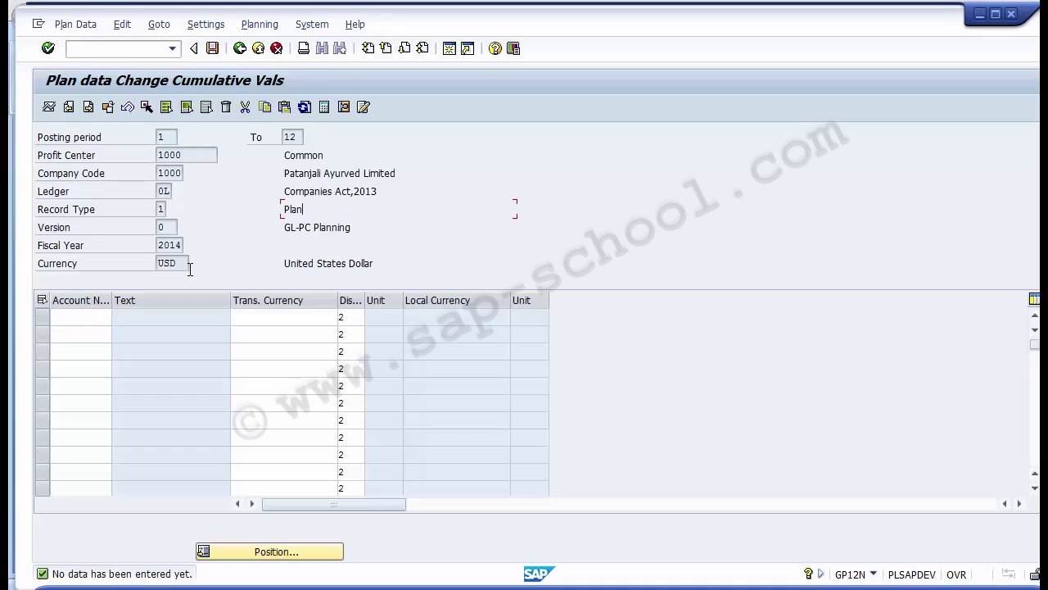
{"action": "left_click", "coordinate": [181, 155]}
{"action": "double_click", "coordinate": [181, 155]}
{"action": "left_click", "coordinate": [83, 317]}
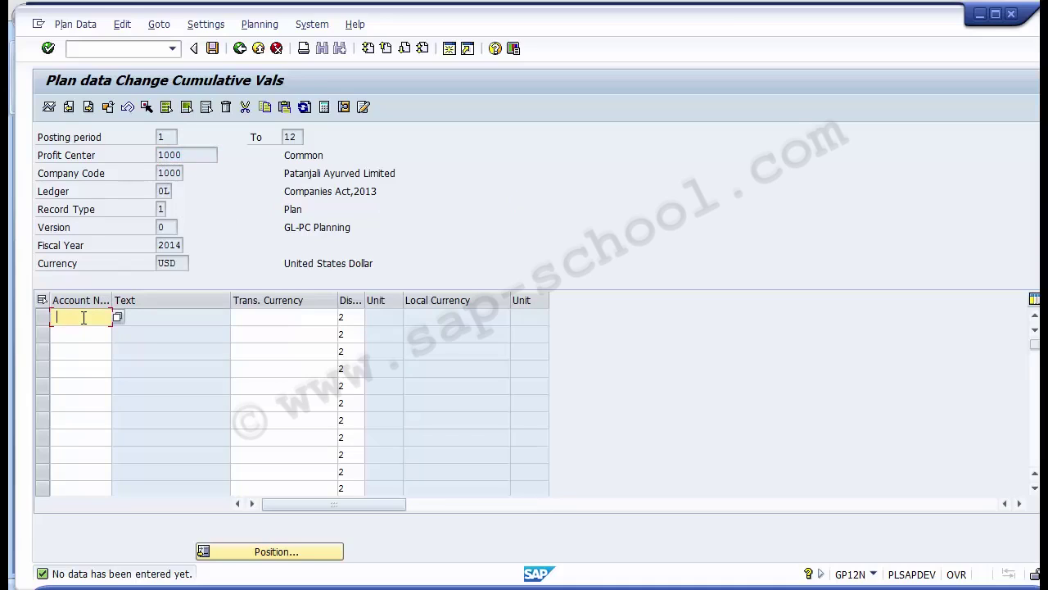
{"action": "type", "text": "400220"}
{"action": "key", "text": "BackSpace"}
{"action": "key", "text": "BackSpace"}
{"action": "key", "text": "BackSpace"}
{"action": "key", "text": "BackSpace"}
{"action": "key", "text": "BackSpace"}
{"action": "key", "text": "BackSpace"}
Search the G/L accounts of company code 1000, choose 402200 (Advertisement) for the first planning line, and go to its transaction currency amount.
{"action": "left_click", "coordinate": [117, 317]}
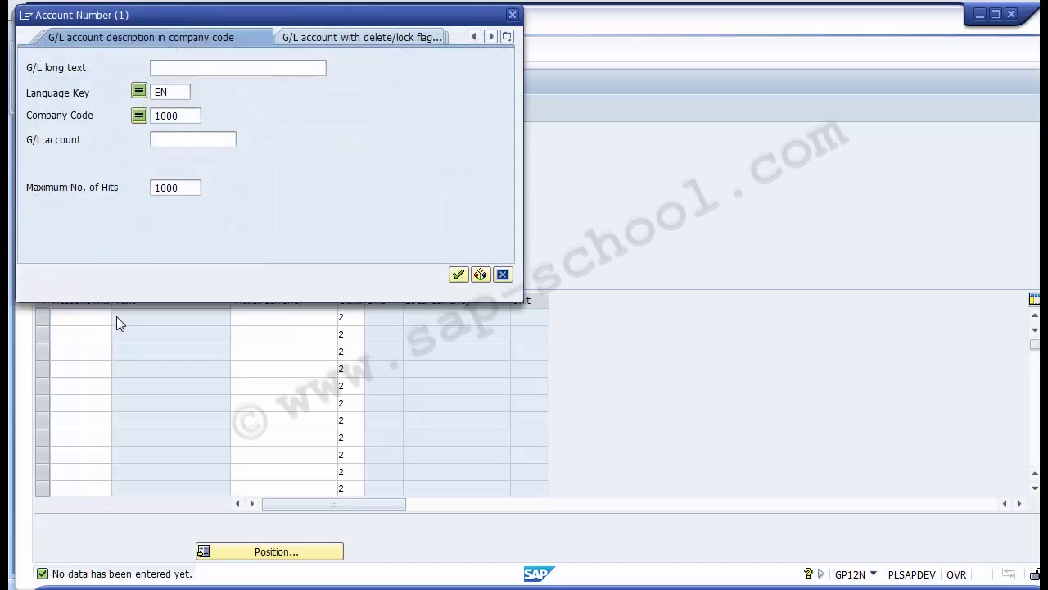
{"action": "key", "text": "Return"}
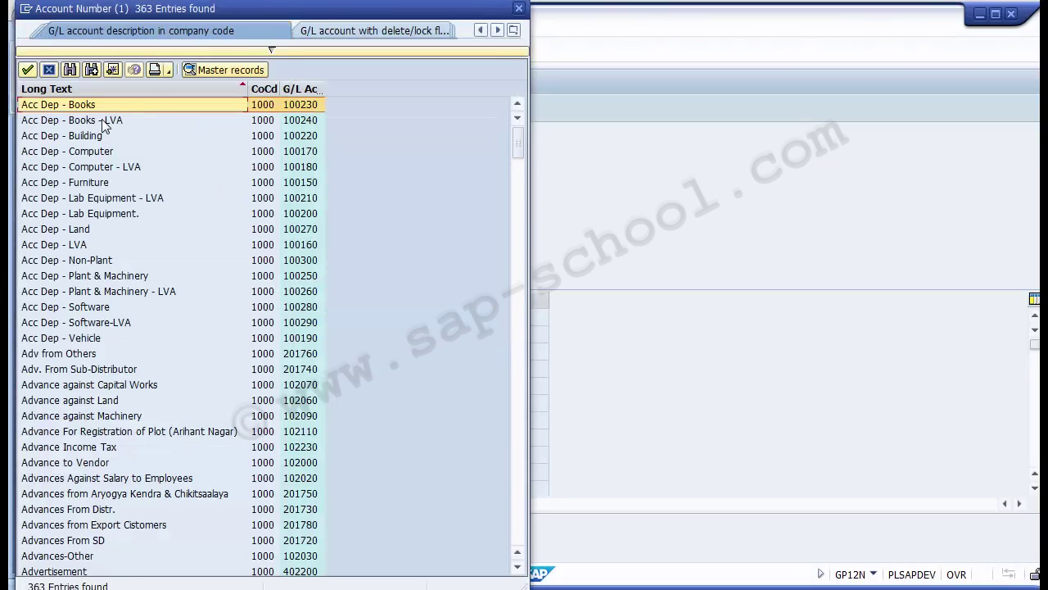
{"action": "key", "text": "Page_Down"}
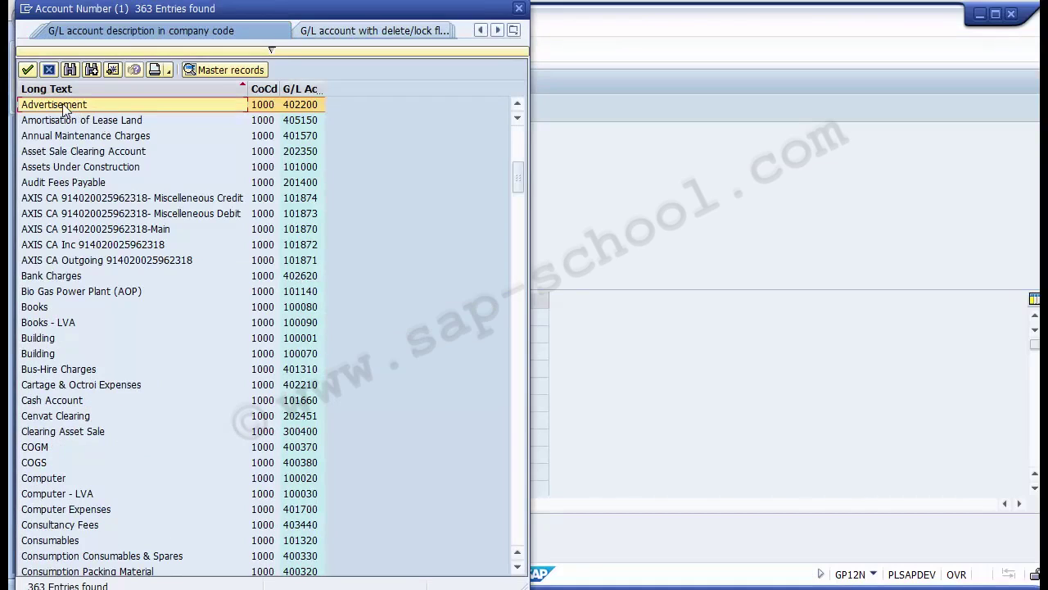
{"action": "double_click", "coordinate": [64, 110]}
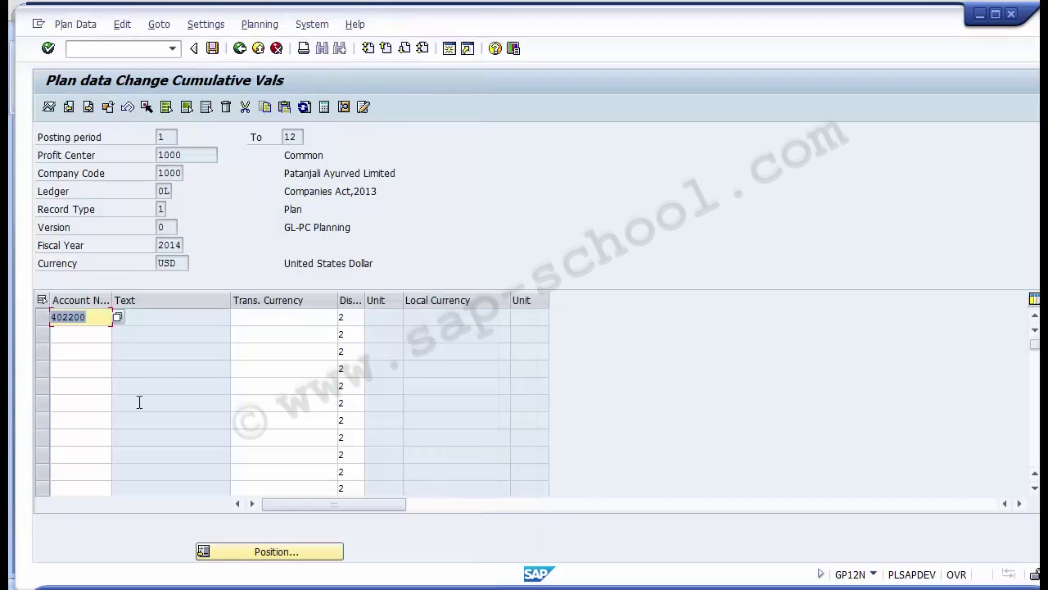
{"action": "left_click_drag", "start_coordinate": [95, 316], "coordinate": [53, 319]}
{"action": "left_click", "coordinate": [277, 318]}
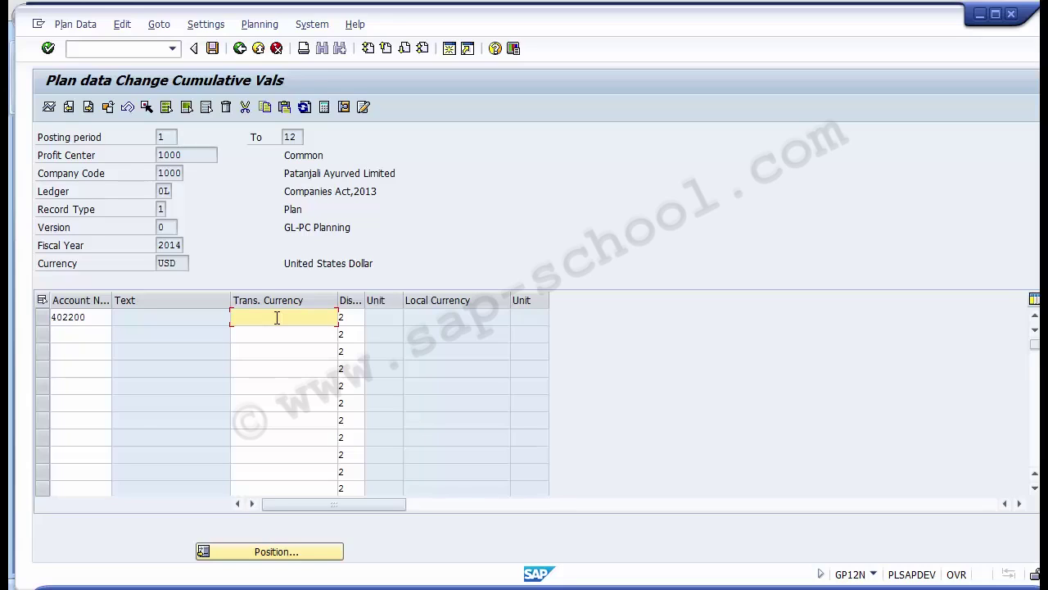
Enter a transaction currency amount of 10000 for account 402200 and review the plan data header from posting period to currency.
{"action": "type", "text": "10000"}
{"action": "left_click", "coordinate": [167, 135]}
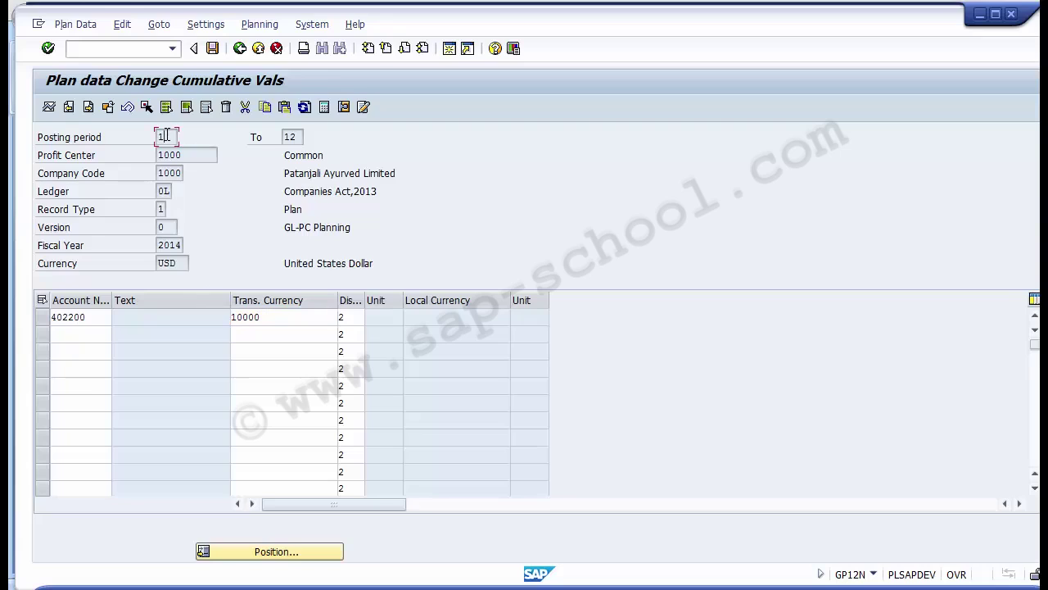
{"action": "left_click", "coordinate": [299, 137]}
{"action": "left_click", "coordinate": [215, 155]}
{"action": "left_click_drag", "start_coordinate": [283, 156], "coordinate": [332, 156]}
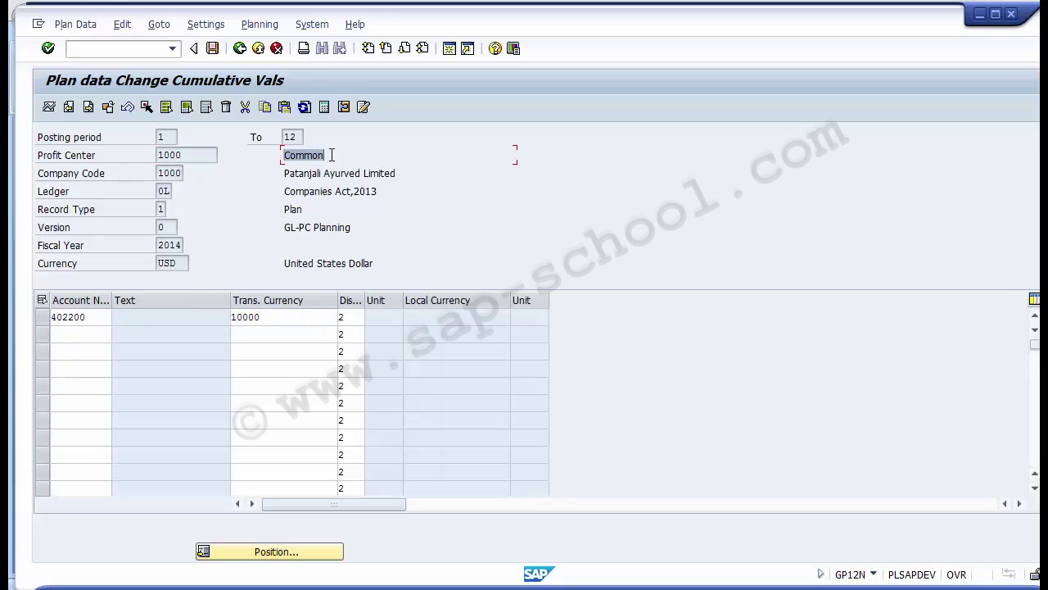
{"action": "left_click", "coordinate": [181, 173]}
{"action": "left_click", "coordinate": [171, 192]}
{"action": "left_click", "coordinate": [163, 209]}
{"action": "left_click", "coordinate": [161, 227]}
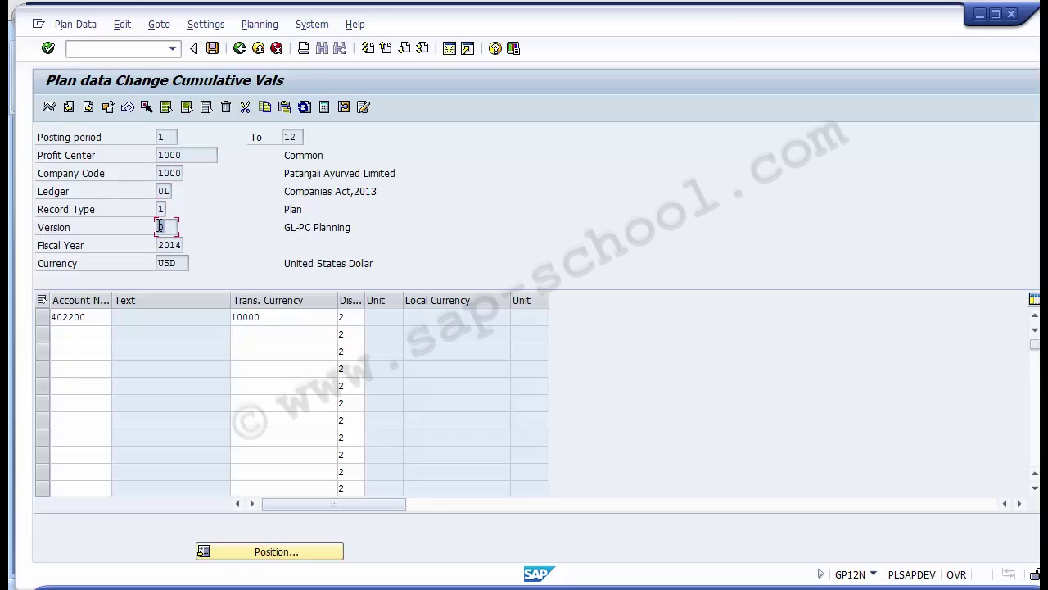
{"action": "left_click_drag", "start_coordinate": [159, 245], "coordinate": [159, 267]}
Review the account number and the transaction currency amount of the first planning line.
{"action": "left_click", "coordinate": [102, 318]}
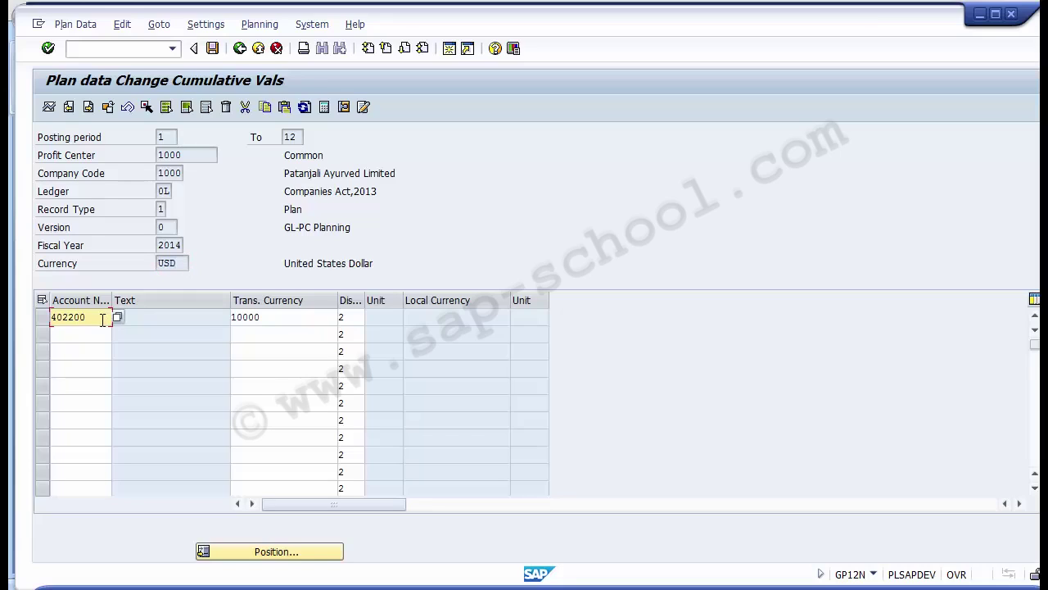
{"action": "left_click_drag", "start_coordinate": [102, 319], "coordinate": [47, 319]}
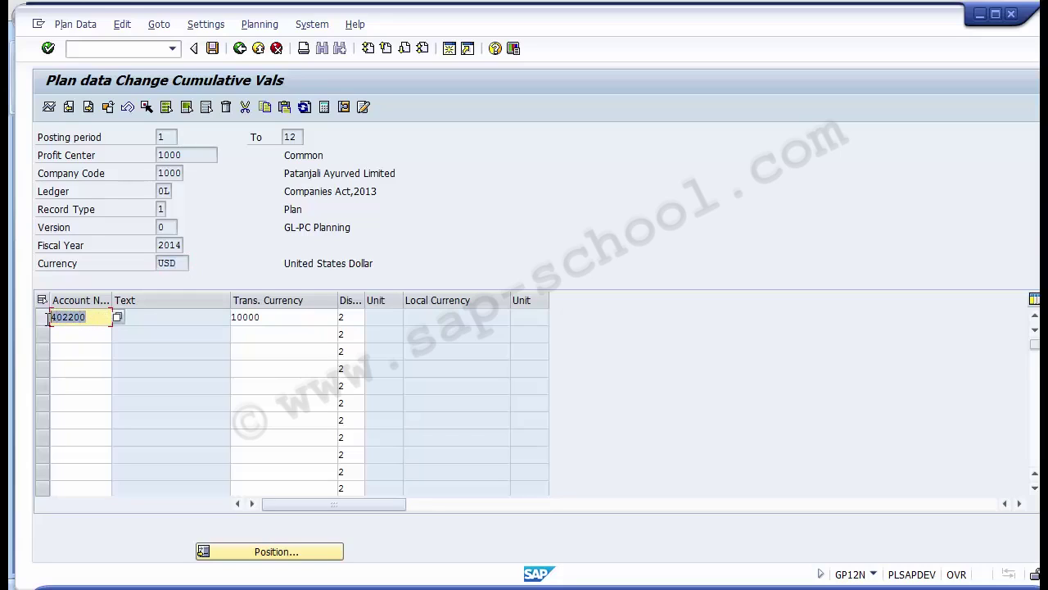
{"action": "left_click", "coordinate": [288, 319]}
{"action": "left_click_drag", "start_coordinate": [248, 318], "coordinate": [231, 317]}
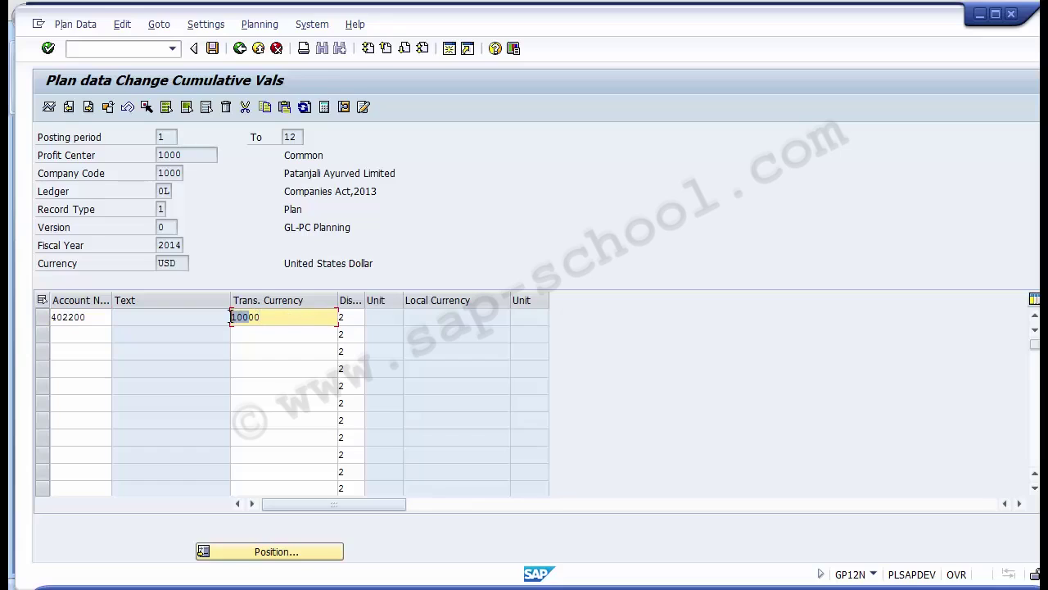
{"action": "left_click", "coordinate": [275, 313]}
{"action": "left_click_drag", "start_coordinate": [248, 316], "coordinate": [232, 316]}
{"action": "left_click", "coordinate": [278, 319]}
Look up the available distribution keys for the first planning line, check key 2, and close the list without changing the key.
{"action": "left_click", "coordinate": [351, 317]}
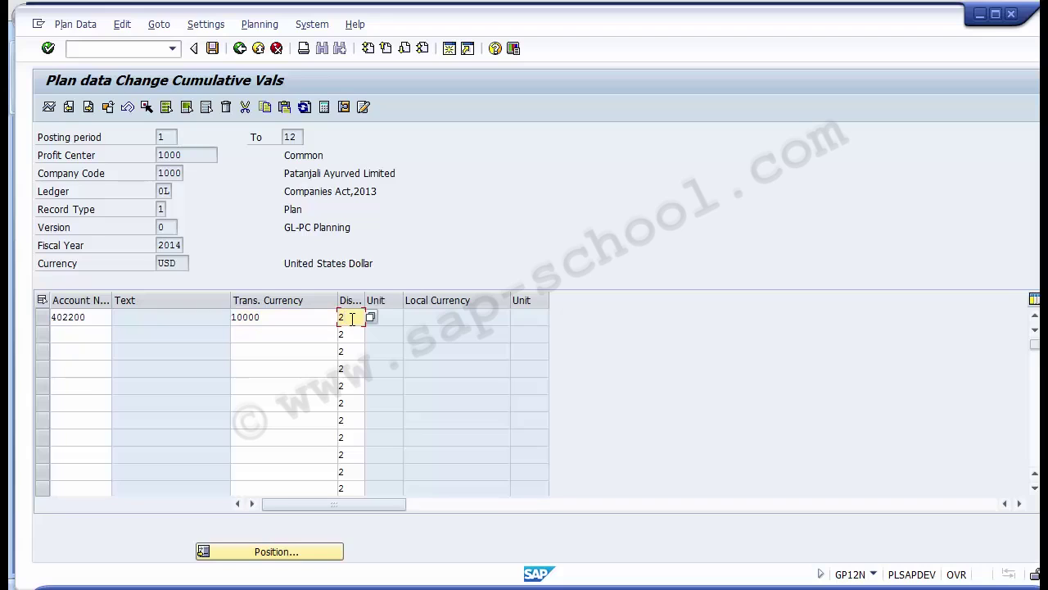
{"action": "key", "text": "F4"}
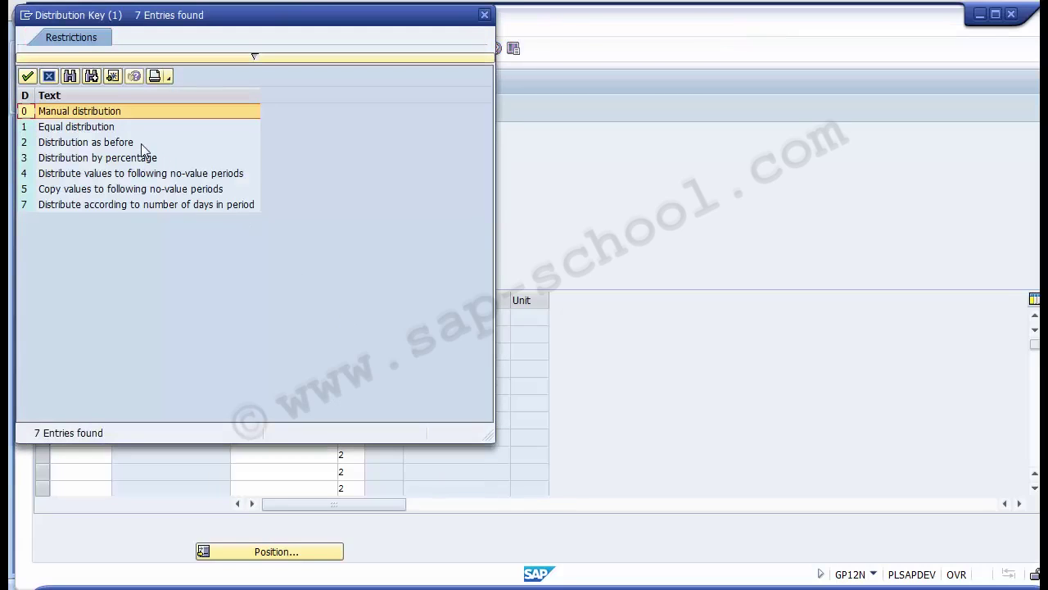
{"action": "left_click", "coordinate": [117, 145]}
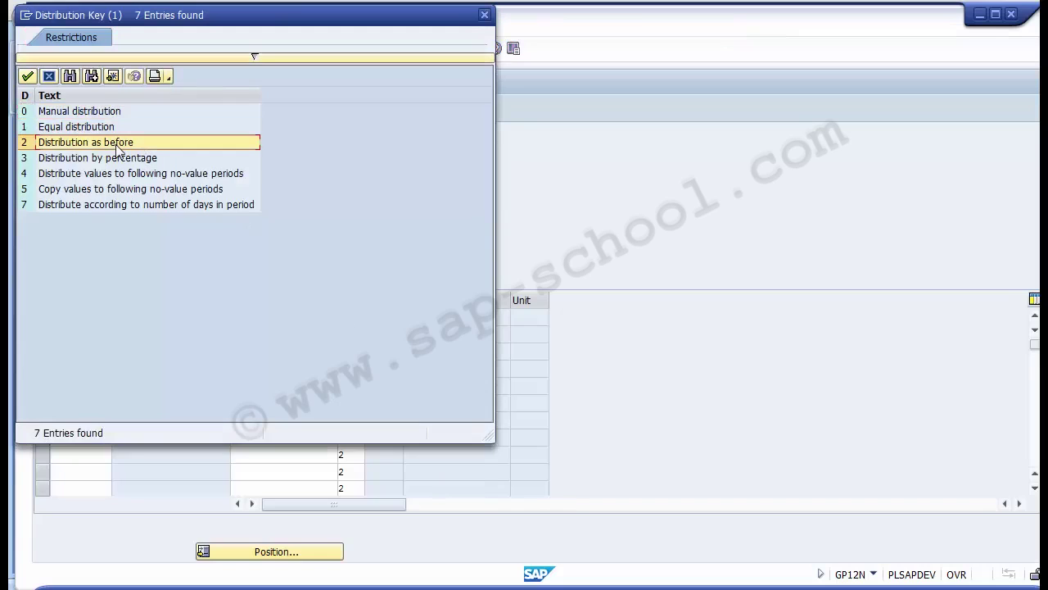
{"action": "left_click", "coordinate": [47, 76]}
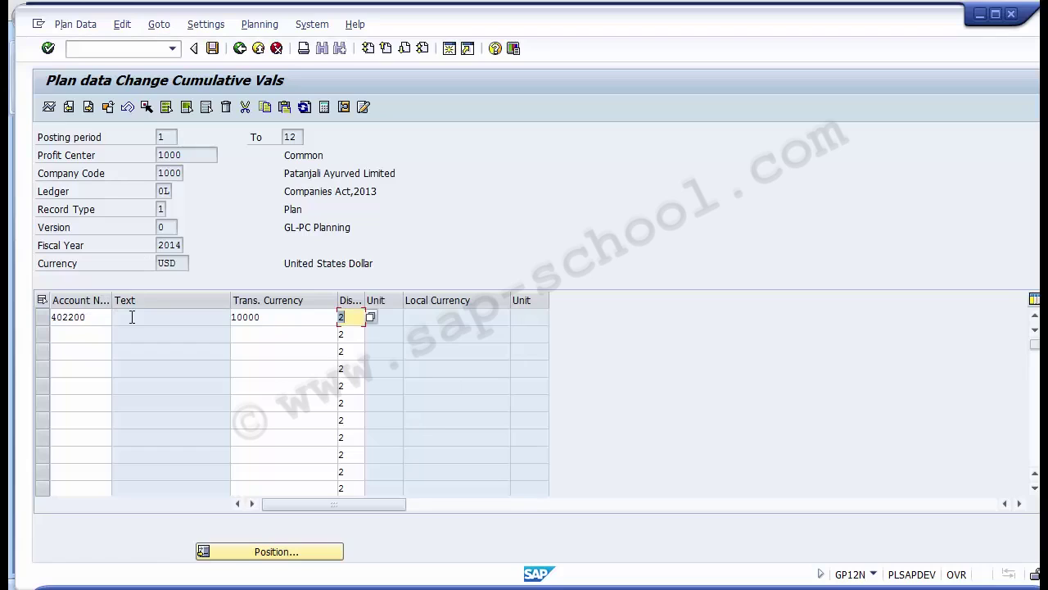
Post the entered plan data and switch from changing to displaying plan data.
{"action": "left_click", "coordinate": [287, 328]}
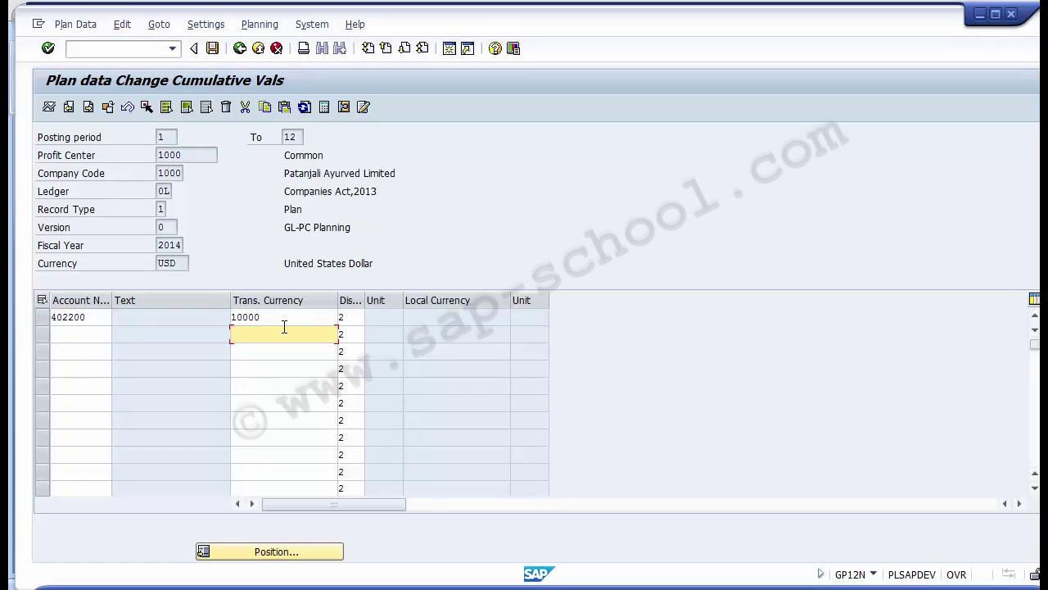
{"action": "left_click", "coordinate": [212, 49]}
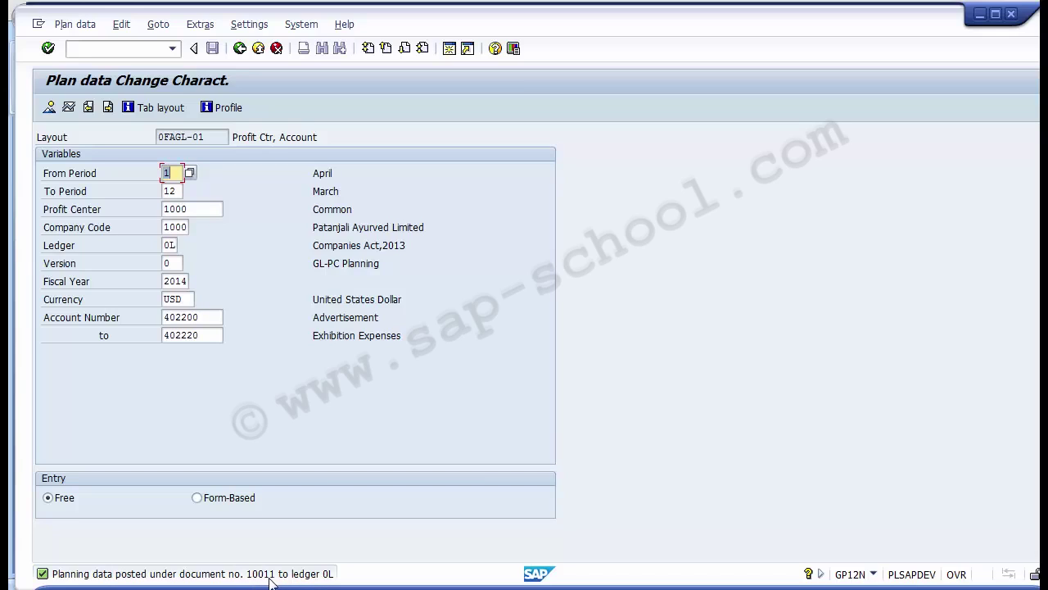
{"action": "left_click", "coordinate": [75, 25]}
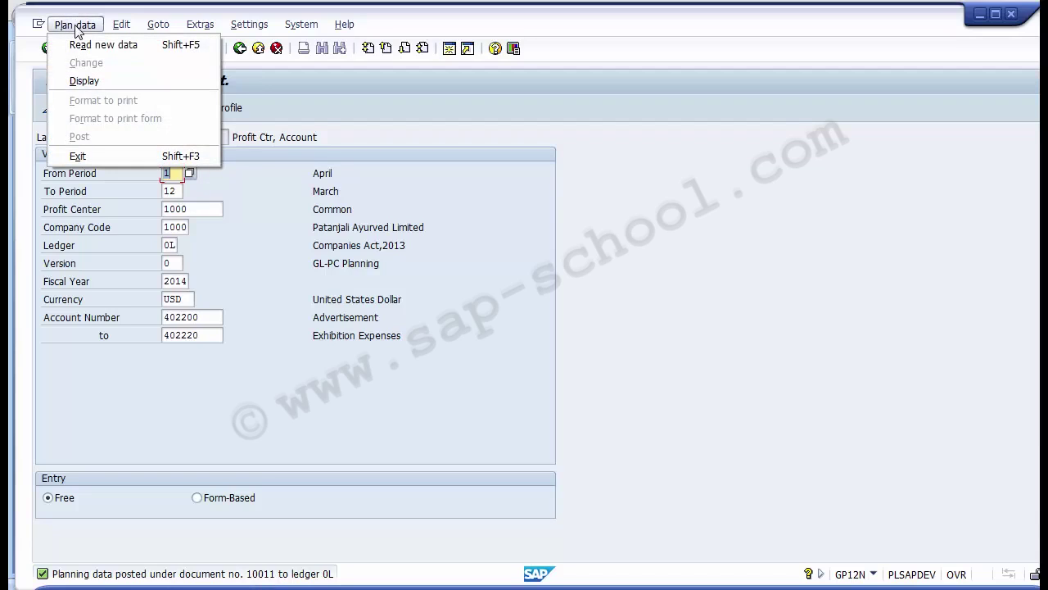
{"action": "left_click", "coordinate": [280, 262]}
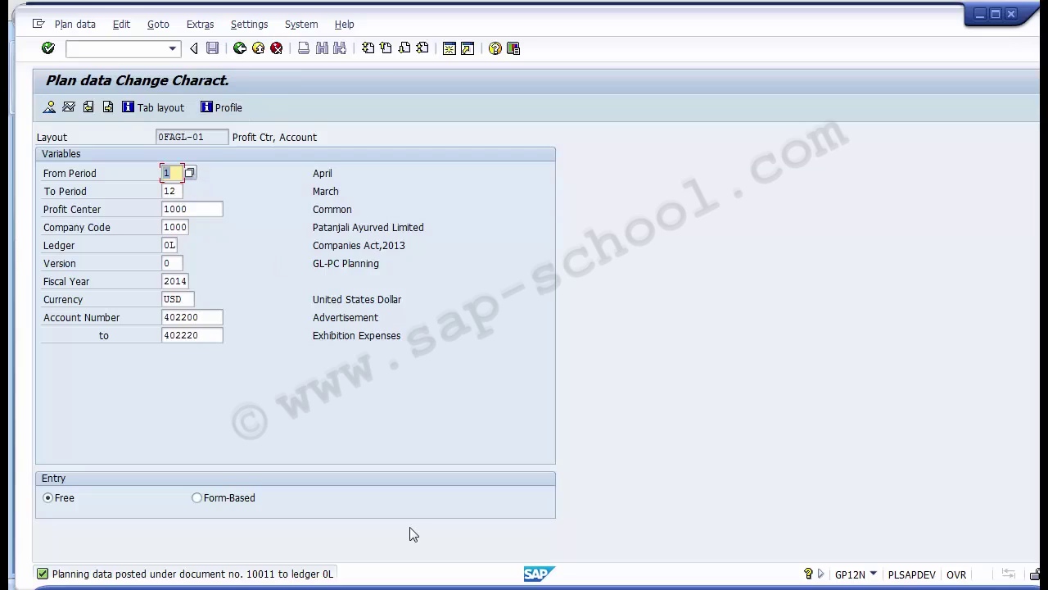
{"action": "left_click", "coordinate": [79, 26]}
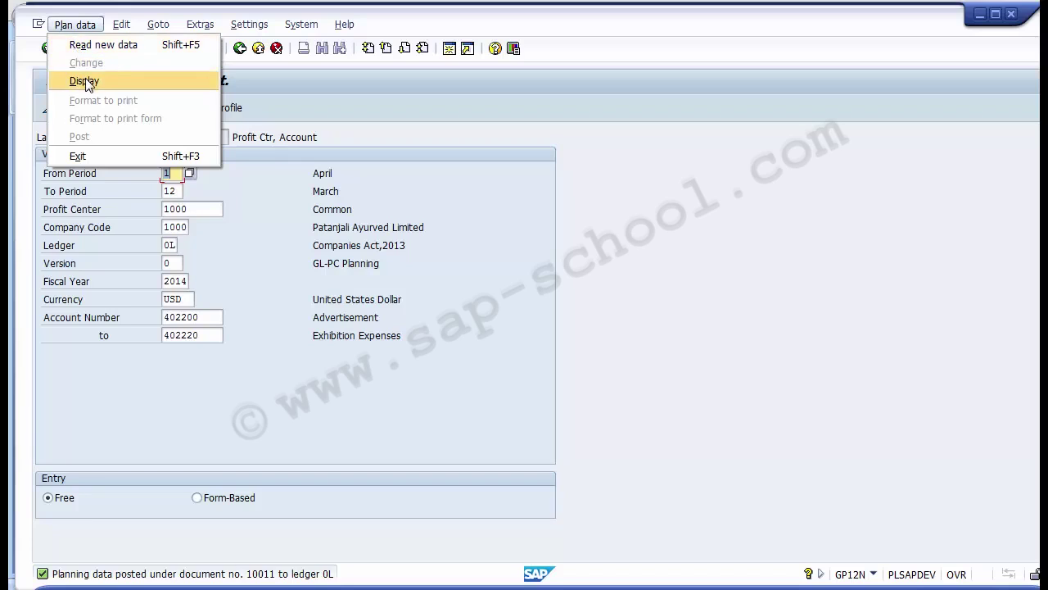
{"action": "left_click", "coordinate": [69, 29]}
{"action": "left_click", "coordinate": [69, 24]}
{"action": "left_click", "coordinate": [66, 78]}
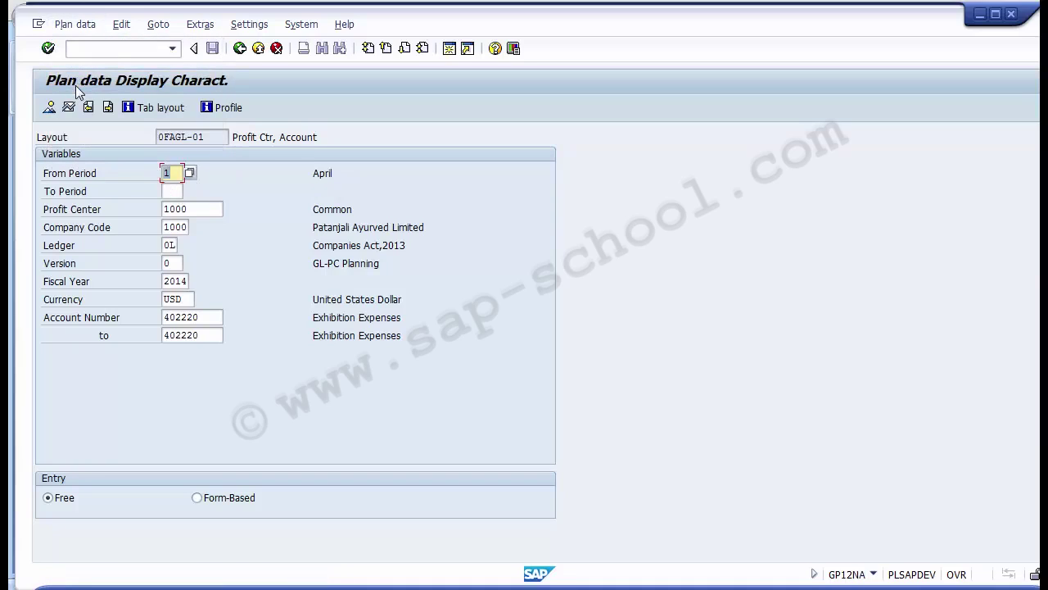
Set the end period to 12, display the overview of planned values for account 402220, and return to the planning variables.
{"action": "left_click", "coordinate": [171, 191]}
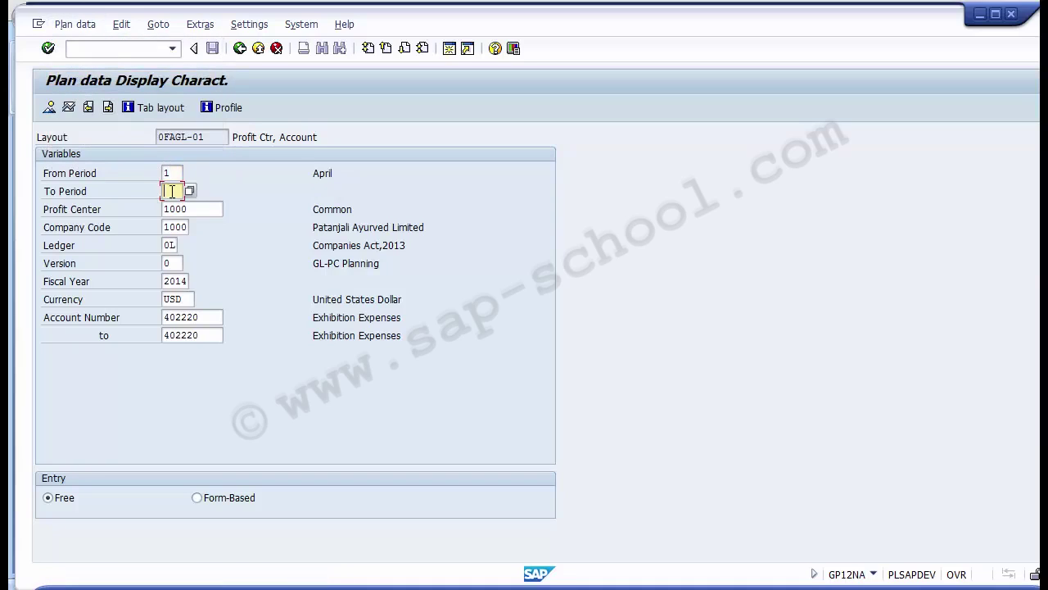
{"action": "type", "text": "12"}
{"action": "left_click", "coordinate": [49, 110]}
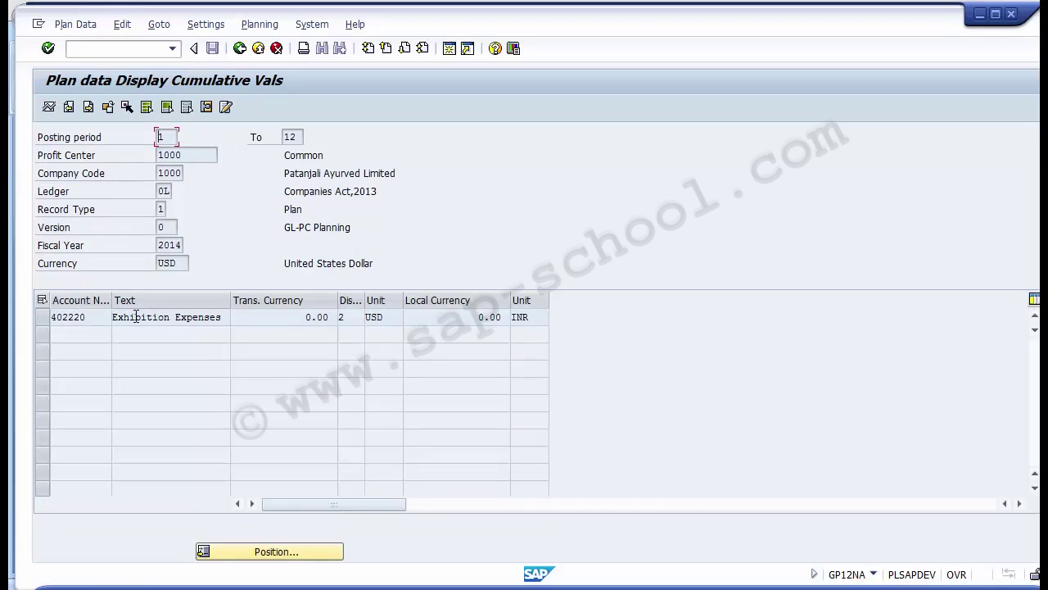
{"action": "left_click_drag", "start_coordinate": [85, 317], "coordinate": [68, 318]}
{"action": "left_click_drag", "start_coordinate": [228, 318], "coordinate": [113, 318]}
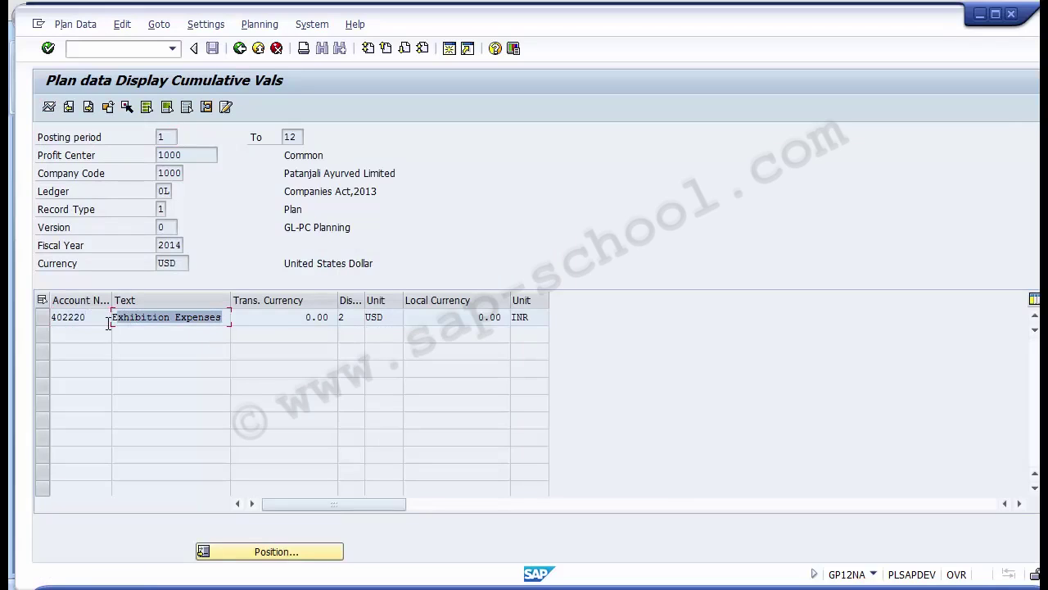
{"action": "left_click", "coordinate": [239, 48]}
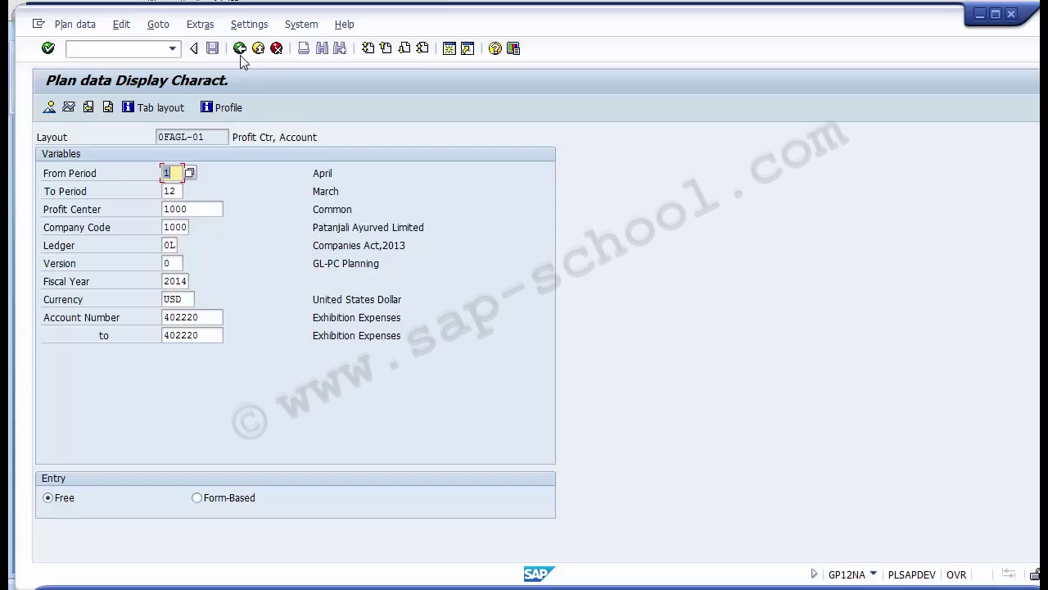
Set both the start and the end of the G/L account range to 402200 for the plan data display.
{"action": "left_click", "coordinate": [216, 335]}
{"action": "key", "text": "BackSpace"}
{"action": "key", "text": "BackSpace"}
{"action": "key", "text": "BackSpace"}
{"action": "key", "text": "BackSpace"}
{"action": "key", "text": "BackSpace"}
{"action": "key", "text": "BackSpace"}
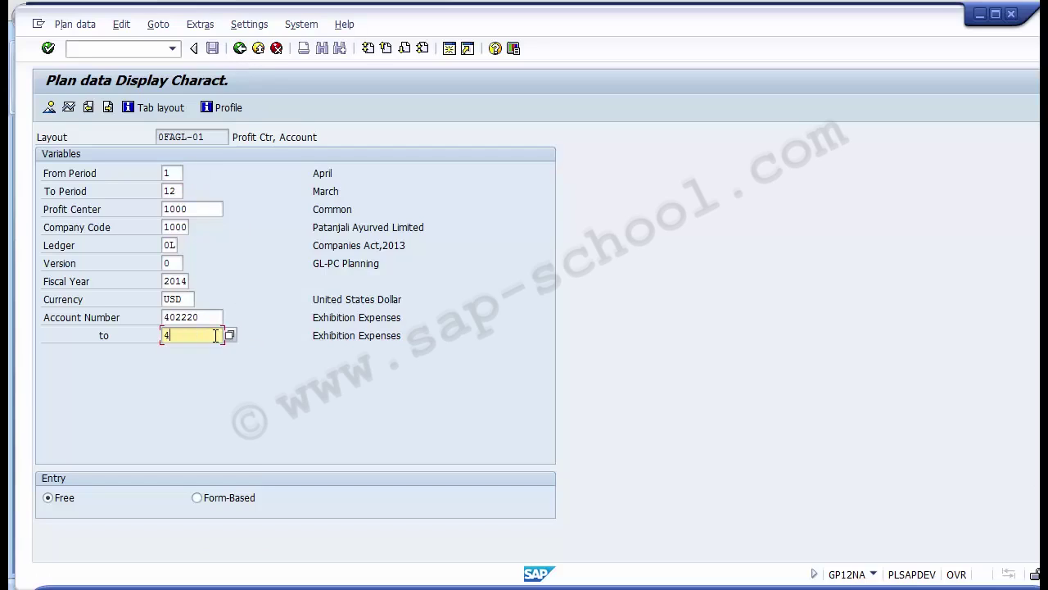
{"action": "left_click", "coordinate": [206, 317]}
{"action": "key", "text": "BackSpace"}
{"action": "key", "text": "BackSpace"}
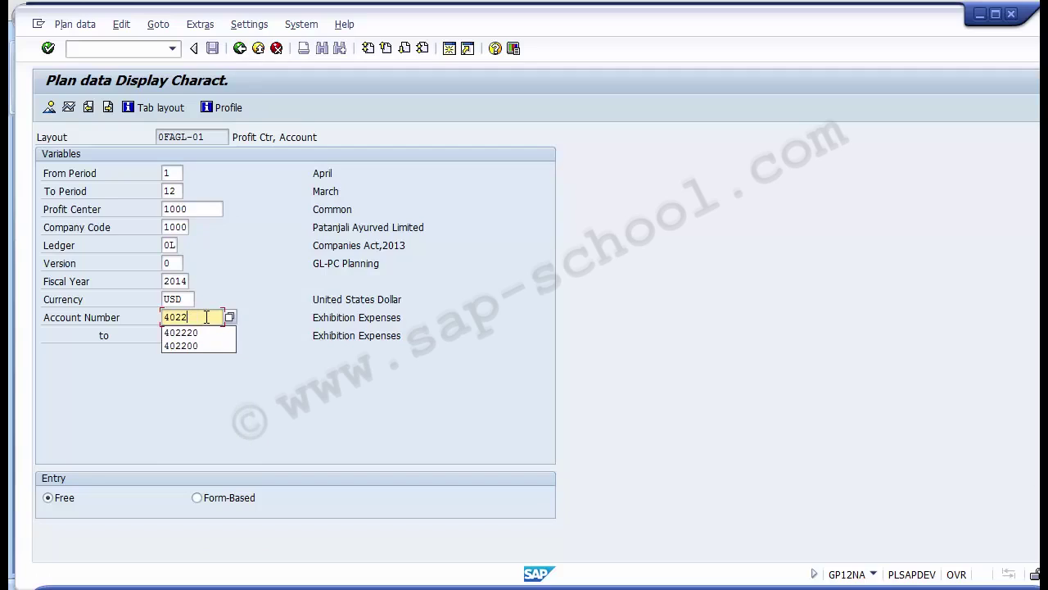
{"action": "type", "text": "00"}
{"action": "double_click", "coordinate": [207, 317]}
{"action": "key", "text": "ctrl+c"}
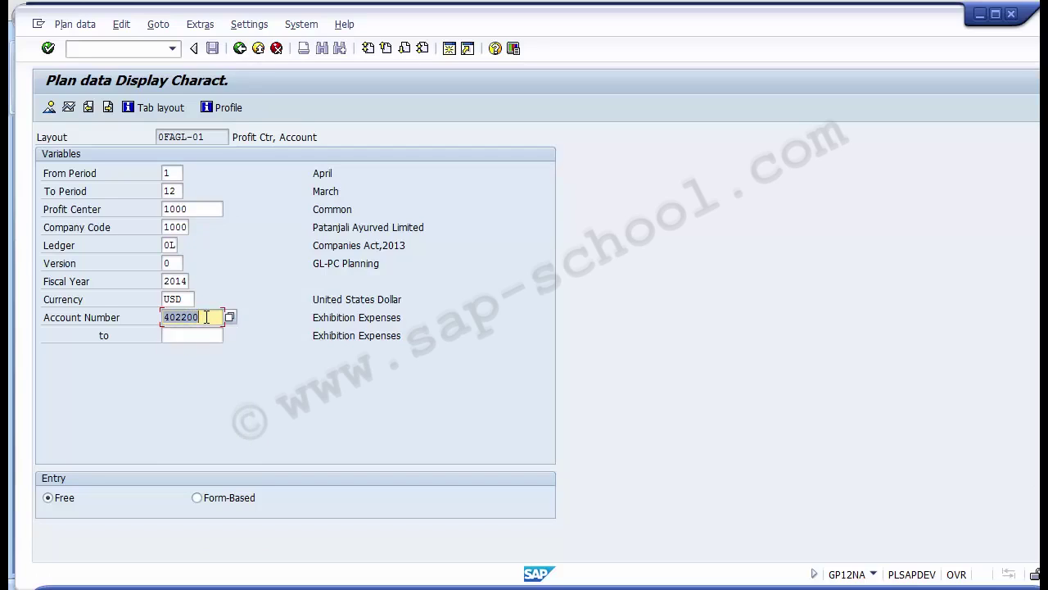
{"action": "key", "text": "Tab"}
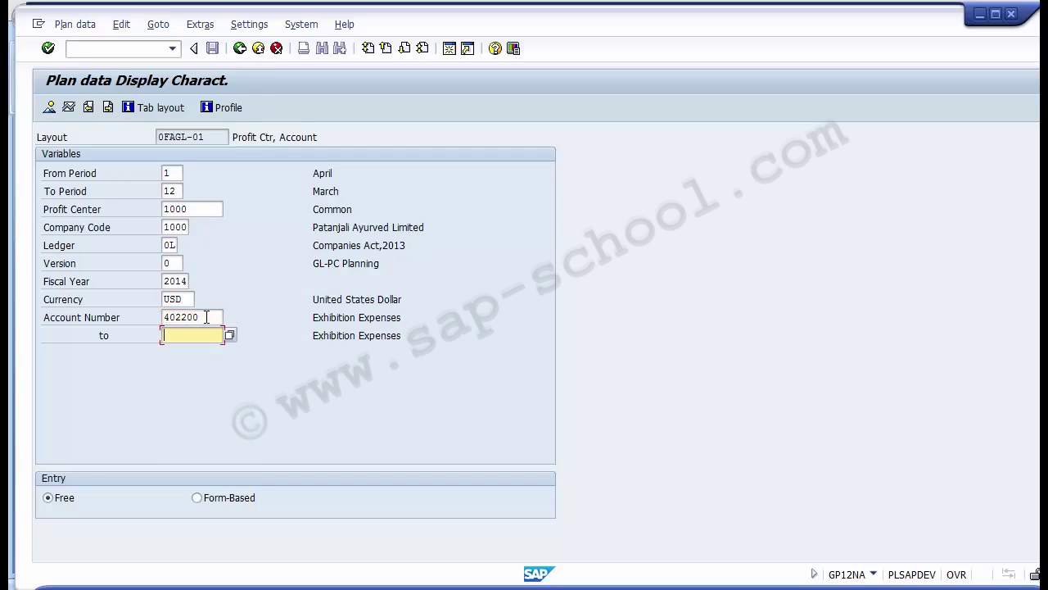
{"action": "key", "text": "ctrl+v"}
{"action": "key", "text": "Return"}
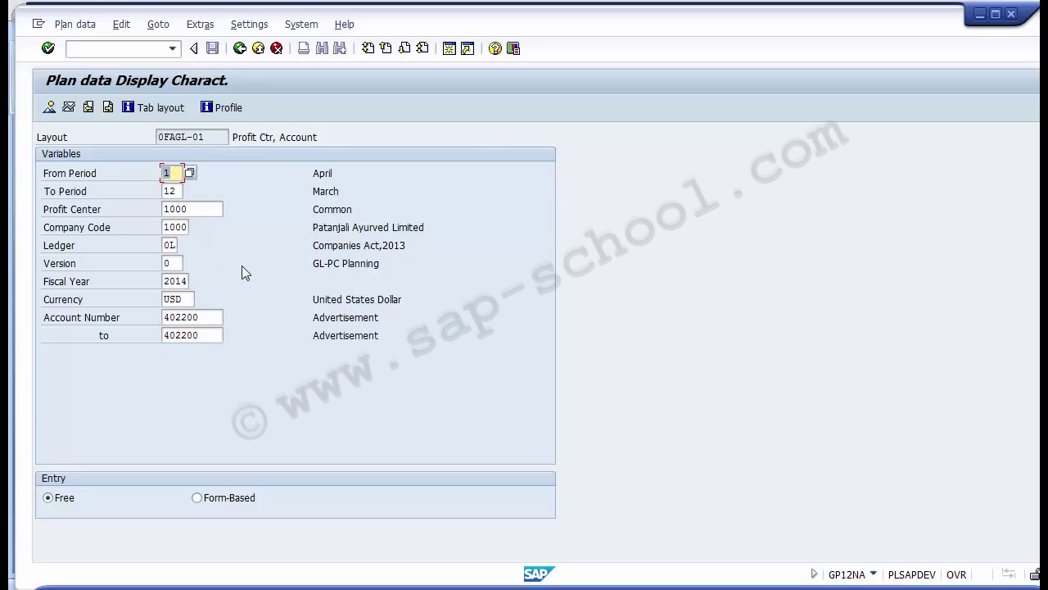
Display the planned values for account 402200, examine its text, transaction currency and local currency amounts, and return to the planning variables.
{"action": "left_click", "coordinate": [49, 107]}
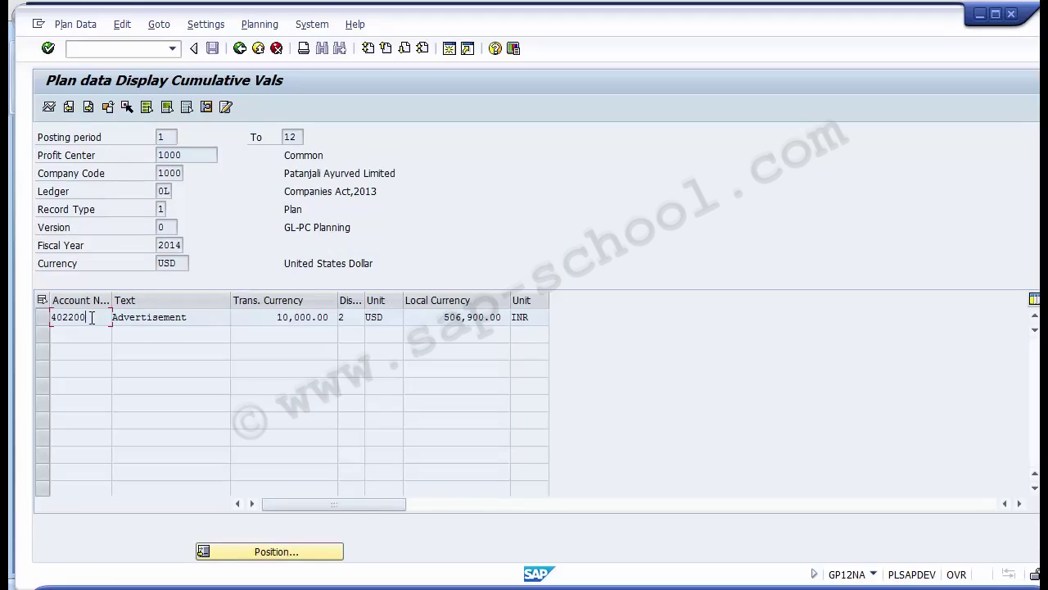
{"action": "left_click_drag", "start_coordinate": [87, 317], "coordinate": [53, 317]}
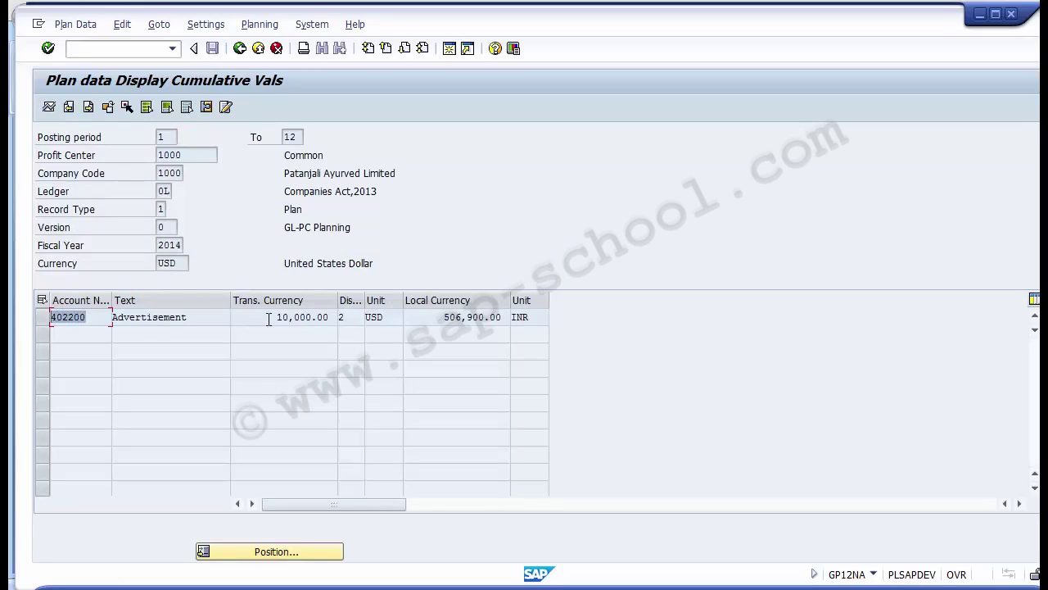
{"action": "left_click_drag", "start_coordinate": [270, 318], "coordinate": [366, 318]}
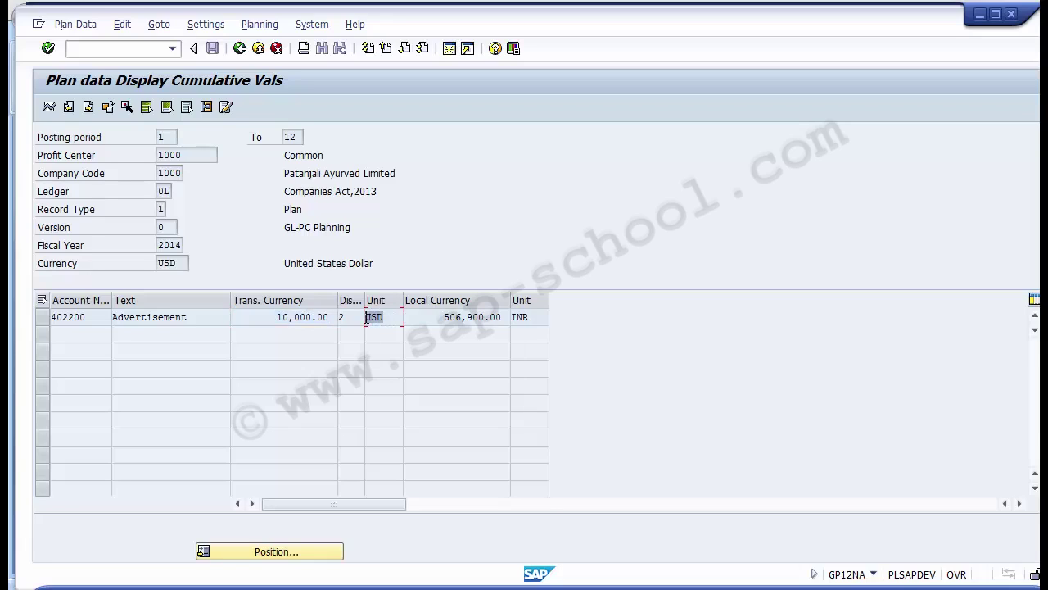
{"action": "left_click_drag", "start_coordinate": [198, 319], "coordinate": [98, 321]}
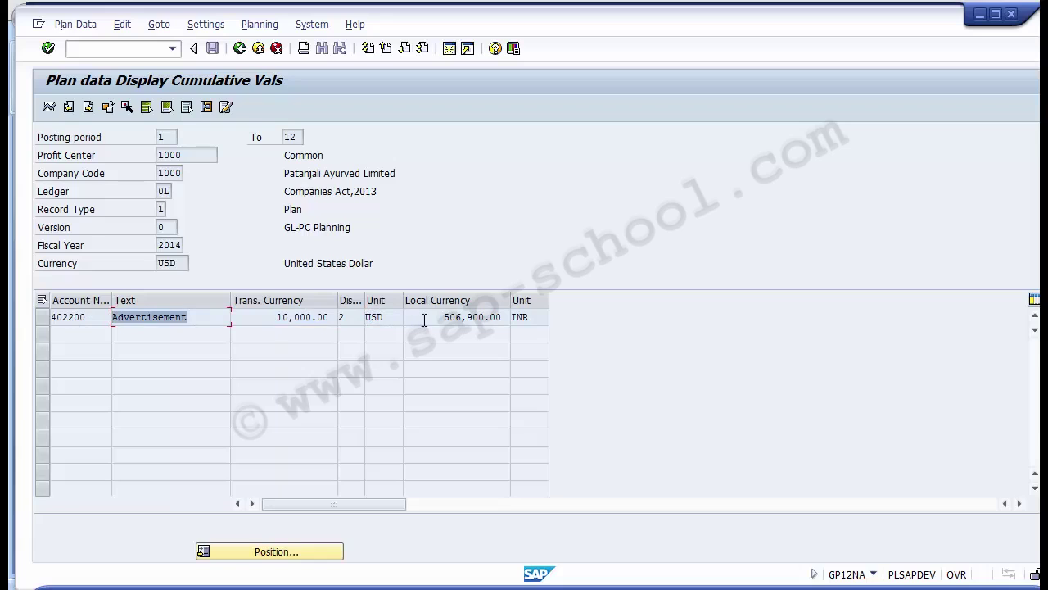
{"action": "left_click_drag", "start_coordinate": [427, 319], "coordinate": [505, 317]}
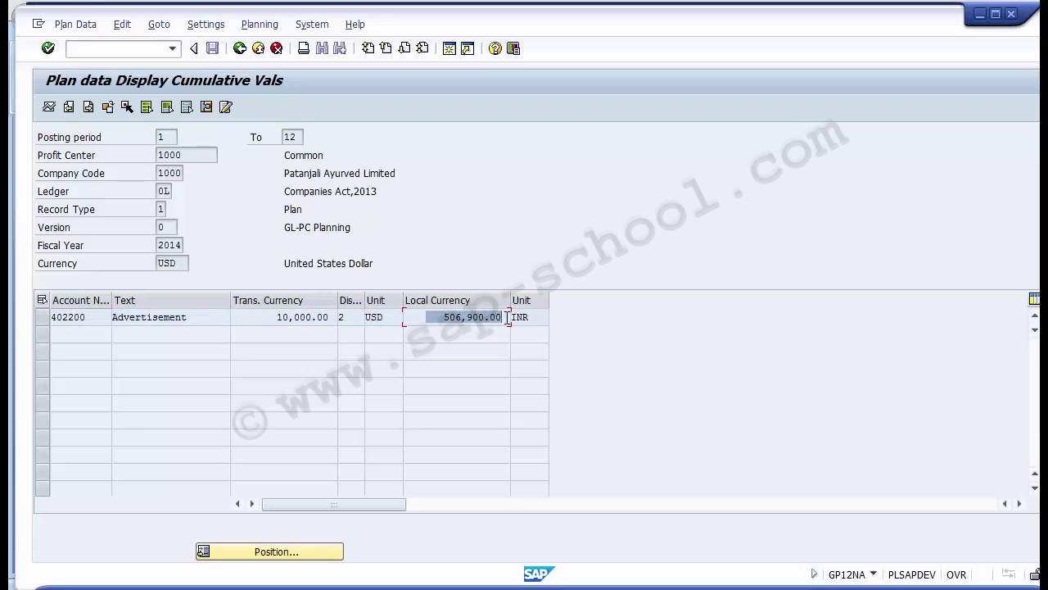
{"action": "left_click", "coordinate": [432, 231]}
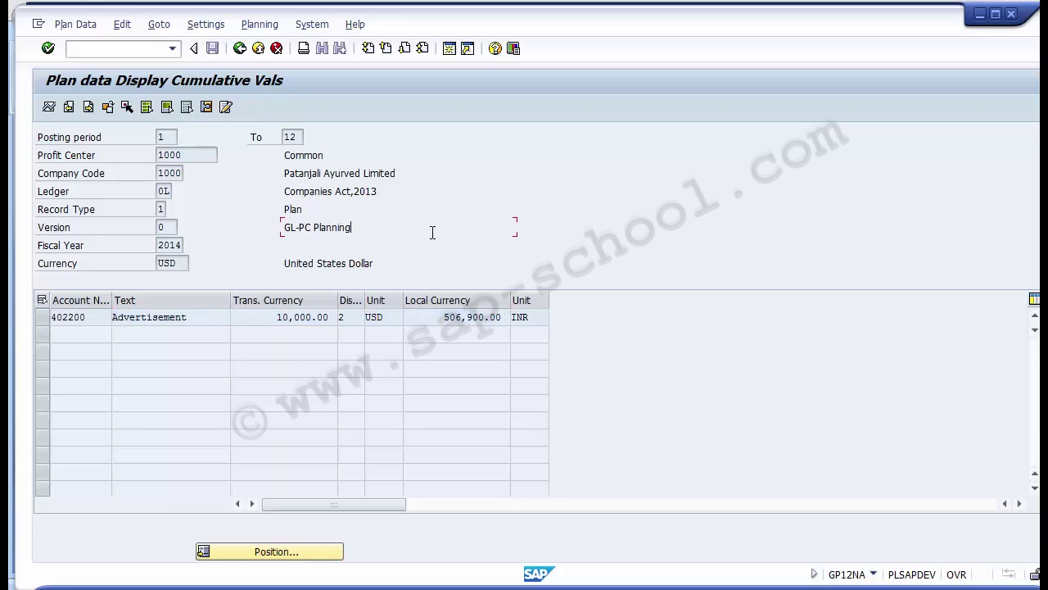
{"action": "left_click", "coordinate": [239, 48]}
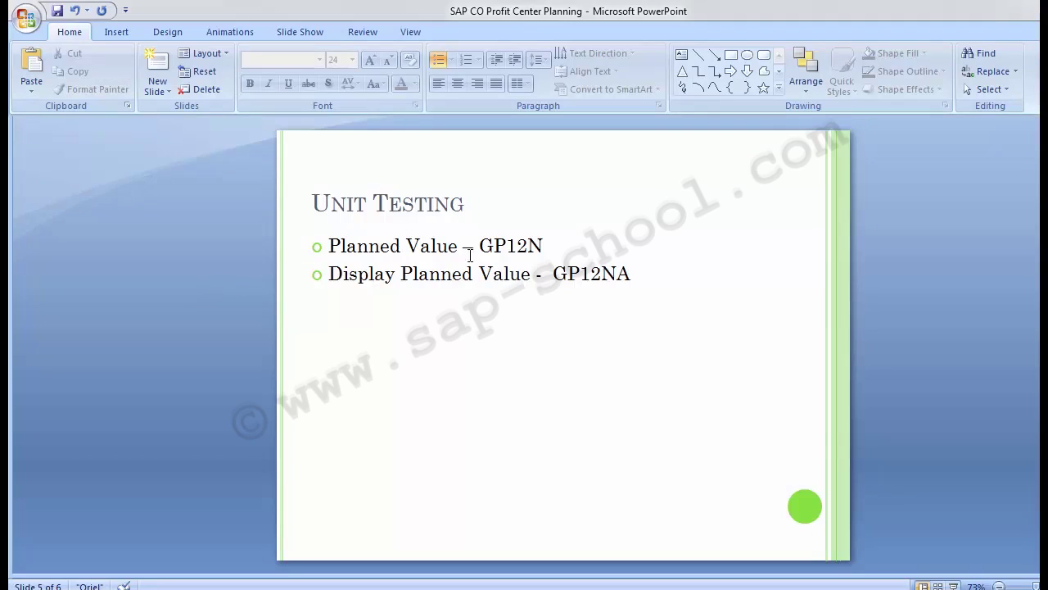
Check the transaction code for displaying planned values on the Unit Testing slide in PowerPoint and return to SAP.
{"action": "left_click_drag", "start_coordinate": [553, 272], "coordinate": [636, 276]}
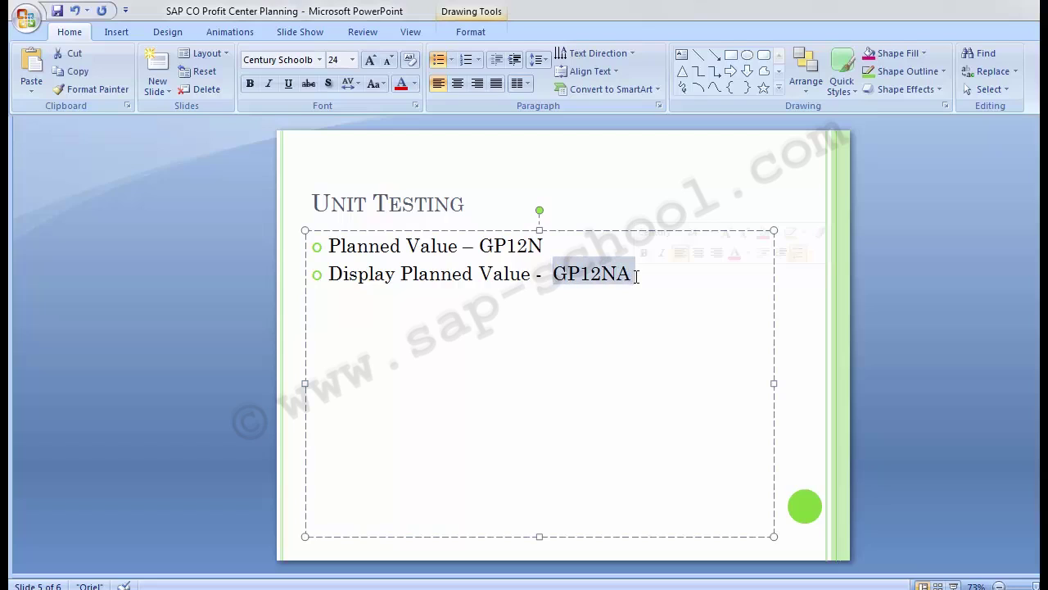
{"action": "left_click", "coordinate": [203, 337]}
{"action": "key", "text": "alt+Tab"}
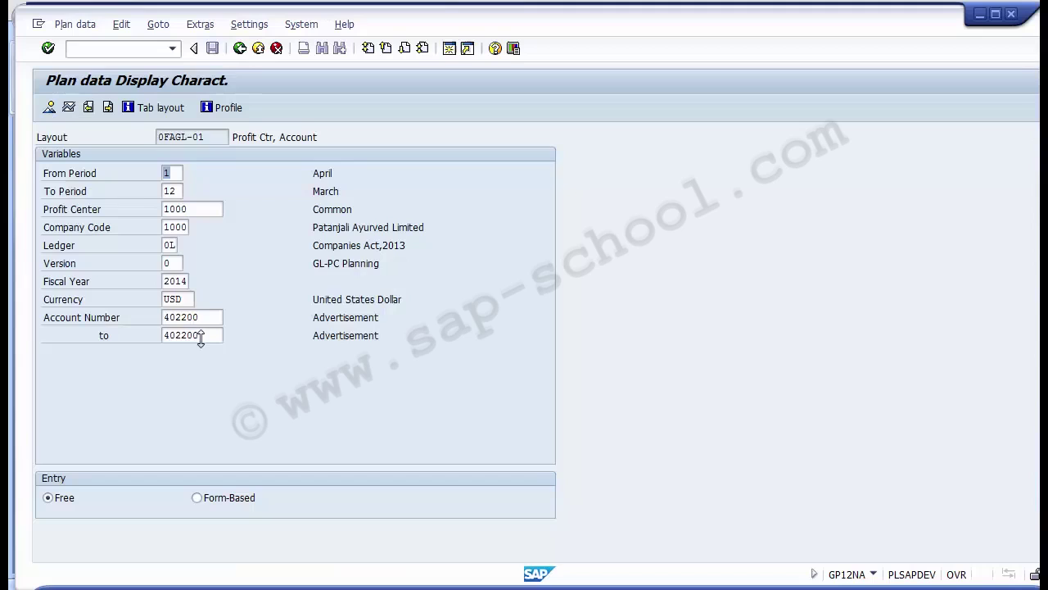
Leave the plan data display and go back to the SAP Easy Access screen with the command /n.
{"action": "left_click", "coordinate": [102, 43]}
{"action": "type", "text": "/n"}
{"action": "key", "text": "Return"}
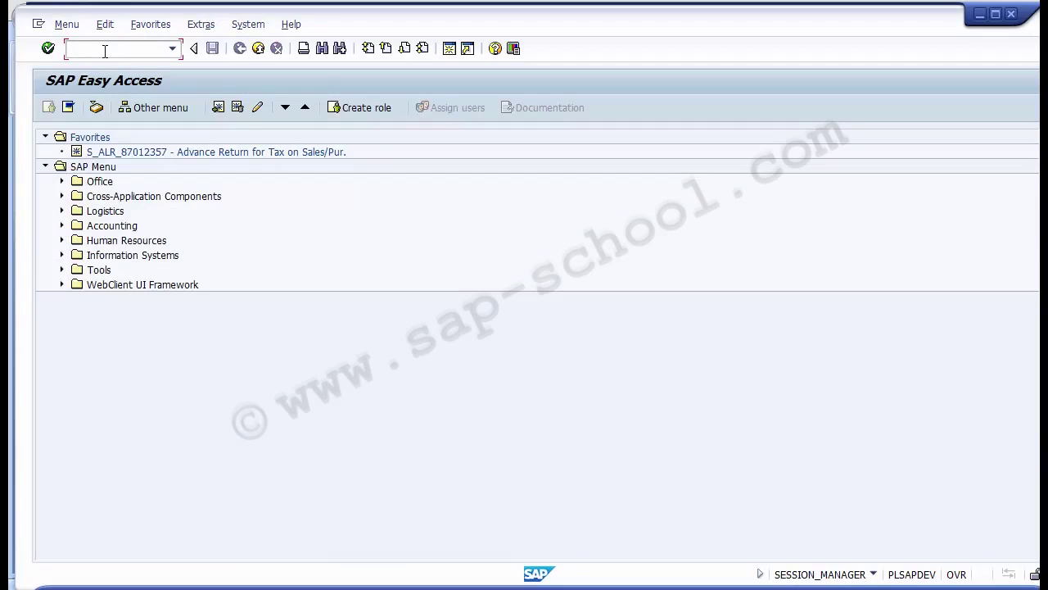
Try to open transaction GL12NA from the SAP Easy Access screen.
{"action": "type", "text": "G"}
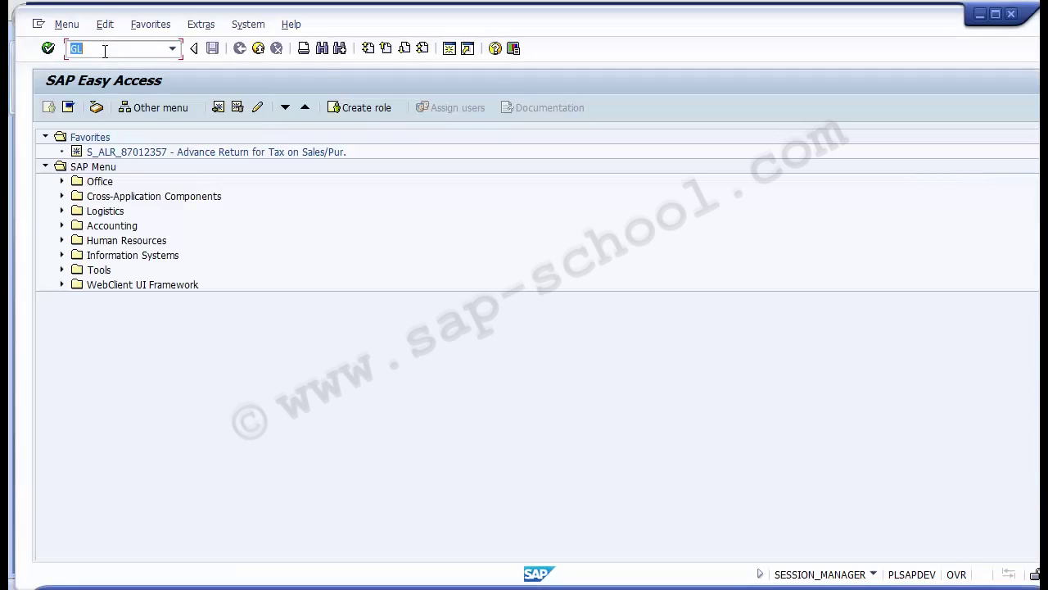
{"action": "type", "text": "/2N"}
{"action": "type", "text": "A"}
{"action": "key", "text": "Home"}
{"action": "type", "text": "GL"}
{"action": "key", "text": "Return"}
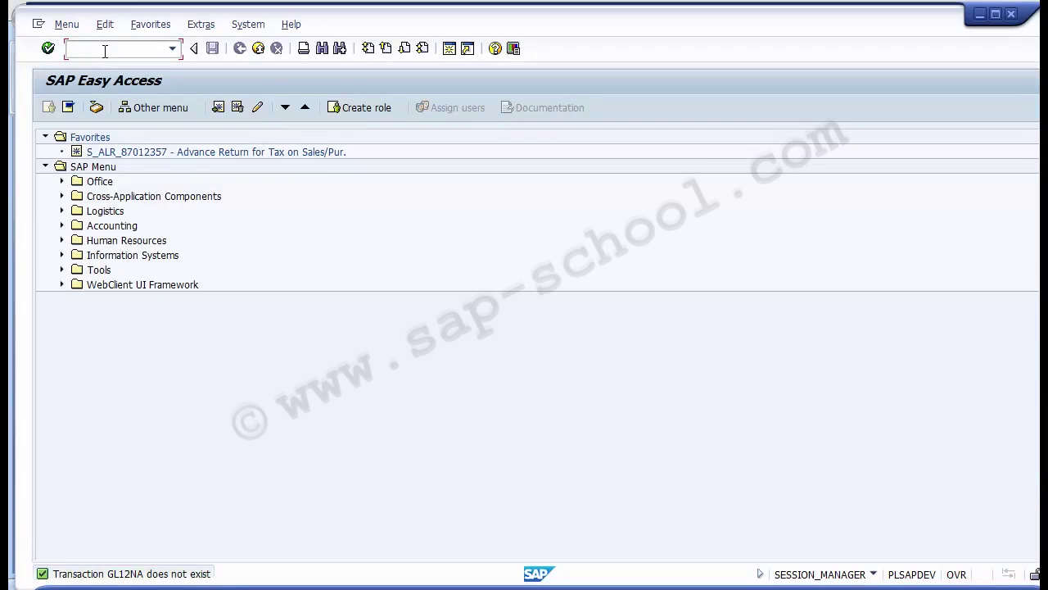
Open the plan data display with transaction GP12NA from the command history.
{"action": "key", "text": "Down"}
{"action": "key", "text": "Down"}
{"action": "key", "text": "Down"}
{"action": "left_click", "coordinate": [105, 51]}
{"action": "key", "text": "Return"}
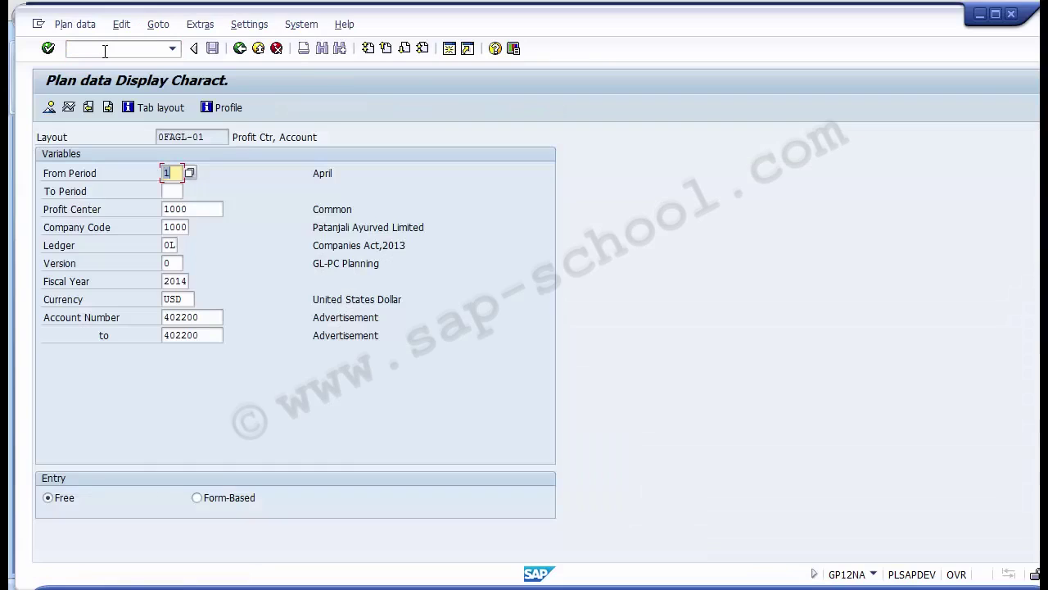
Set the To Period of the plan data display to 12.
{"action": "key", "text": "Tab"}
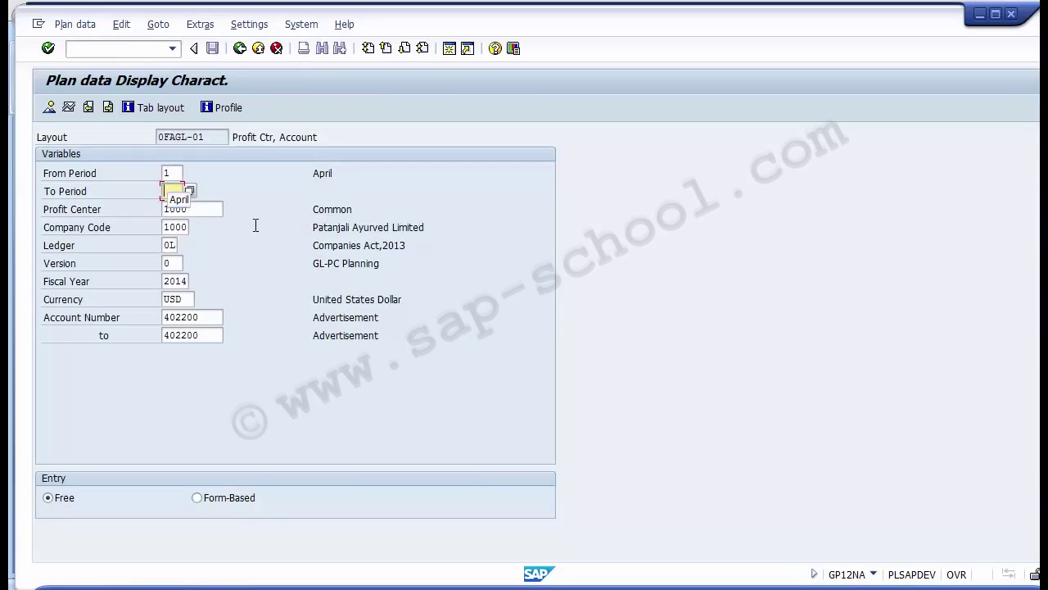
{"action": "type", "text": "12"}
{"action": "left_click", "coordinate": [189, 208]}
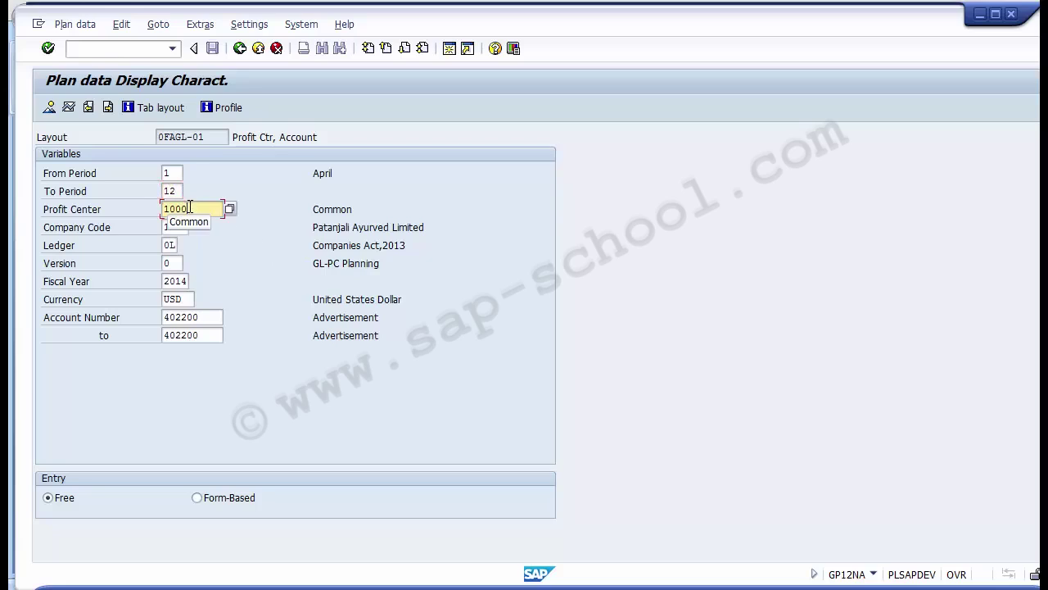
Review the profit center and the G/L account range entered as variables for the plan data display.
{"action": "left_click", "coordinate": [214, 317]}
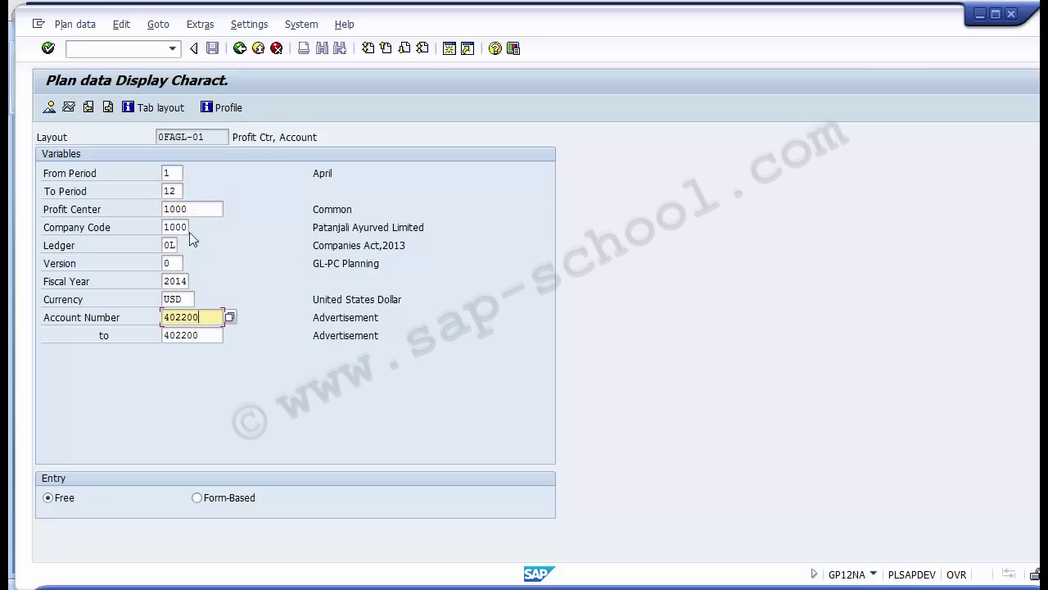
{"action": "left_click", "coordinate": [199, 208]}
{"action": "left_click_drag", "start_coordinate": [199, 208], "coordinate": [161, 209]}
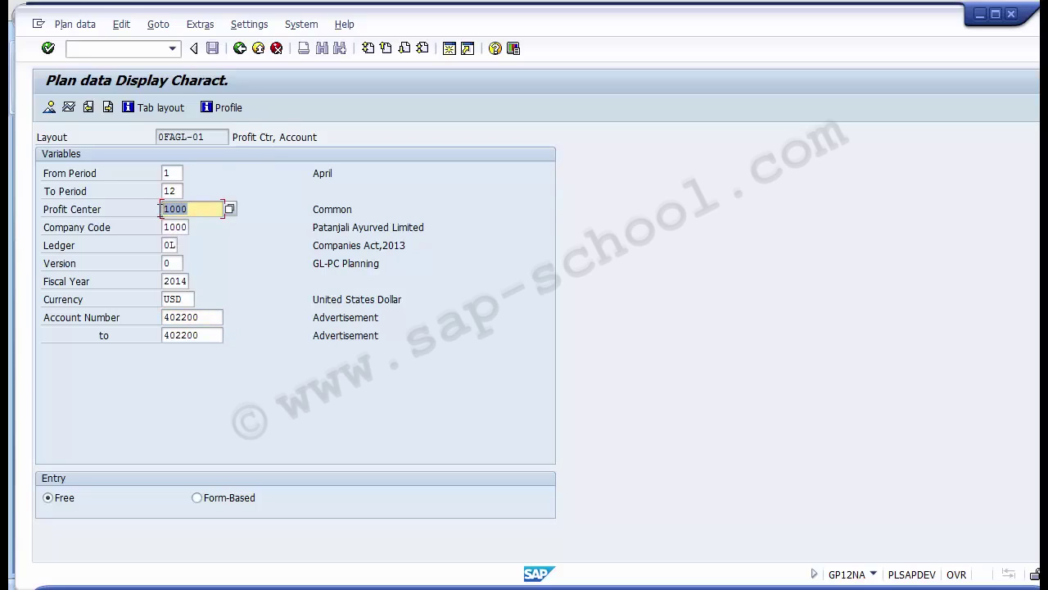
{"action": "left_click", "coordinate": [211, 317]}
{"action": "left_click_drag", "start_coordinate": [210, 317], "coordinate": [162, 317]}
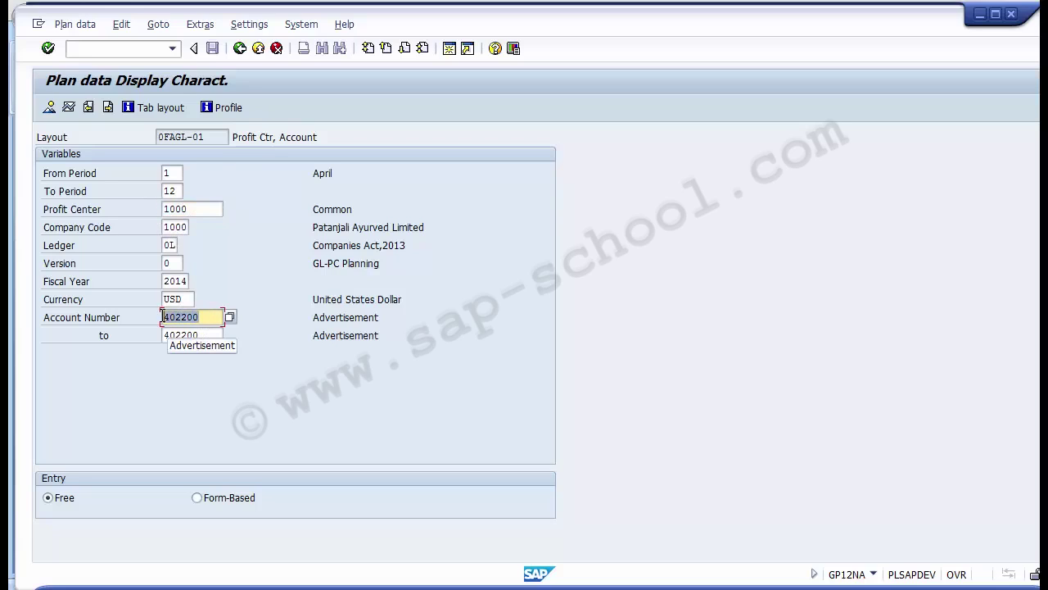
{"action": "left_click", "coordinate": [204, 208]}
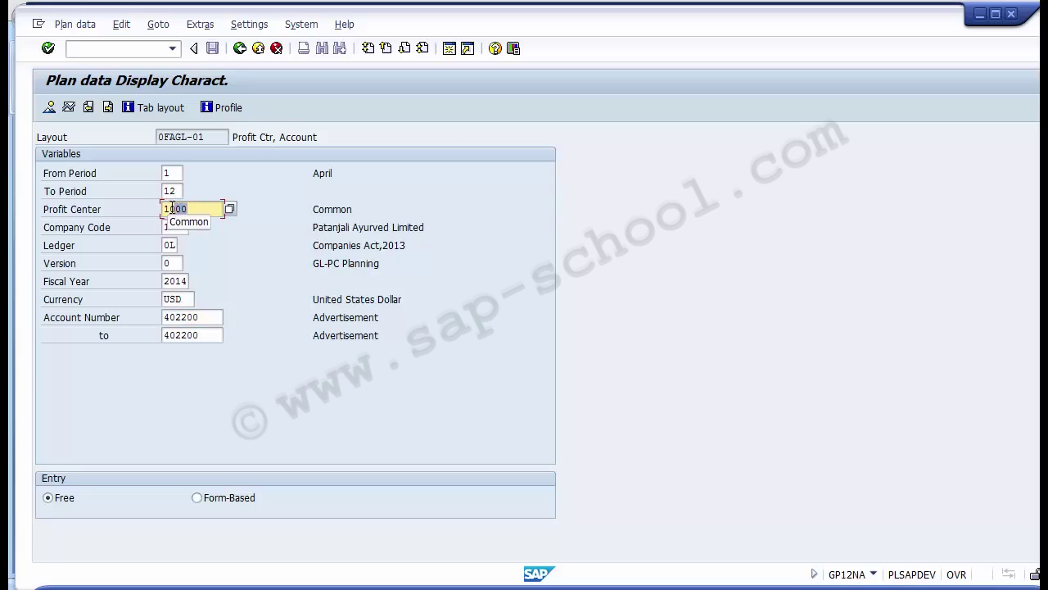
{"action": "left_click_drag", "start_coordinate": [204, 208], "coordinate": [162, 209]}
{"action": "left_click_drag", "start_coordinate": [217, 317], "coordinate": [162, 335]}
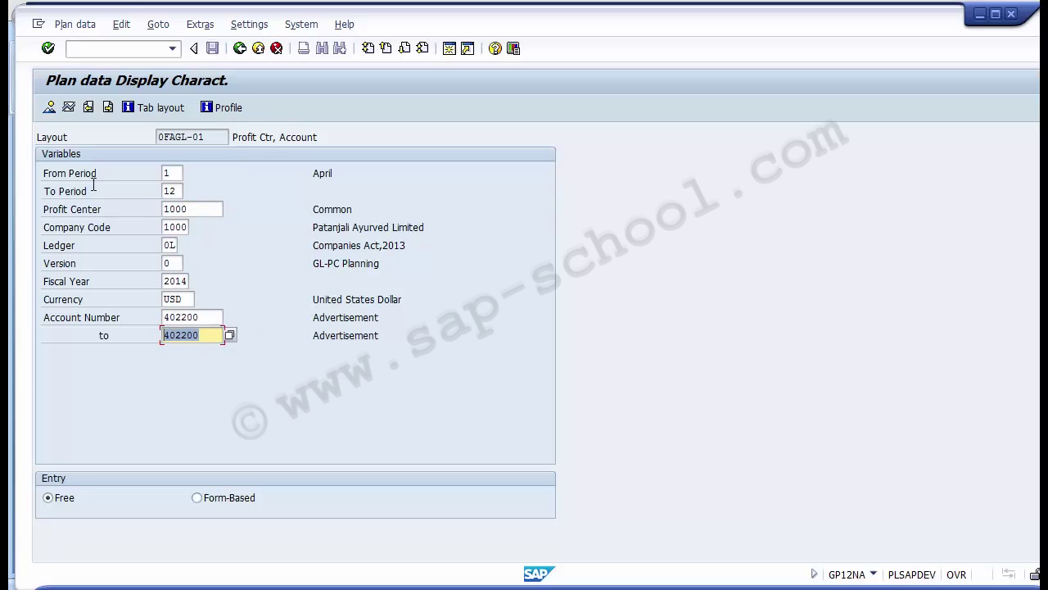
Display the planned values for periods 1 to 12, examine the account, text, transaction currency amount and profit center, and exit the overview.
{"action": "left_click", "coordinate": [50, 112]}
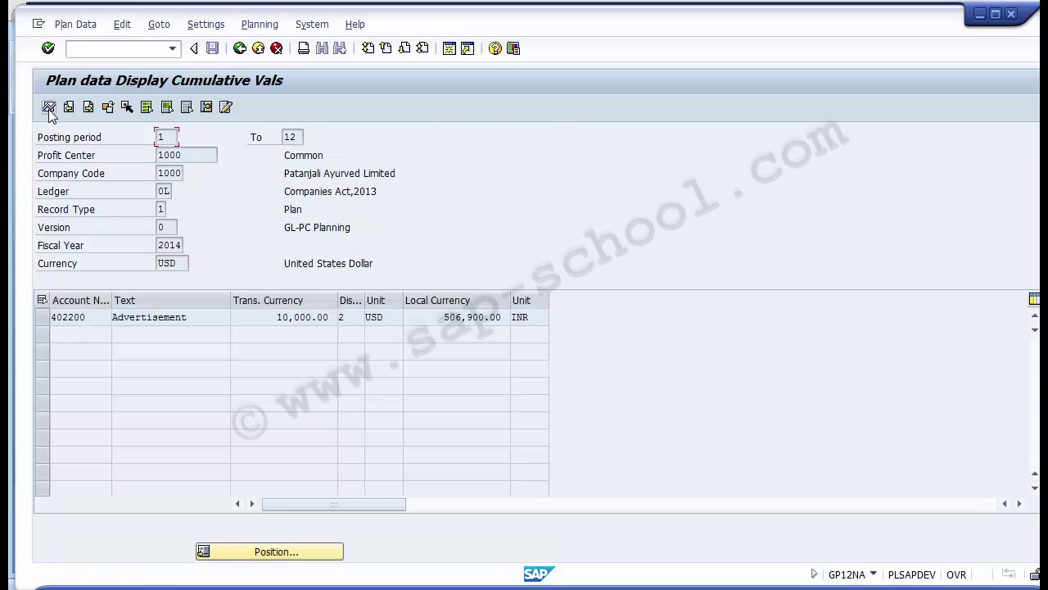
{"action": "left_click_drag", "start_coordinate": [86, 317], "coordinate": [48, 316]}
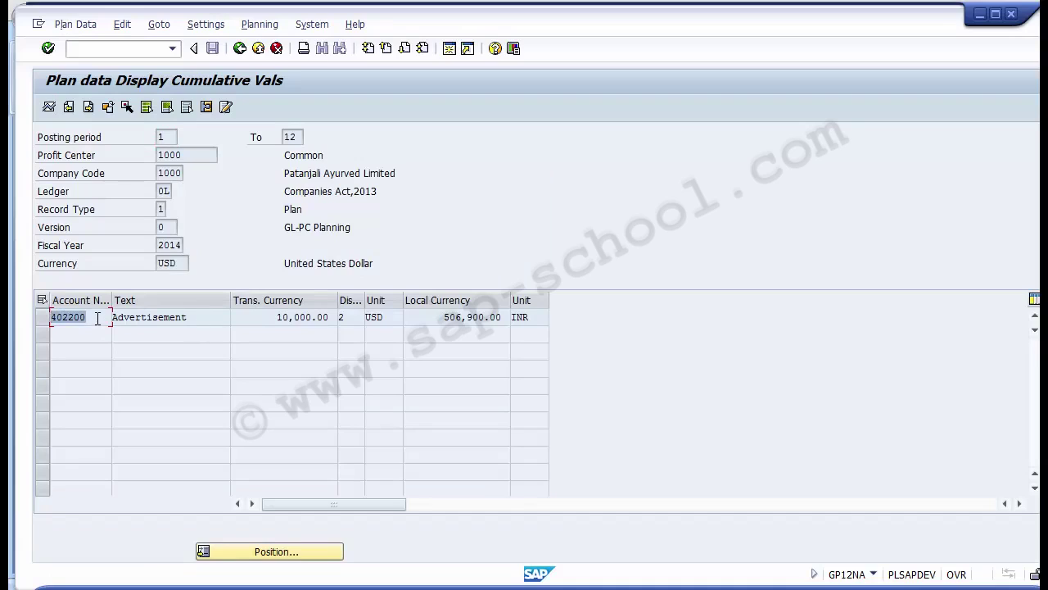
{"action": "left_click", "coordinate": [200, 318]}
{"action": "left_click_drag", "start_coordinate": [200, 318], "coordinate": [89, 325]}
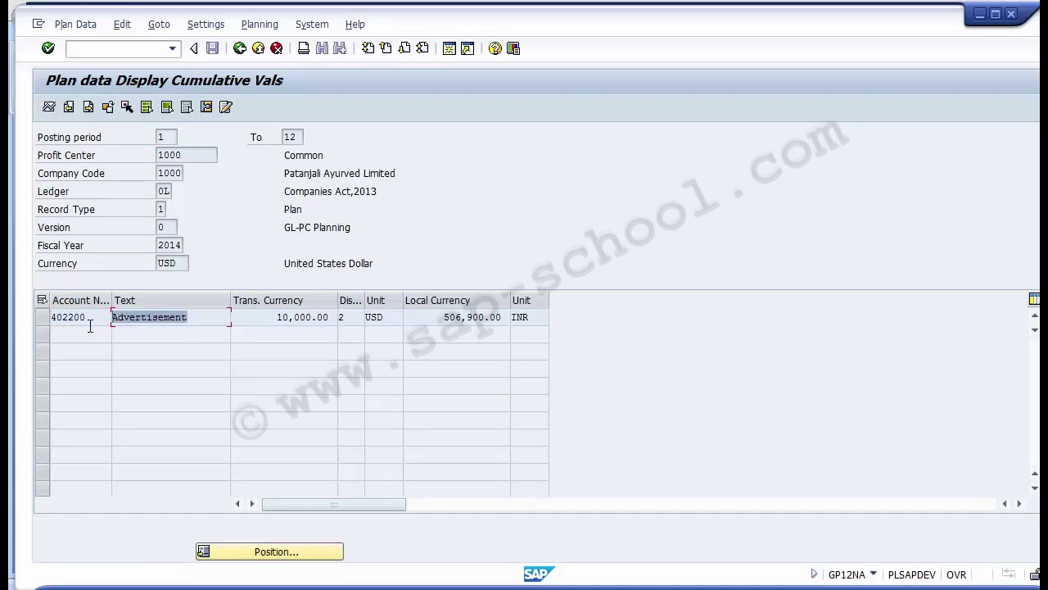
{"action": "left_click_drag", "start_coordinate": [278, 318], "coordinate": [307, 318]}
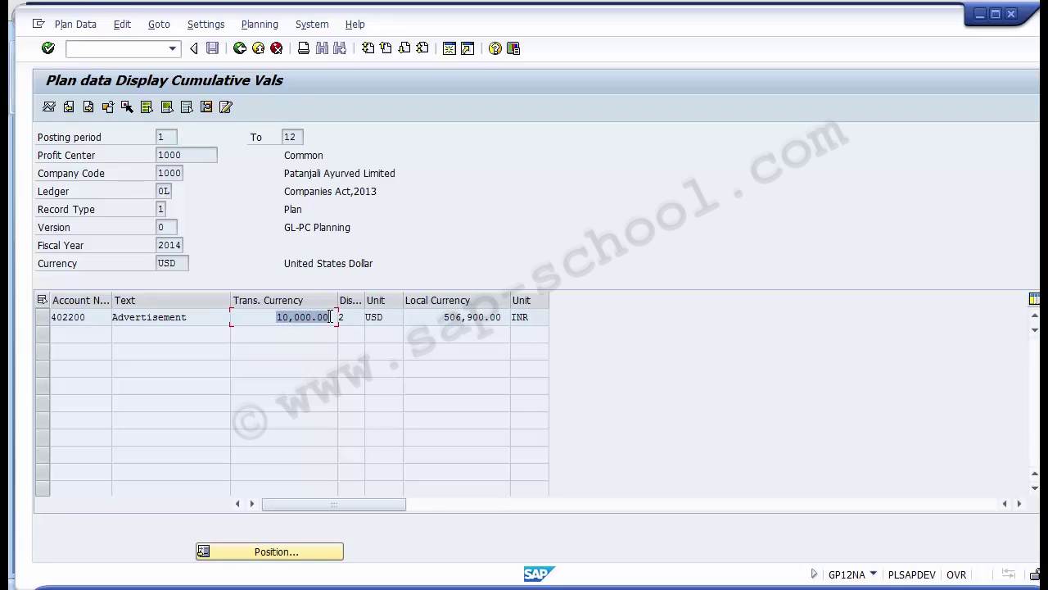
{"action": "left_click", "coordinate": [200, 156]}
{"action": "left_click_drag", "start_coordinate": [201, 156], "coordinate": [154, 155]}
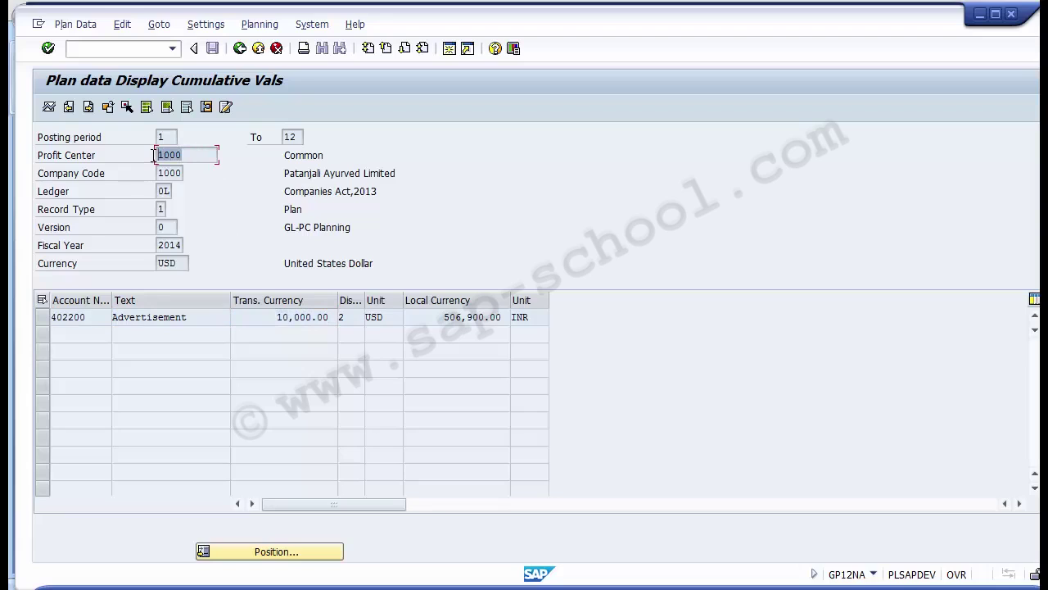
{"action": "left_click", "coordinate": [256, 53]}
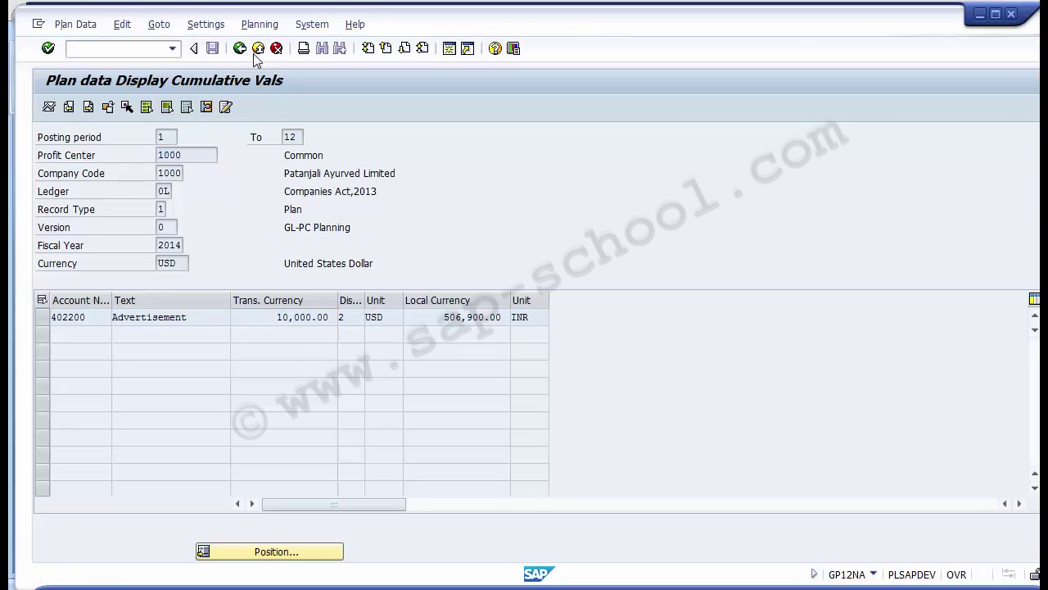